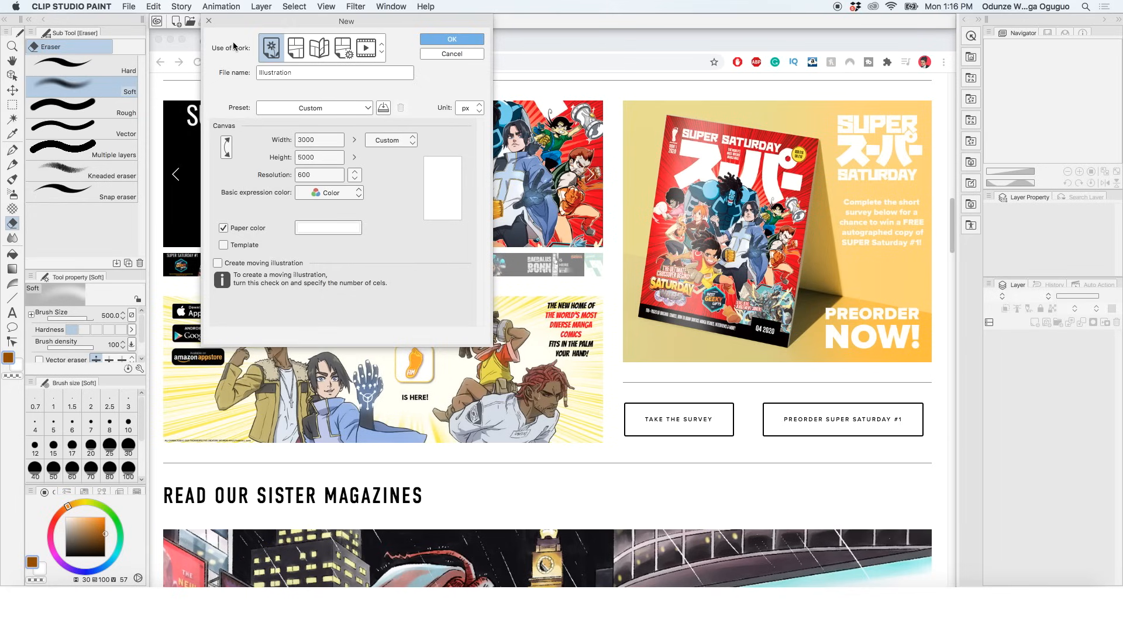
# Create a new animation canvas with the playback time set to 60 frames.
pyautogui.click(367, 48)
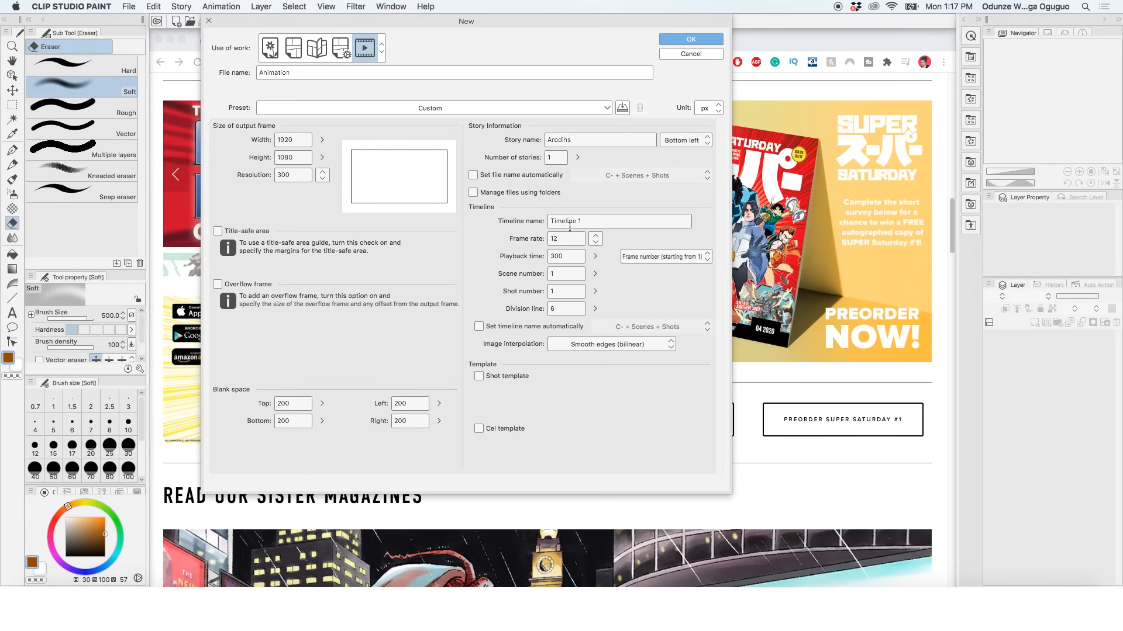
pyautogui.doubleClick(574, 258)
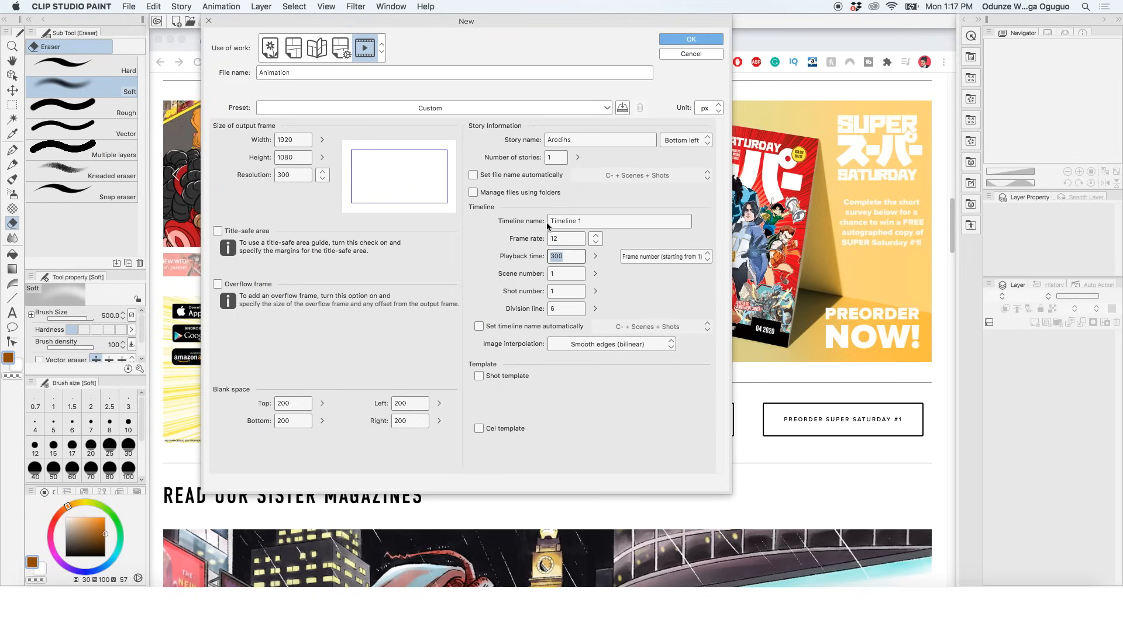
pyautogui.write('60')
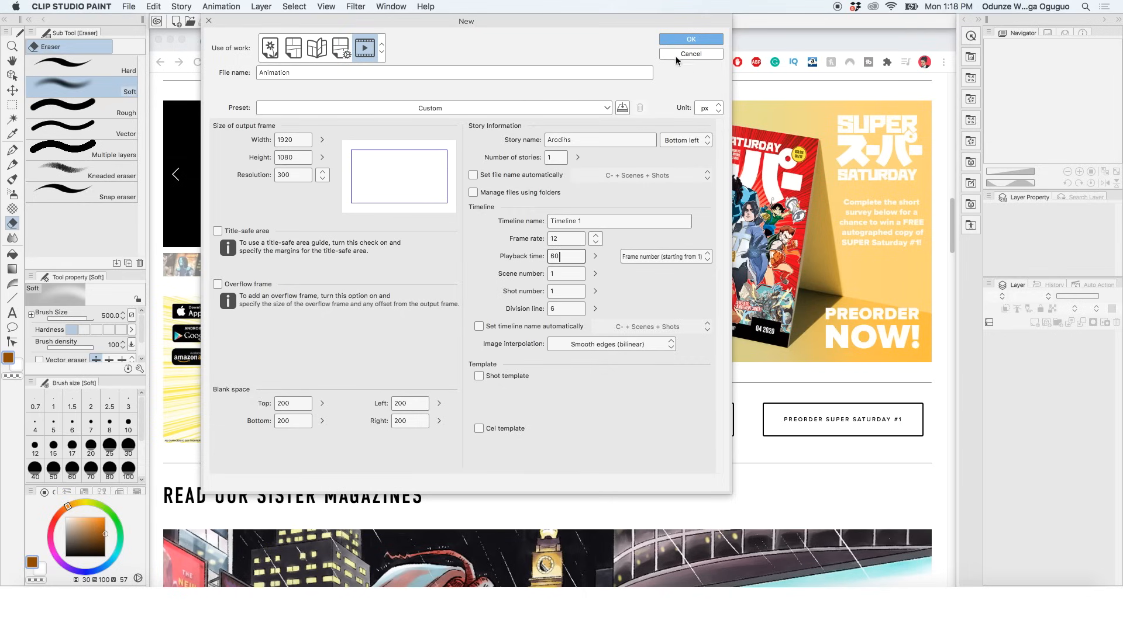
pyautogui.click(692, 40)
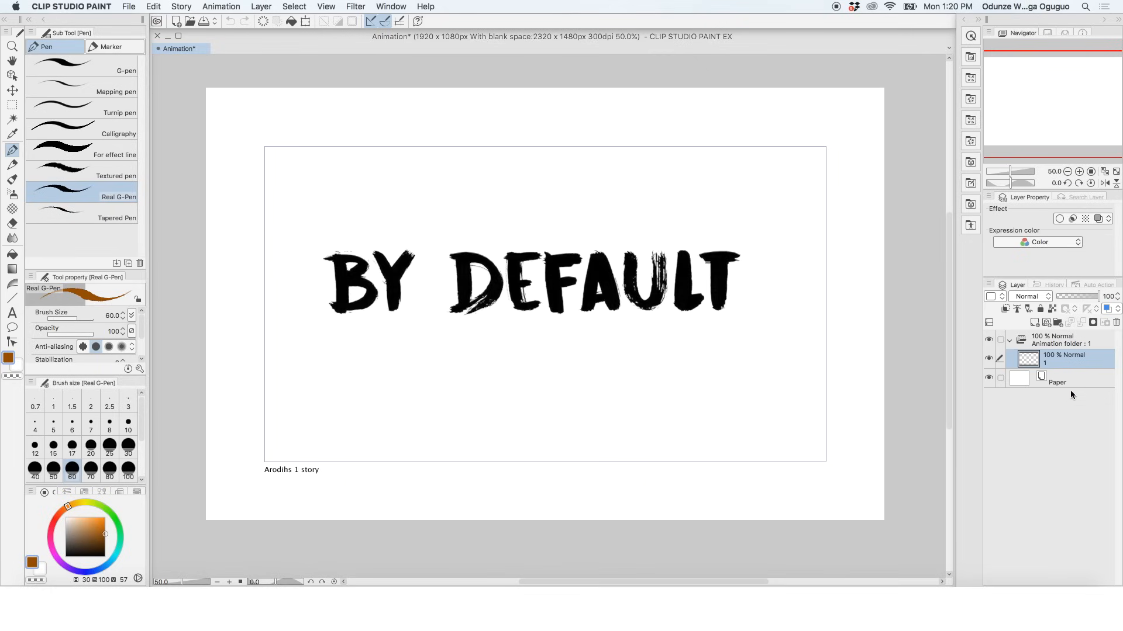
pyautogui.click(988, 378)
pyautogui.click(988, 378)
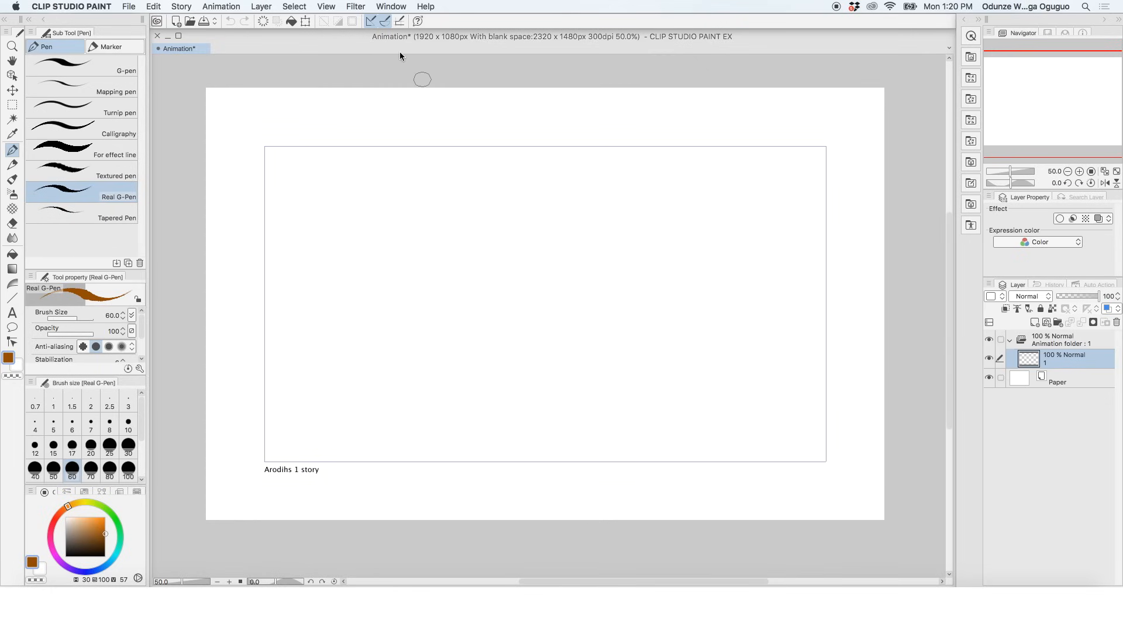
pyautogui.click(389, 7)
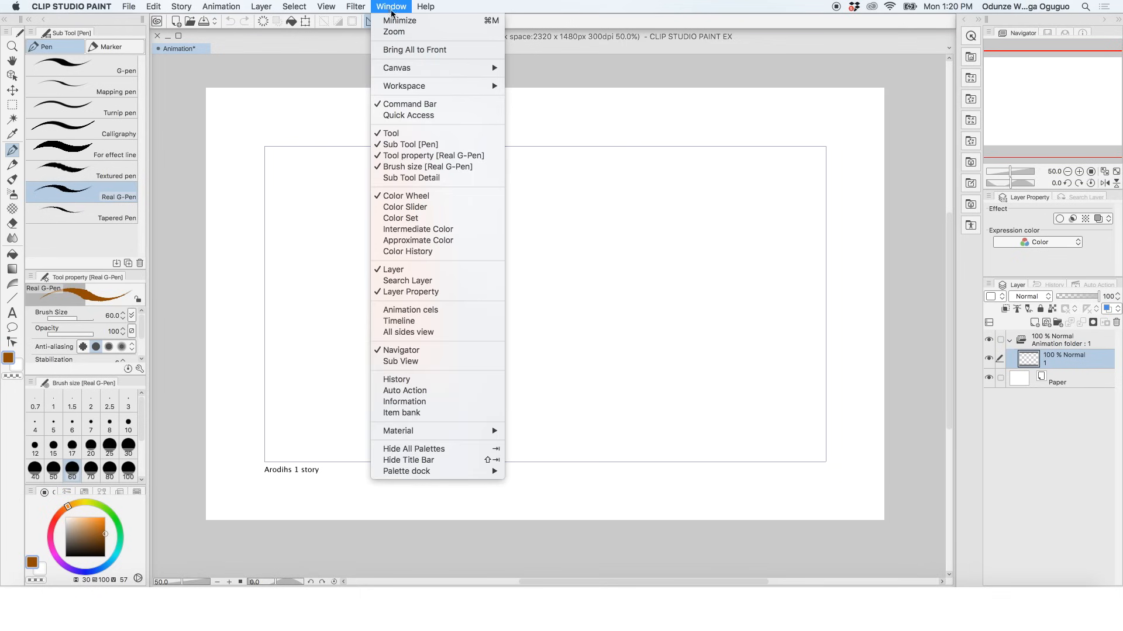
pyautogui.click(433, 323)
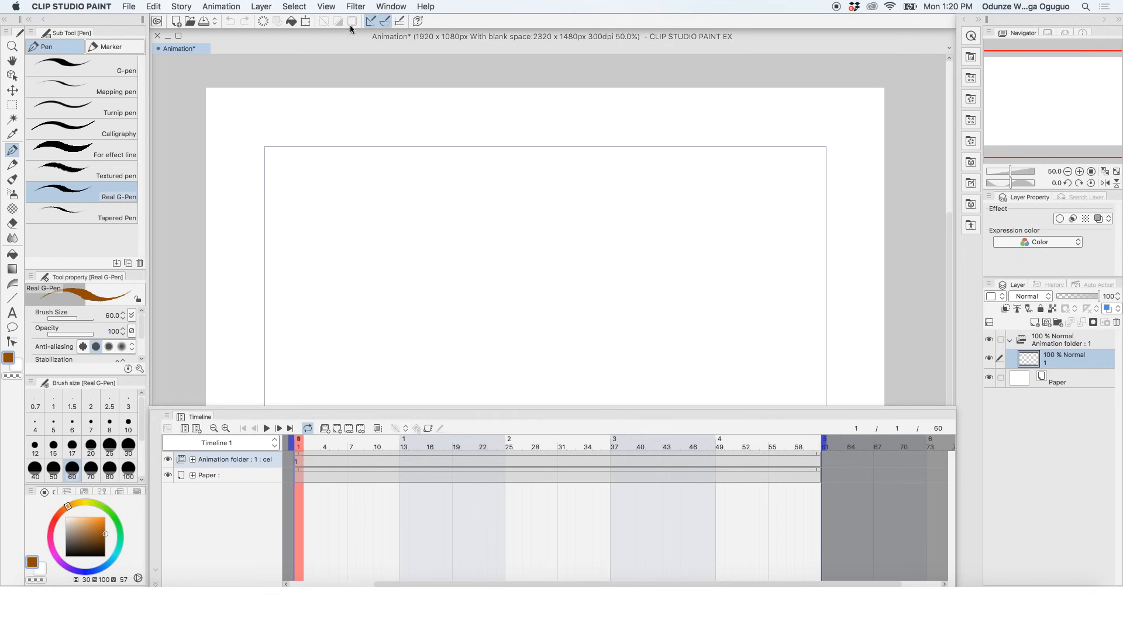
pyautogui.click(387, 7)
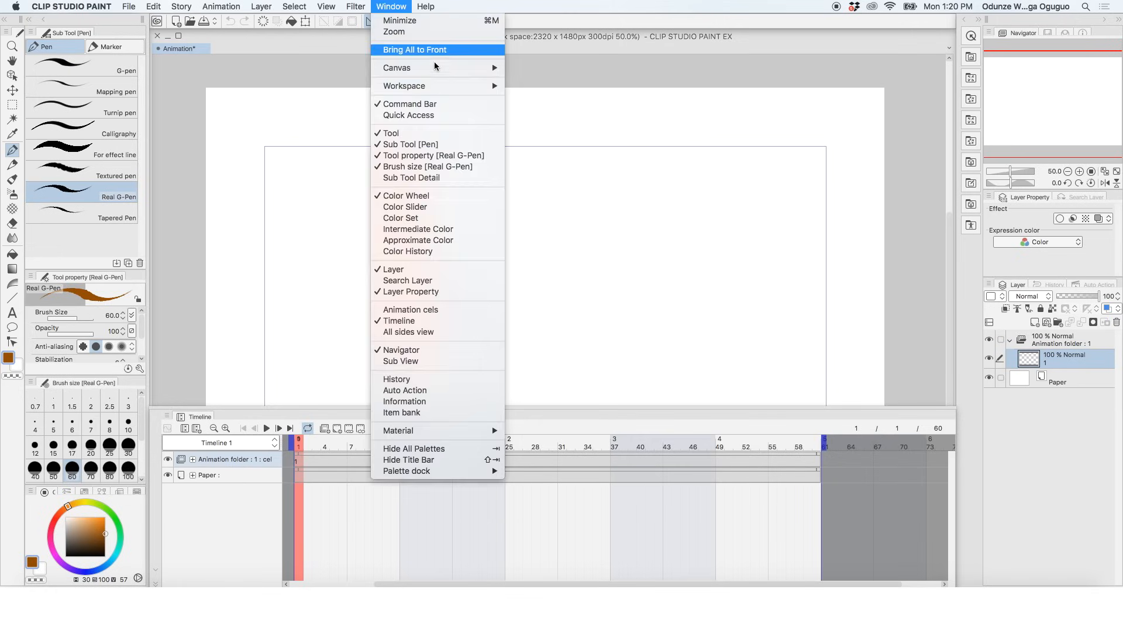
pyautogui.click(436, 321)
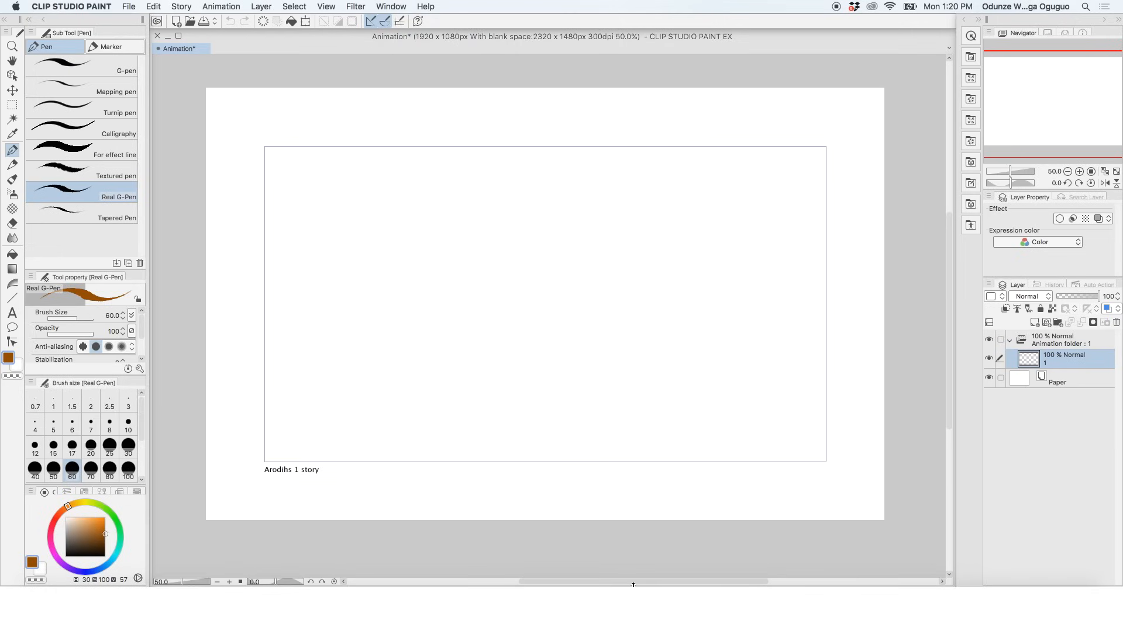
# Shorten the canvas window to free the space below it and display the Timeline palette.
pyautogui.moveTo(633, 585); pyautogui.dragTo(636, 404)
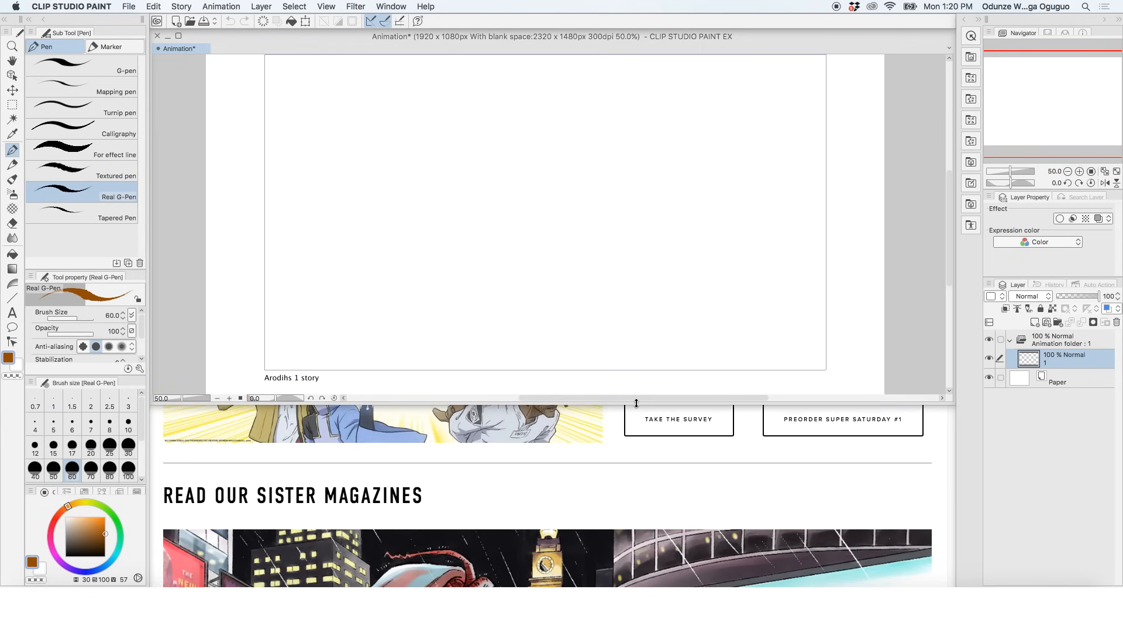
pyautogui.hscroll(-4, 597, 380)
pyautogui.hscroll(5, 584, 364)
pyautogui.click(389, 6)
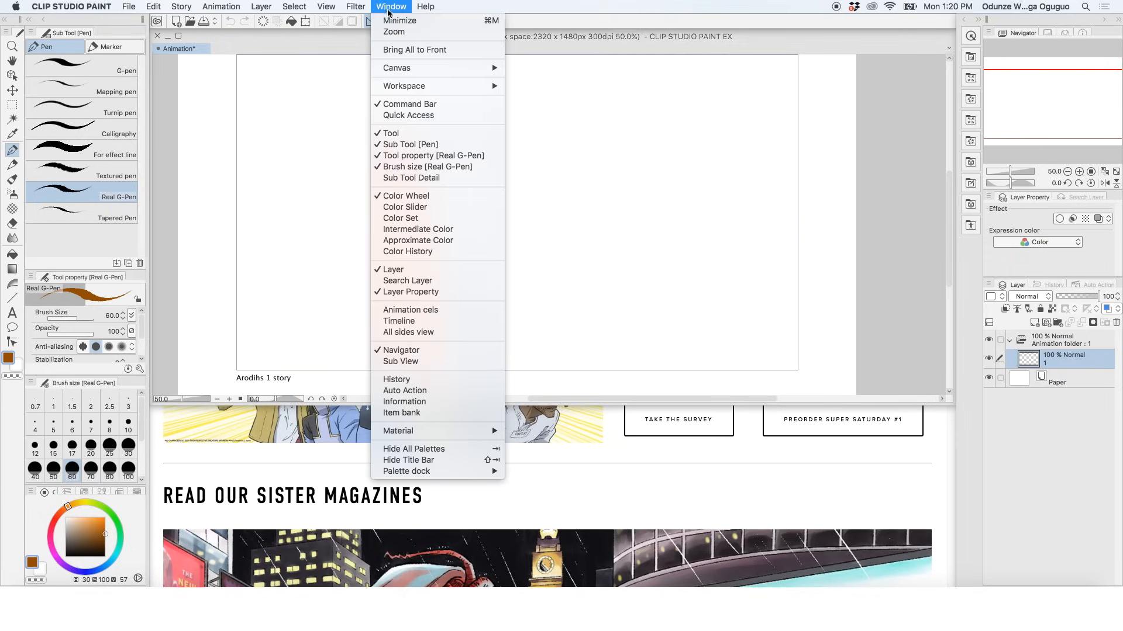
pyautogui.click(401, 321)
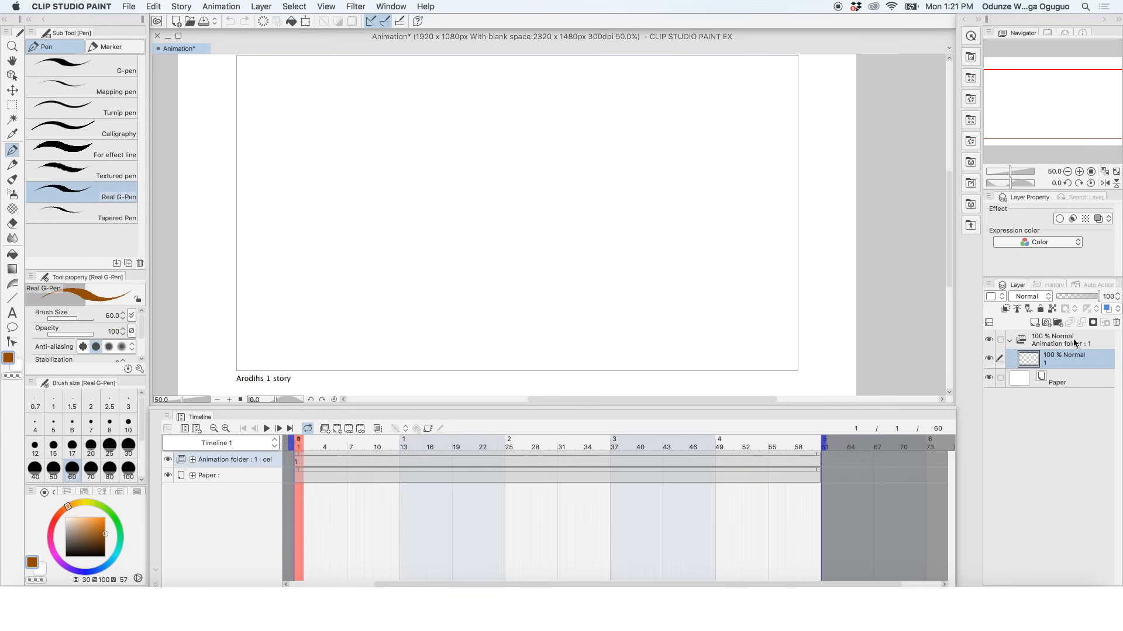
pyautogui.click(1010, 340)
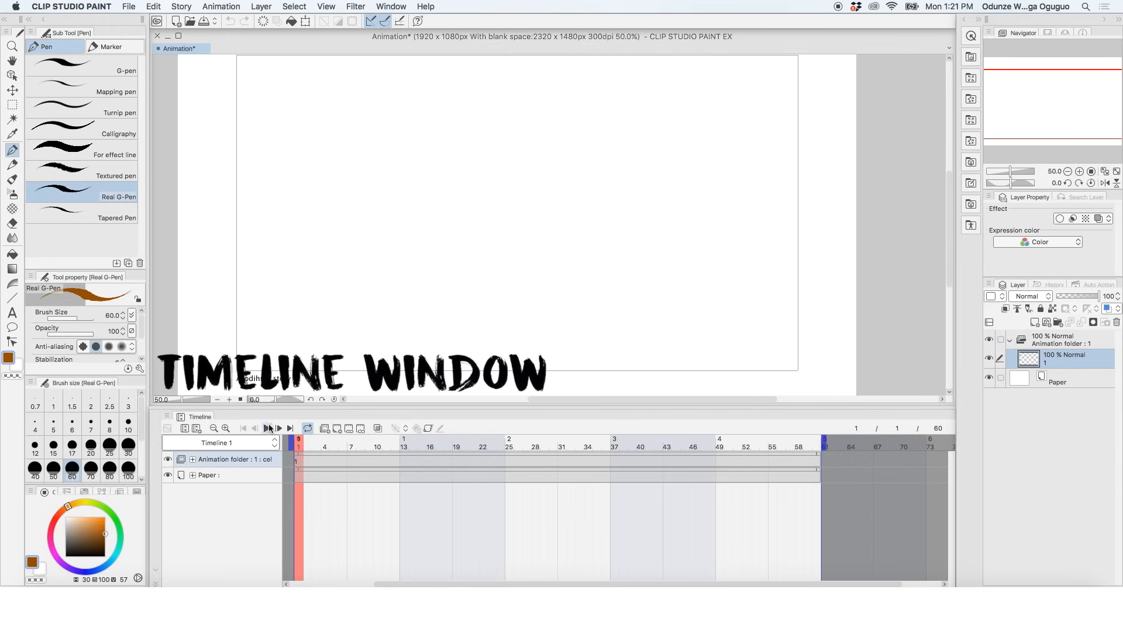
# Try the Small thumbnail size for the timeline tracks and return the thumbnail size to None.
pyautogui.click(167, 417)
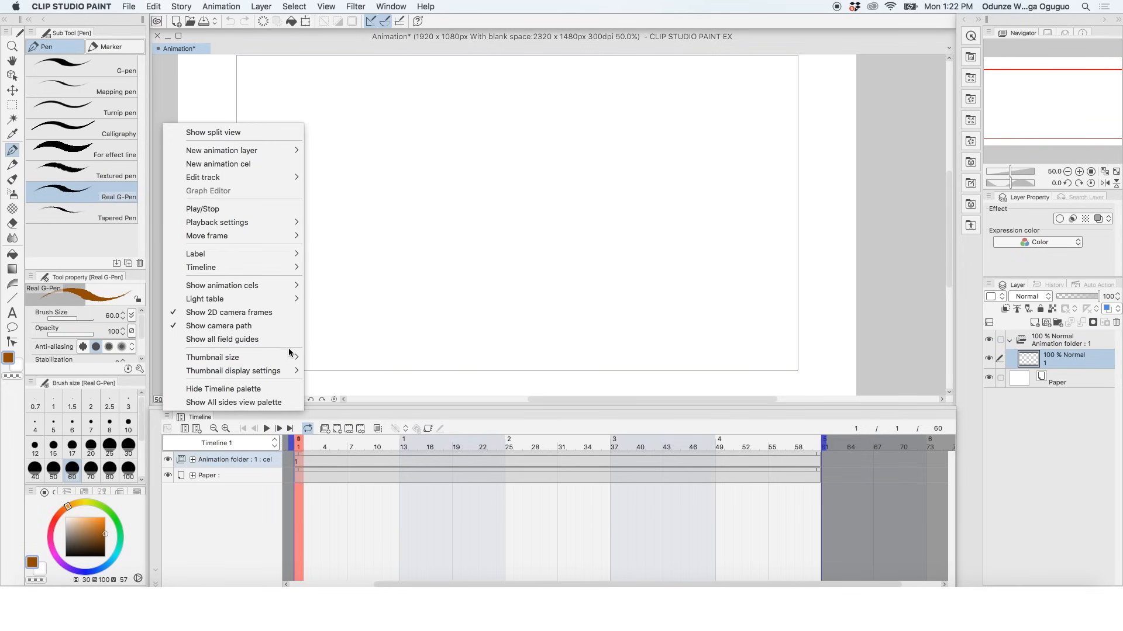
pyautogui.moveTo(291, 353)
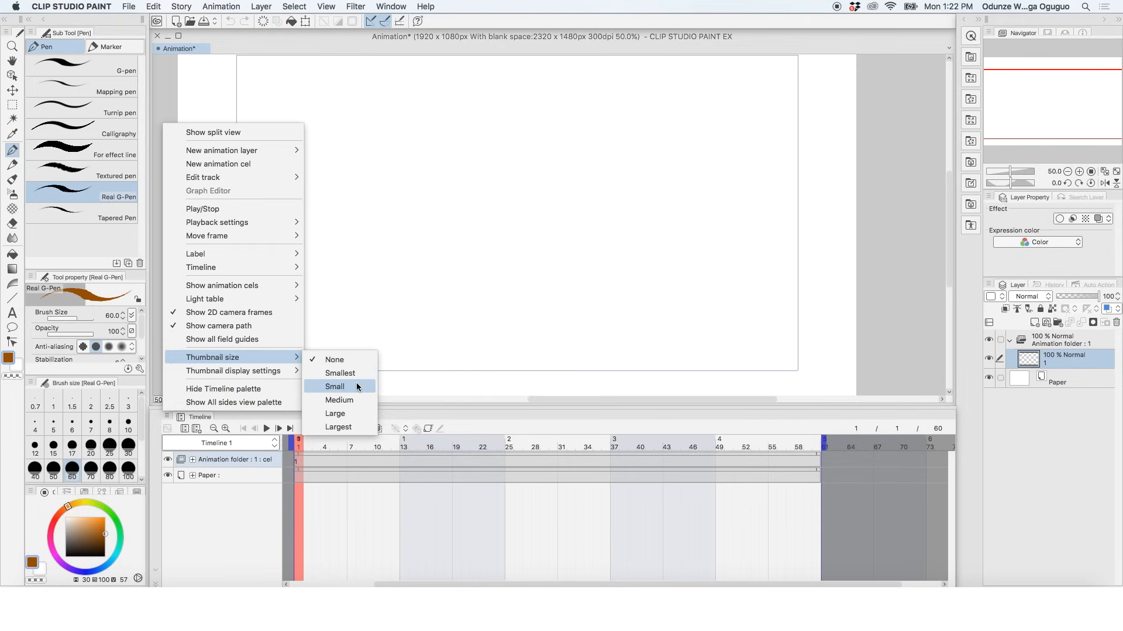
pyautogui.click(335, 386)
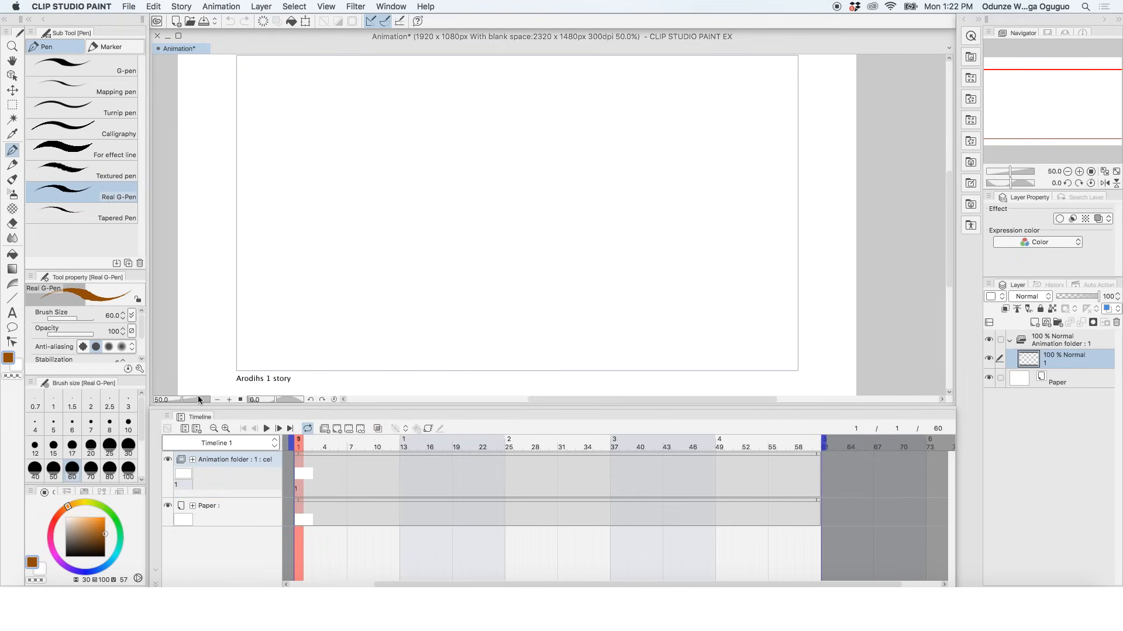
pyautogui.click(177, 417)
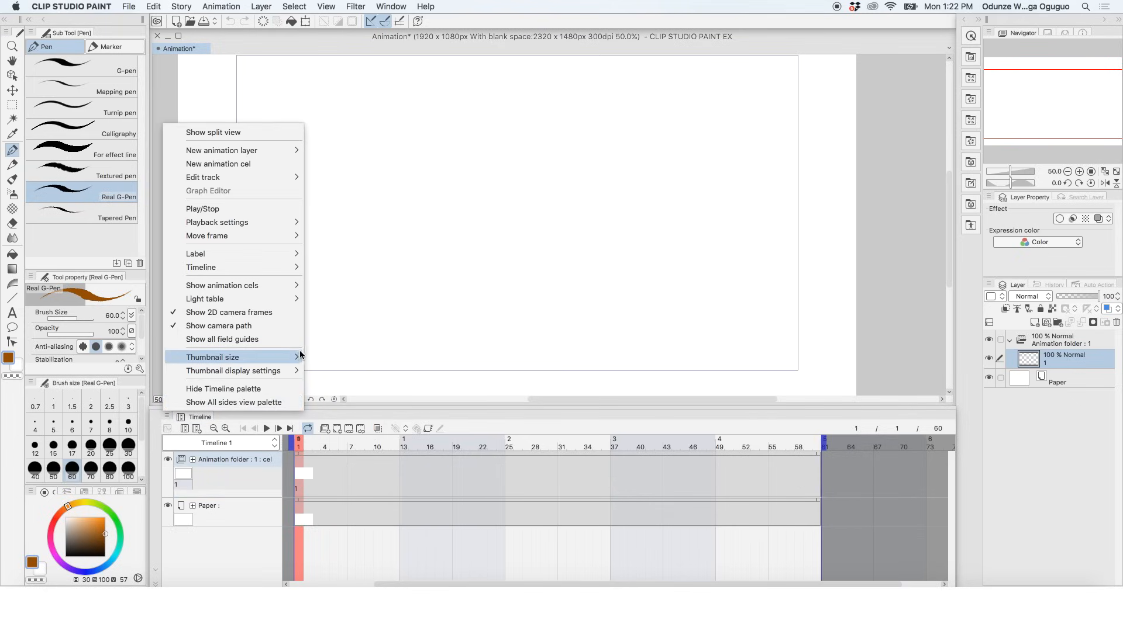
pyautogui.moveTo(295, 358)
pyautogui.click(341, 361)
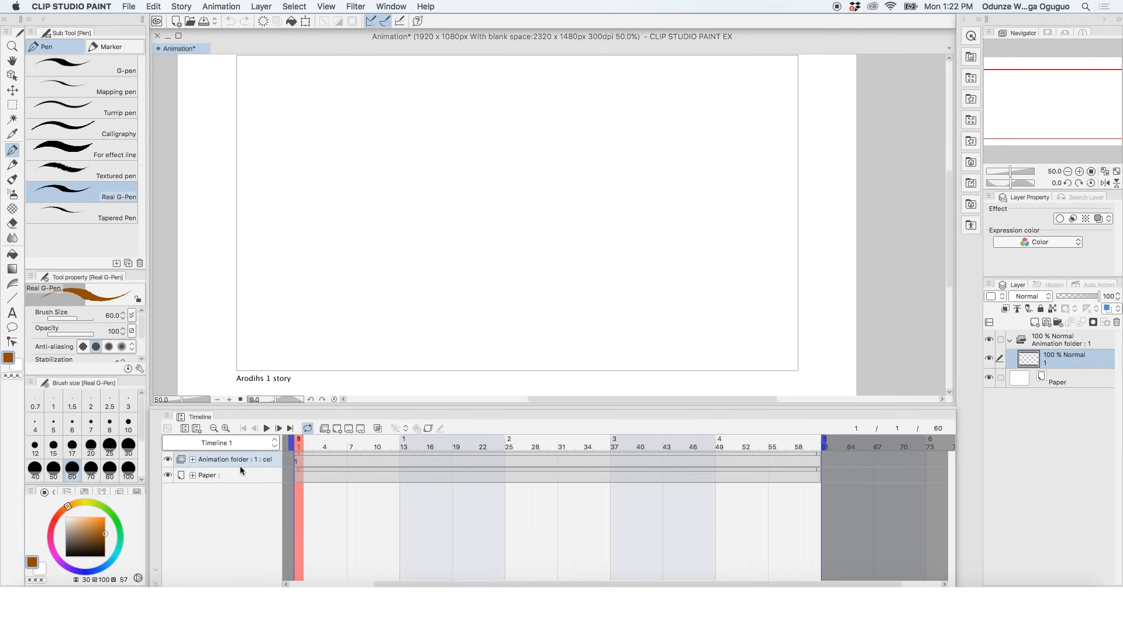
# Toggle the visibility of the Paper layer and the animation folder off and back on.
pyautogui.click(988, 379)
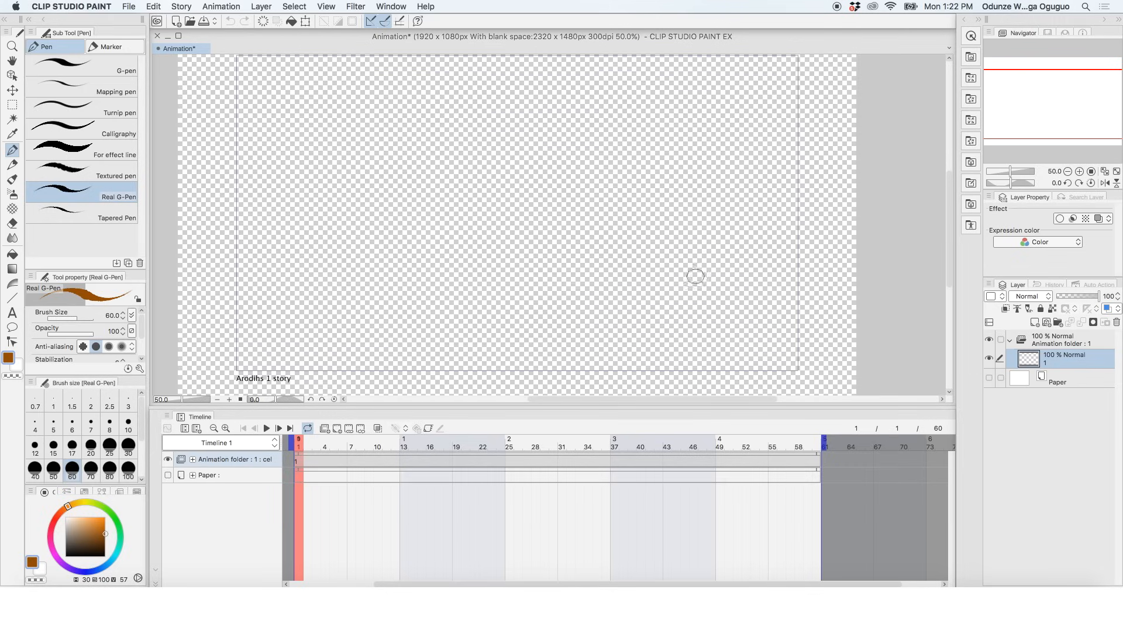
pyautogui.click(989, 378)
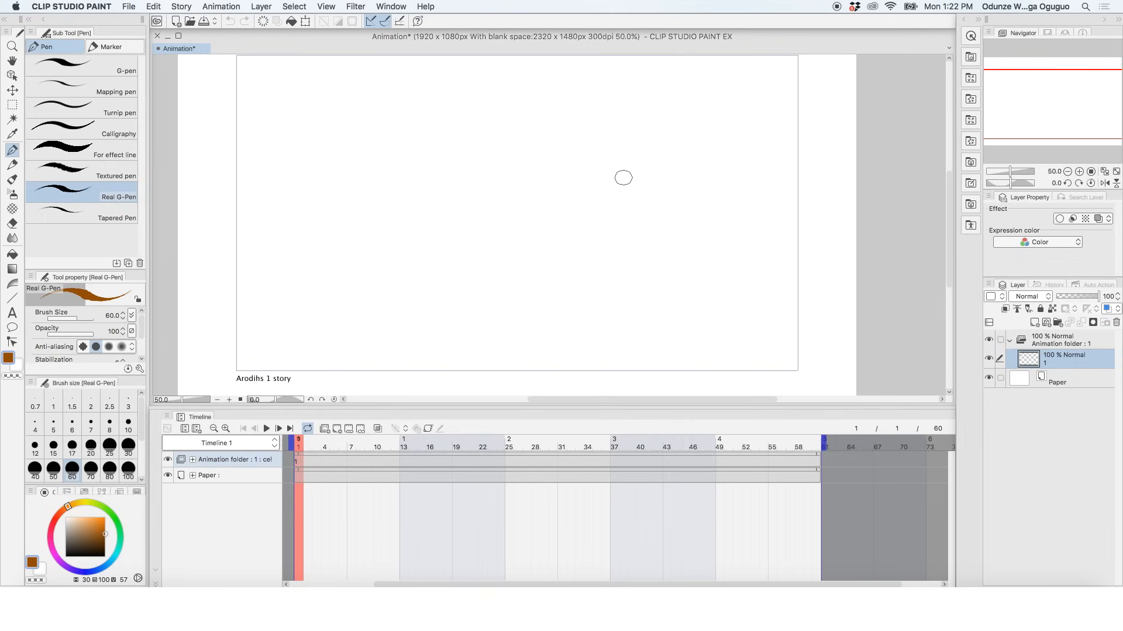
pyautogui.click(990, 340)
pyautogui.click(988, 340)
pyautogui.click(988, 379)
pyautogui.click(988, 379)
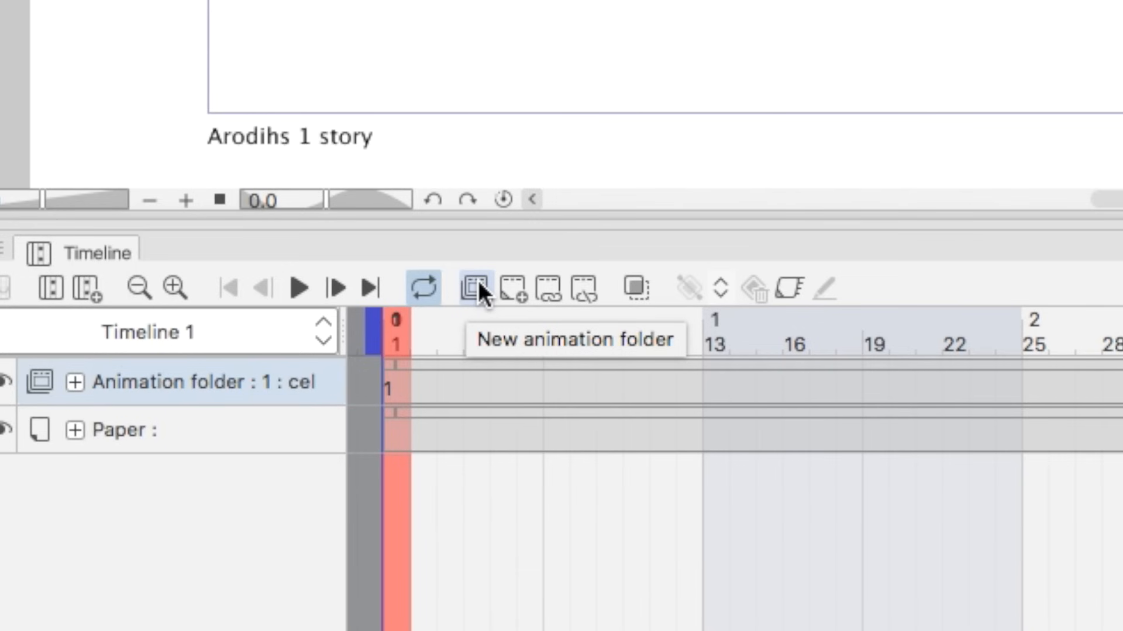
# Add a new animation folder named Anime 2 and create an animation cel in it at frame 1.
pyautogui.click(473, 289)
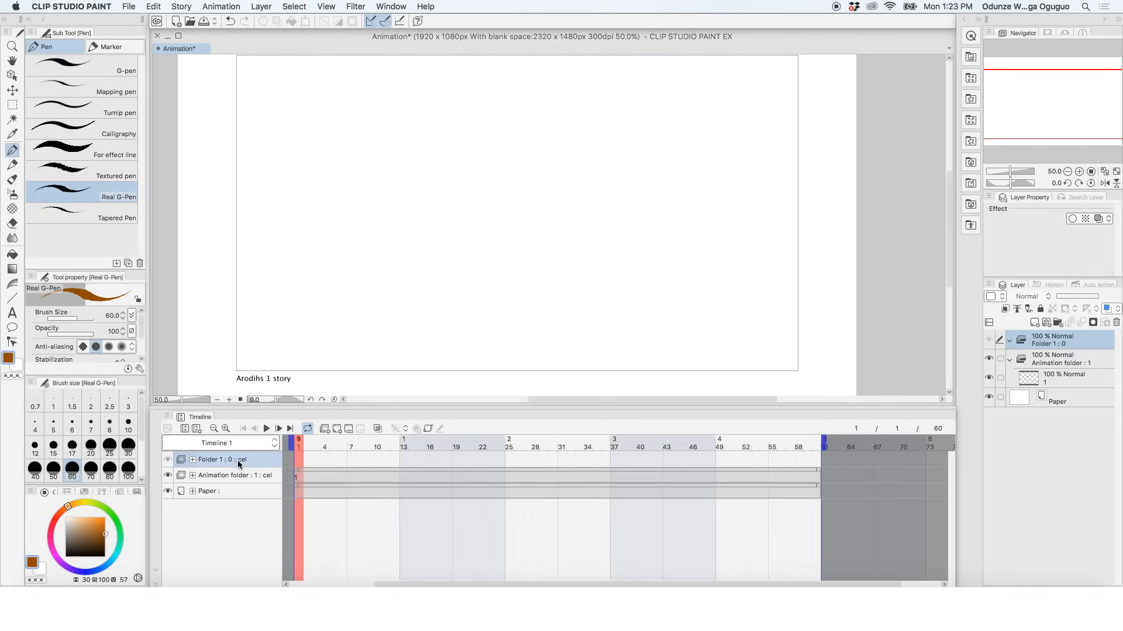
pyautogui.doubleClick(238, 461)
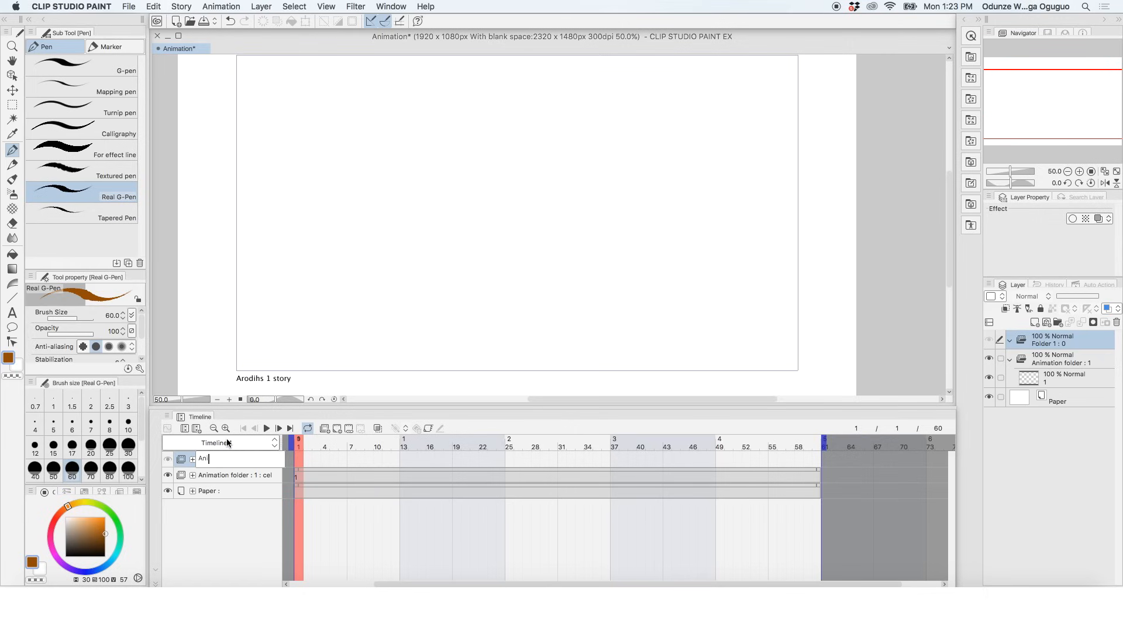
pyautogui.press('Return')
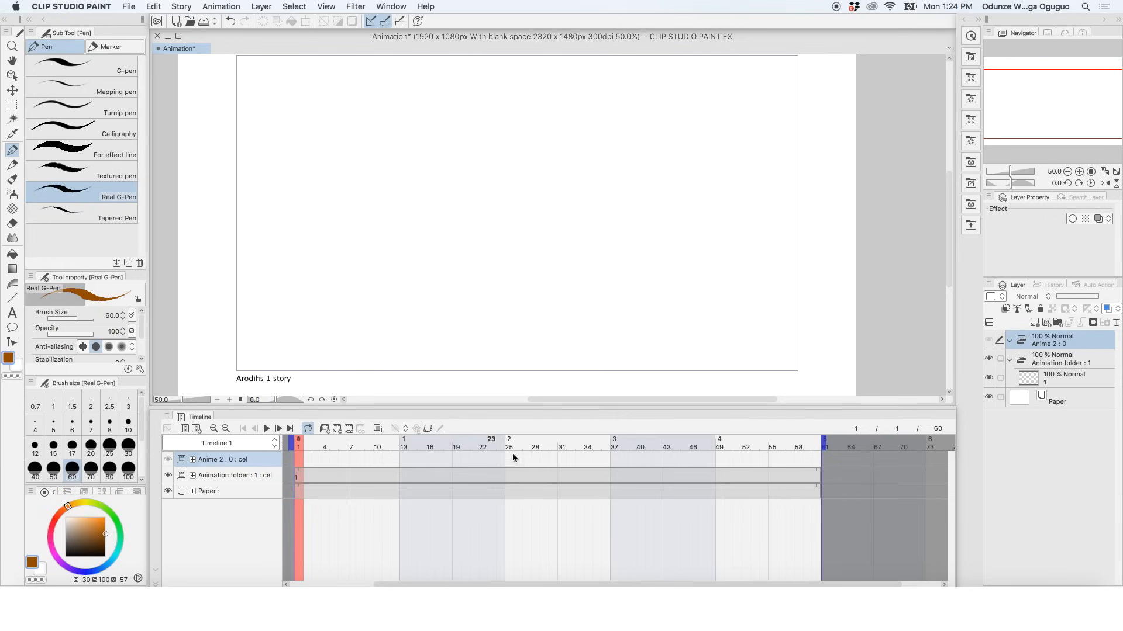
pyautogui.click(1010, 341)
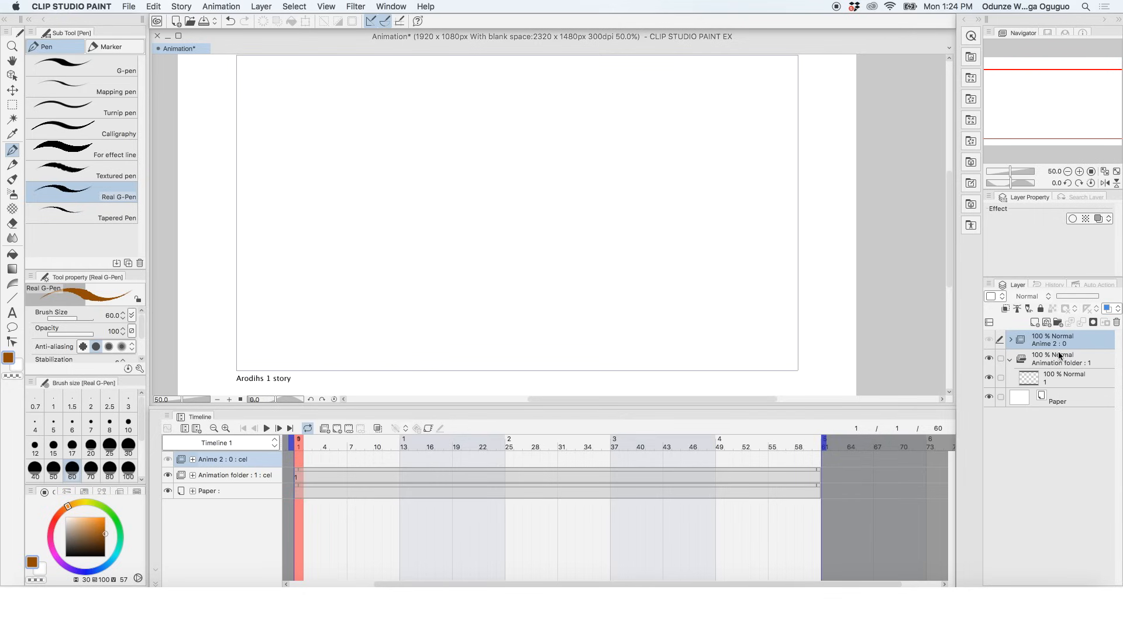
pyautogui.click(1010, 341)
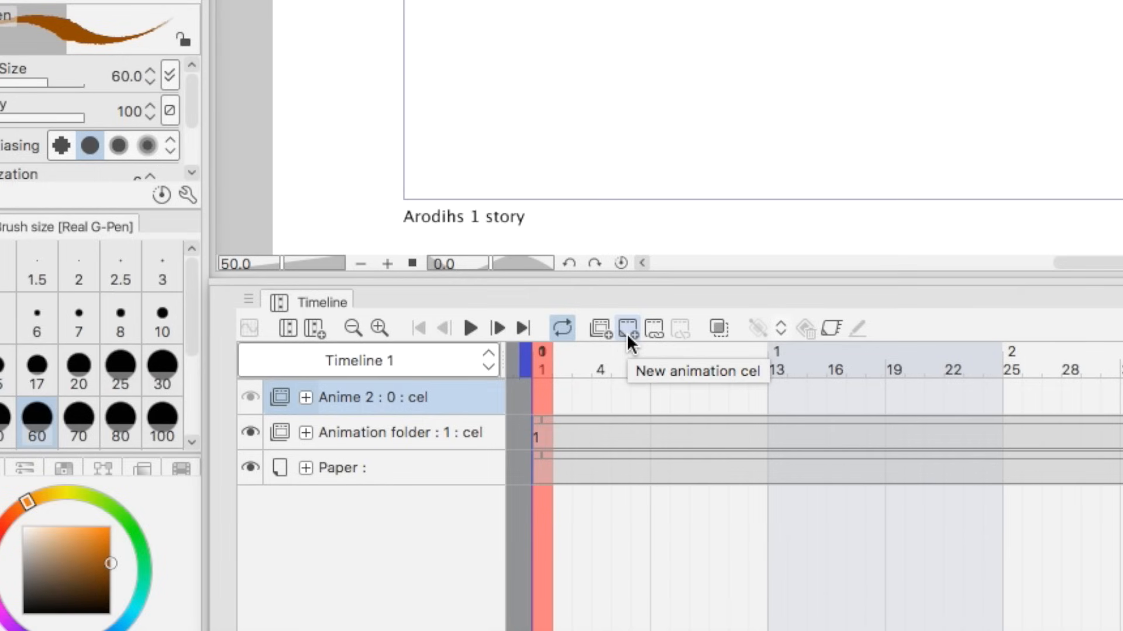
pyautogui.click(628, 330)
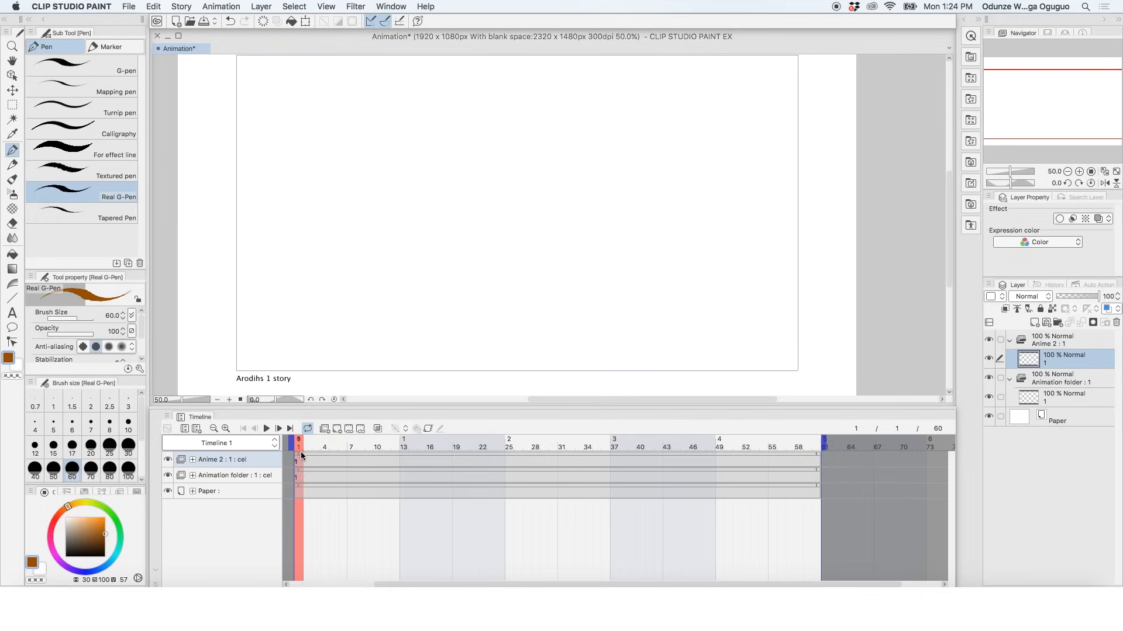
# Scrub the timeline from frame 1 to frame 60 and back, and select the first cel of the original animation folder.
pyautogui.moveTo(301, 448); pyautogui.dragTo(817, 449)
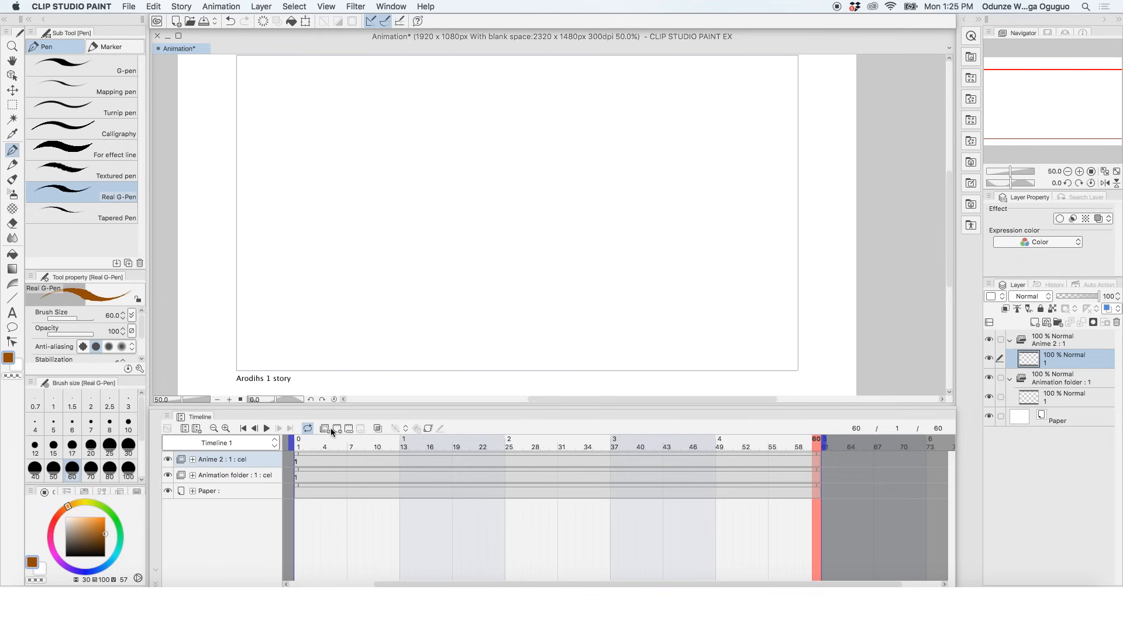
pyautogui.click(298, 464)
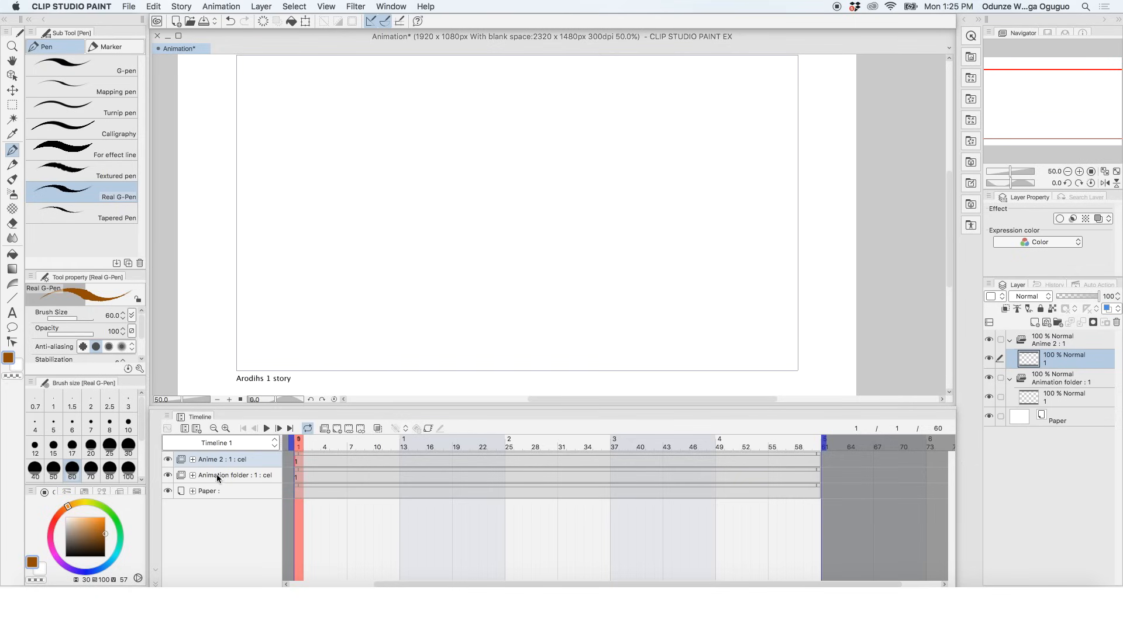
pyautogui.click(237, 475)
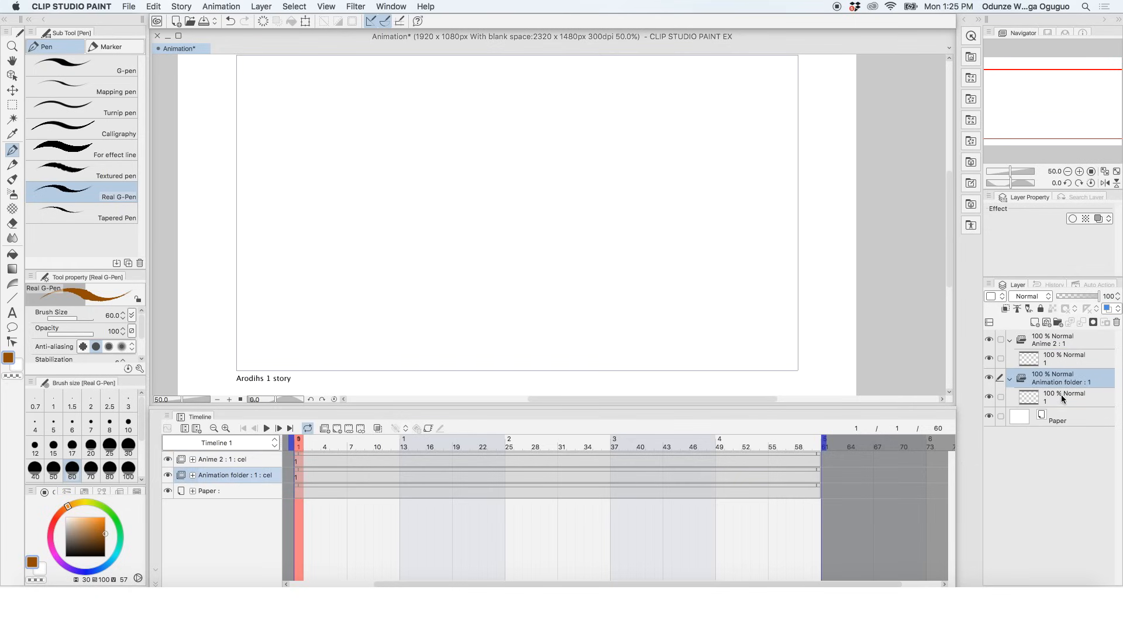
pyautogui.click(299, 475)
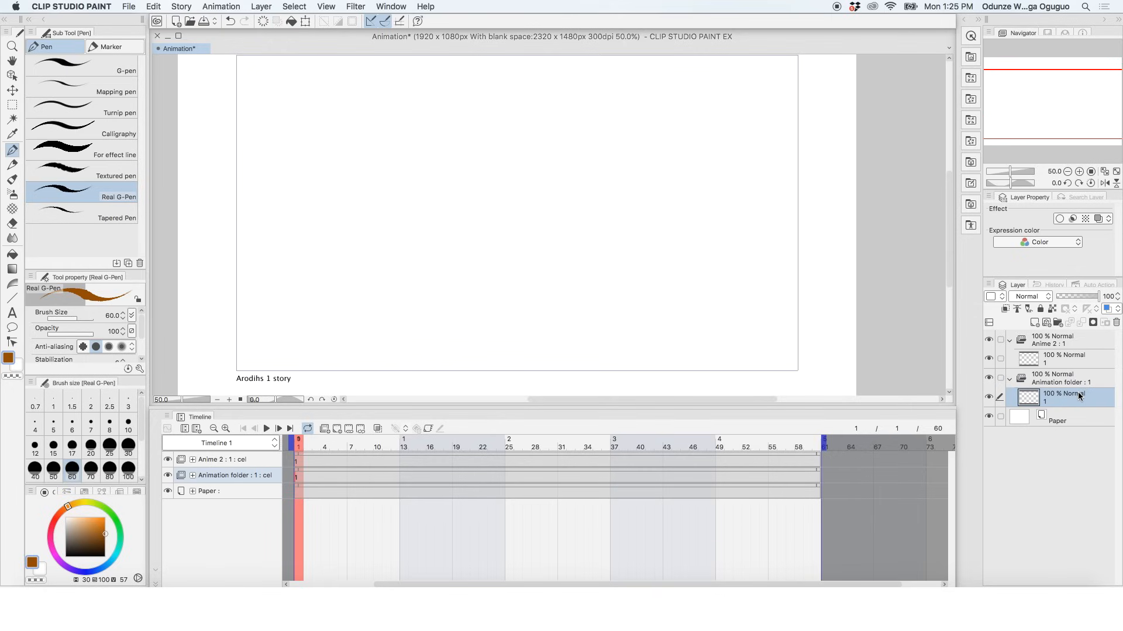
# Add a second animation cel to the Anime 2 track at frame 5 and check the change between its two cels.
pyautogui.click(332, 460)
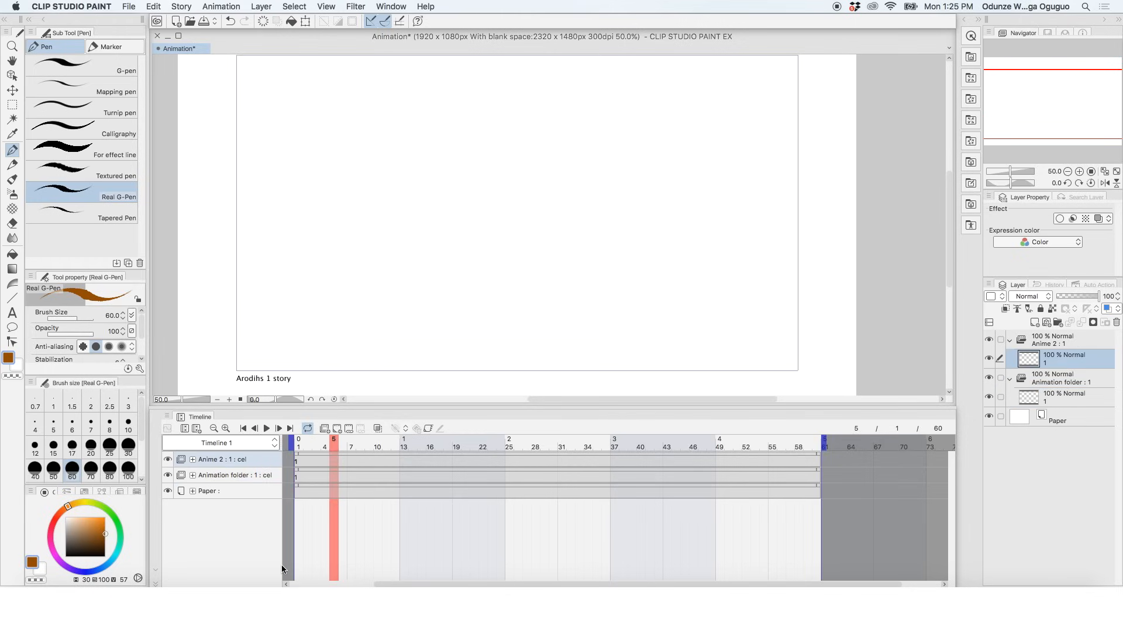
pyautogui.click(325, 429)
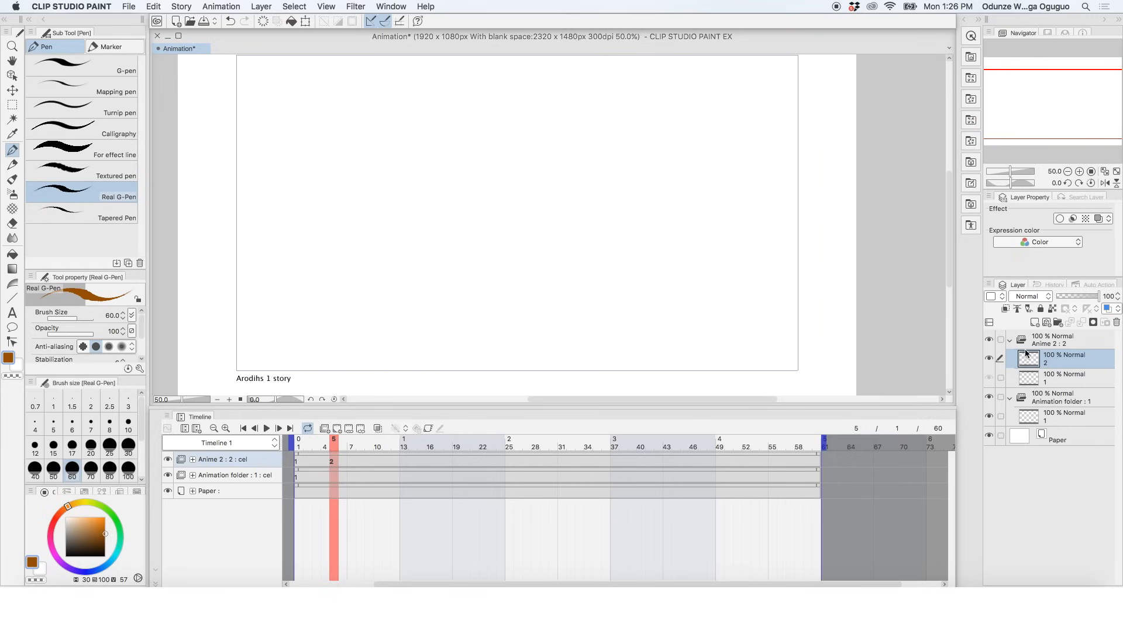
pyautogui.click(299, 461)
pyautogui.moveTo(298, 462); pyautogui.dragTo(332, 471)
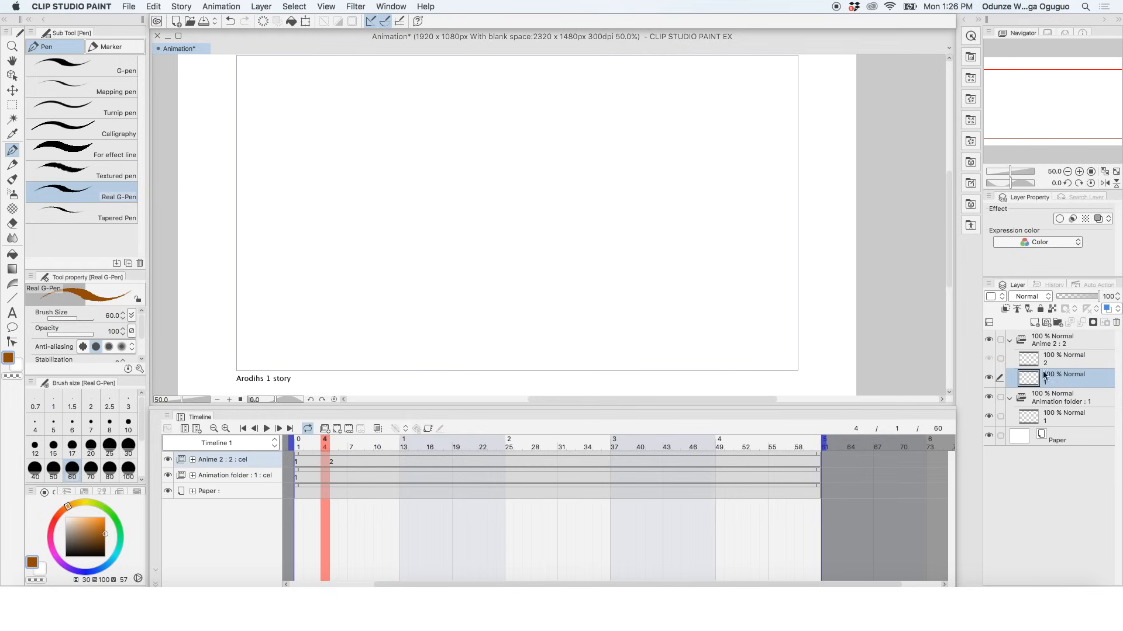
pyautogui.click(332, 460)
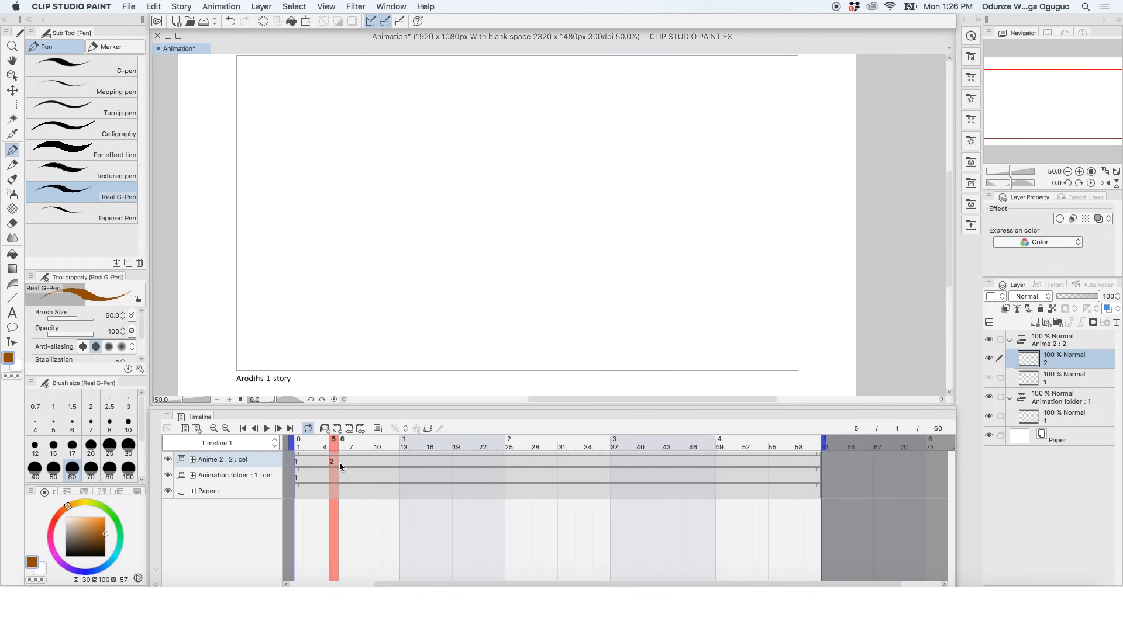
# Scrub the timeline to frame 60 and delete the original animation folder.
pyautogui.click(340, 461)
pyautogui.moveTo(352, 448)
pyautogui.mouseDown()
pyautogui.moveTo(528, 451)
pyautogui.moveTo(1046, 367)
pyautogui.moveTo(842, 443)
pyautogui.moveTo(333, 459)
pyautogui.moveTo(756, 437)
pyautogui.moveTo(812, 448)
pyautogui.mouseUp()
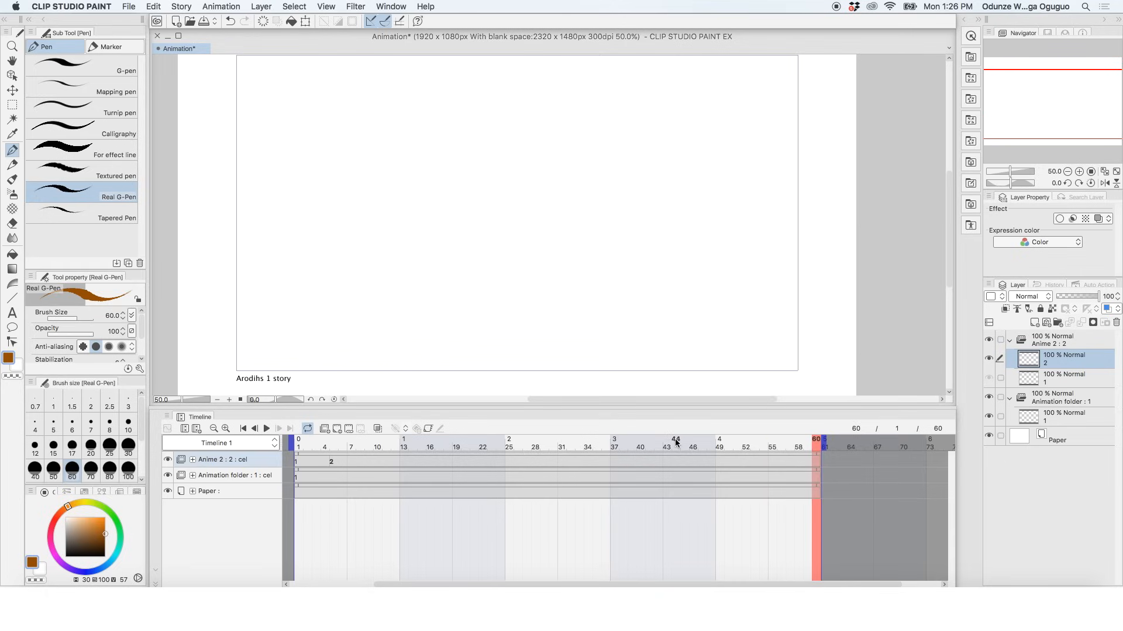
pyautogui.click(240, 473)
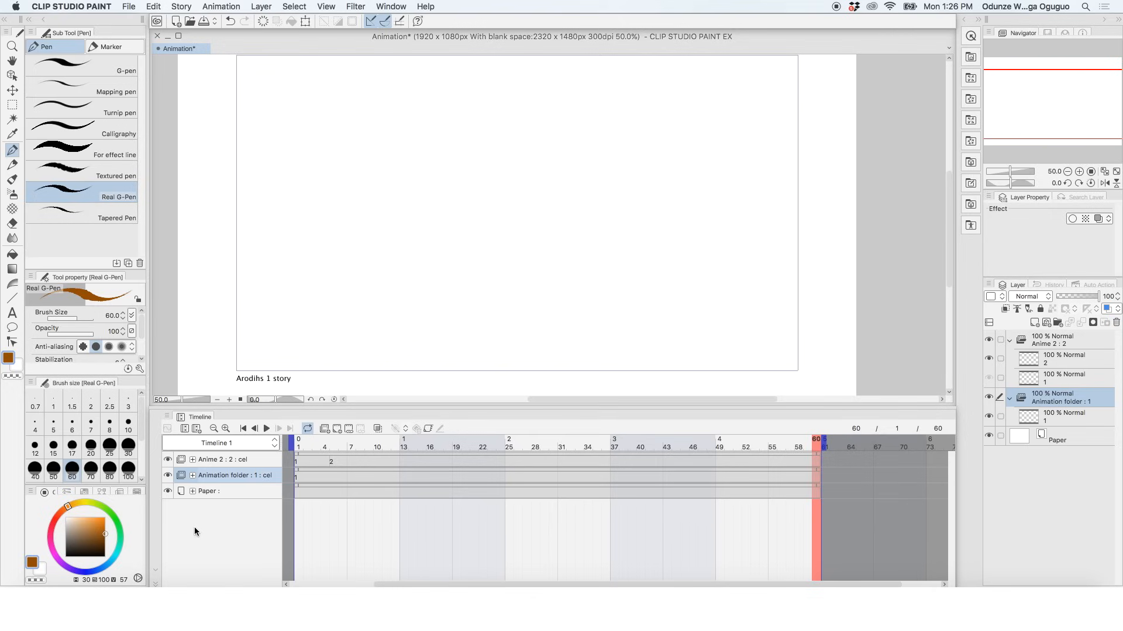
pyautogui.rightClick(1068, 399)
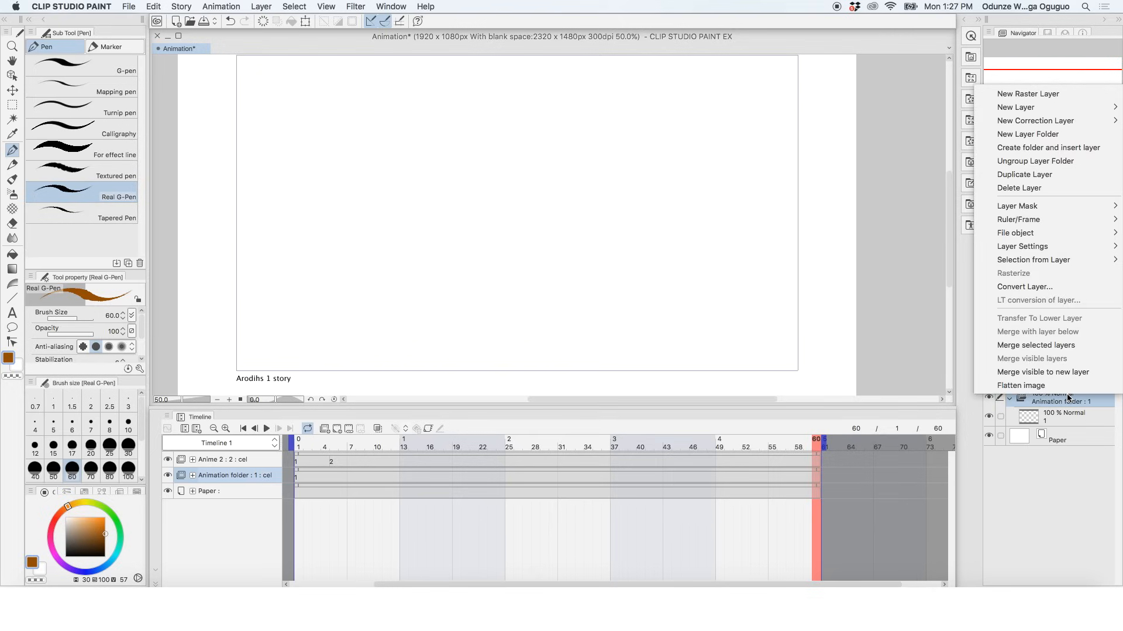
pyautogui.click(1058, 187)
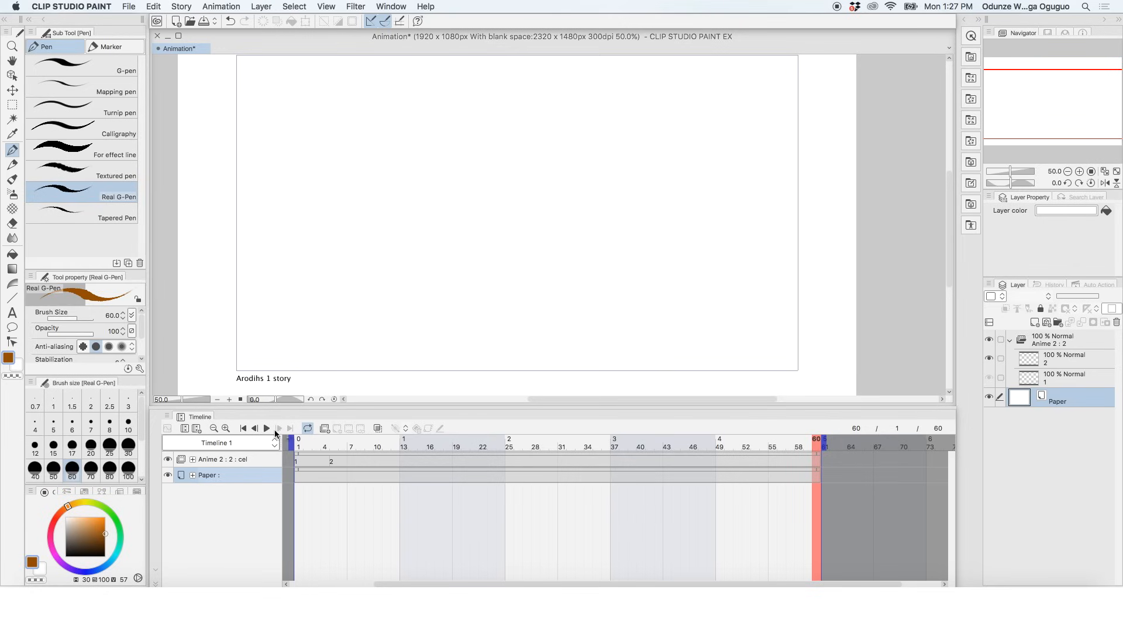
# Add a third animation cel to the Anime 2 track, and space the cels out with cel 2 at frame 12 and cel 3 at frame 23.
pyautogui.click(275, 463)
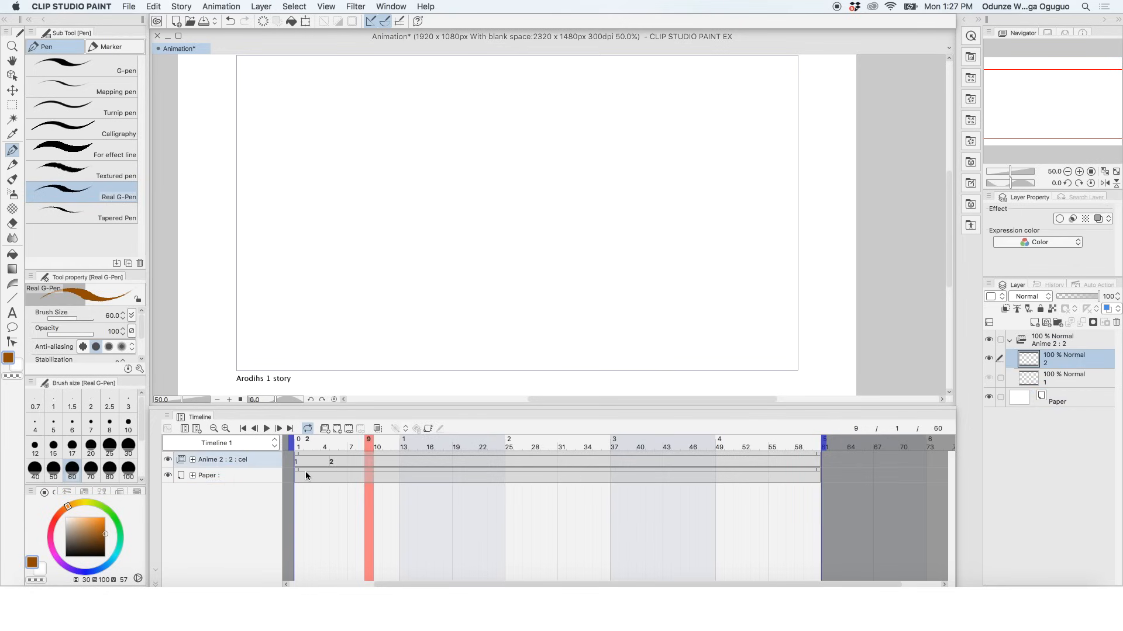
pyautogui.click(337, 429)
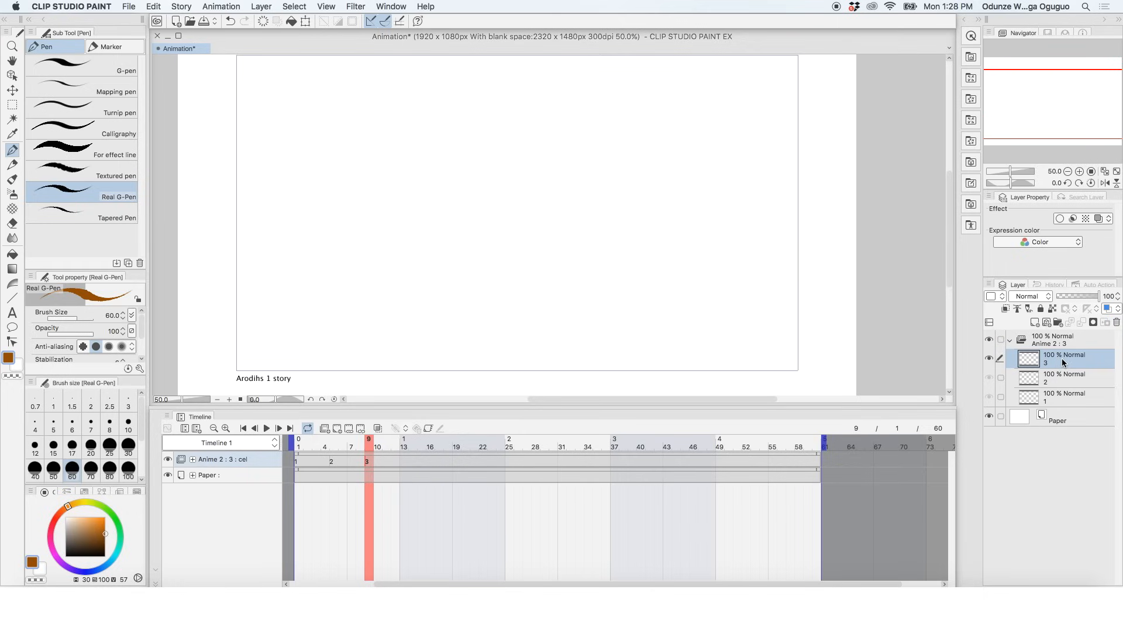
pyautogui.moveTo(429, 465); pyautogui.dragTo(490, 465)
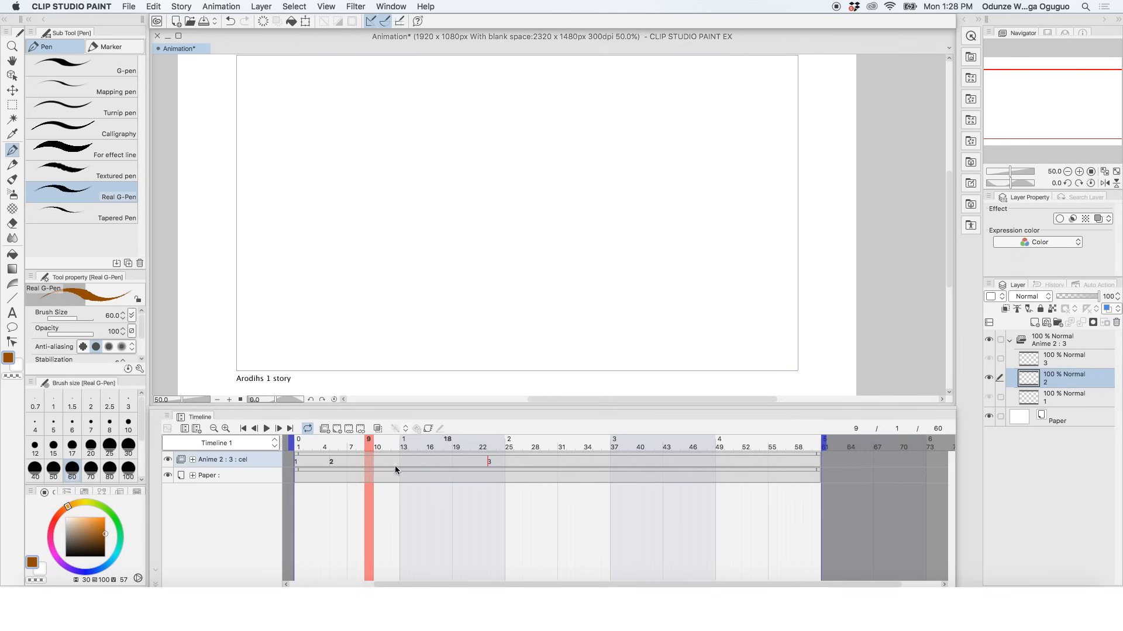
pyautogui.moveTo(332, 462); pyautogui.dragTo(394, 465)
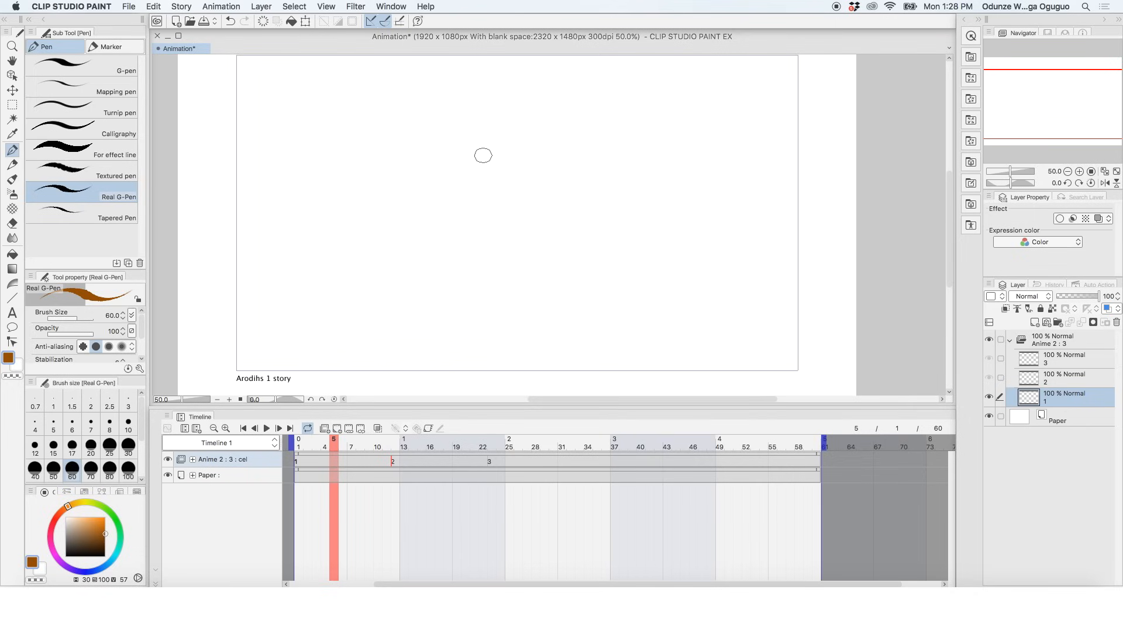
# Draw a large brown triangle on cel 1, a square on cel 2 and a cross on cel 3 with the Real G-Pen.
pyautogui.click(1075, 386)
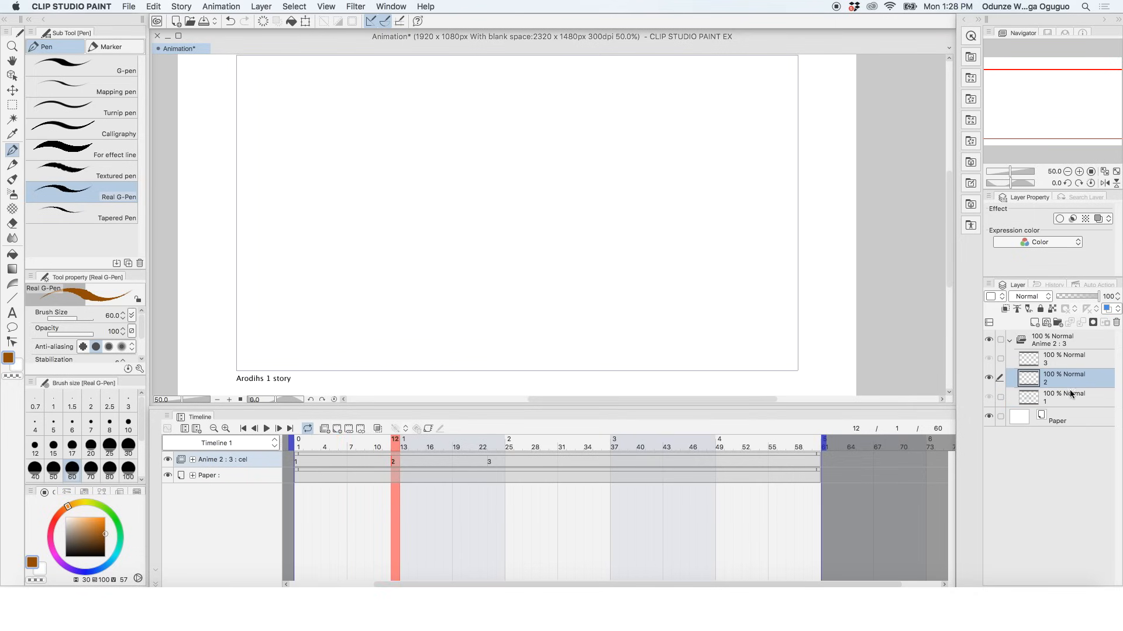
pyautogui.moveTo(422, 138); pyautogui.dragTo(409, 135)
pyautogui.click(1072, 358)
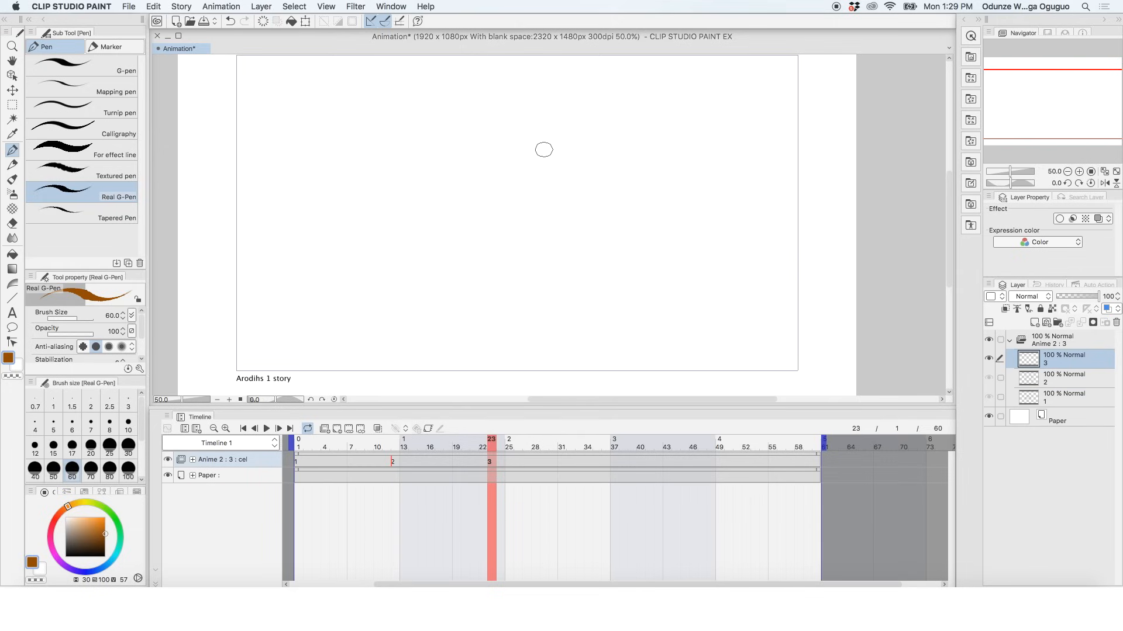
pyautogui.moveTo(579, 137); pyautogui.dragTo(431, 256)
pyautogui.moveTo(426, 138); pyautogui.dragTo(589, 269)
# Scrub through the cels, play the animation from the first frame and stop it.
pyautogui.moveTo(451, 447)
pyautogui.mouseDown()
pyautogui.moveTo(295, 447)
pyautogui.moveTo(498, 447)
pyautogui.moveTo(300, 448)
pyautogui.moveTo(483, 448)
pyautogui.mouseUp()
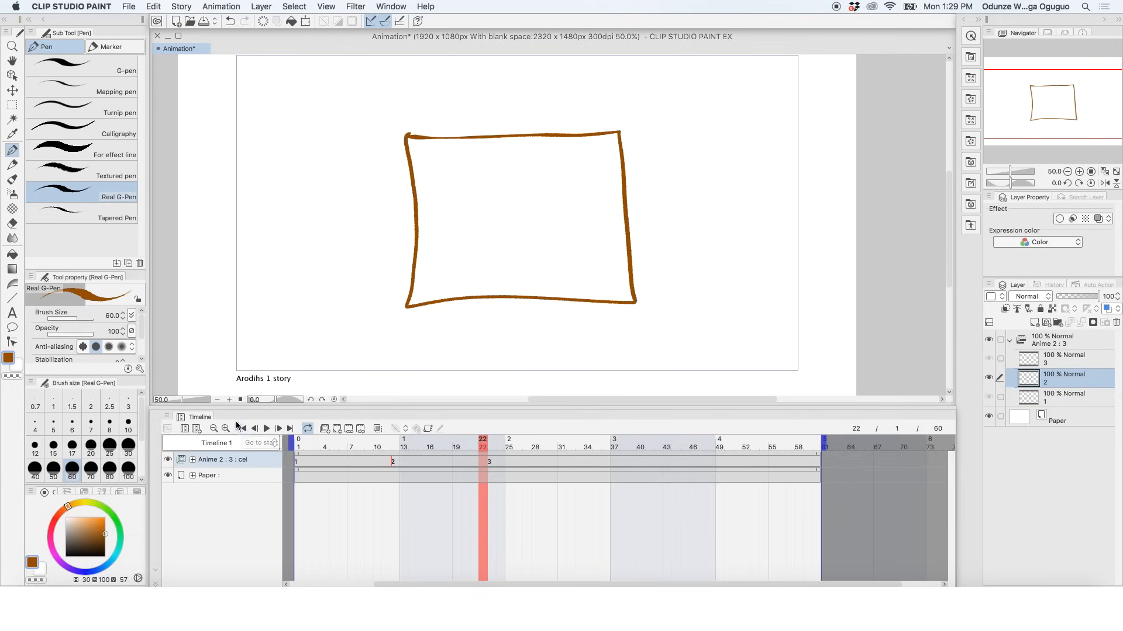
pyautogui.click(242, 429)
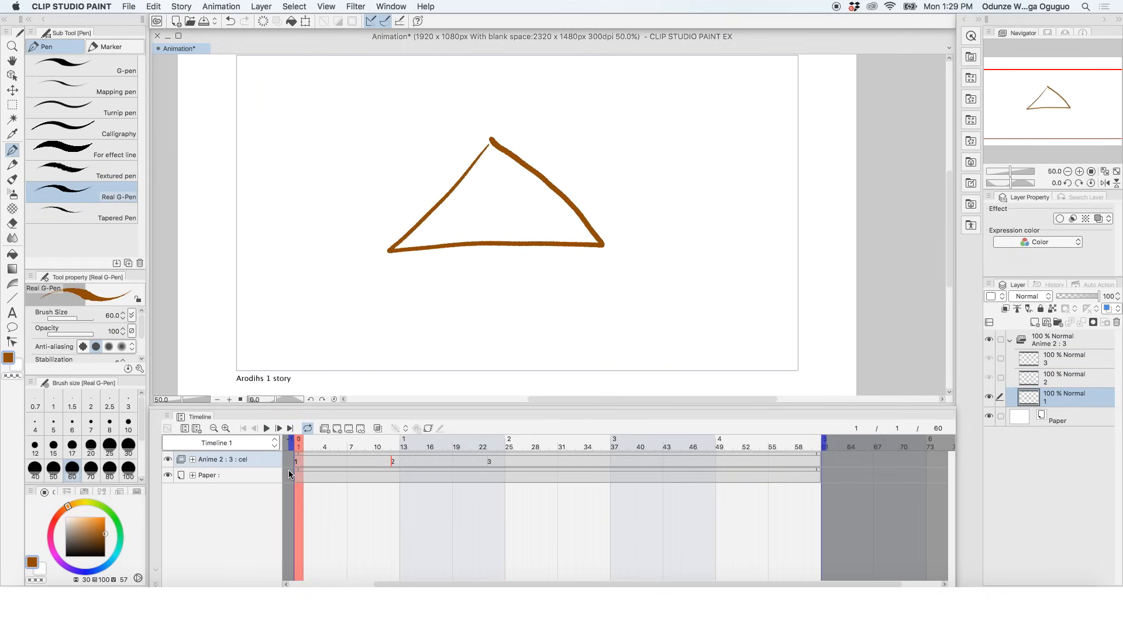
pyautogui.click(268, 429)
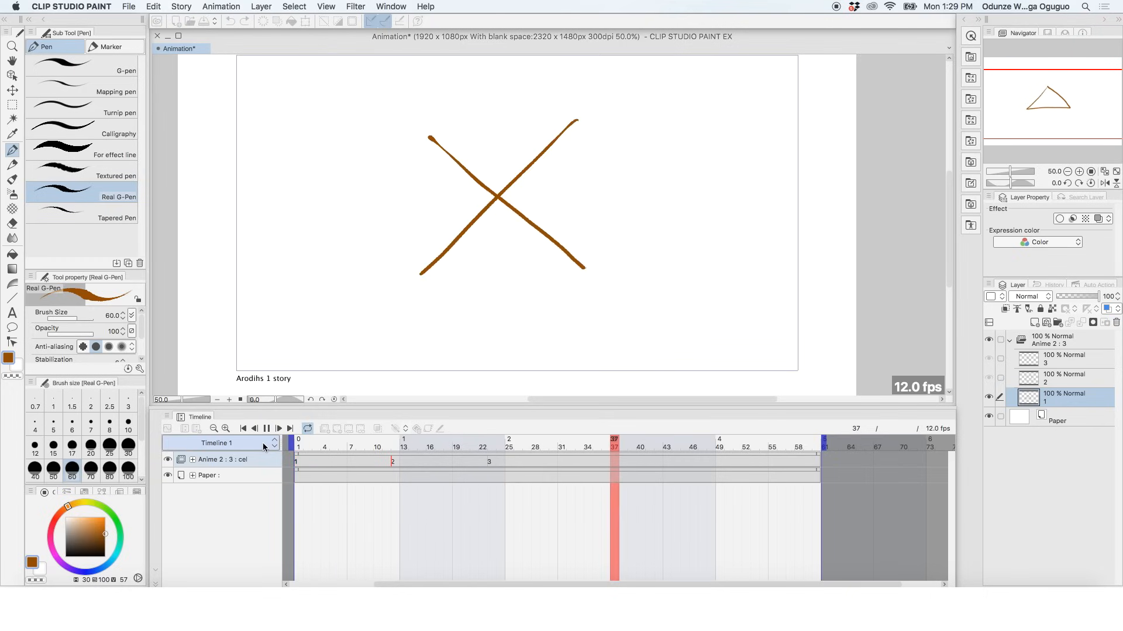
pyautogui.click(266, 429)
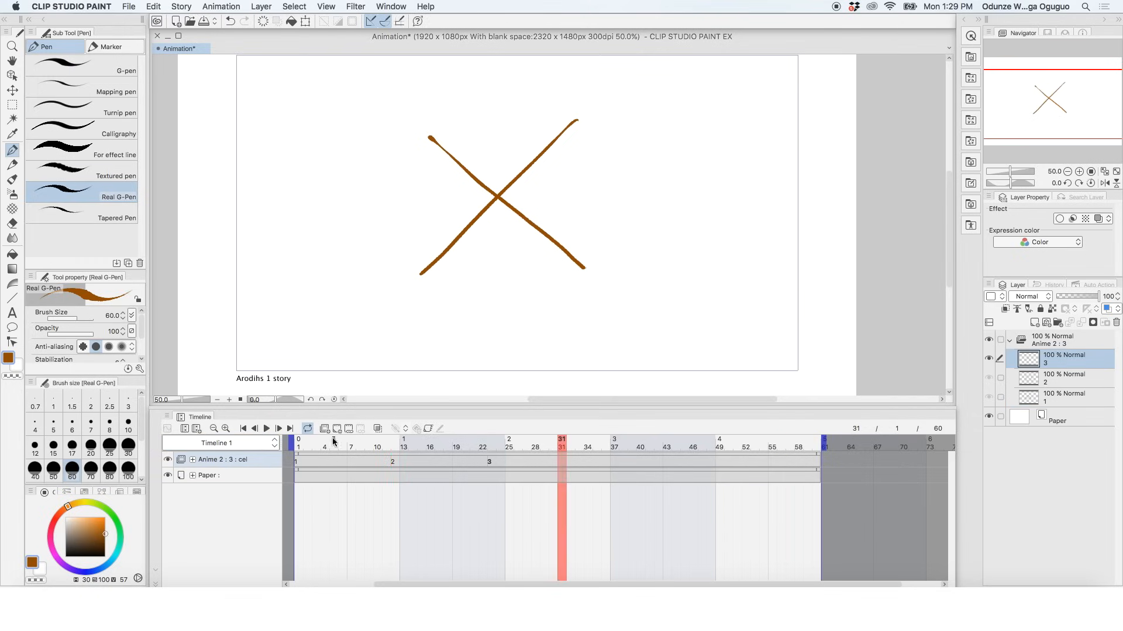
# Add a fourth animation cel to the Anime 2 track at frame 31 and flip through the existing cels to review their drawings.
pyautogui.click(337, 428)
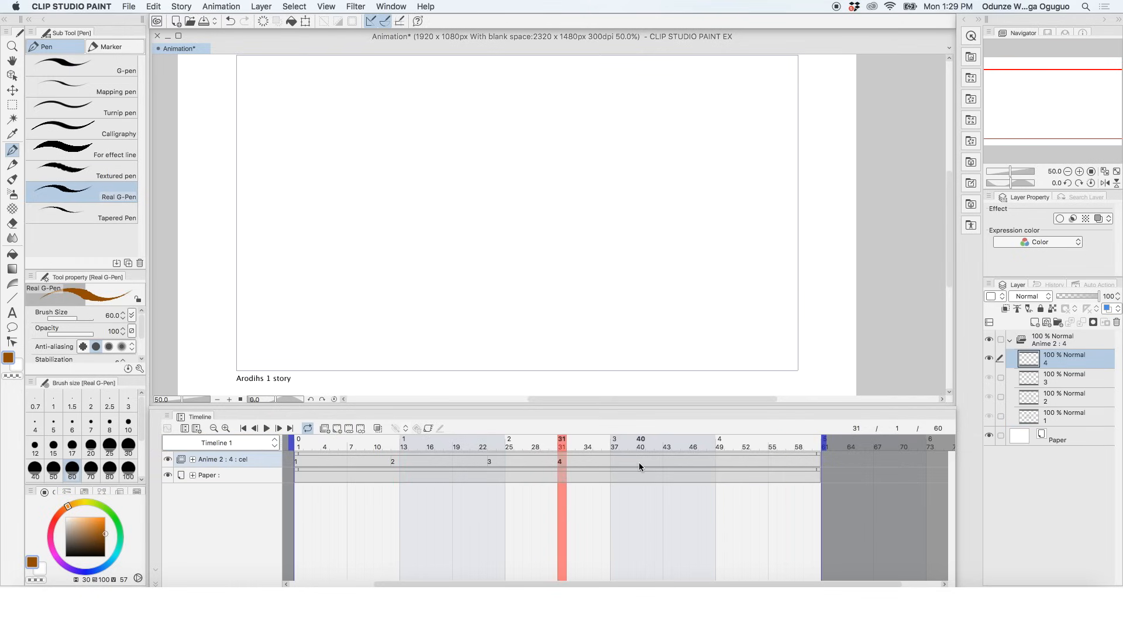
pyautogui.click(1068, 415)
pyautogui.click(1068, 401)
pyautogui.click(1067, 411)
pyautogui.click(1069, 400)
pyautogui.click(1069, 379)
pyautogui.click(1070, 360)
pyautogui.click(1072, 377)
pyautogui.click(1073, 399)
pyautogui.click(1071, 413)
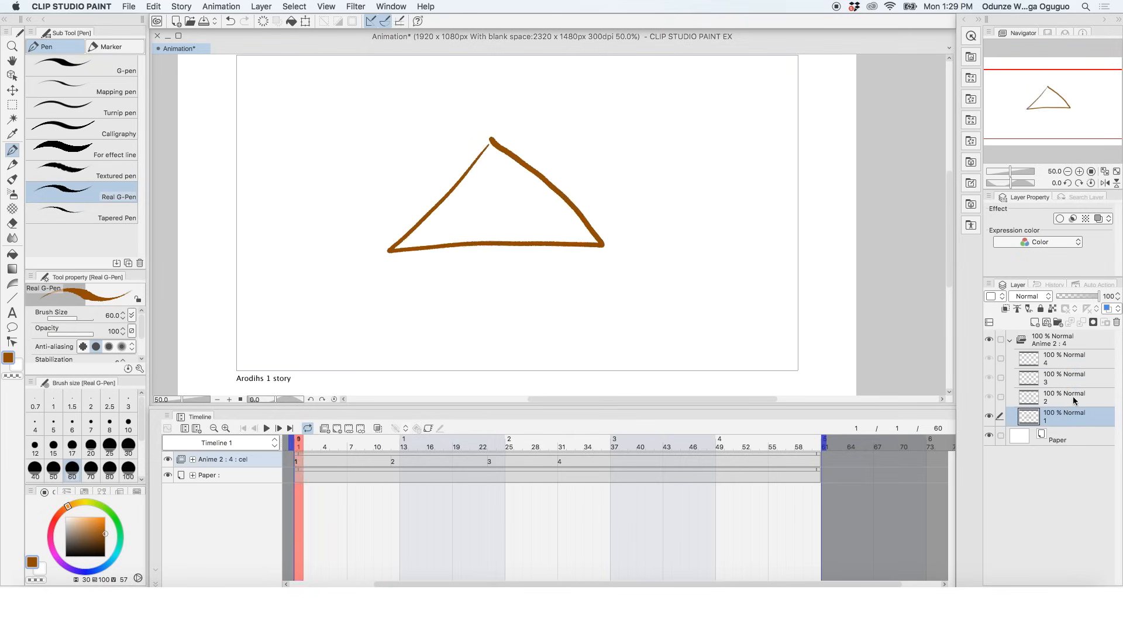
# Draw a large circle on cel 4 of the Anime 2 folder.
pyautogui.click(1064, 356)
pyautogui.click(1072, 400)
pyautogui.click(1074, 362)
pyautogui.moveTo(566, 144)
pyautogui.mouseDown()
pyautogui.moveTo(458, 297)
pyautogui.moveTo(562, 136)
pyautogui.mouseUp()
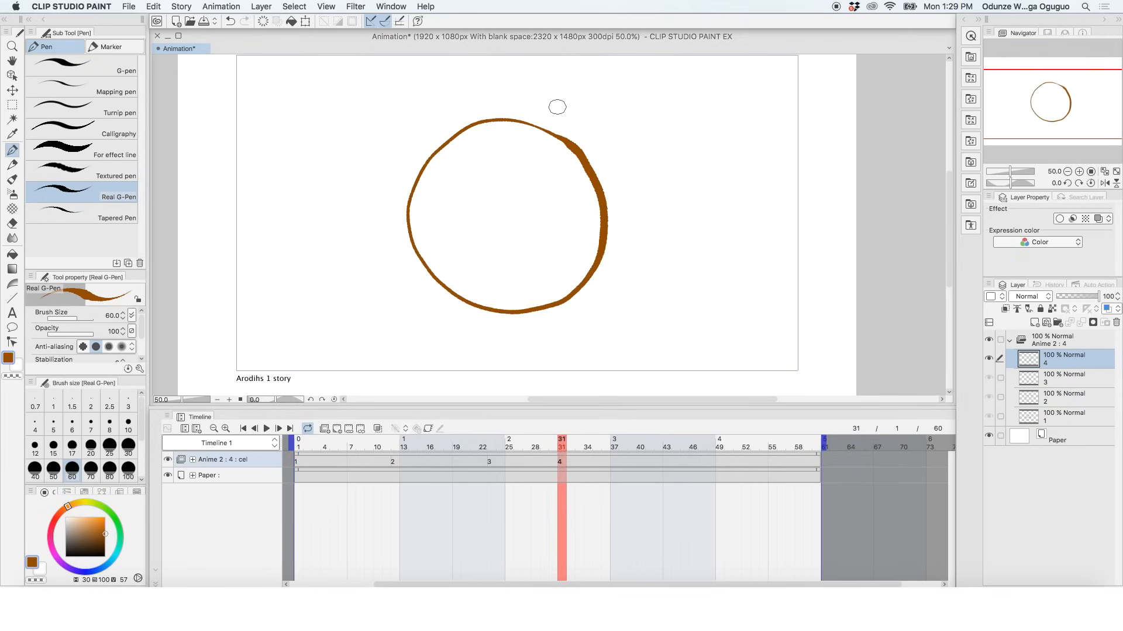
# Move cel 4 to frame 32 and cel 3 to frame 22, and play the animation from the start.
pyautogui.moveTo(562, 461); pyautogui.dragTo(574, 462)
pyautogui.moveTo(490, 462); pyautogui.dragTo(481, 462)
pyautogui.click(243, 429)
pyautogui.click(266, 429)
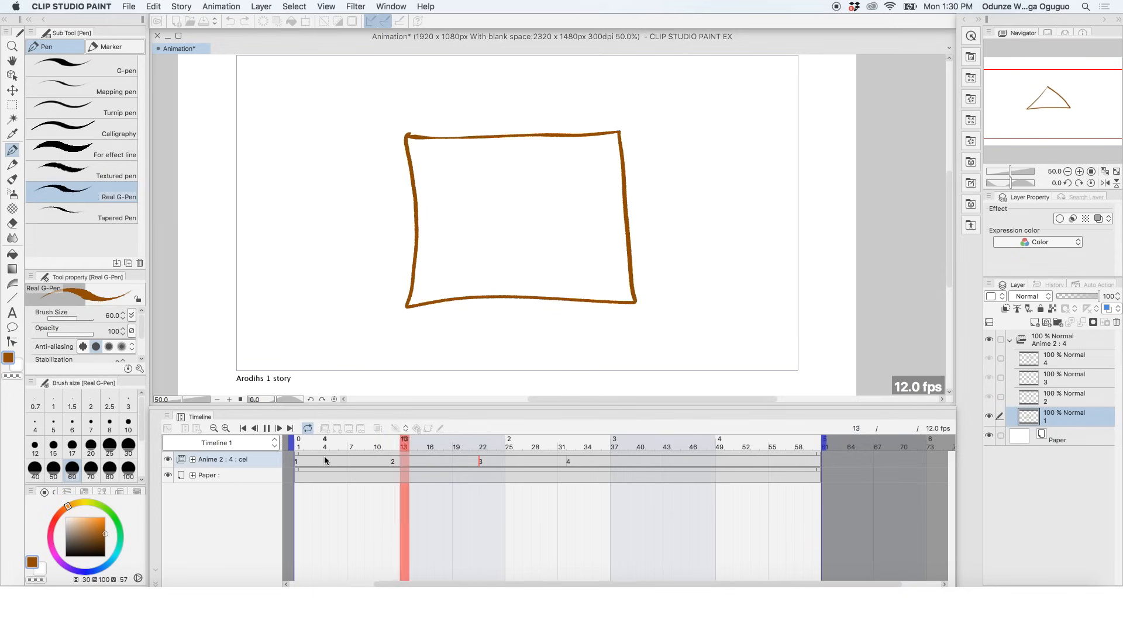
# Shorten the timeline's end to frame 42, play the result, and extend the end to frame 59.
pyautogui.click(825, 445)
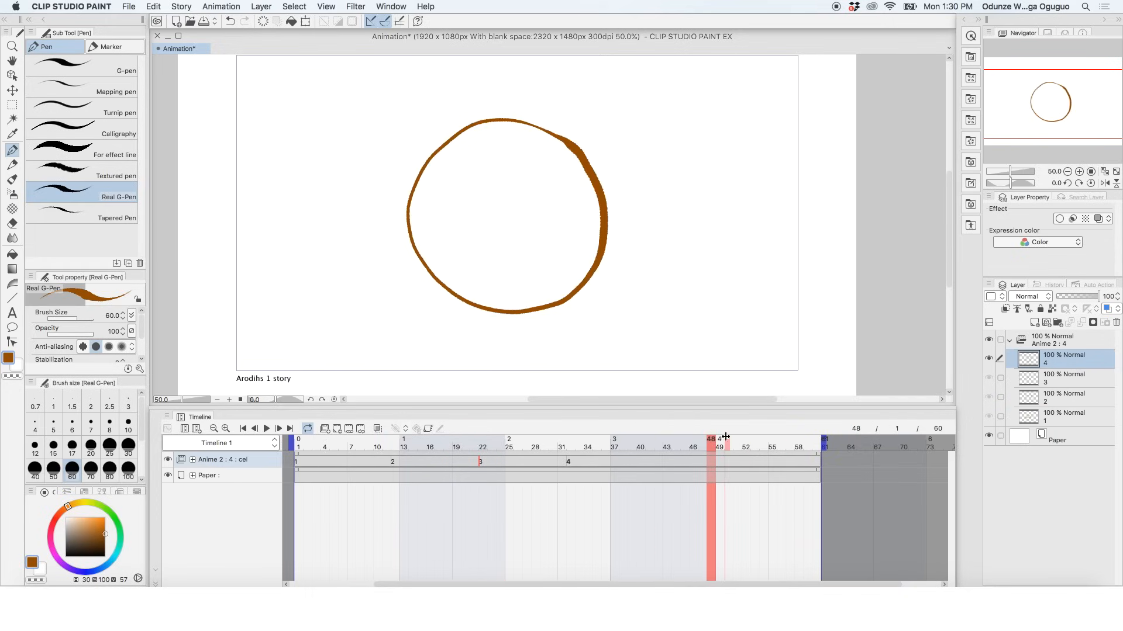
pyautogui.moveTo(671, 441); pyautogui.dragTo(667, 441)
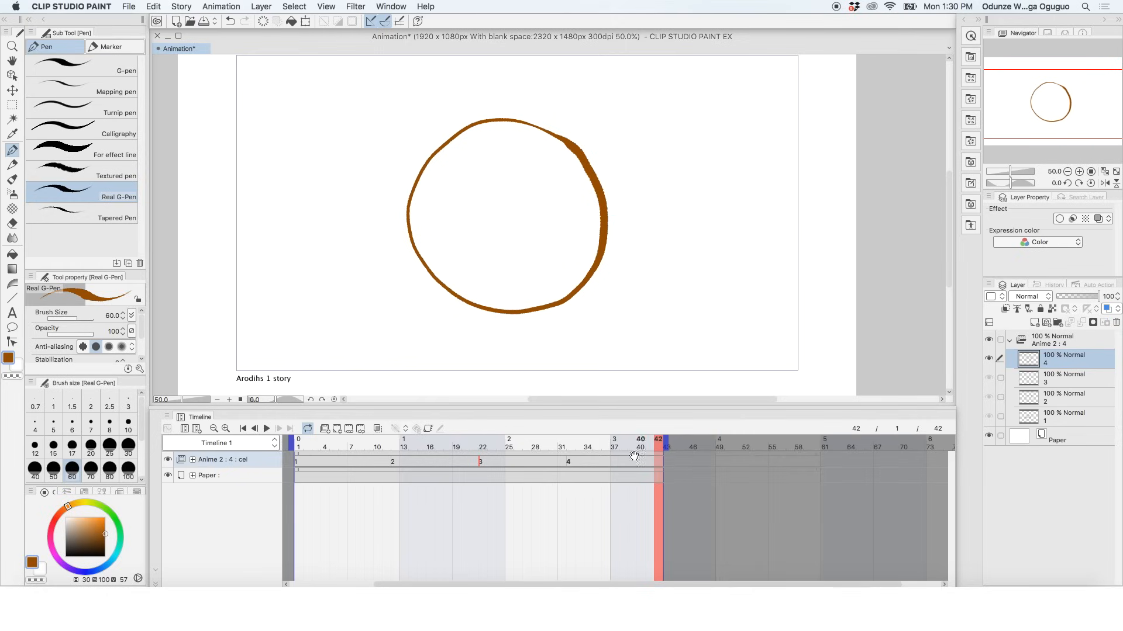
pyautogui.click(268, 430)
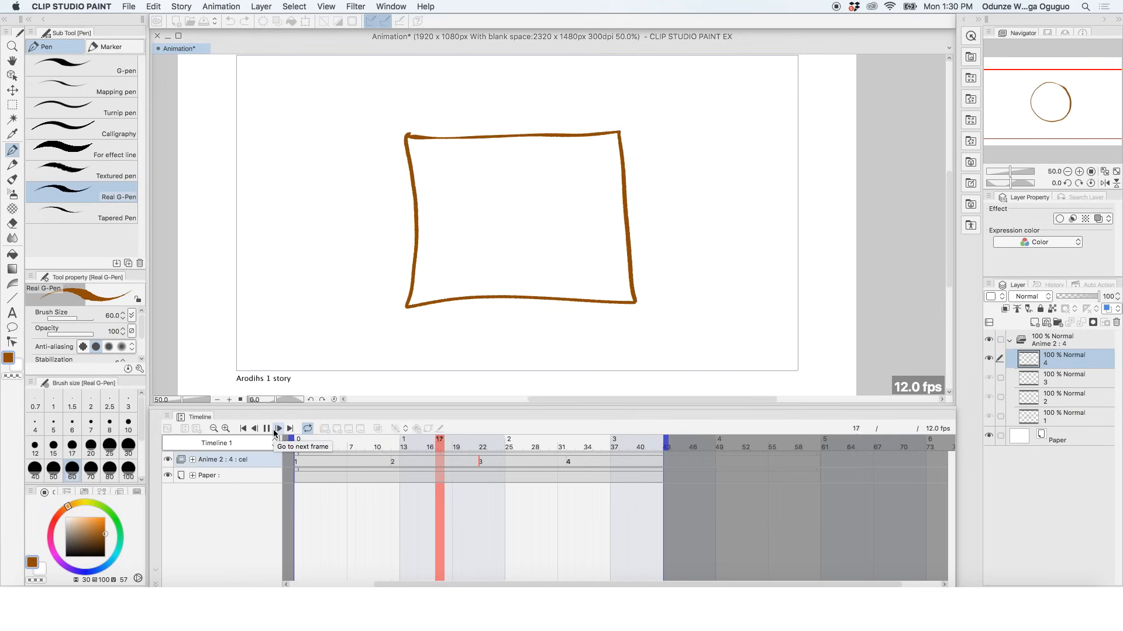
pyautogui.click(268, 429)
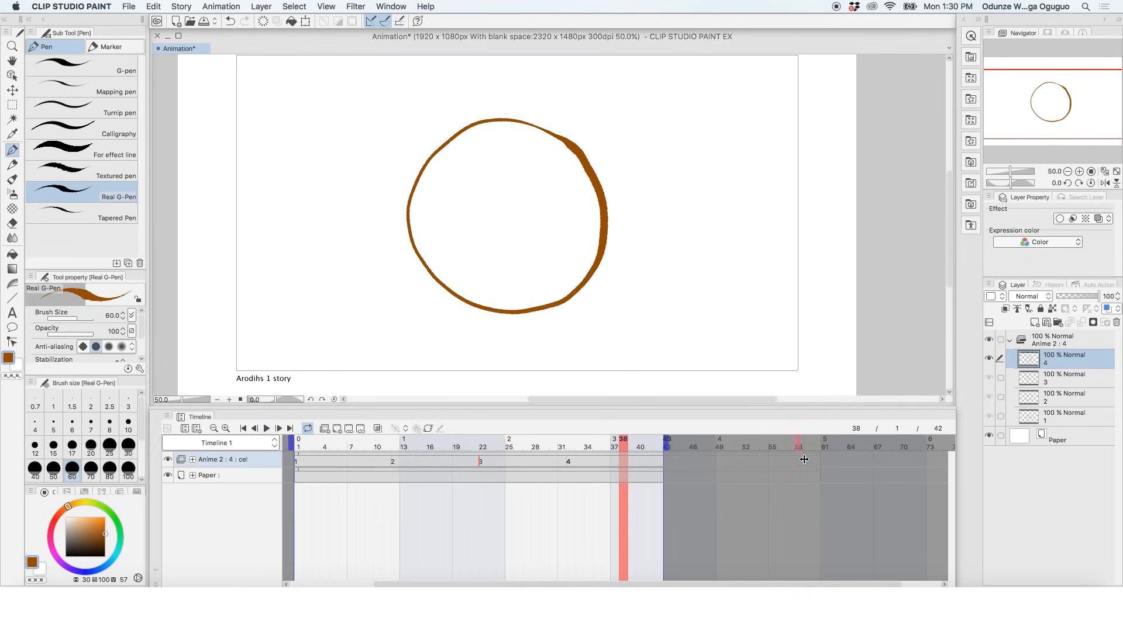
pyautogui.moveTo(821, 459); pyautogui.dragTo(822, 459)
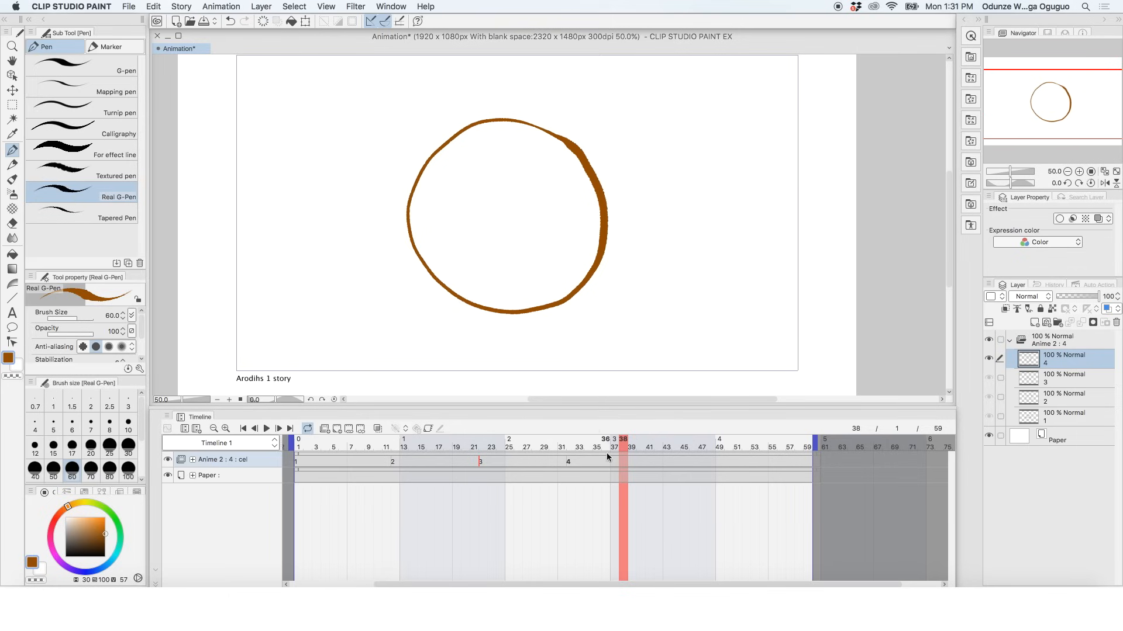
# Set the end frame to 44 in the timeline settings and undo that change.
pyautogui.click(227, 6)
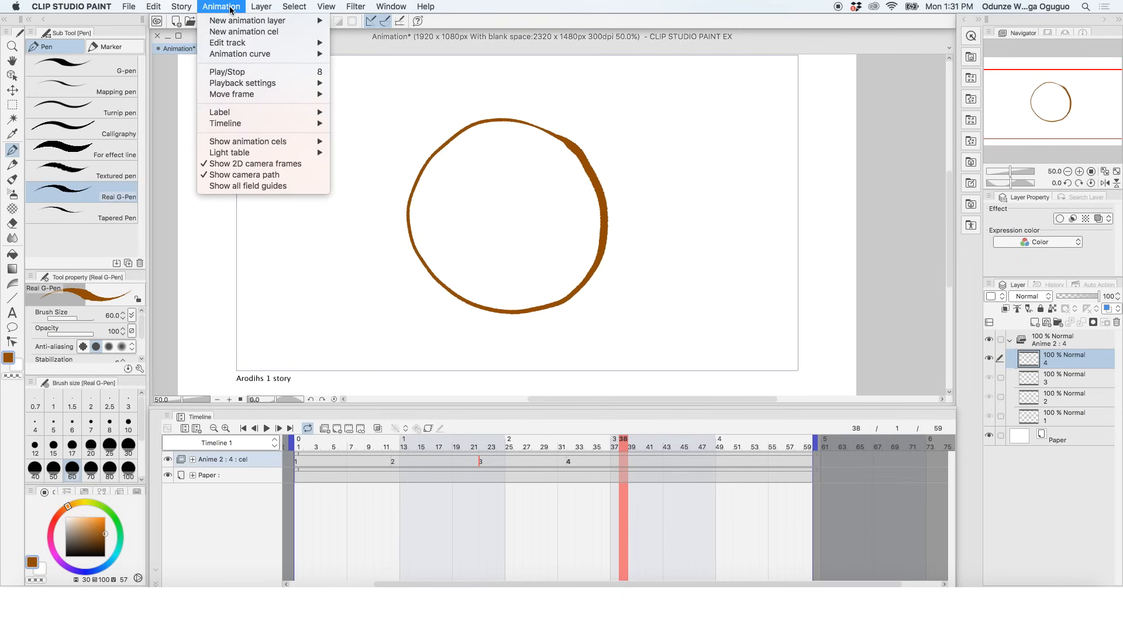
pyautogui.moveTo(288, 123)
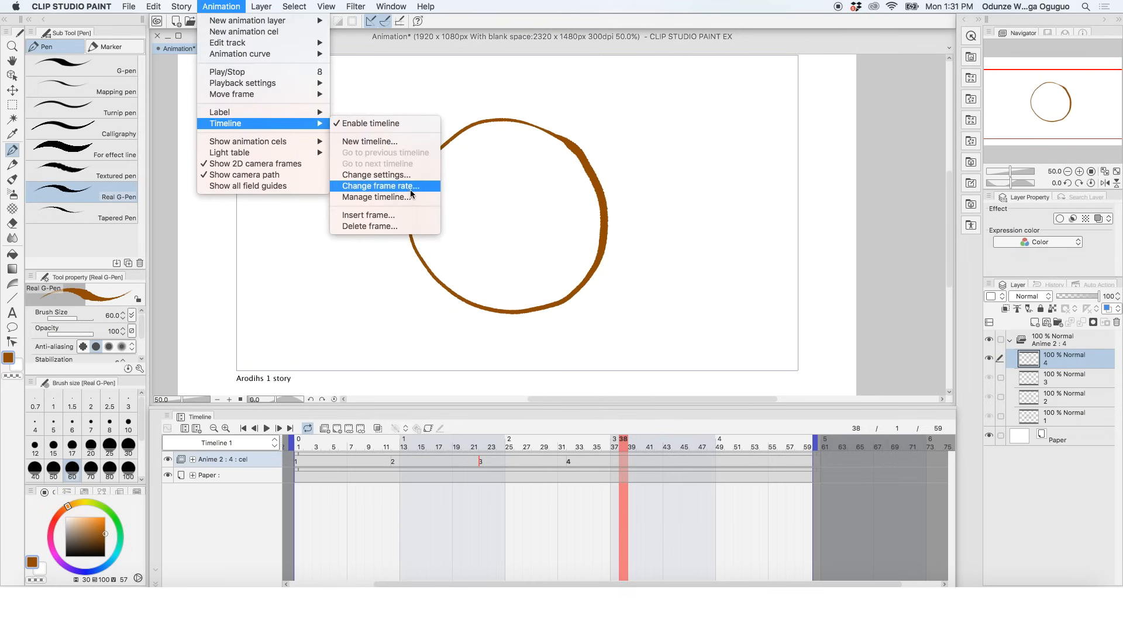
pyautogui.click(407, 175)
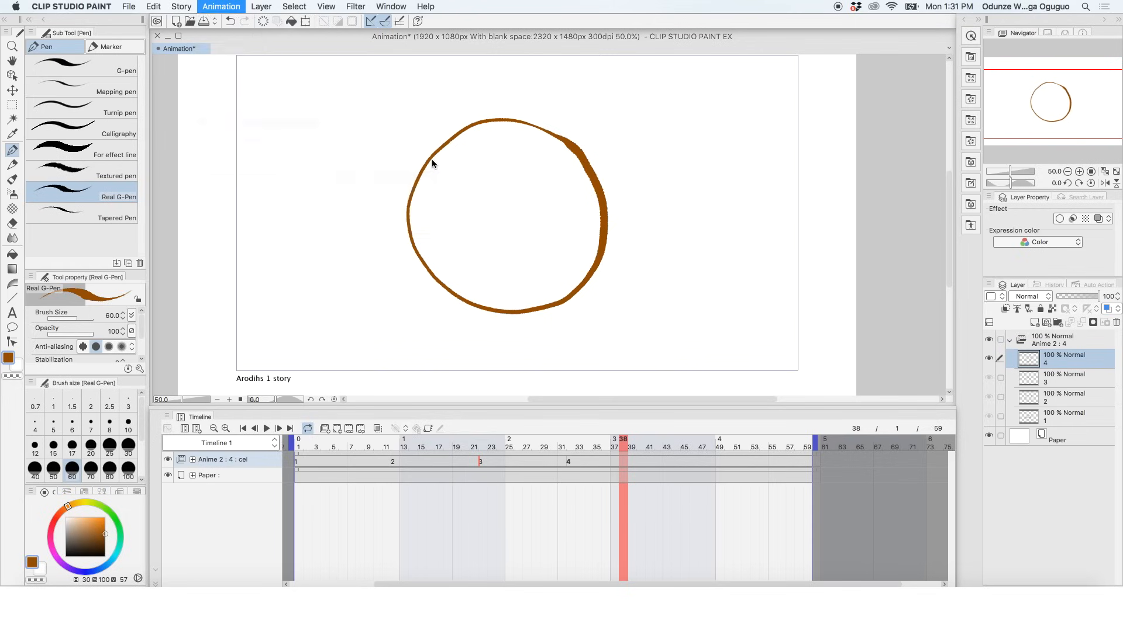
pyautogui.doubleClick(375, 241)
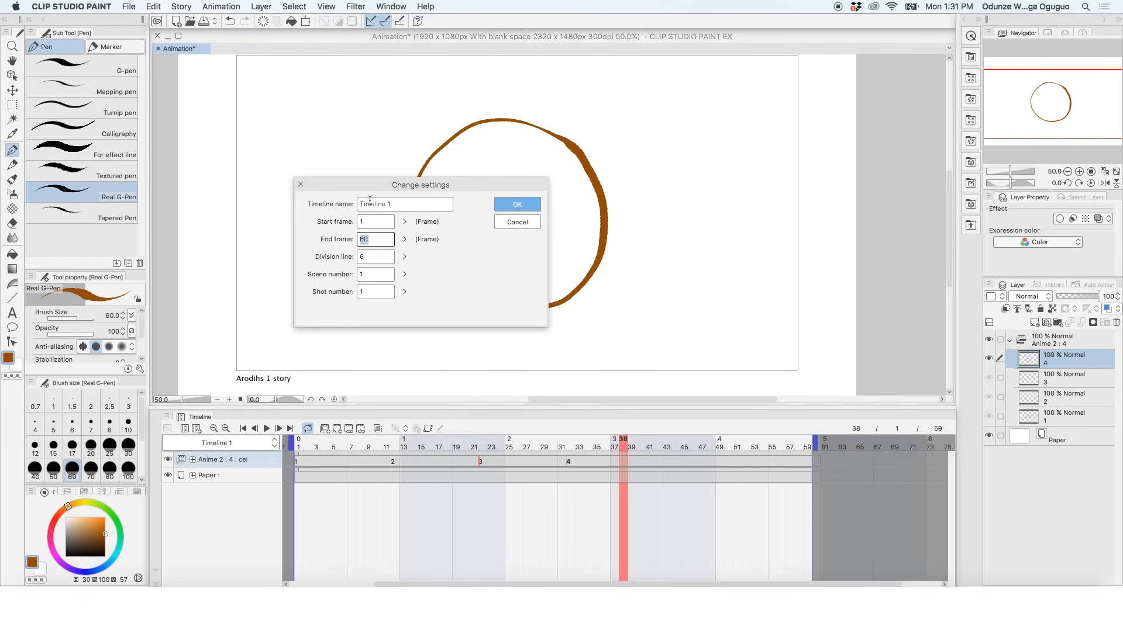
pyautogui.write('44')
pyautogui.click(514, 204)
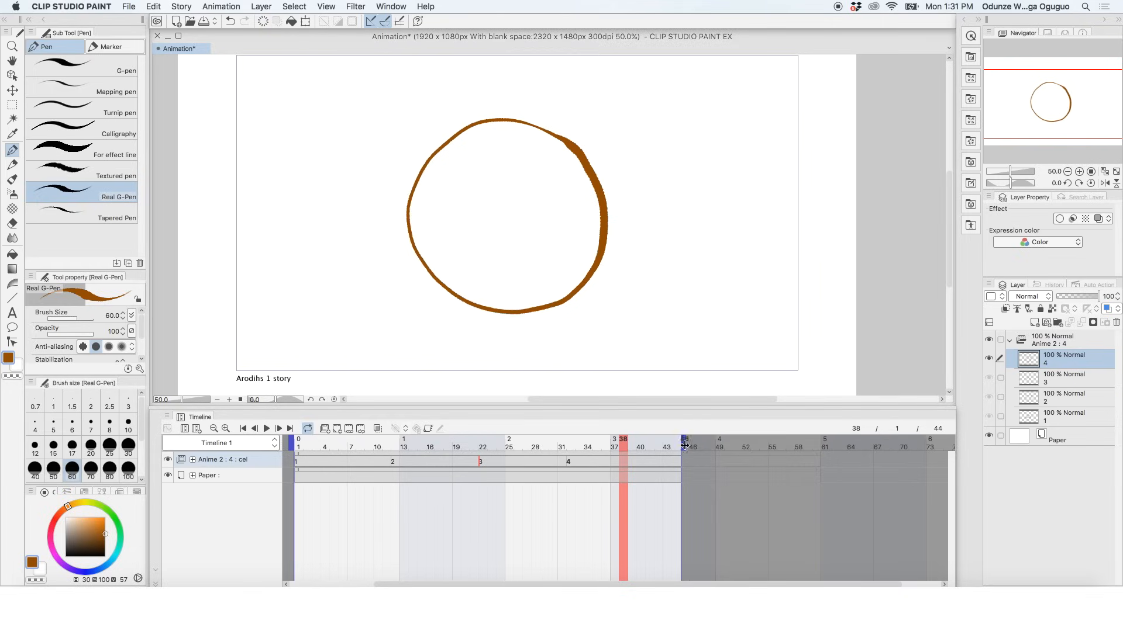
pyautogui.press('super+z')
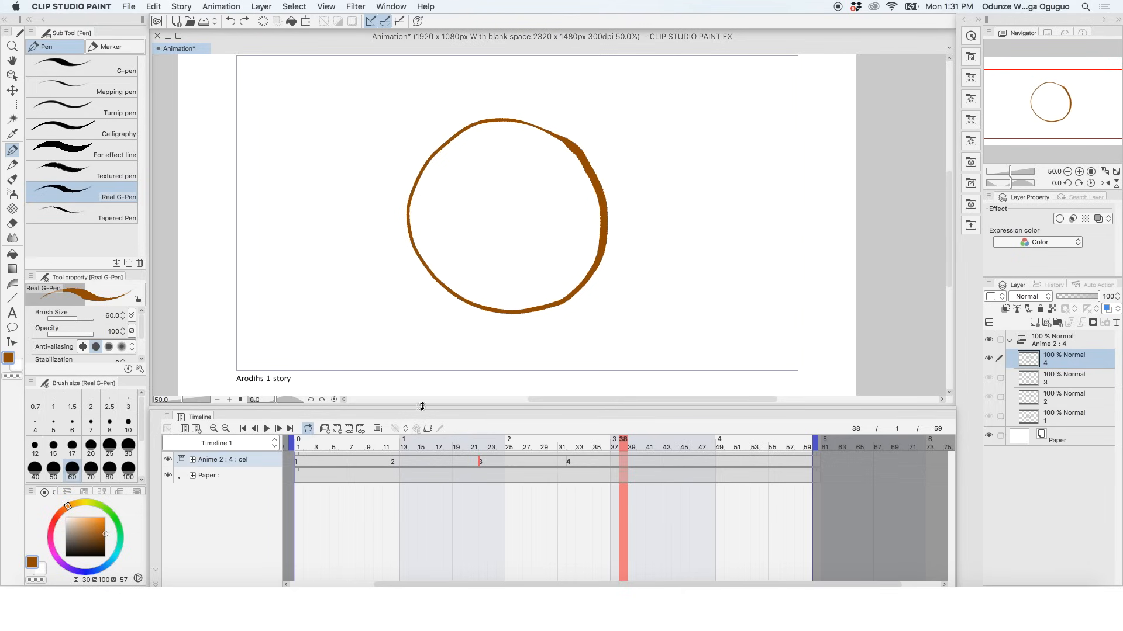
# Change the timeline's frame rate to 24 without changing the total number of frames.
pyautogui.click(228, 7)
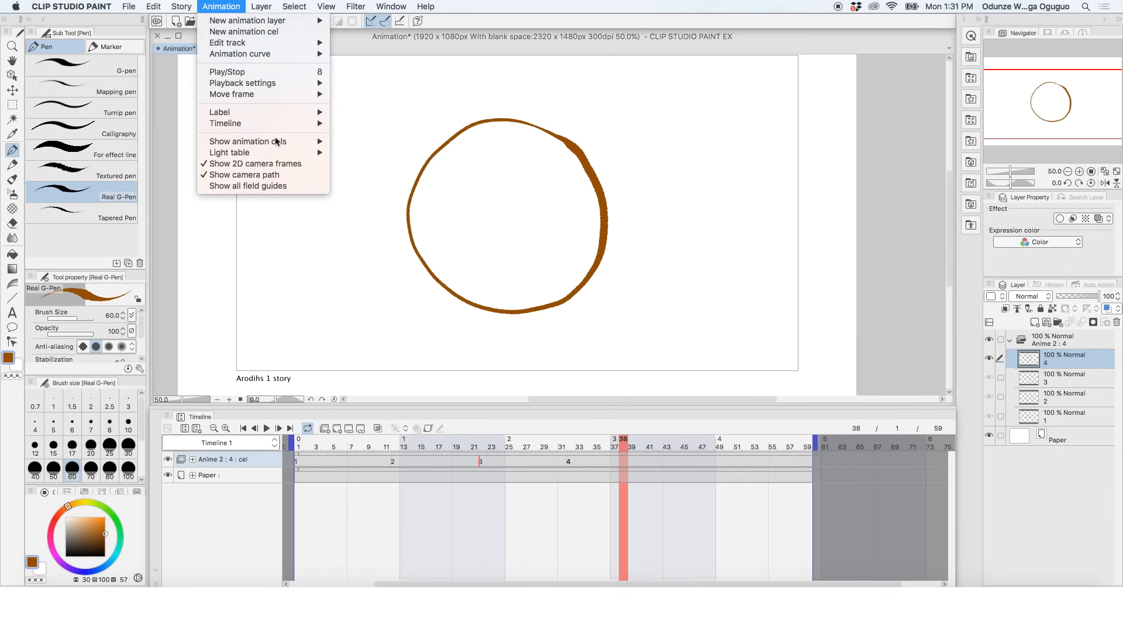
pyautogui.moveTo(283, 126)
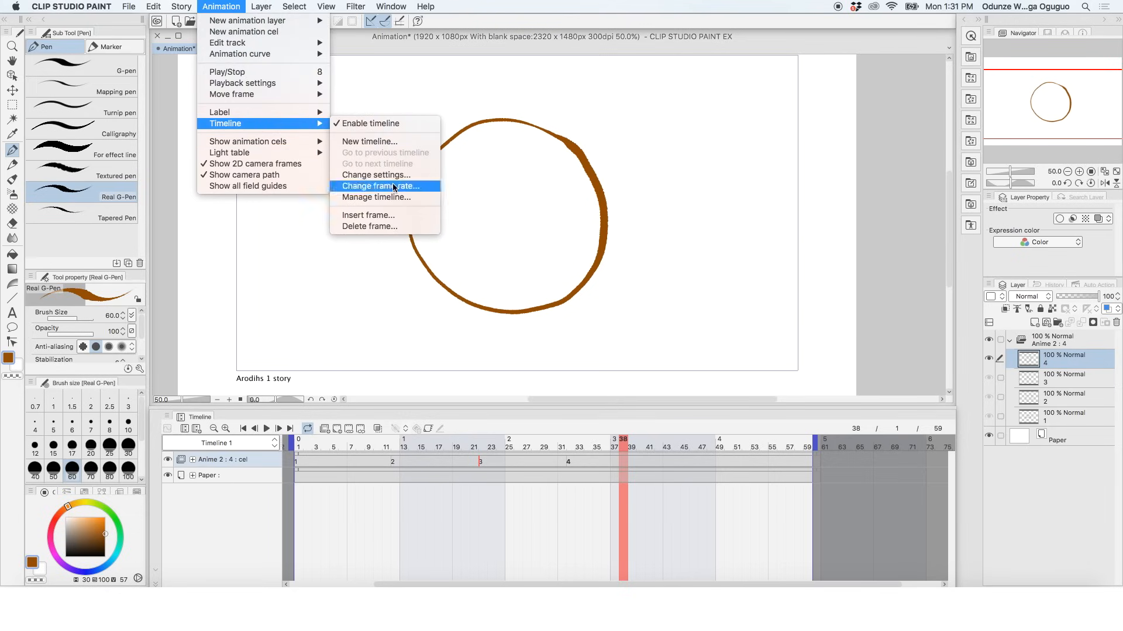
pyautogui.click(395, 186)
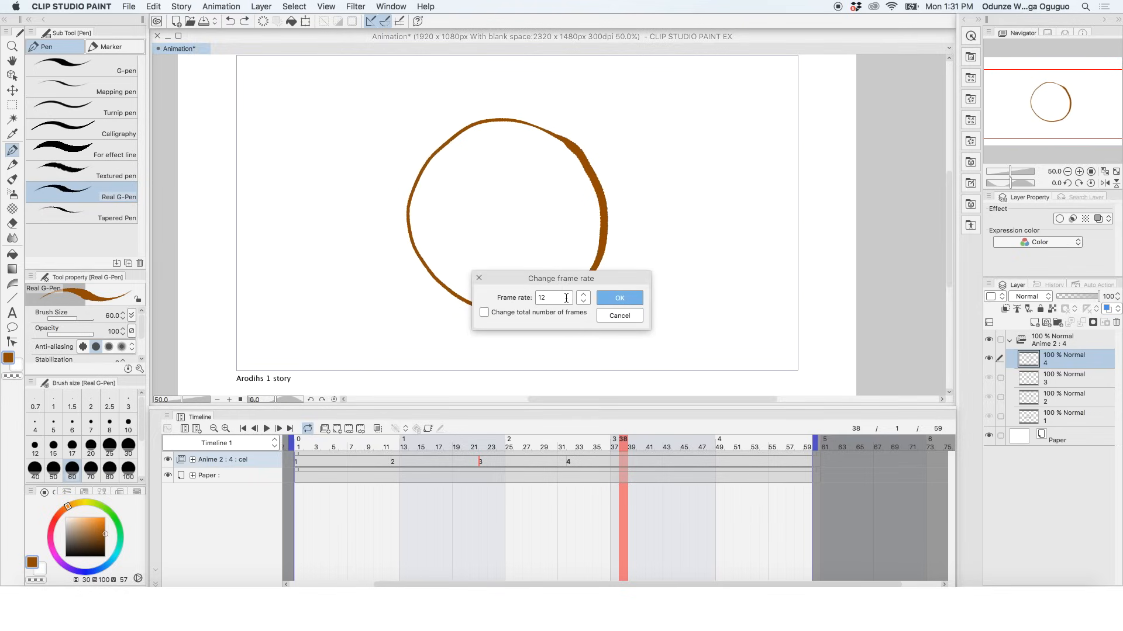
pyautogui.moveTo(548, 298); pyautogui.dragTo(519, 294)
pyautogui.write('24')
pyautogui.press('Return')
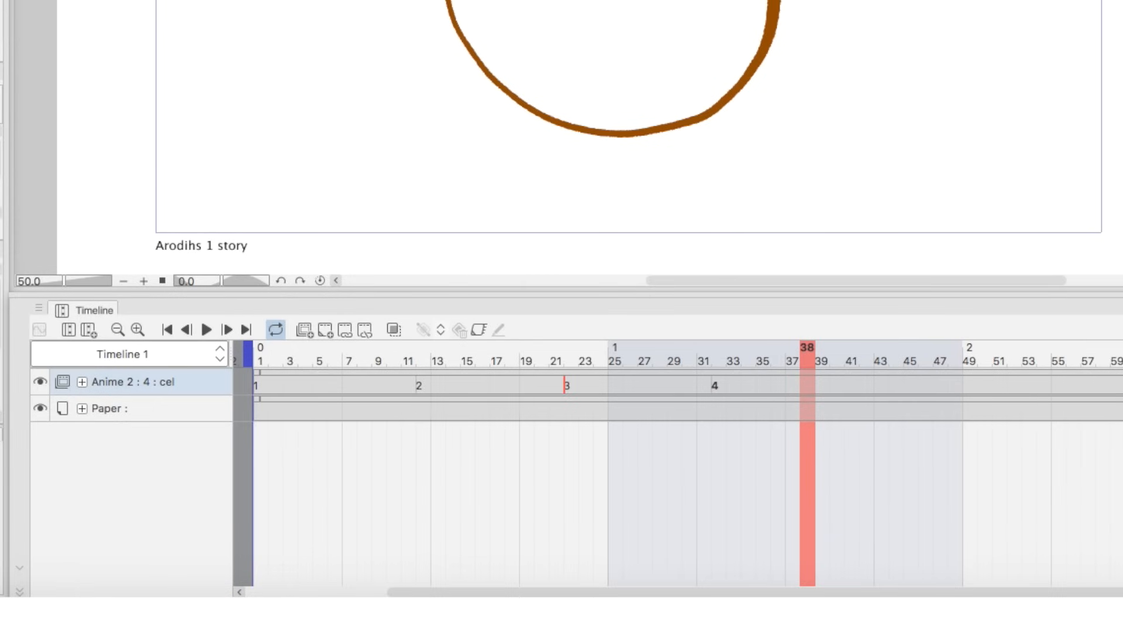
# Undo the frame rate change and extend the timeline's end to frame 60.
pyautogui.press('super+z')
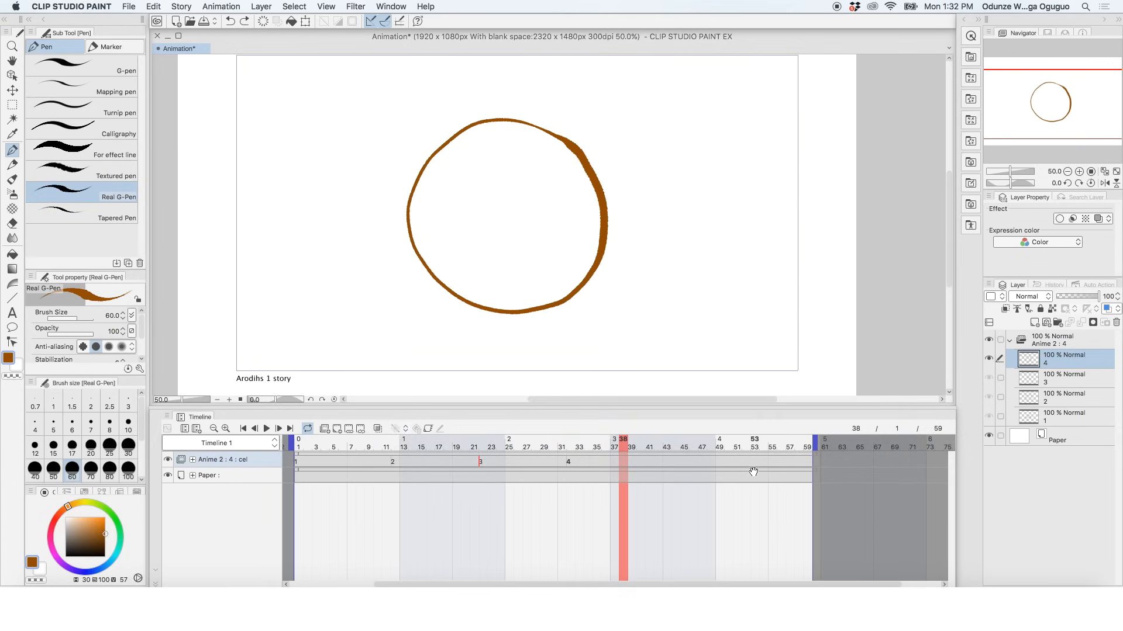
pyautogui.moveTo(815, 442); pyautogui.dragTo(832, 443)
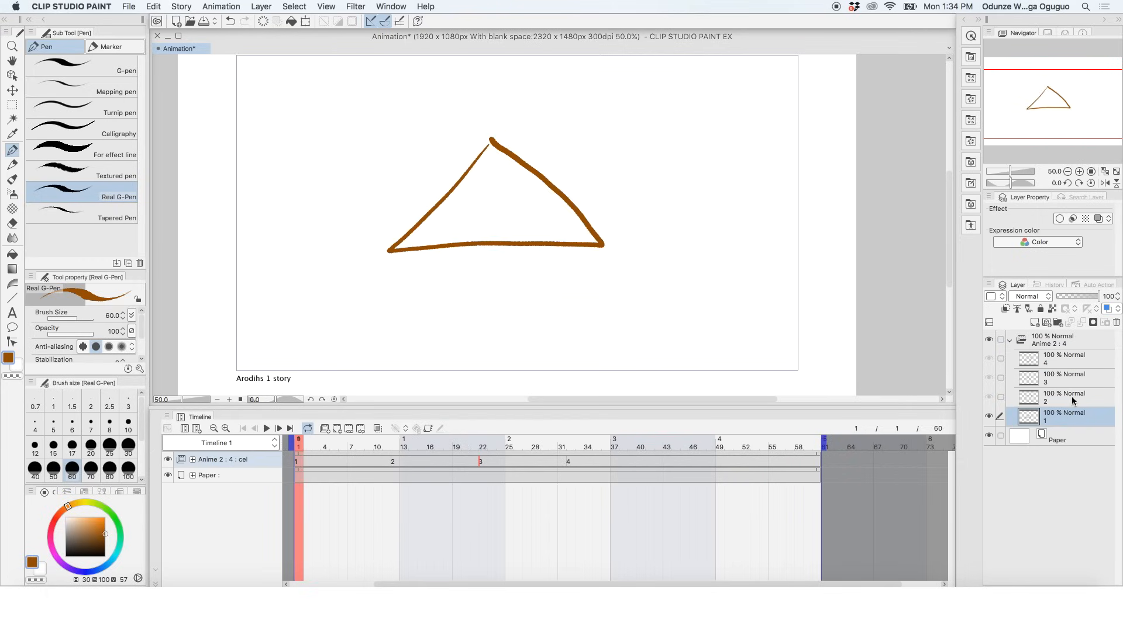
# Examine the drawings on cels 1 to 4 of the Anime 2 folder and their frames in the timeline.
pyautogui.click(1073, 399)
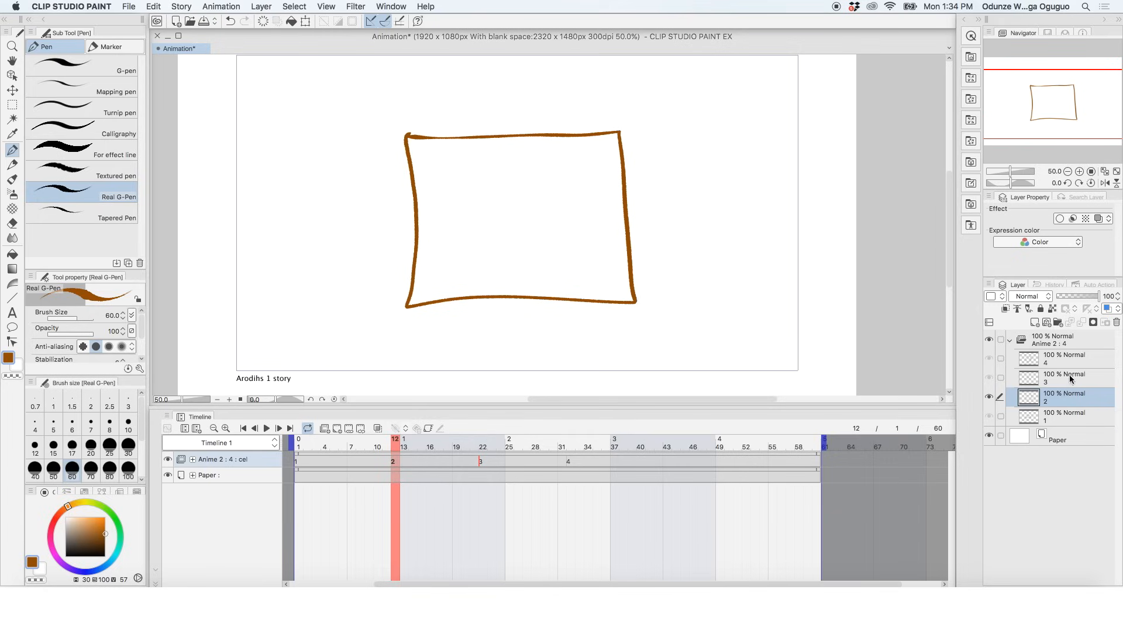
pyautogui.click(1070, 378)
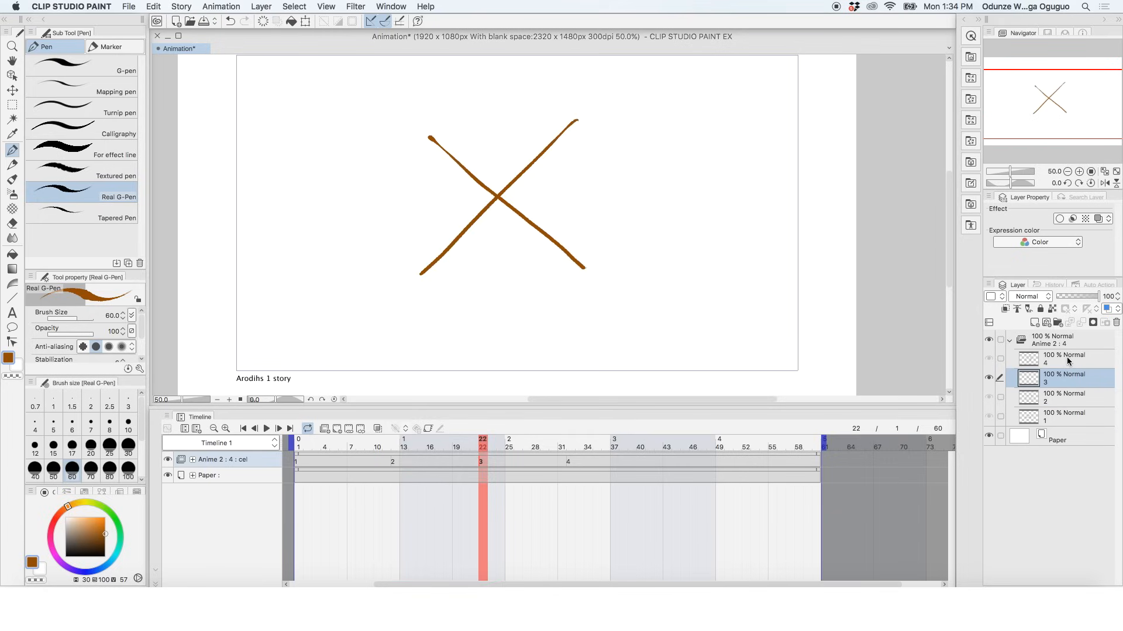
pyautogui.click(1068, 361)
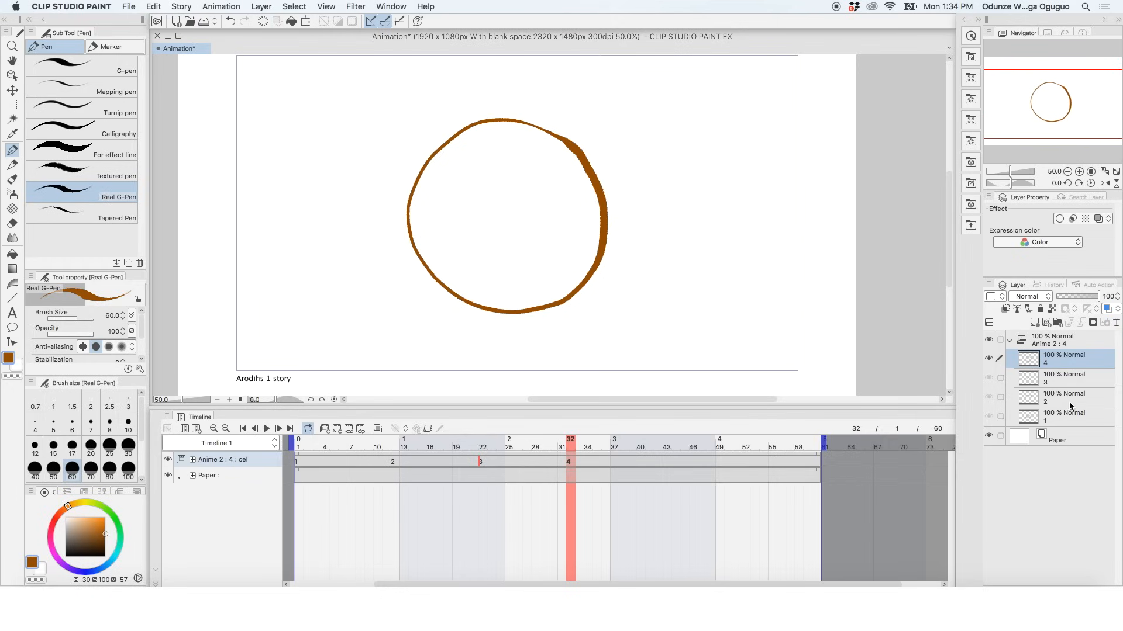
pyautogui.click(1075, 421)
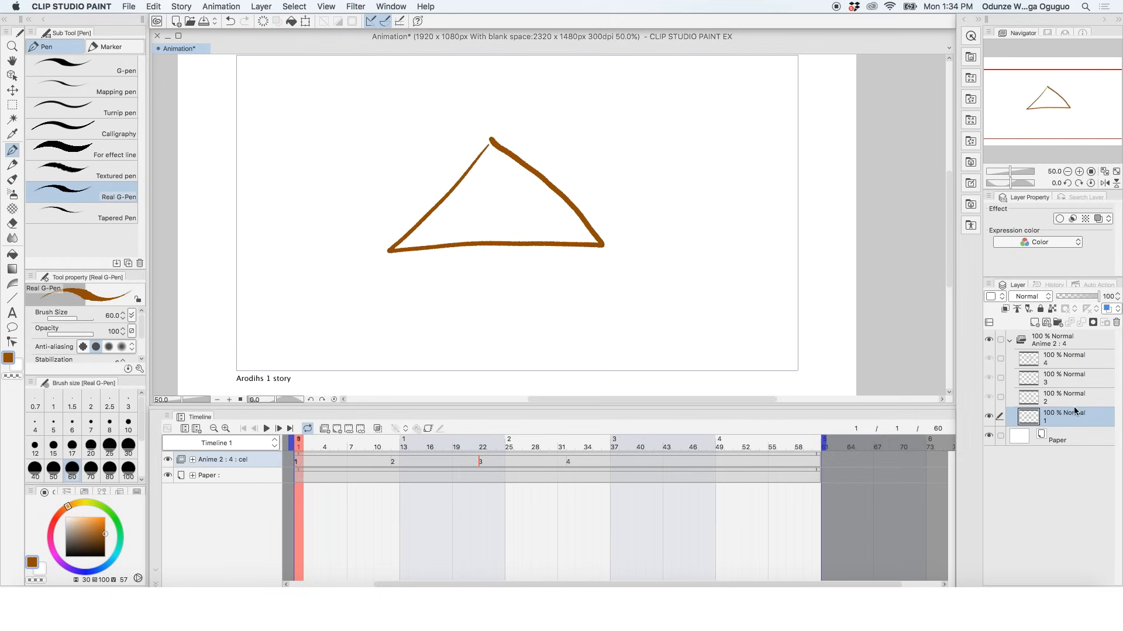
pyautogui.click(1072, 400)
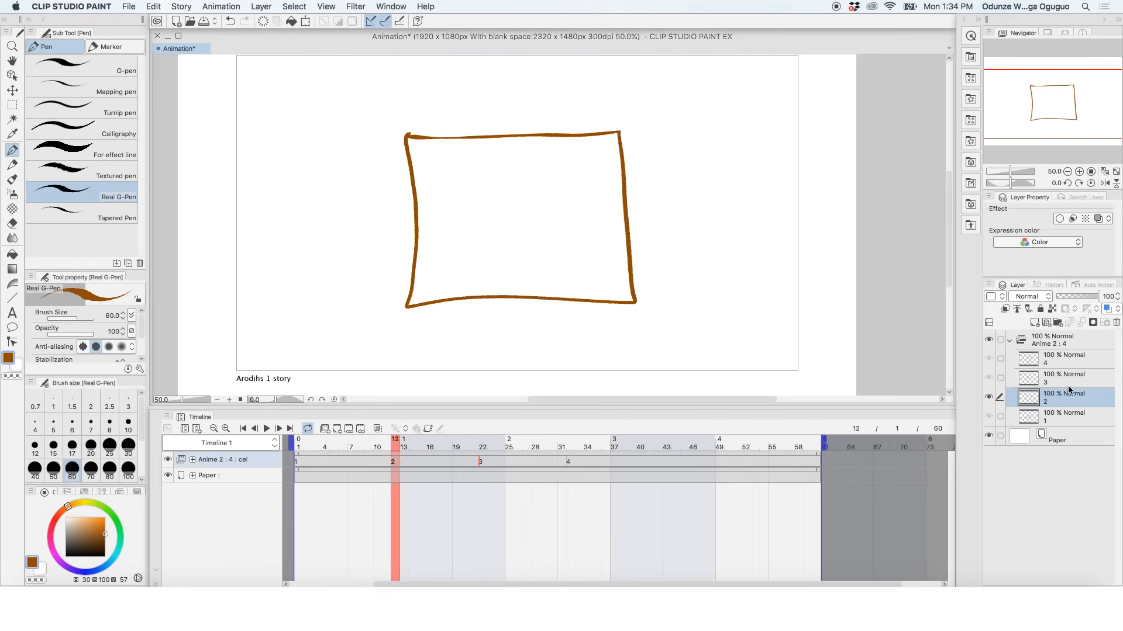
pyautogui.click(1071, 381)
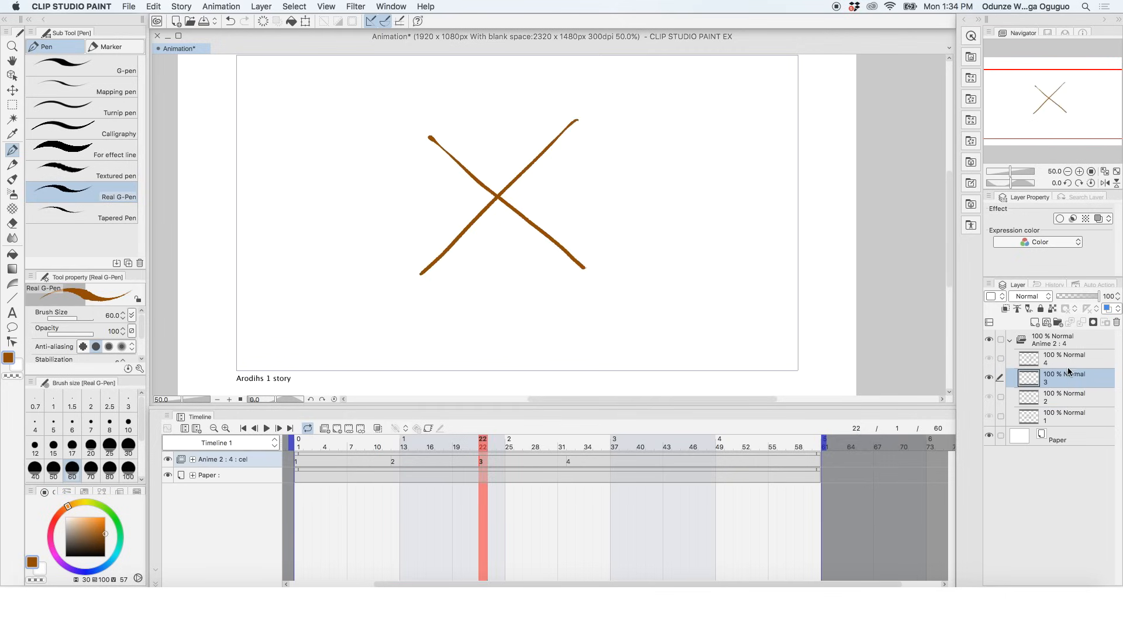
pyautogui.click(1068, 363)
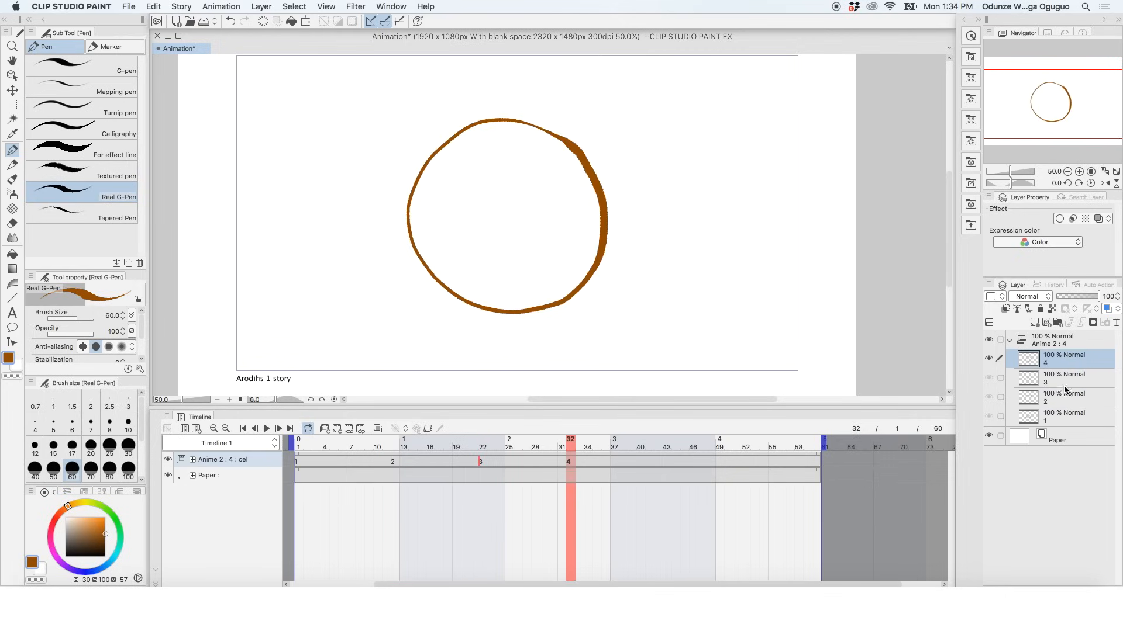
pyautogui.click(1071, 417)
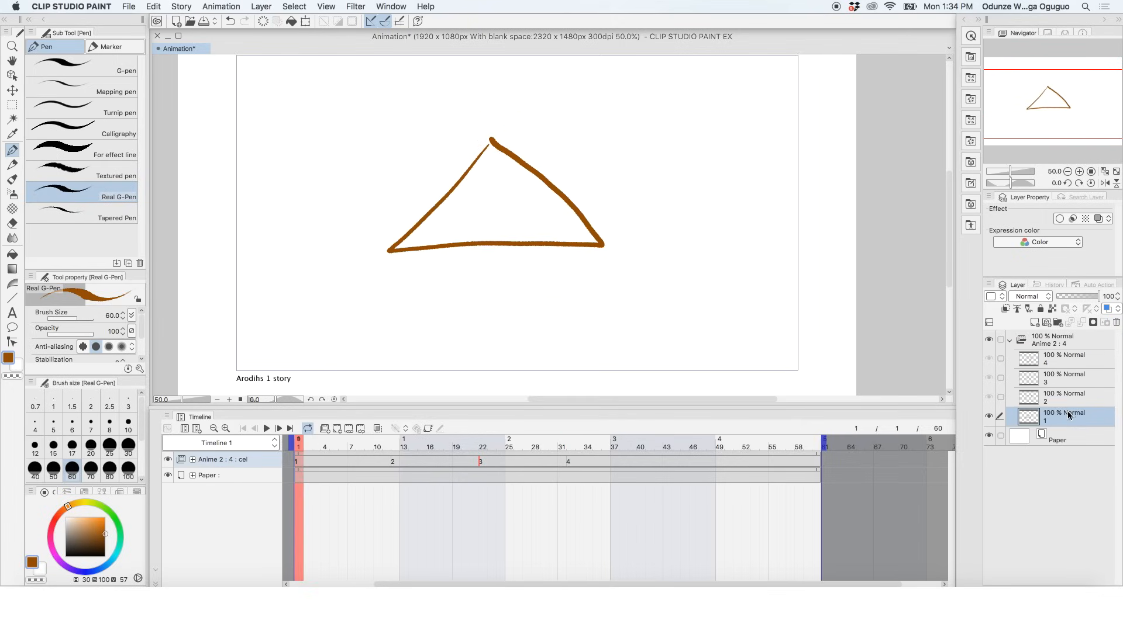
pyautogui.click(1069, 400)
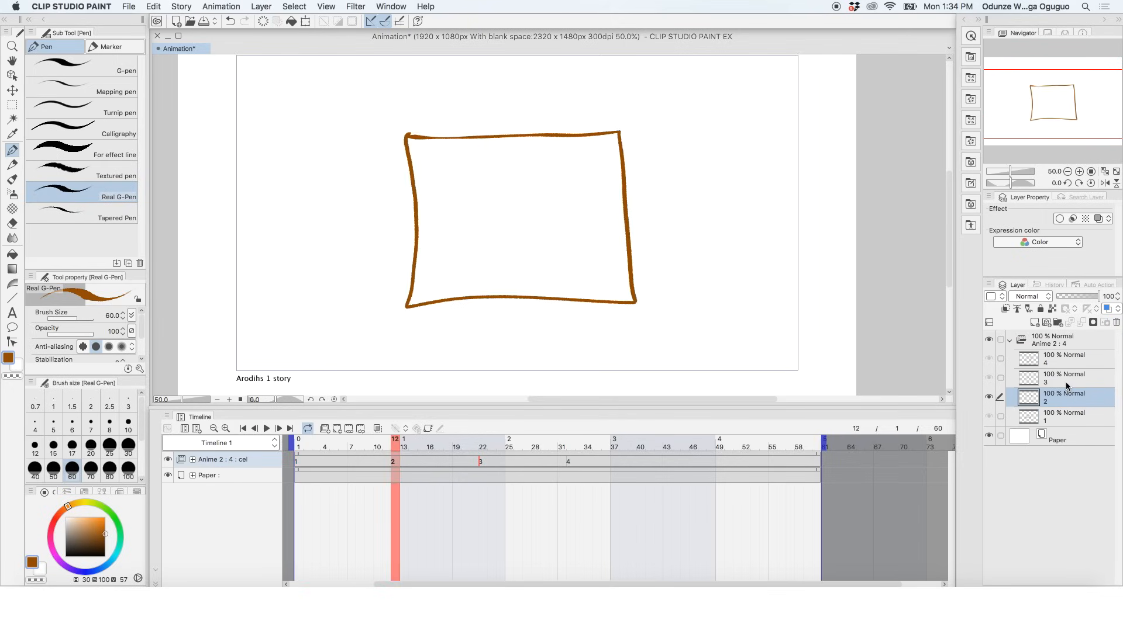
pyautogui.click(1067, 381)
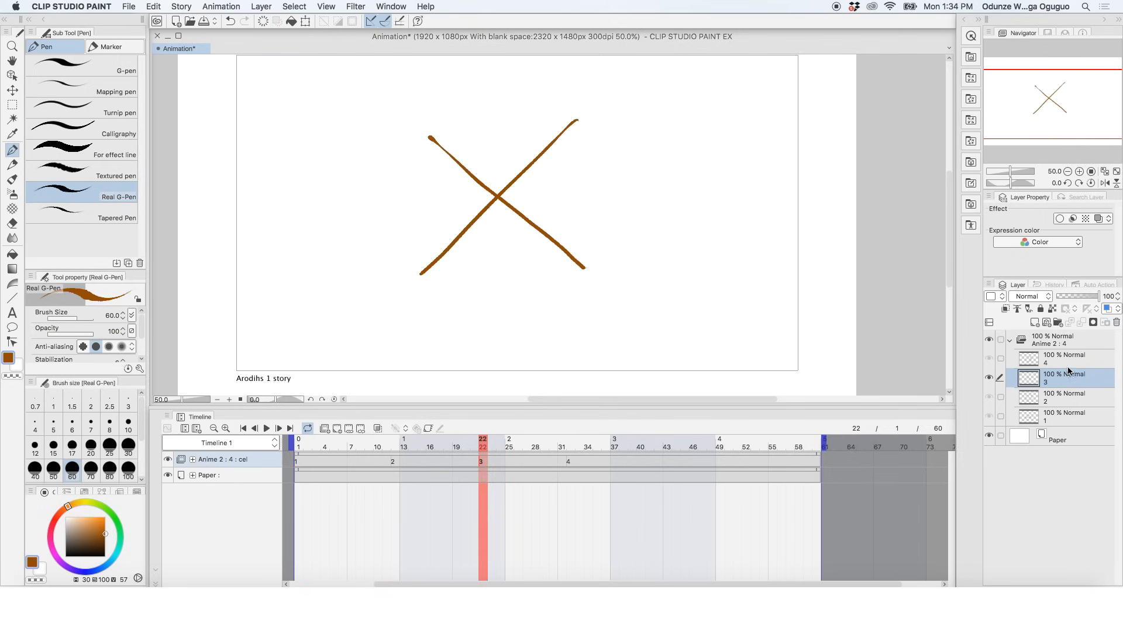
pyautogui.click(1068, 402)
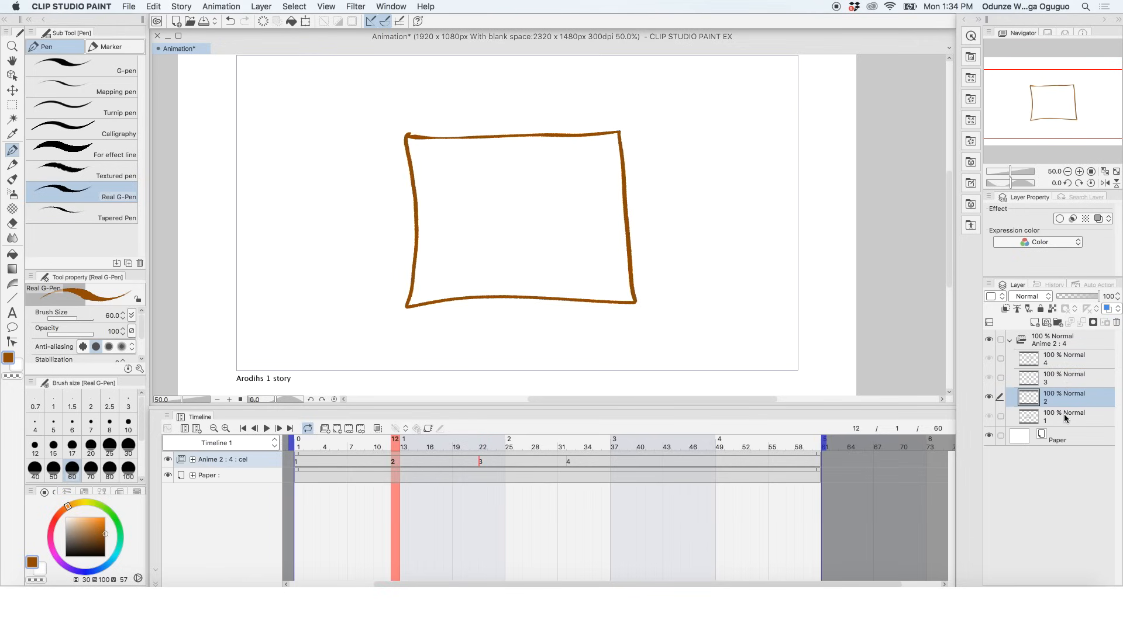
pyautogui.click(1067, 420)
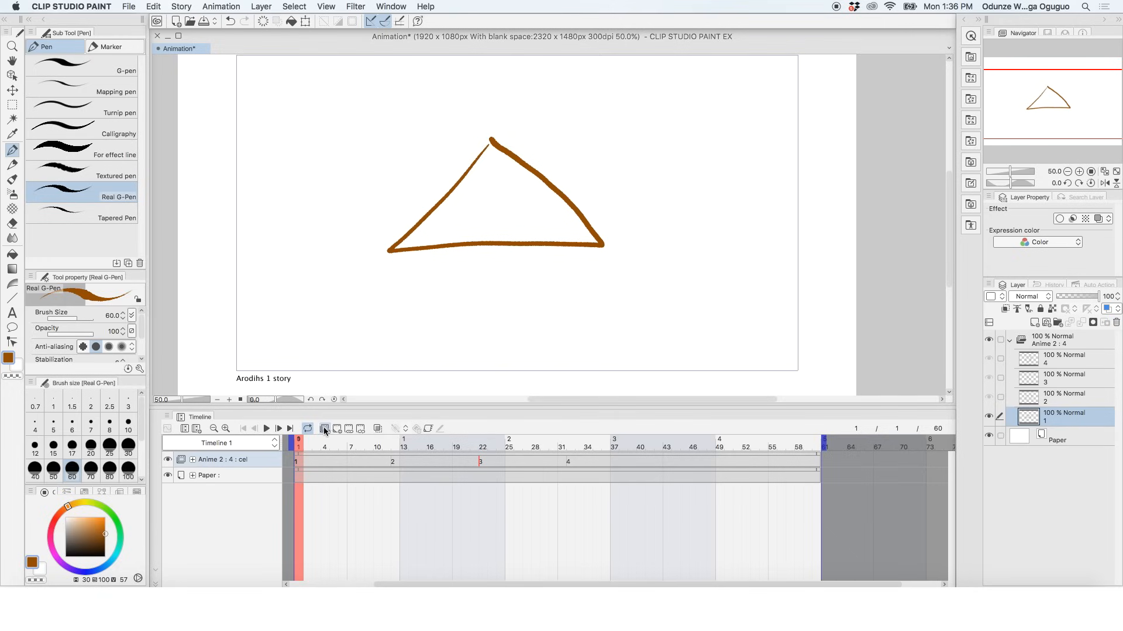
# Add a new animation folder, hide the Anime 2 folder, and create the new folder's first cel at frame 1.
pyautogui.click(325, 431)
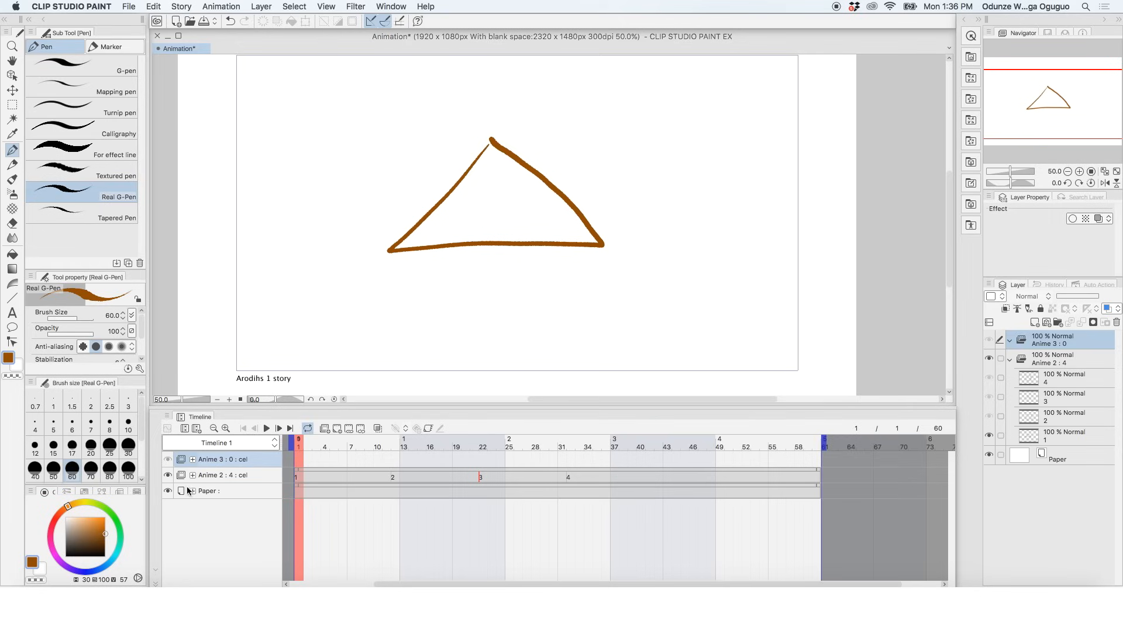
pyautogui.click(169, 477)
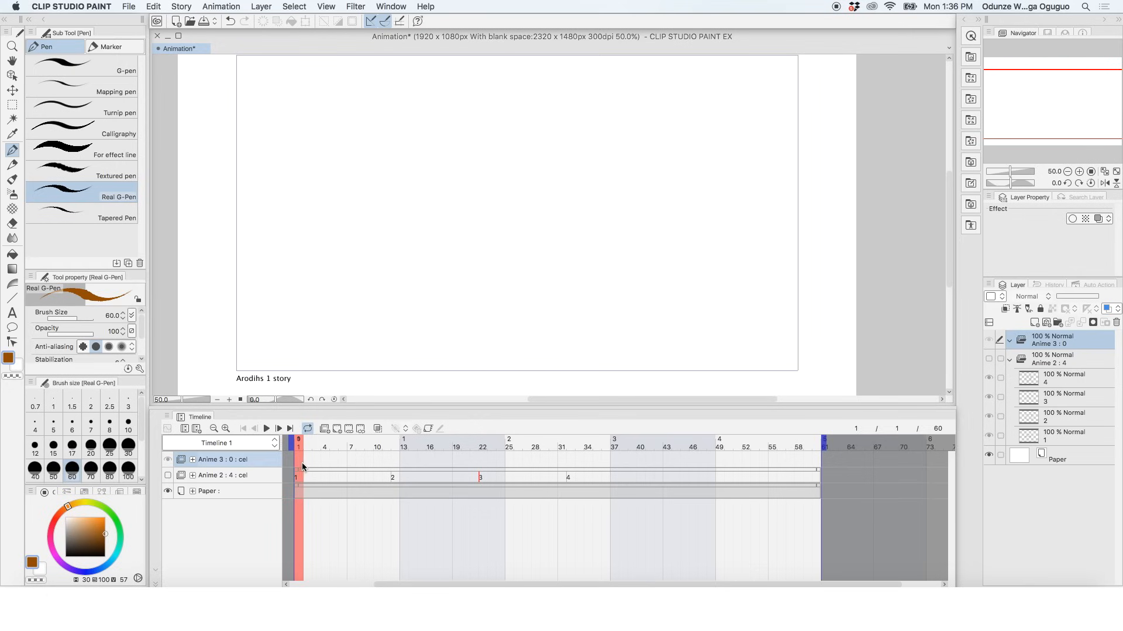
pyautogui.click(337, 429)
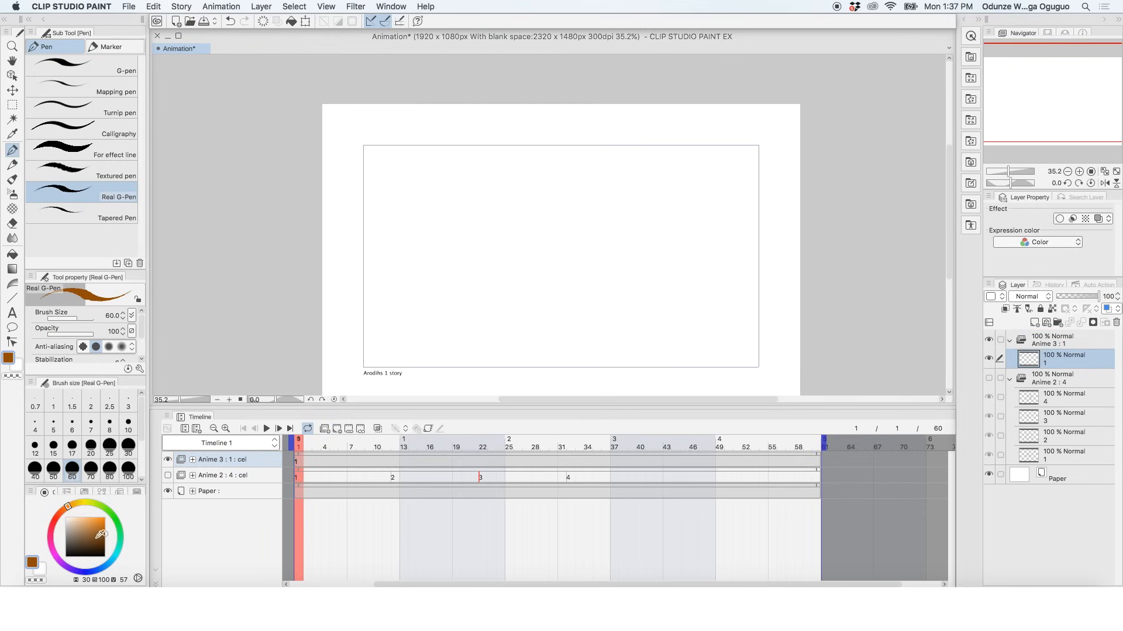
# Set the drawing colour to black and draw a small bird with raised wings on the new folder's first cel.
pyautogui.moveTo(101, 533); pyautogui.dragTo(43, 554)
pyautogui.scroll(5, 454, 192)
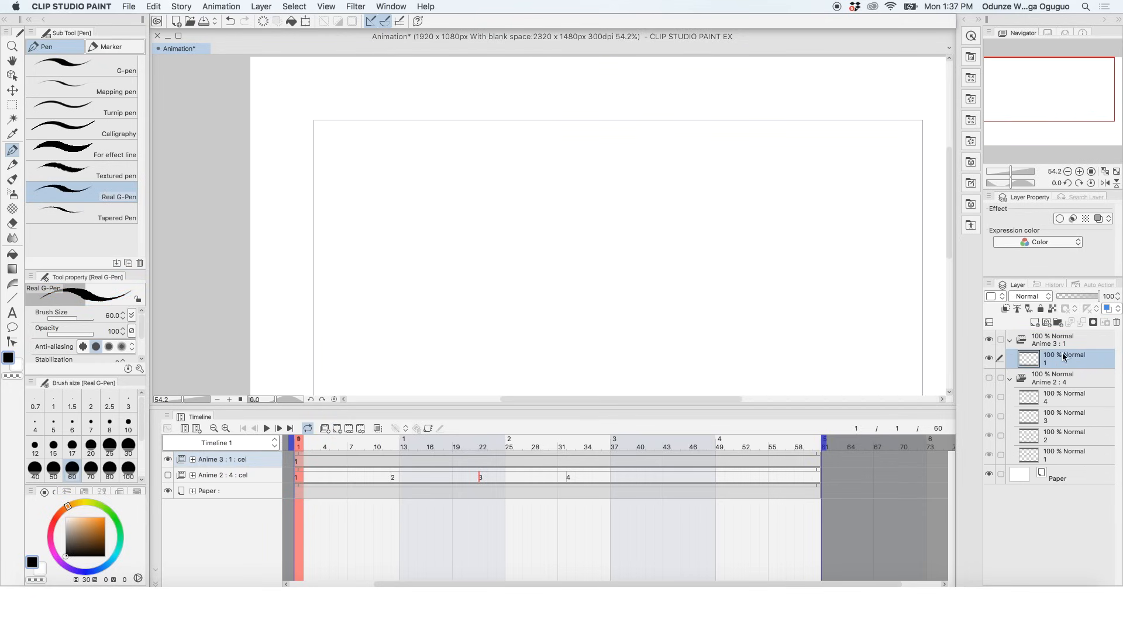
pyautogui.moveTo(449, 211)
pyautogui.mouseDown()
pyautogui.moveTo(418, 188)
pyautogui.moveTo(475, 193)
pyautogui.mouseUp()
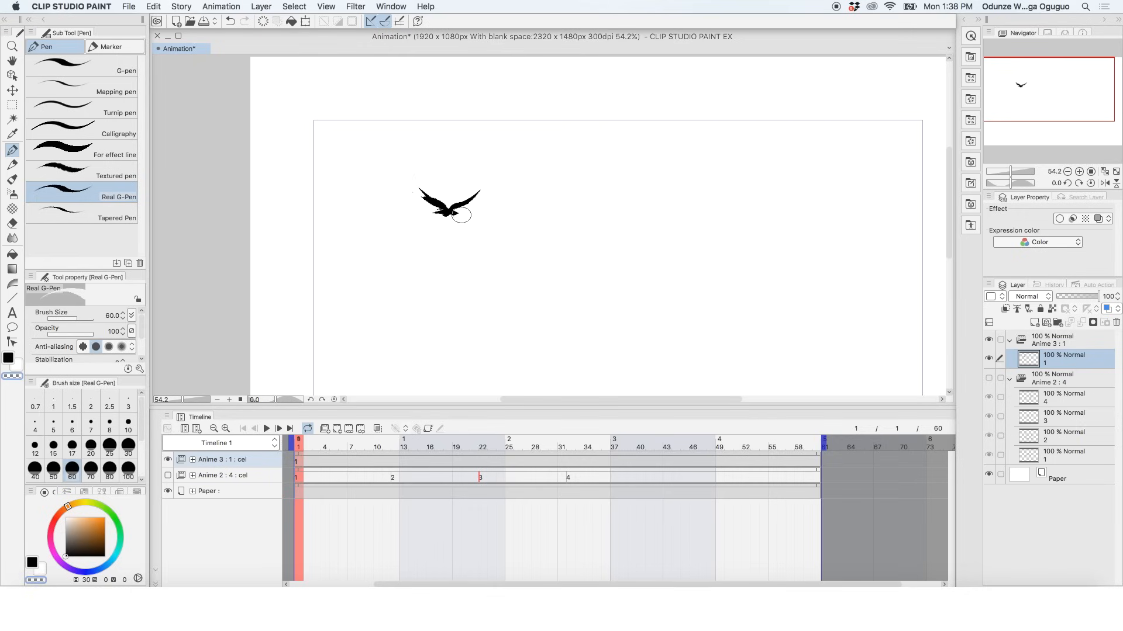
# Add a second cel at frame 6 of Anime 3 and draw the bird with lowered wings on it.
pyautogui.moveTo(326, 461); pyautogui.dragTo(342, 461)
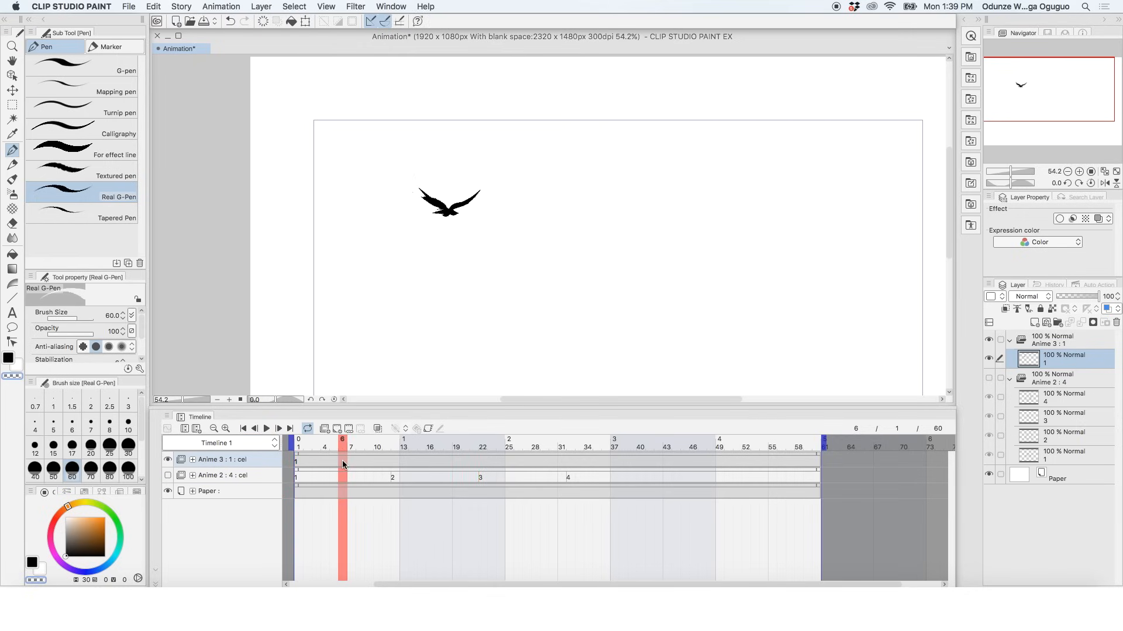
pyautogui.click(325, 429)
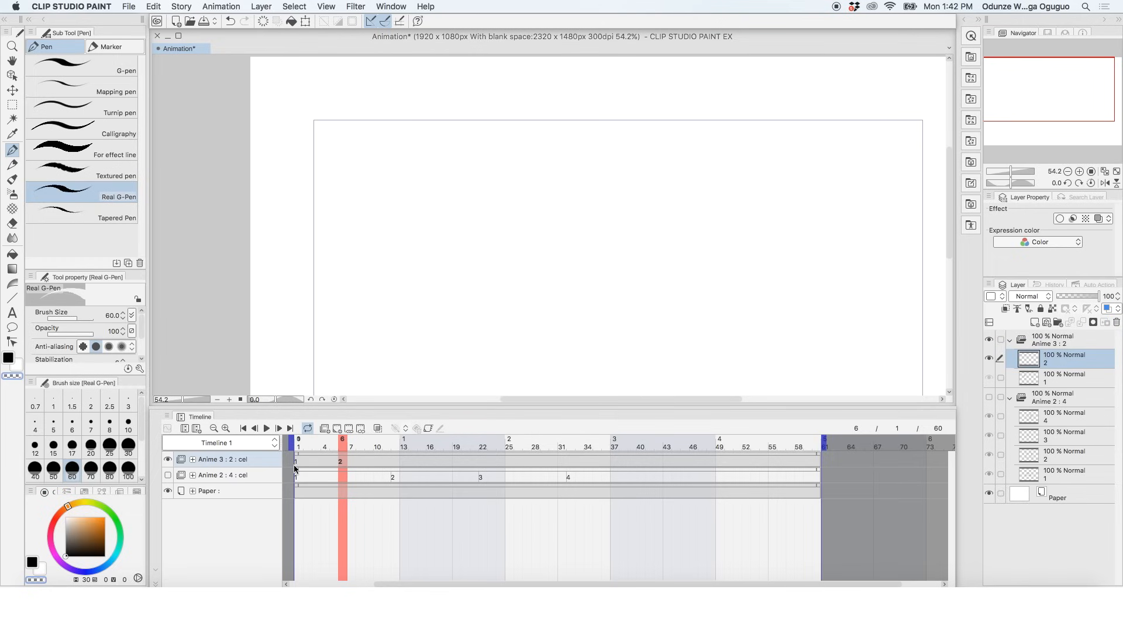
pyautogui.press('c')
pyautogui.moveTo(430, 198); pyautogui.dragTo(414, 222)
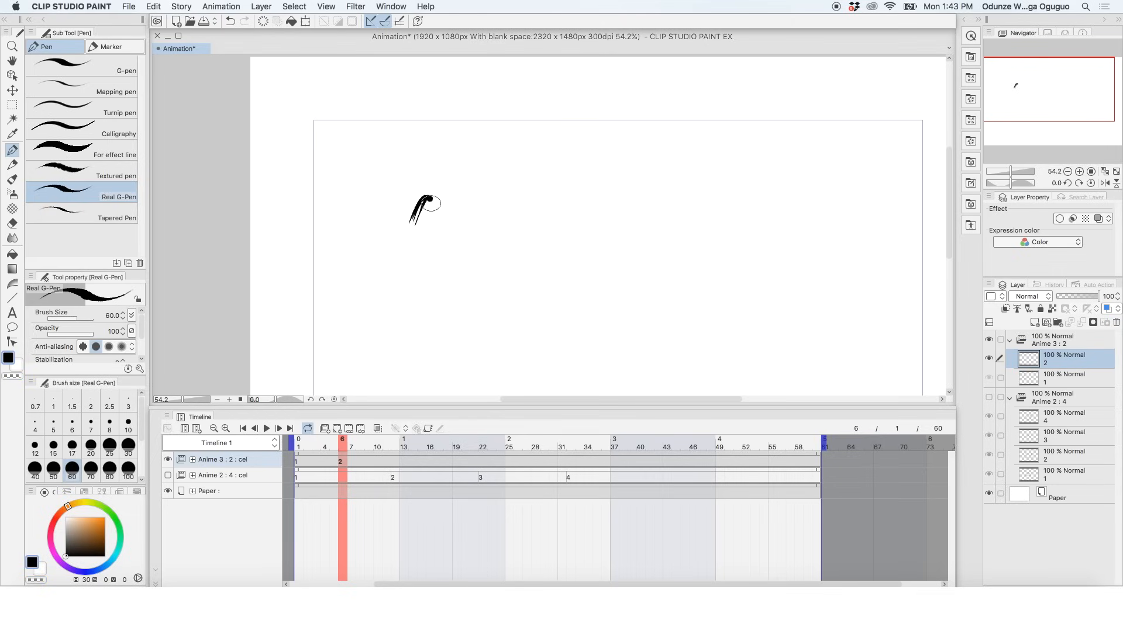
# Compare the two bird poses by flipping back and forth between frames 1 and 6 of Anime 3.
pyautogui.click(256, 429)
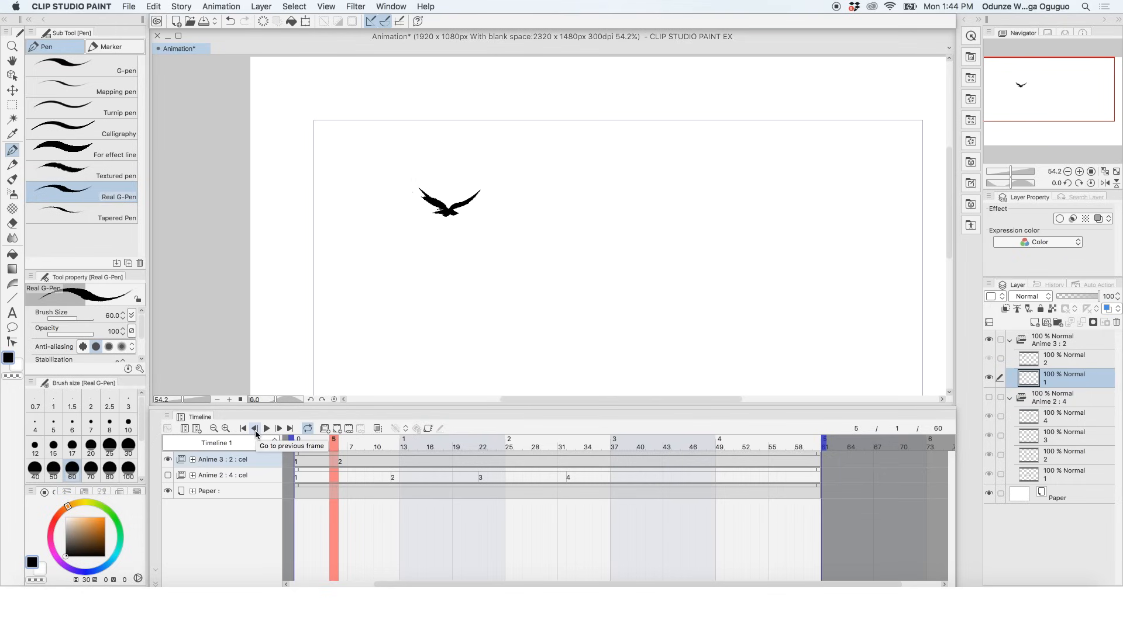
pyautogui.click(255, 430)
pyautogui.click(255, 430)
pyautogui.click(254, 429)
pyautogui.click(255, 429)
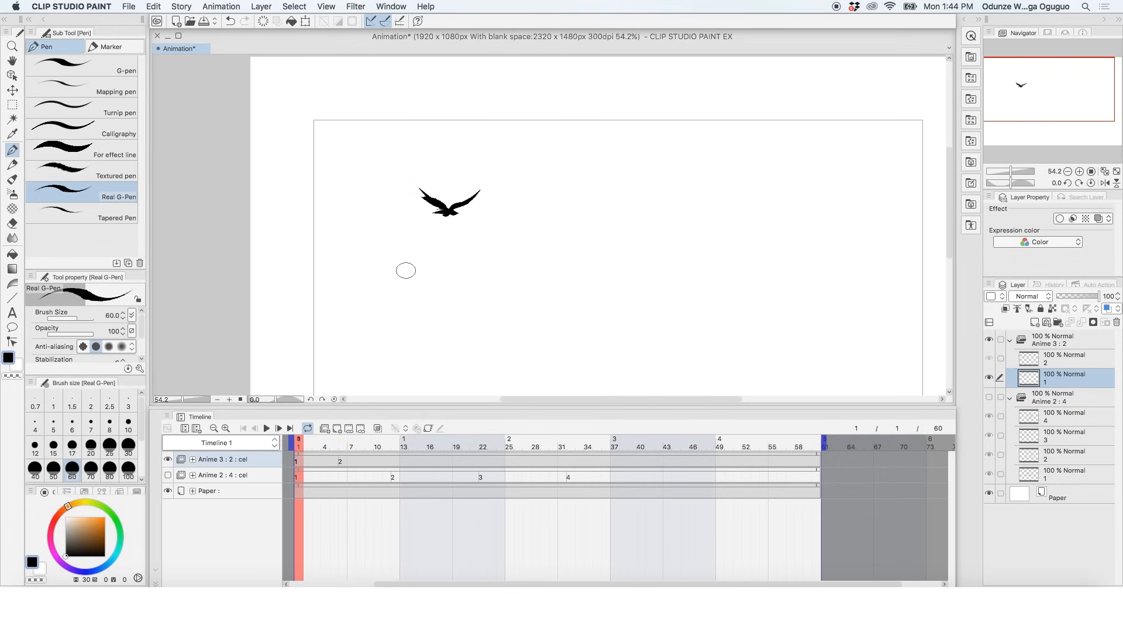
pyautogui.click(341, 462)
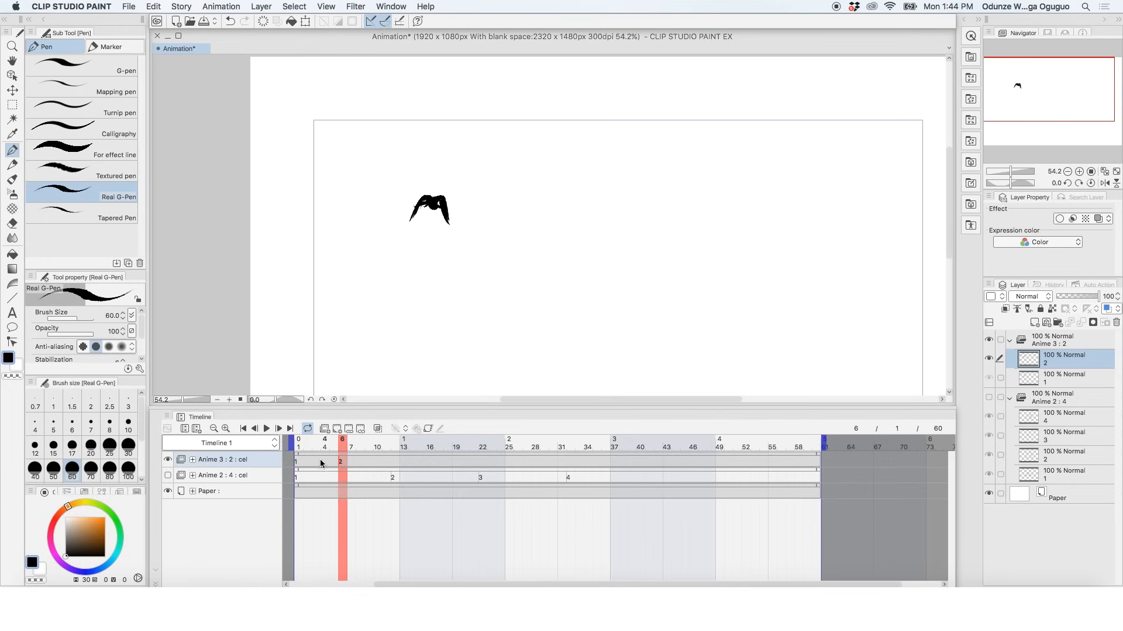
pyautogui.click(297, 461)
pyautogui.click(341, 461)
pyautogui.click(297, 462)
pyautogui.click(341, 462)
pyautogui.click(297, 462)
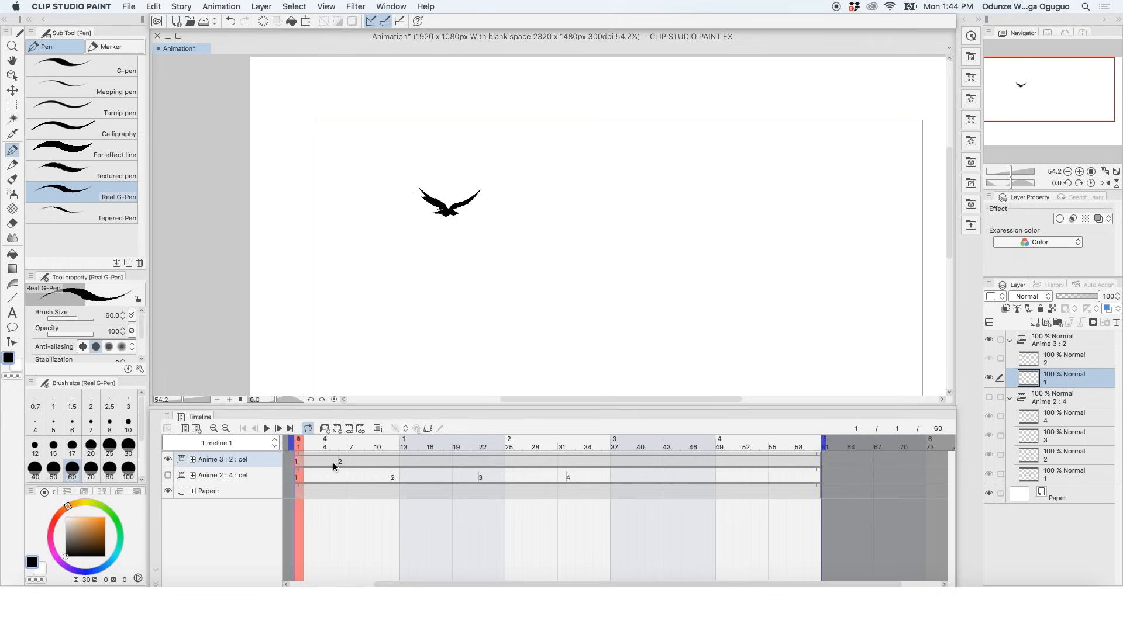
pyautogui.click(341, 462)
pyautogui.click(297, 462)
pyautogui.click(341, 462)
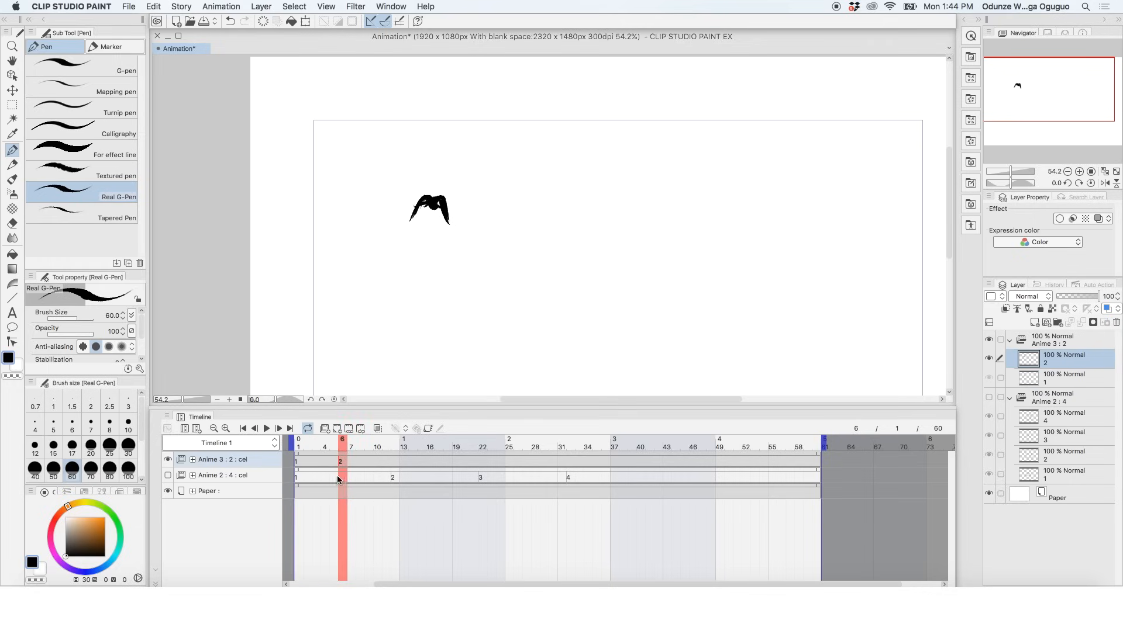
pyautogui.click(297, 462)
pyautogui.click(341, 462)
pyautogui.click(297, 462)
pyautogui.click(336, 460)
pyautogui.click(296, 462)
pyautogui.click(338, 462)
pyautogui.click(298, 462)
pyautogui.click(343, 463)
pyautogui.click(301, 462)
pyautogui.click(341, 462)
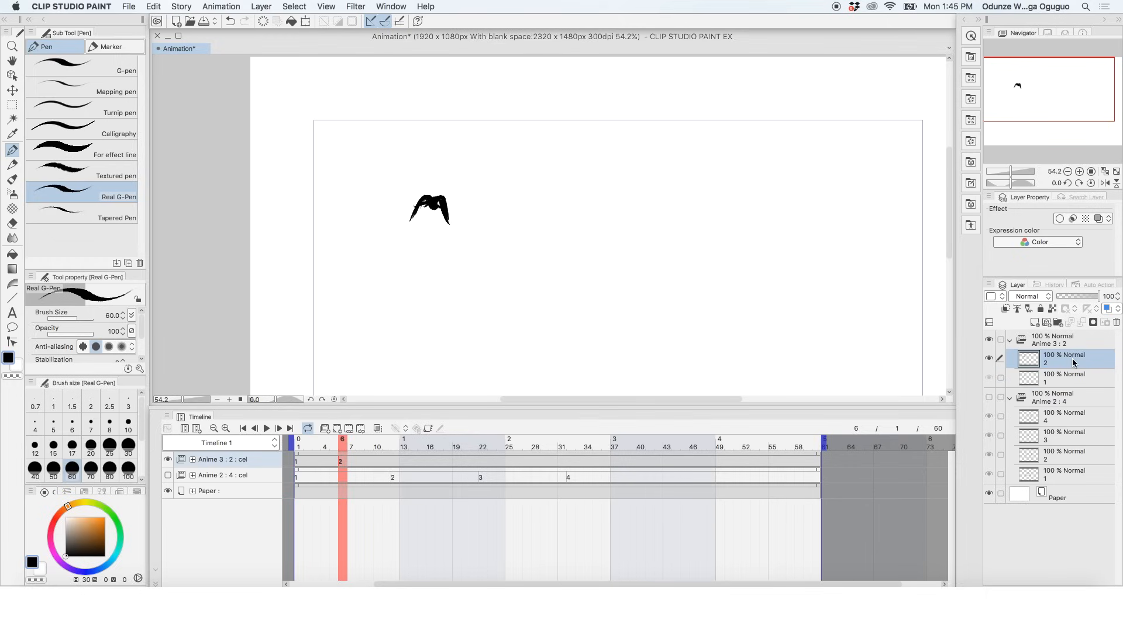
# Try to shift the lowered-wing bird on cel 2 slightly right and down with a transformation.
pyautogui.press('super+t')
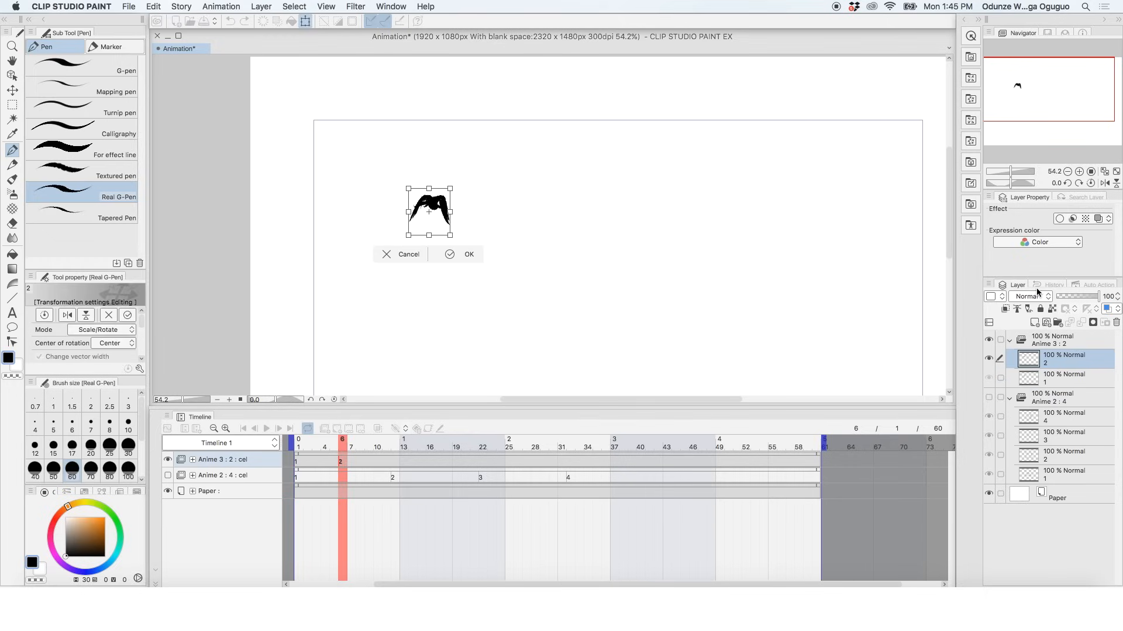
pyautogui.moveTo(442, 214); pyautogui.dragTo(456, 225)
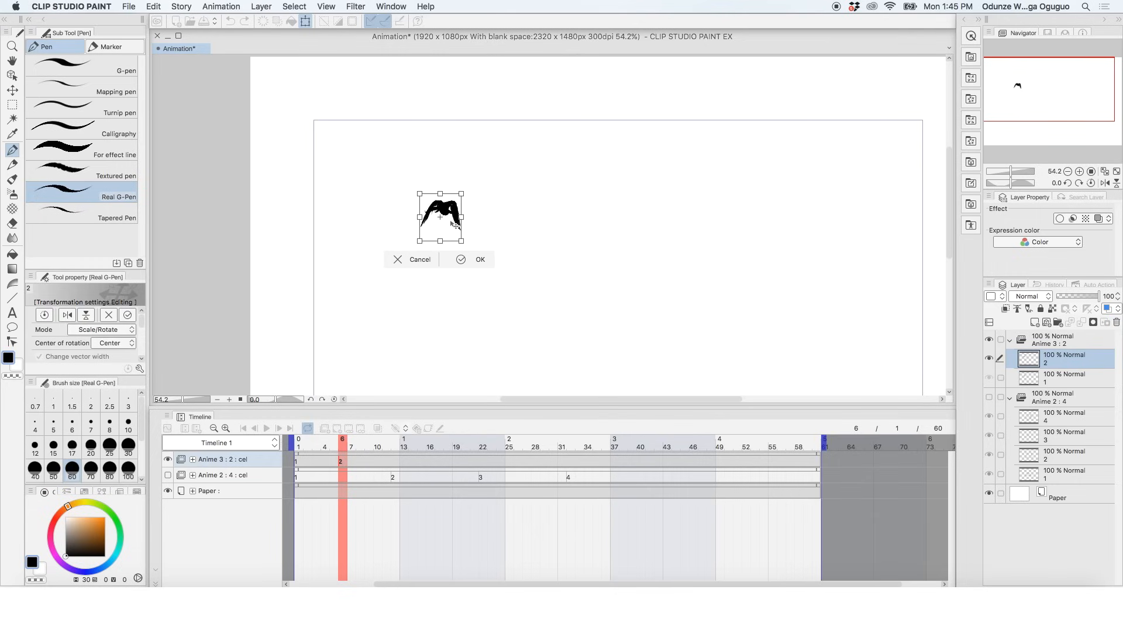
pyautogui.press('Return')
# Flip between frames 1 and 6 to compare the shifted bird with the first pose, and undo the shift.
pyautogui.click(307, 459)
pyautogui.click(339, 462)
pyautogui.click(301, 461)
pyautogui.click(345, 463)
pyautogui.click(297, 461)
pyautogui.click(338, 464)
pyautogui.click(296, 462)
pyautogui.click(342, 464)
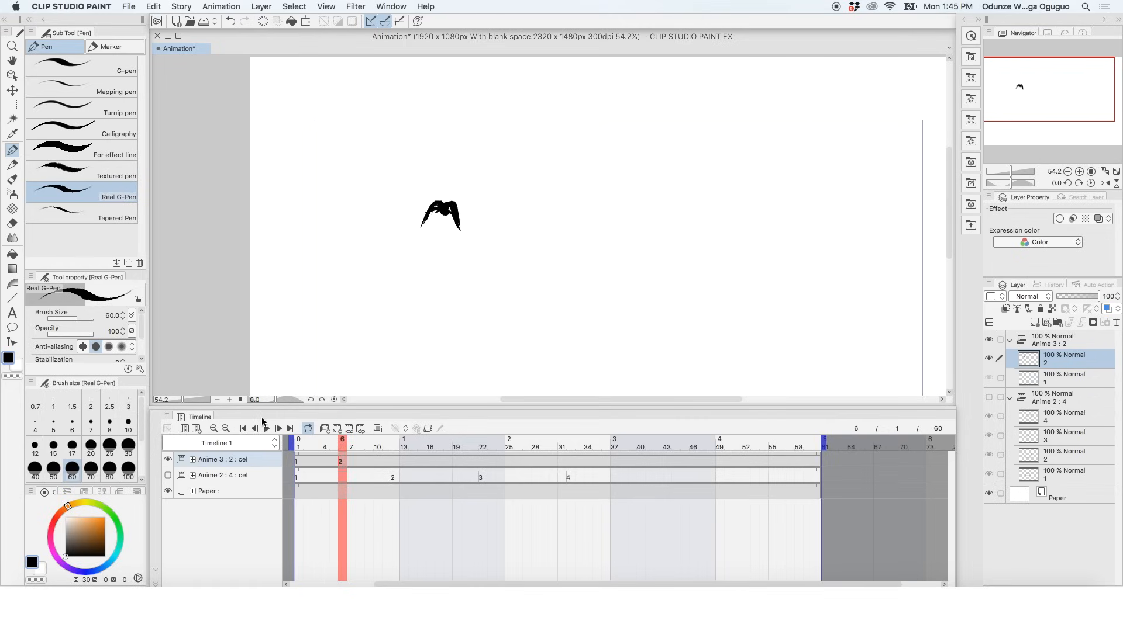
pyautogui.press('super+z')
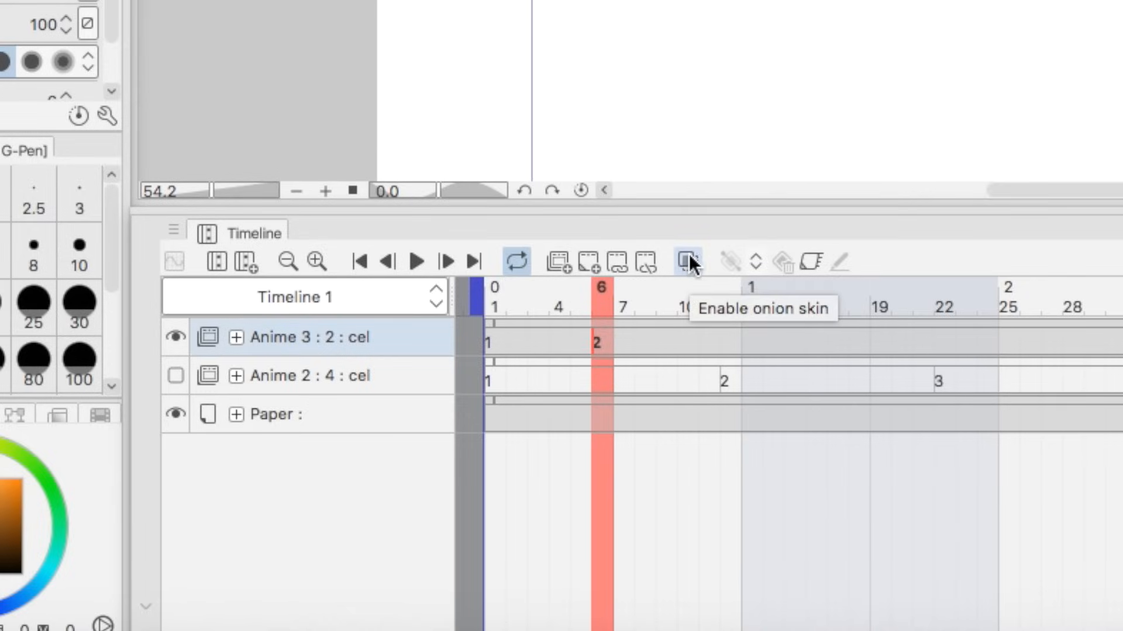
# Enable onion skin and check the overlaid bird poses on frames 1 and 6.
pyautogui.click(688, 257)
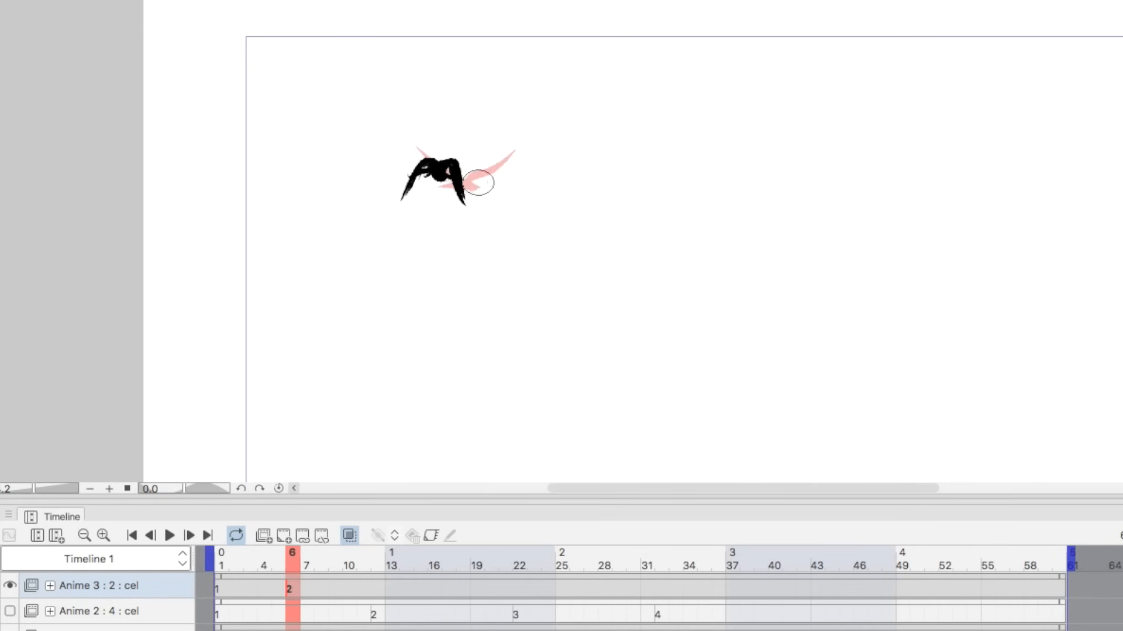
pyautogui.click(247, 586)
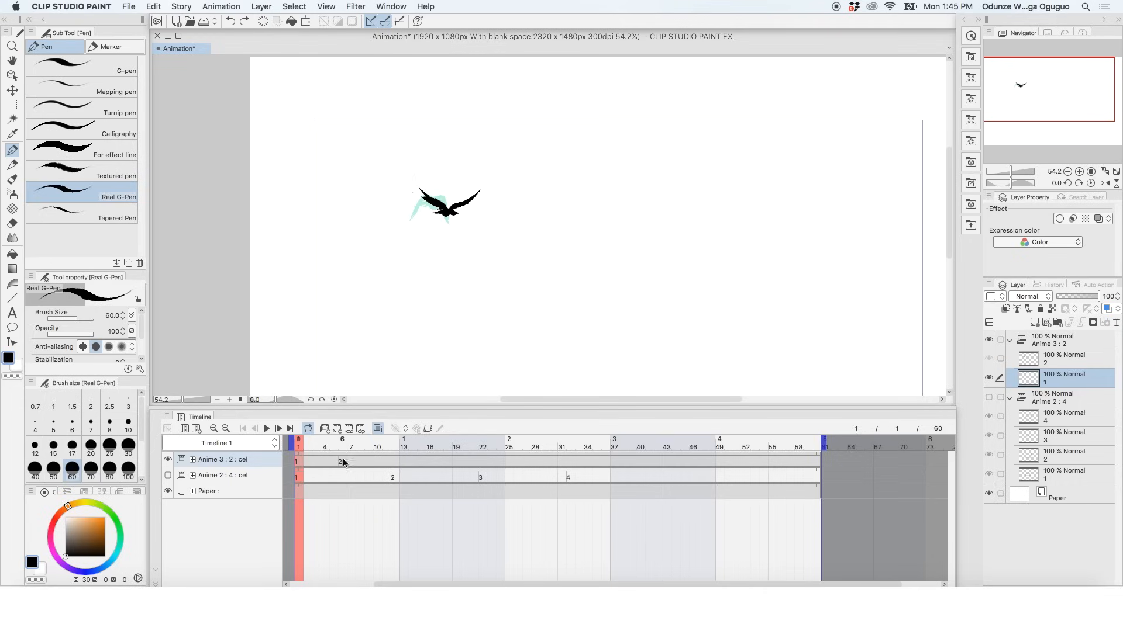
pyautogui.click(343, 462)
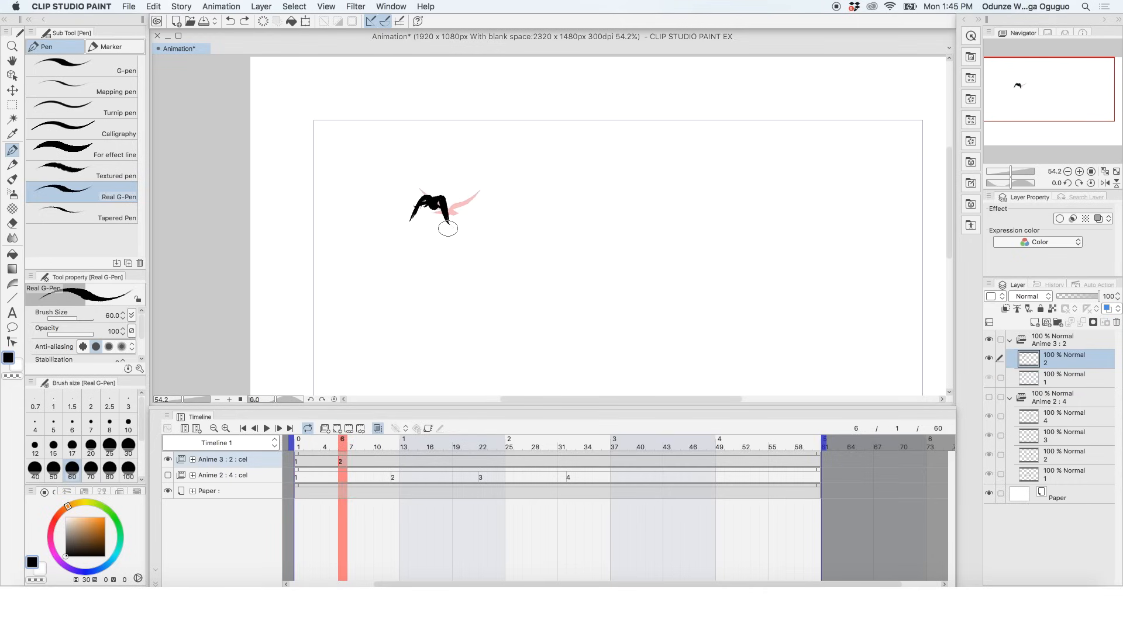
# Erase the lowered-wing bird on cel 2 and set the Real G-Pen brush size to 25.
pyautogui.press('e')
pyautogui.moveTo(444, 213)
pyautogui.mouseDown()
pyautogui.moveTo(426, 191)
pyautogui.moveTo(385, 243)
pyautogui.moveTo(434, 246)
pyautogui.moveTo(417, 242)
pyautogui.moveTo(438, 227)
pyautogui.moveTo(459, 260)
pyautogui.mouseUp()
pyautogui.press('p')
pyautogui.scroll(4, 473, 178)
pyautogui.press('[')
pyautogui.press('[')
pyautogui.press('[')
pyautogui.press('[')
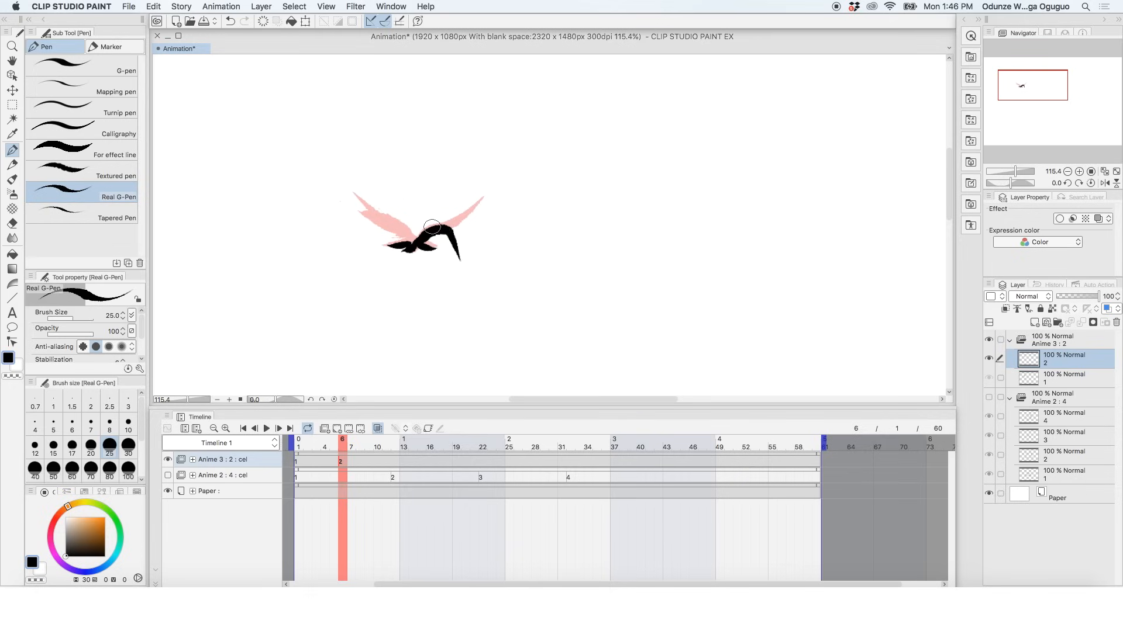
# Redraw the lowered-wing bird in black on cel 2, using the onion-skinned first pose as a guide.
pyautogui.press('super+z')
pyautogui.moveTo(444, 235); pyautogui.dragTo(432, 227)
pyautogui.press('c')
pyautogui.moveTo(419, 239)
pyautogui.mouseDown()
pyautogui.moveTo(471, 282)
pyautogui.moveTo(341, 268)
pyautogui.moveTo(354, 256)
pyautogui.mouseUp()
# Nudge the lowered-wing bird on cel 2 slightly right and down to align its body with the onion-skinned first pose.
pyautogui.press('super+t')
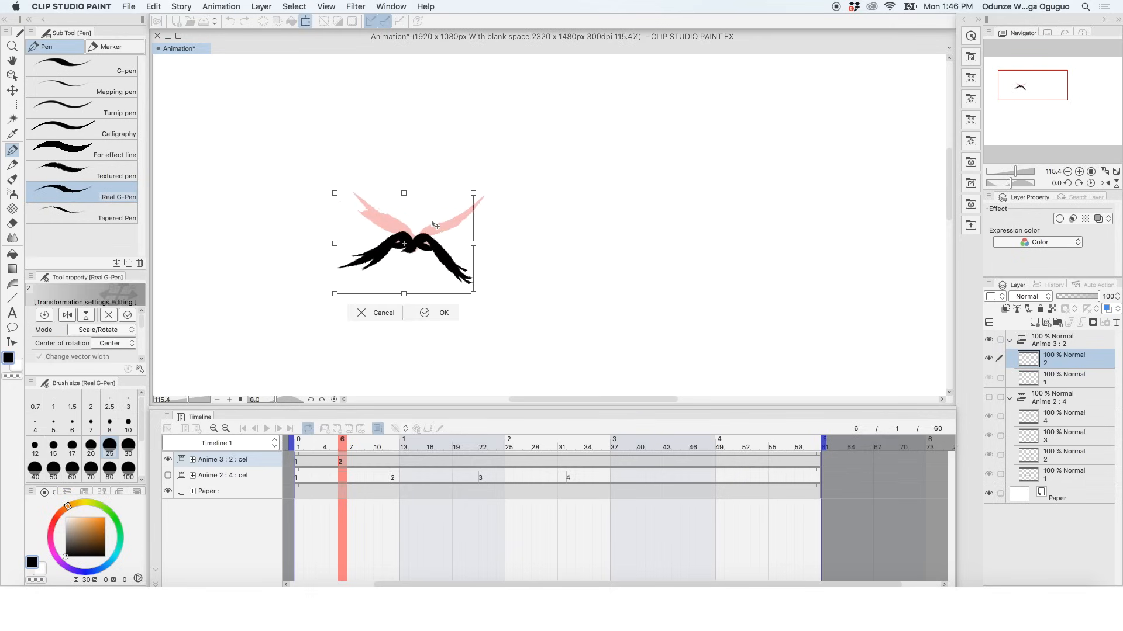
pyautogui.press('Right')
pyautogui.press('Right')
pyautogui.press('Right')
pyautogui.press('Right')
pyautogui.press('Right')
pyautogui.press('Right')
pyautogui.press('Right')
pyautogui.press('Right')
pyautogui.press('Right')
pyautogui.press('Right')
pyautogui.press('Right')
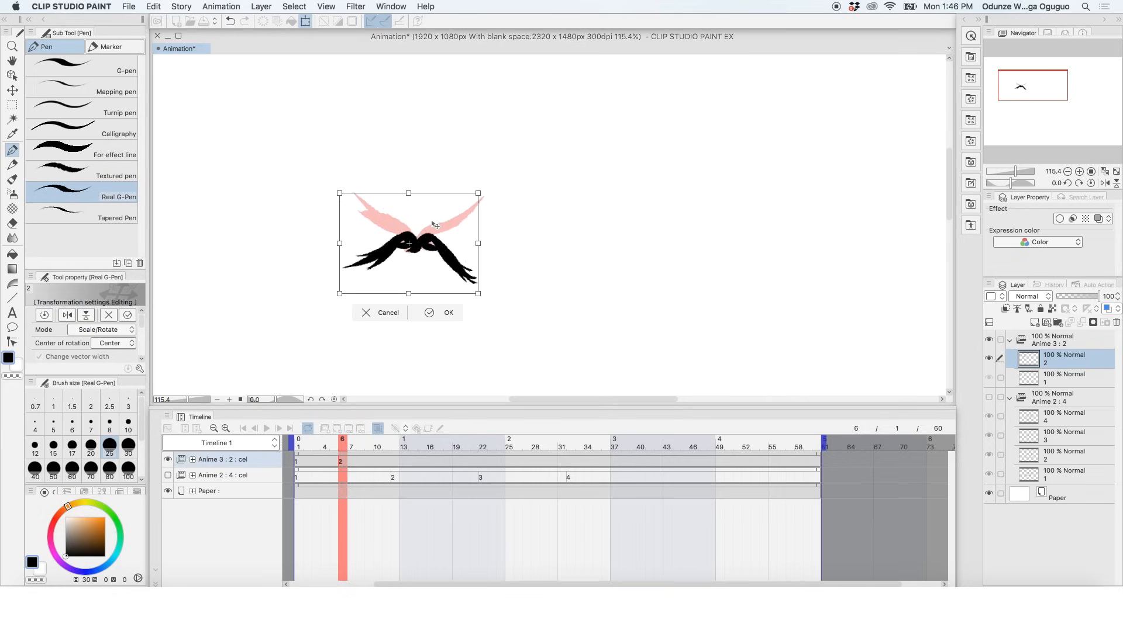
pyautogui.press('Down')
pyautogui.press('Down')
pyautogui.press('Down')
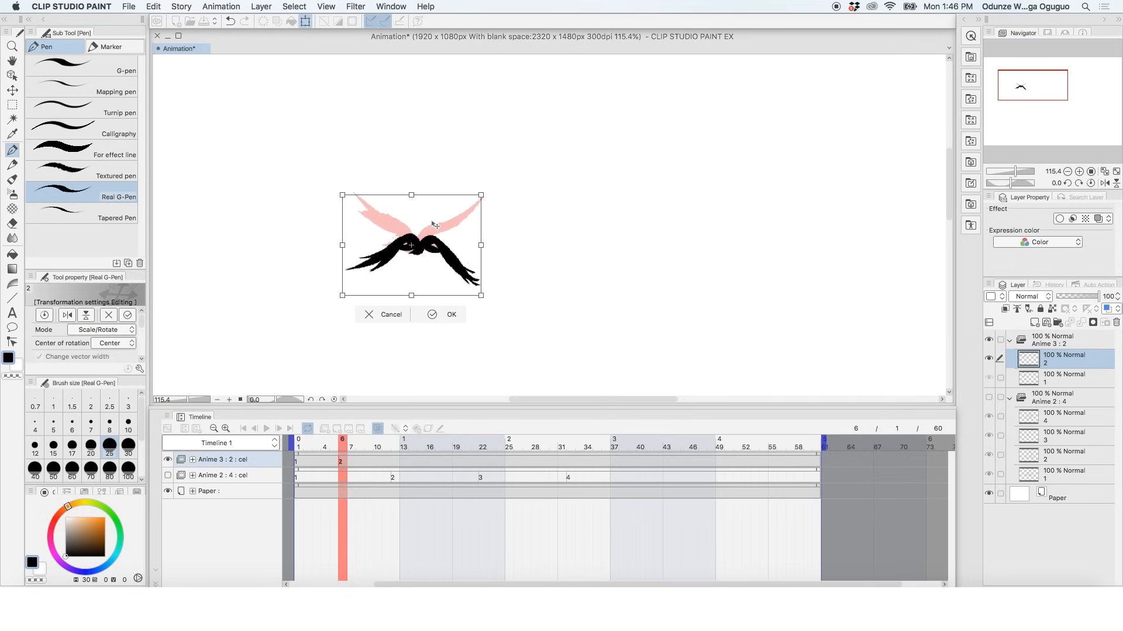
pyautogui.press('Return')
# Turn off onion skin and flip between frames 1 and 6 to check the wing motion.
pyautogui.click(299, 461)
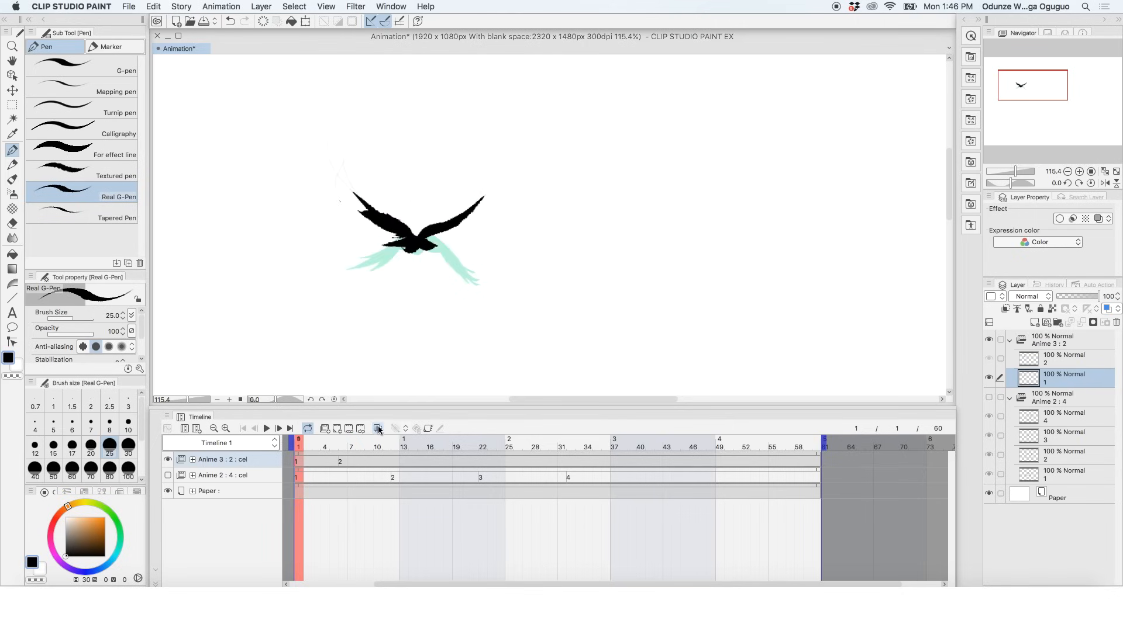
pyautogui.click(378, 429)
pyautogui.click(339, 463)
pyautogui.click(297, 465)
pyautogui.click(339, 462)
pyautogui.click(301, 468)
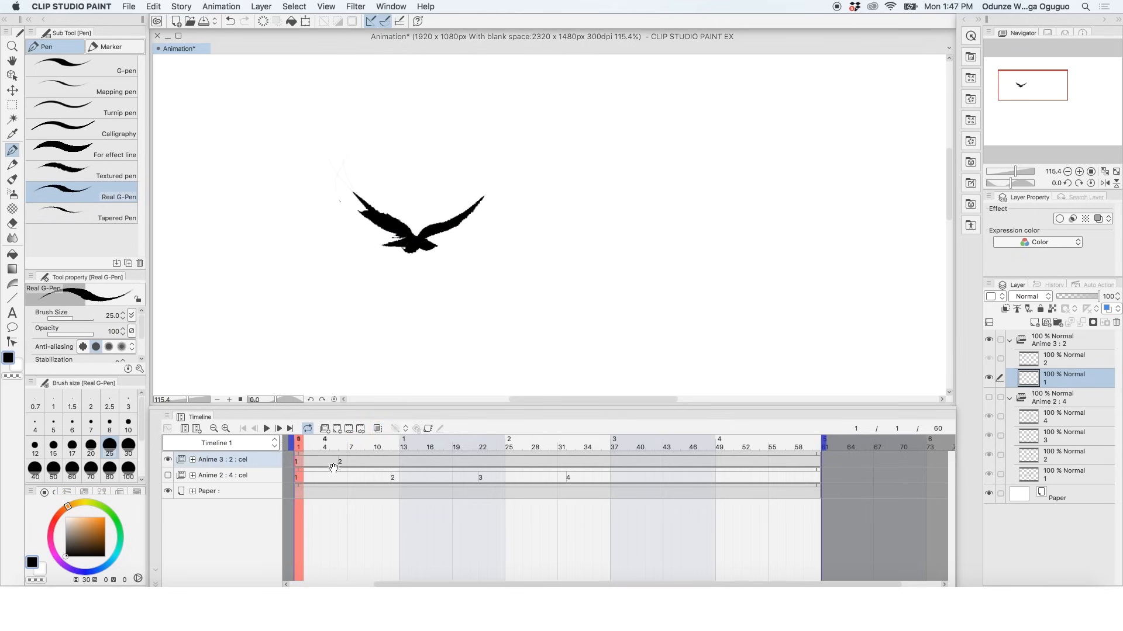
pyautogui.click(340, 466)
pyautogui.click(302, 467)
pyautogui.click(344, 465)
pyautogui.click(302, 468)
pyautogui.click(343, 465)
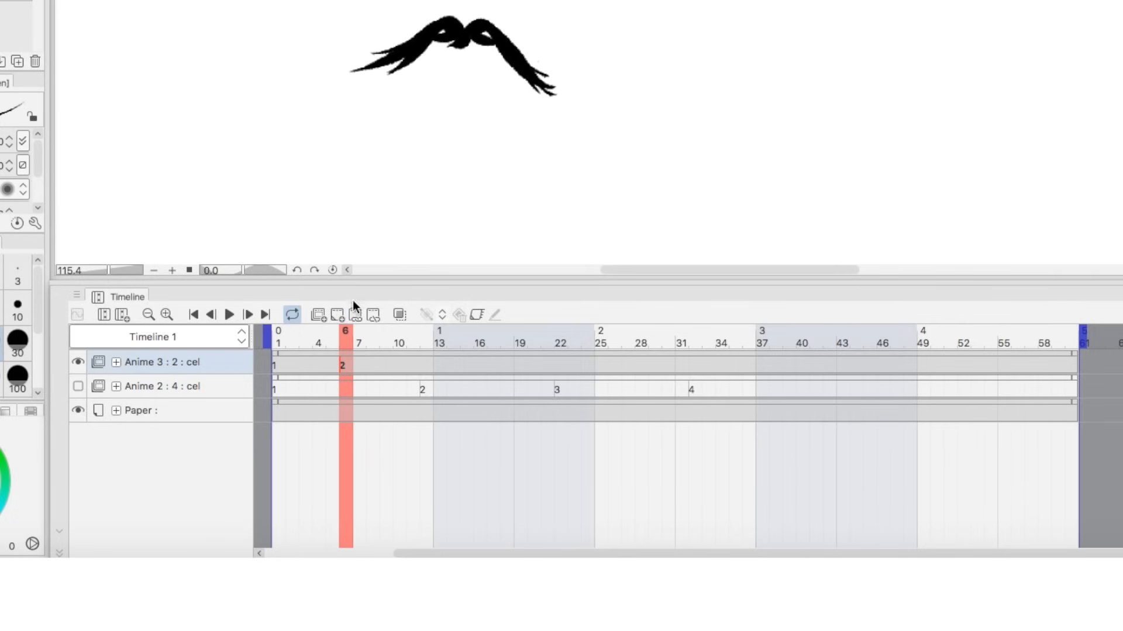
# Add a new cel 3 on frame 11 of the Anime 3 folder.
pyautogui.click(338, 315)
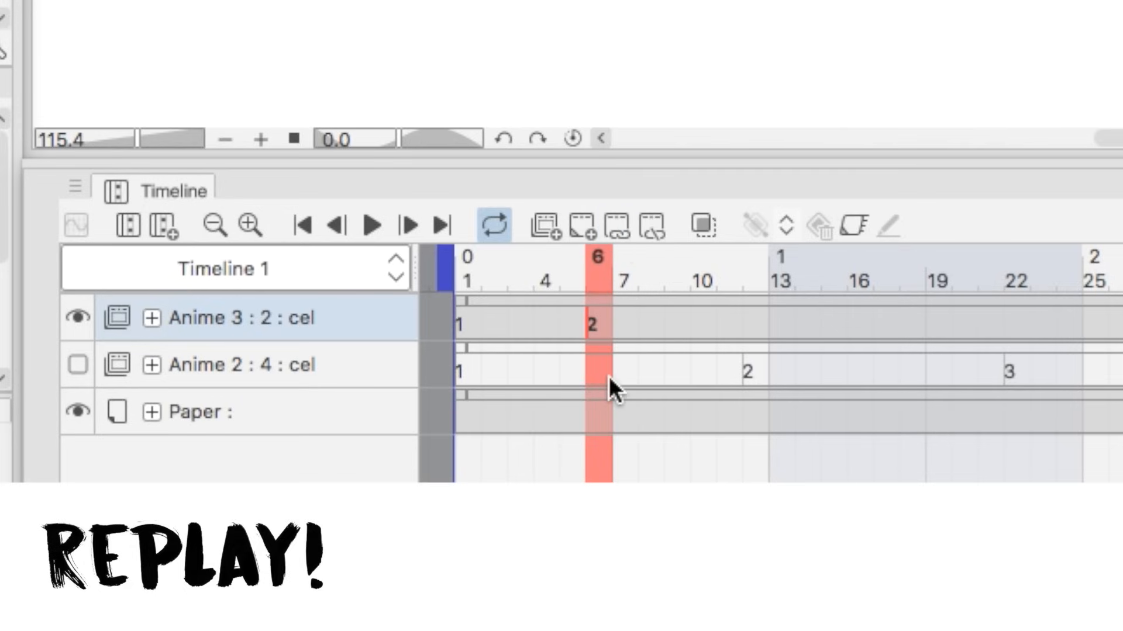
pyautogui.click(579, 229)
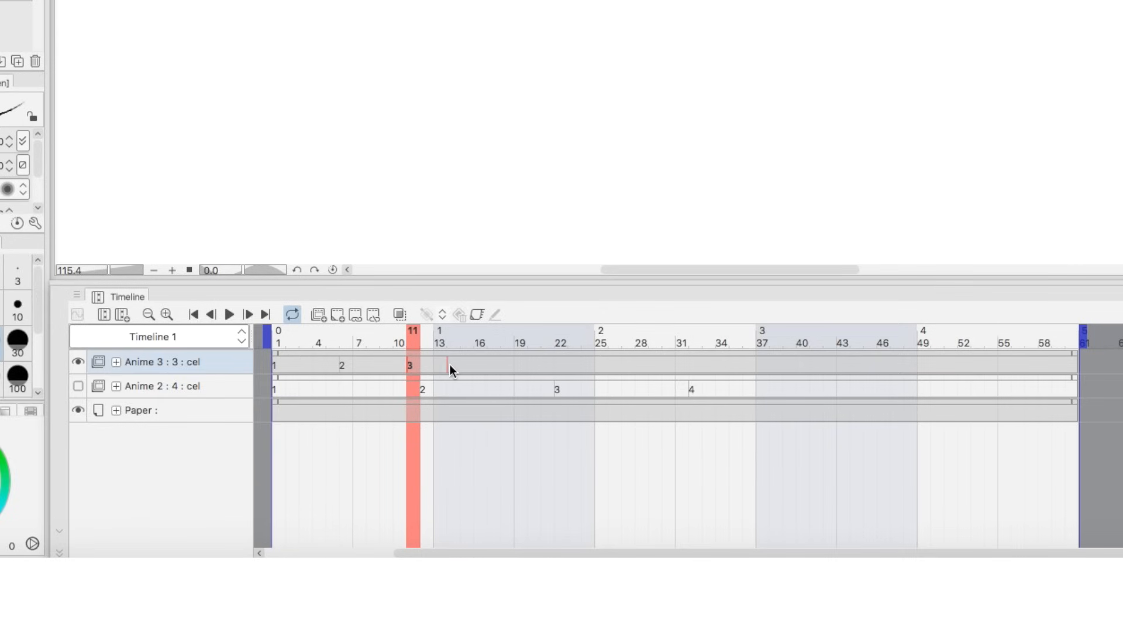
# Try wider timing with cel 3 on frame 14, cel 4 on frame 30 and cel 5 on frame 46, and undo it.
pyautogui.moveTo(448, 366); pyautogui.dragTo(450, 367)
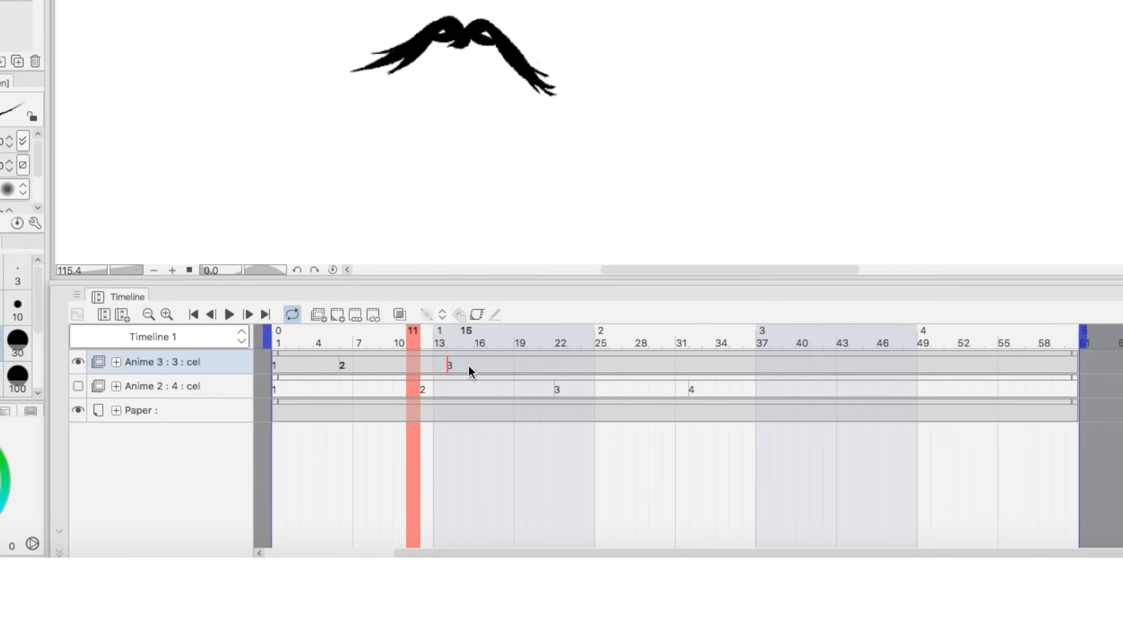
pyautogui.click(450, 364)
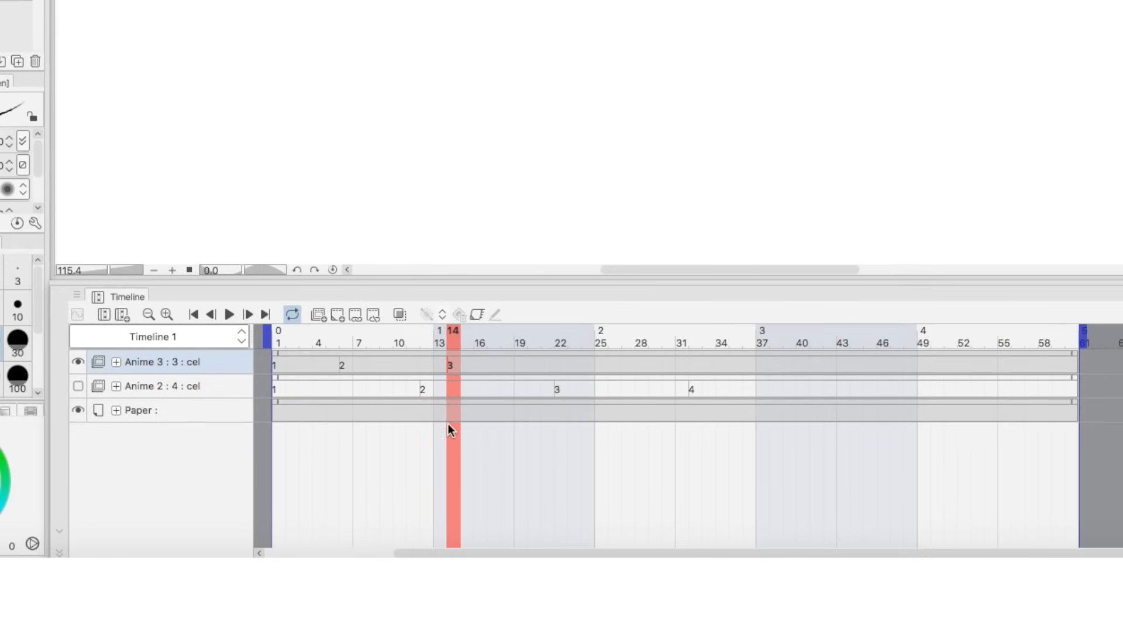
pyautogui.click(338, 315)
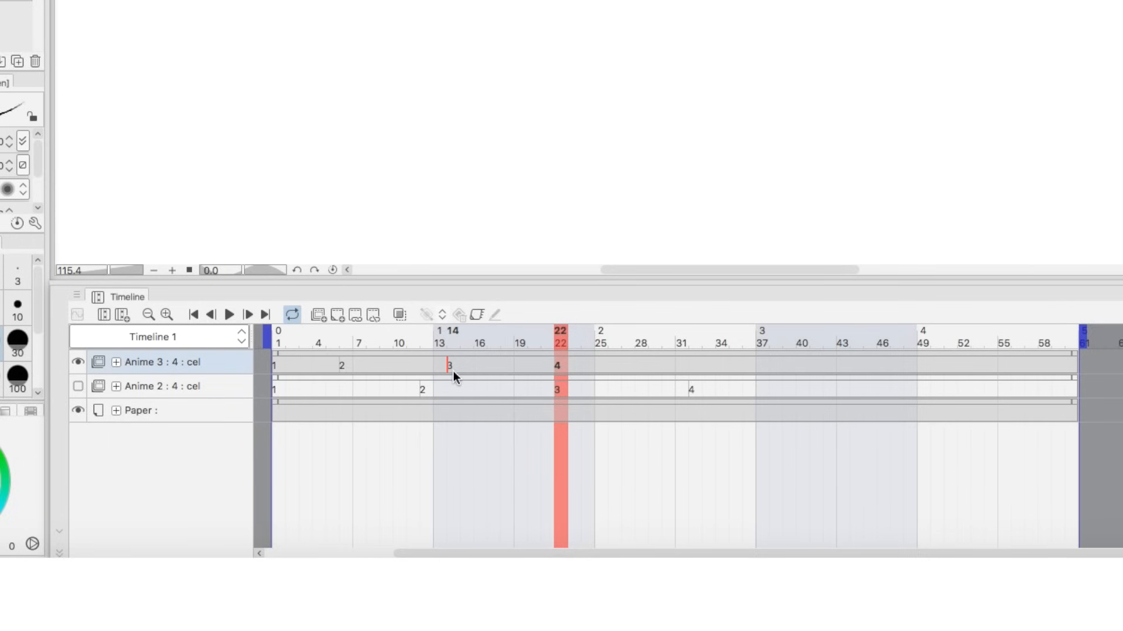
pyautogui.moveTo(559, 367); pyautogui.dragTo(666, 369)
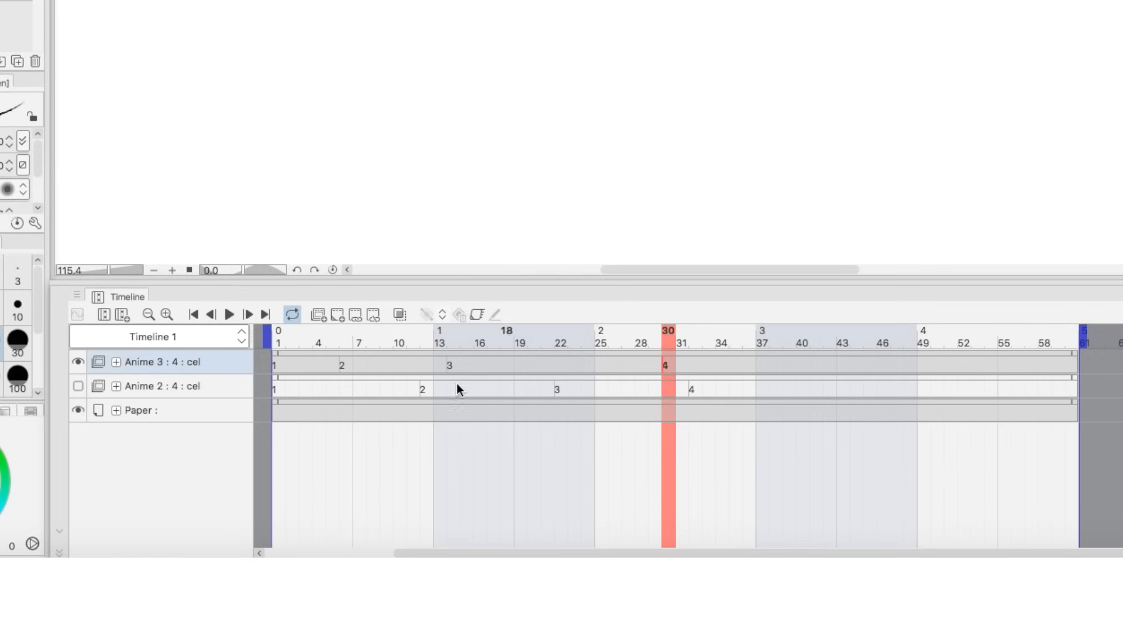
pyautogui.click(338, 316)
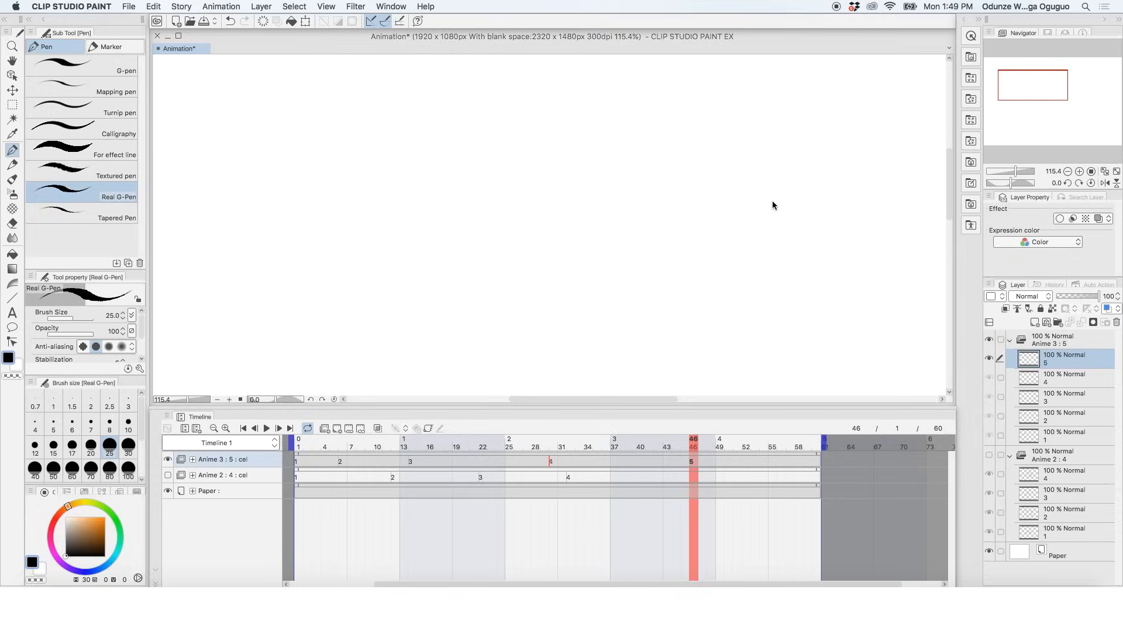
pyautogui.press('super+z')
pyautogui.press('super+z')
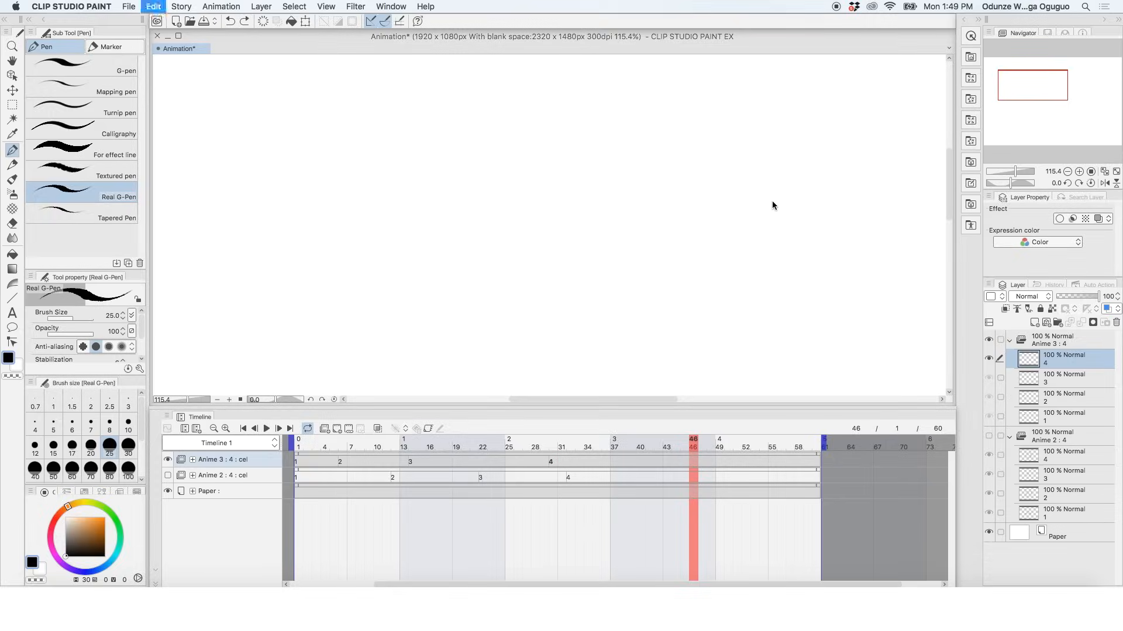
pyautogui.press('super+z')
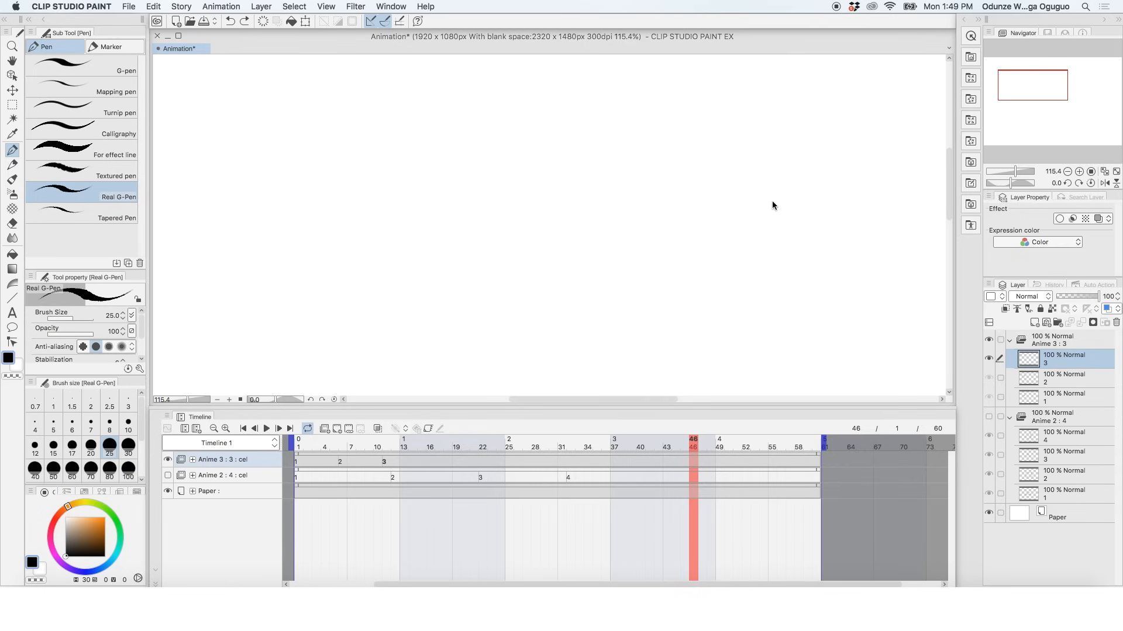
# Select cel 3 on frame 11 and enable onion skin as a guide for the third bird pose.
pyautogui.click(387, 462)
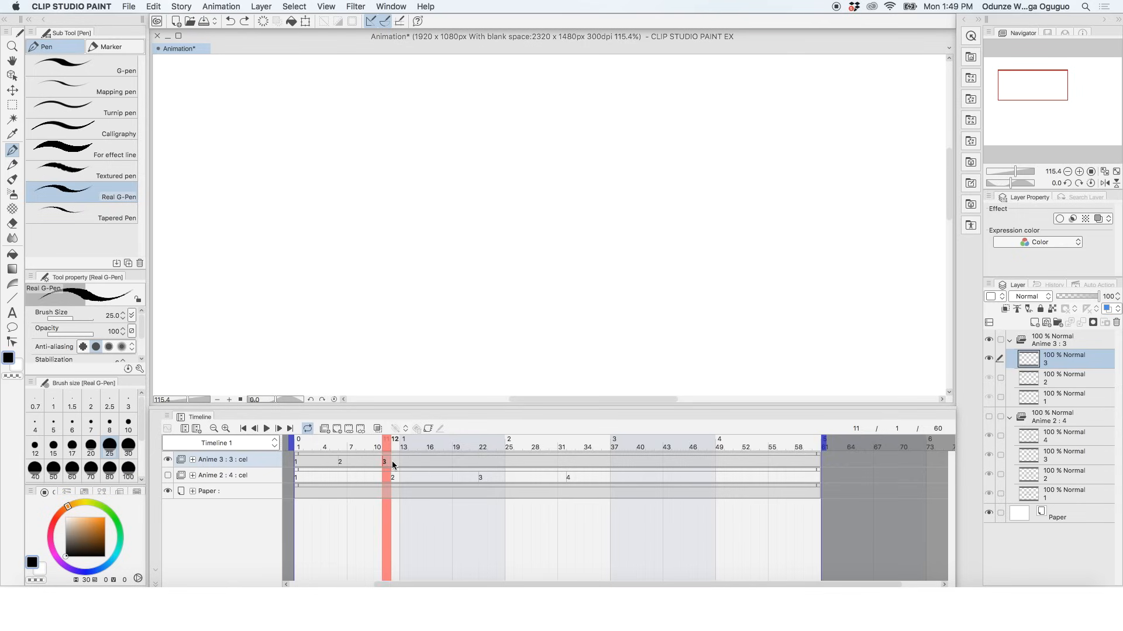
pyautogui.click(378, 429)
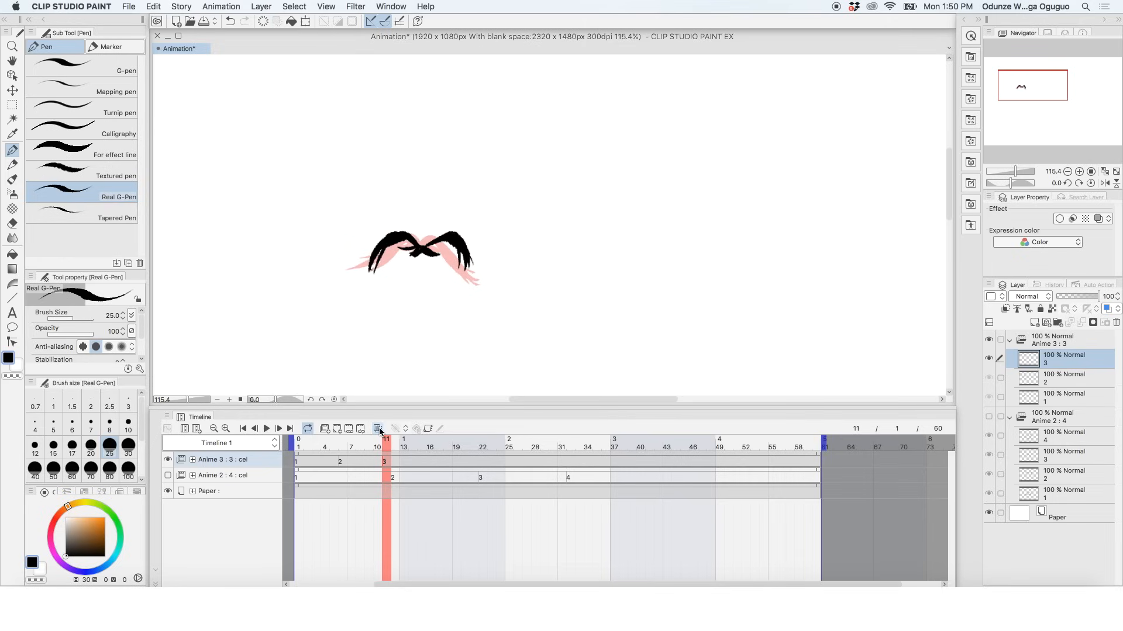
# Compare the bird poses on frames 1, 6 and 11 without onion skin, and re-enable onion skin on frame 6.
pyautogui.click(380, 429)
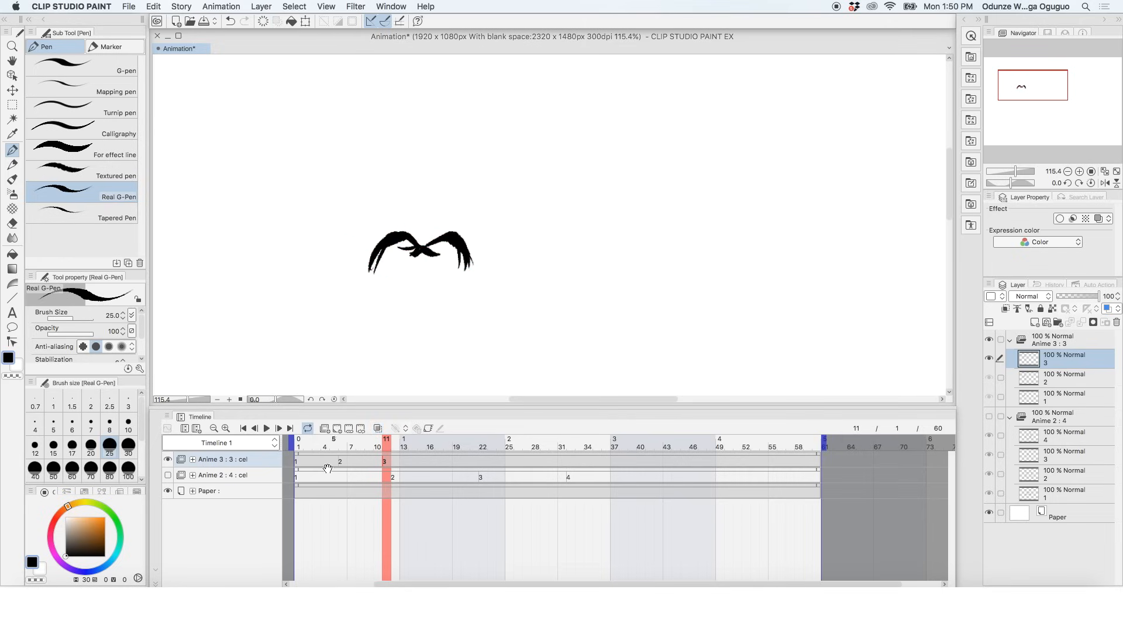
pyautogui.click(300, 464)
pyautogui.click(342, 463)
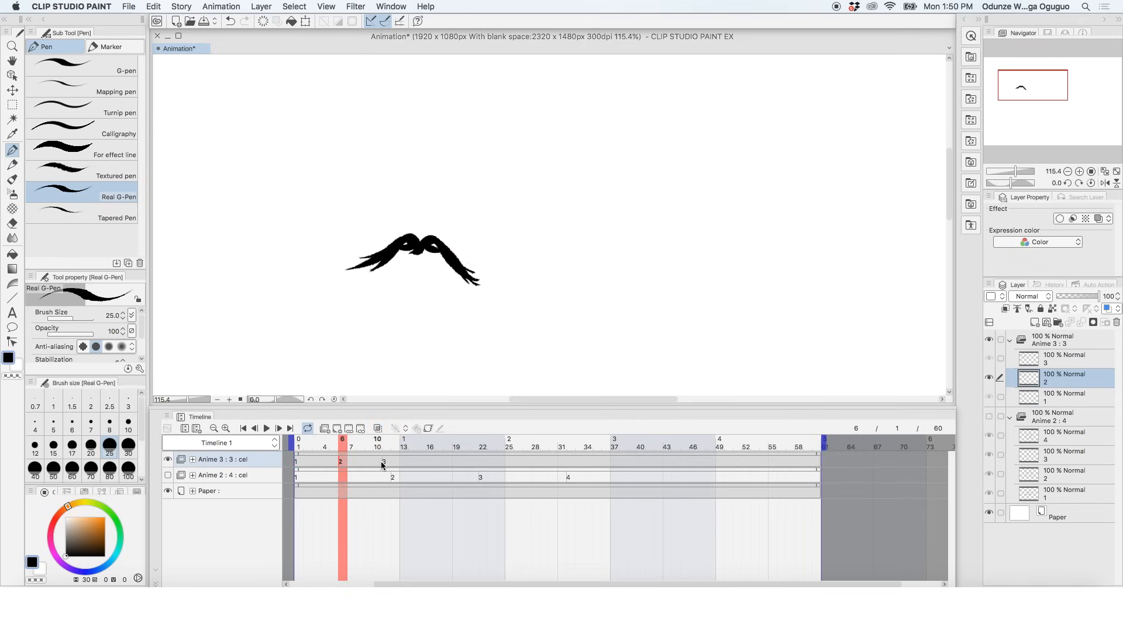
pyautogui.click(385, 463)
pyautogui.click(342, 463)
pyautogui.click(377, 429)
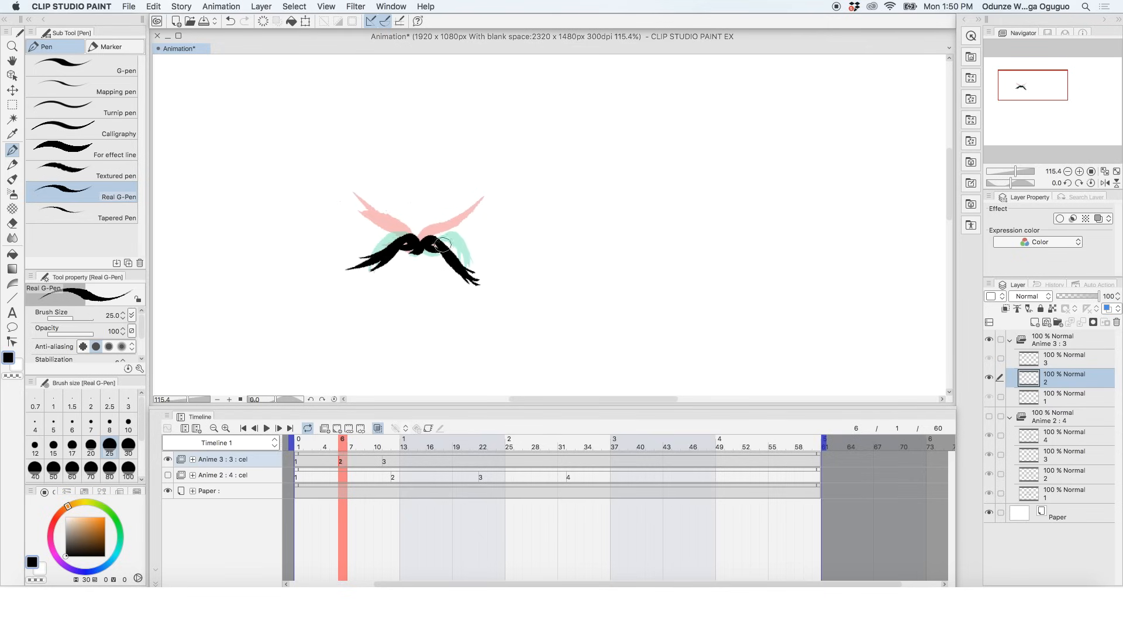
# Review the onion skin settings, including the color picker for the previous frame's display color.
pyautogui.click(232, 7)
pyautogui.moveTo(287, 143)
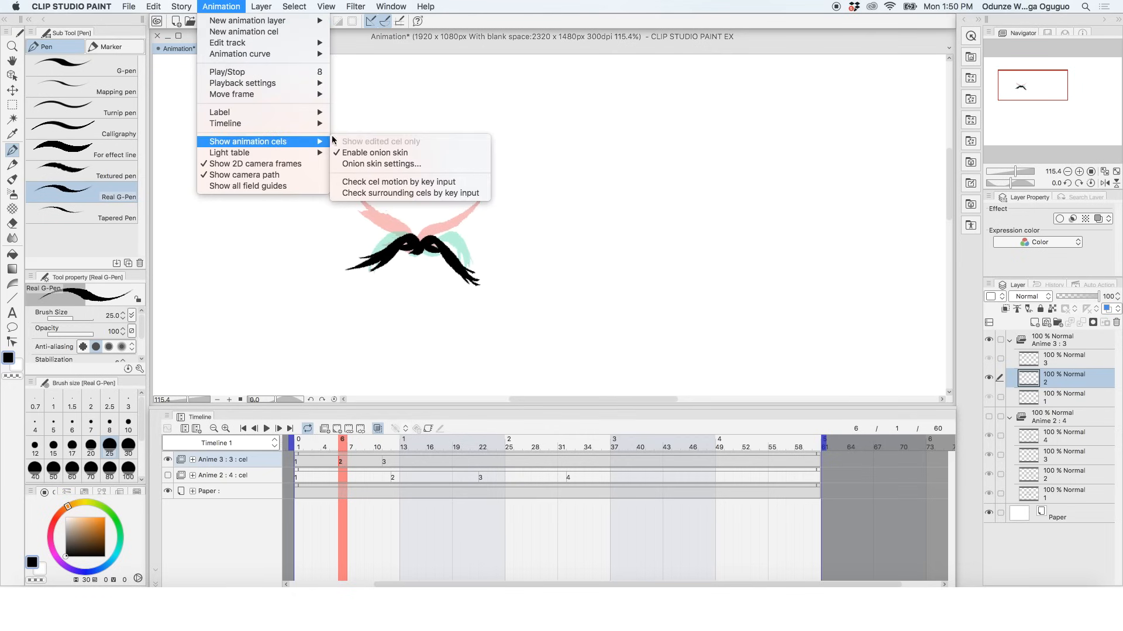
pyautogui.click(382, 165)
pyautogui.moveTo(650, 233); pyautogui.dragTo(723, 200)
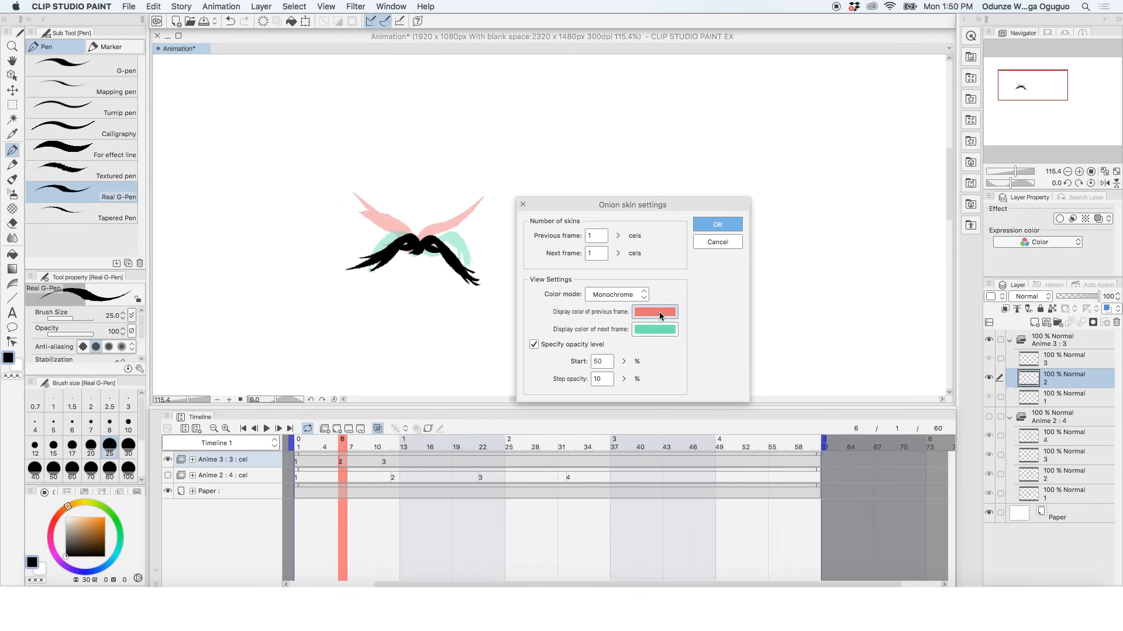
pyautogui.click(659, 312)
pyautogui.click(562, 179)
pyautogui.click(715, 224)
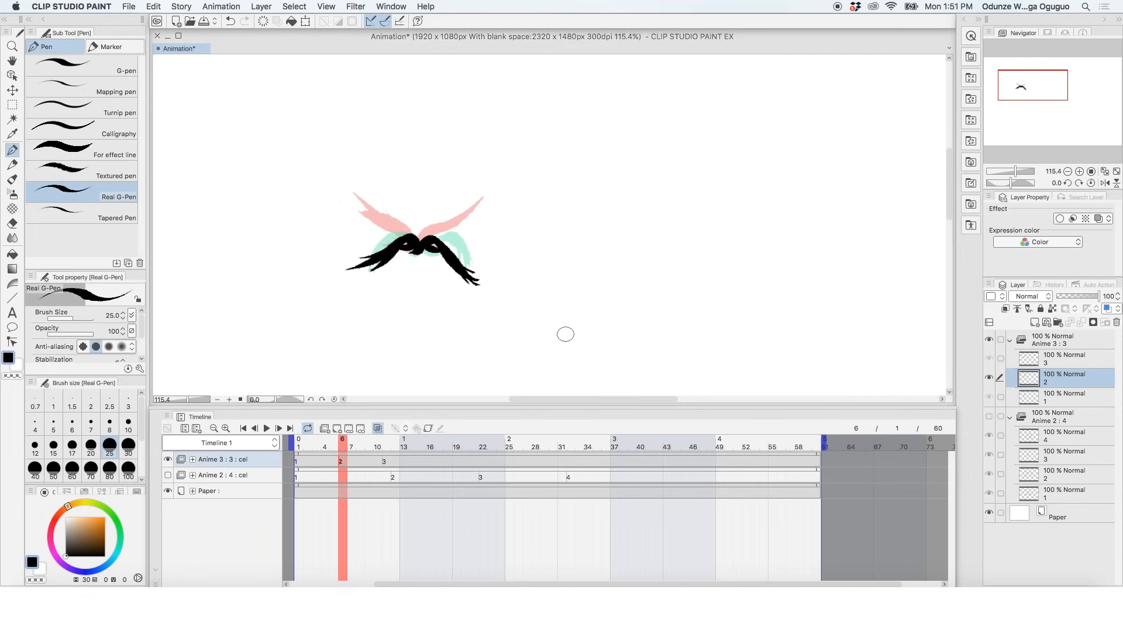
# Collapse the Anime 2 folder and flip through frames 1, 6 and 11 to check the onion-skinned poses.
pyautogui.click(1010, 417)
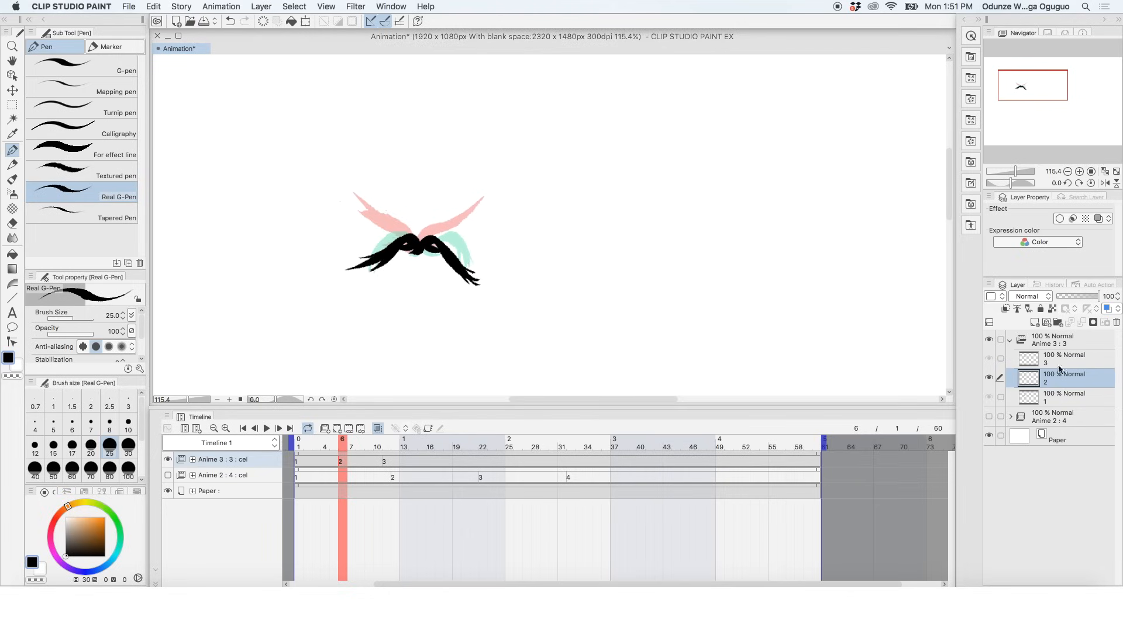
pyautogui.click(296, 462)
pyautogui.click(341, 461)
pyautogui.click(384, 462)
pyautogui.click(296, 462)
pyautogui.click(340, 462)
pyautogui.click(383, 462)
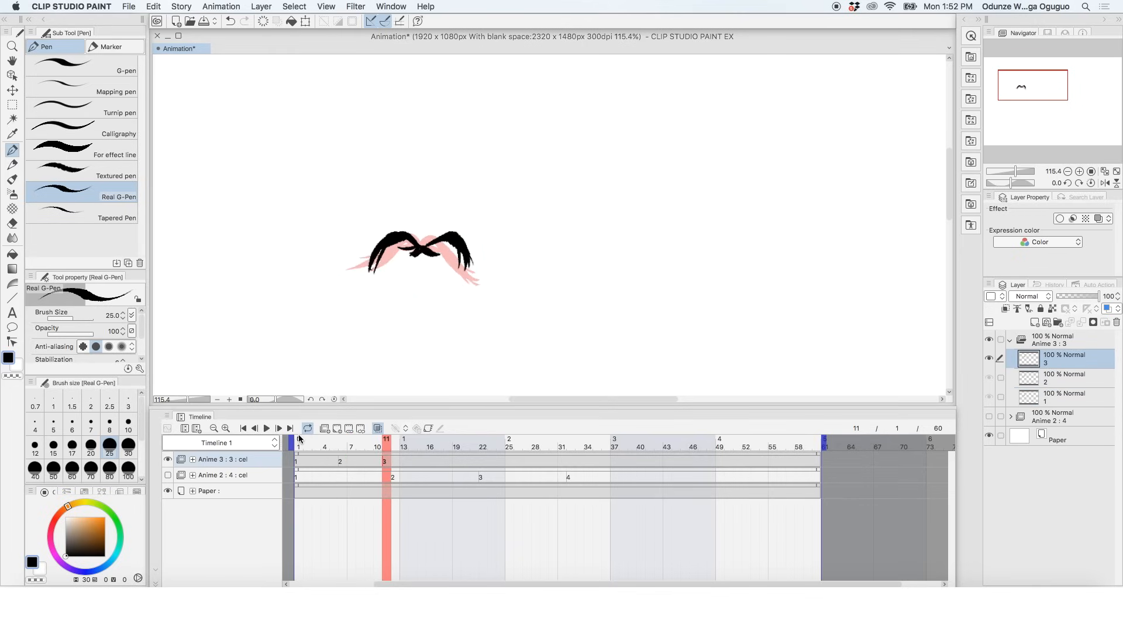
pyautogui.click(297, 463)
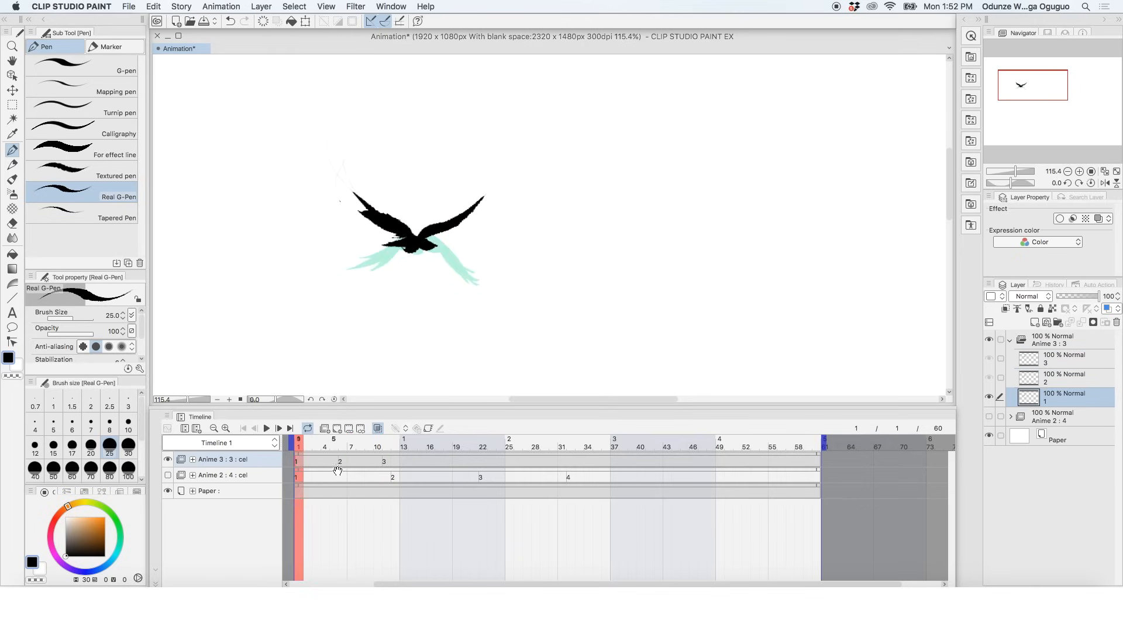
pyautogui.click(342, 461)
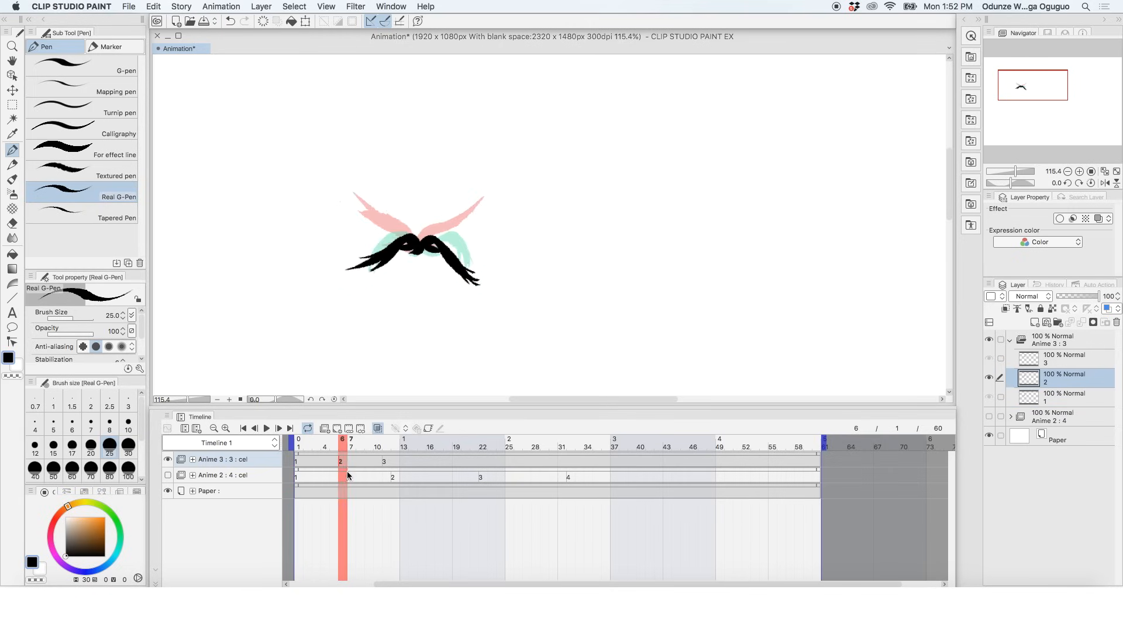
pyautogui.click(385, 461)
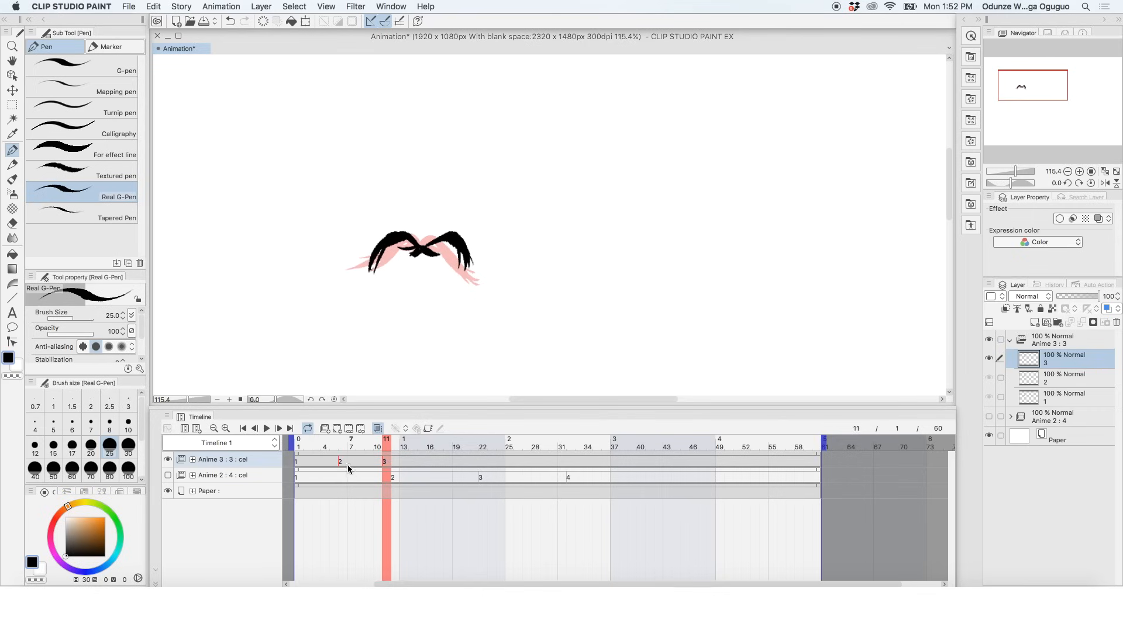
# Retime the bird animation by moving cel 2 to frame 7 and cel 3 to frame 13.
pyautogui.moveTo(353, 466); pyautogui.dragTo(363, 476)
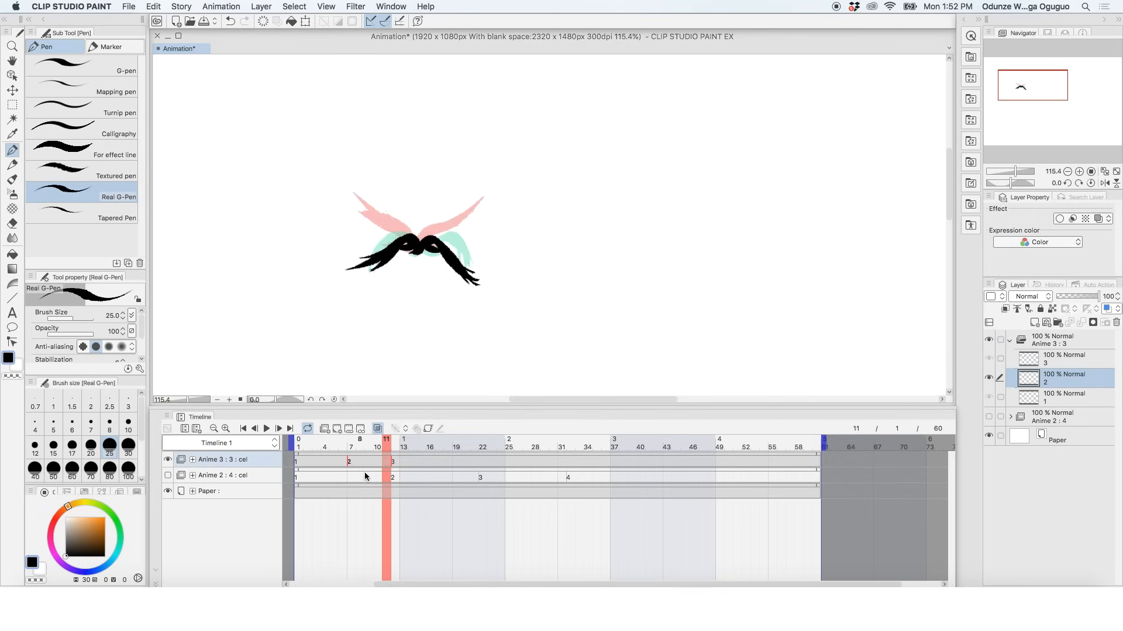
pyautogui.click(406, 461)
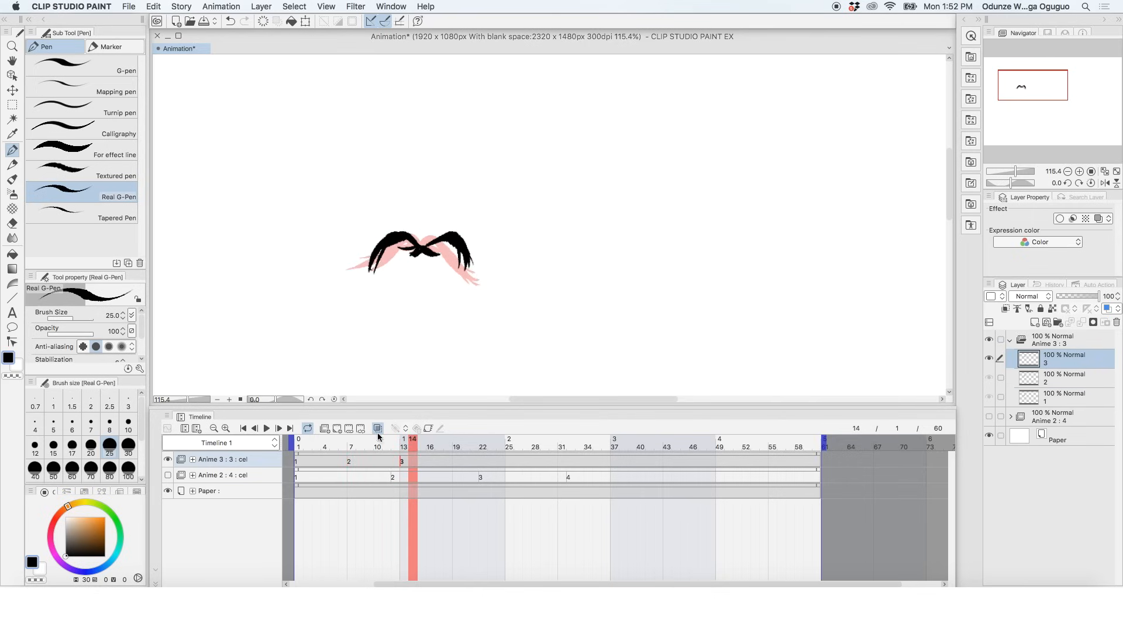
# Flip through the three bird poses on frames 1, 7 and 13 to check the new timing.
pyautogui.click(296, 462)
pyautogui.click(349, 463)
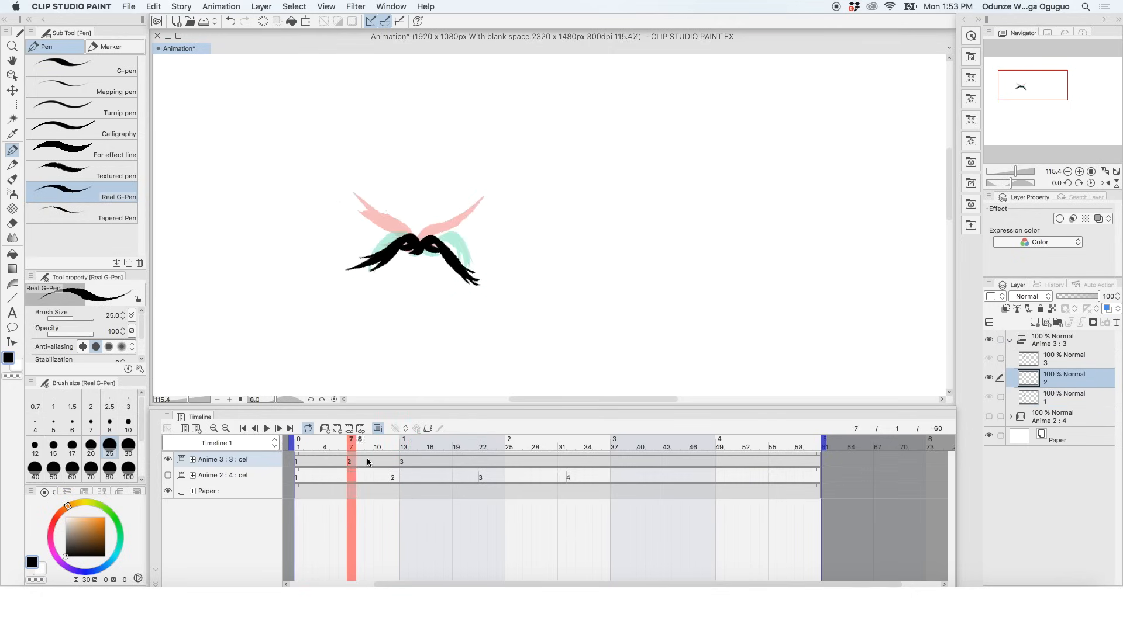
pyautogui.click(402, 462)
pyautogui.click(297, 462)
pyautogui.click(349, 462)
pyautogui.click(404, 463)
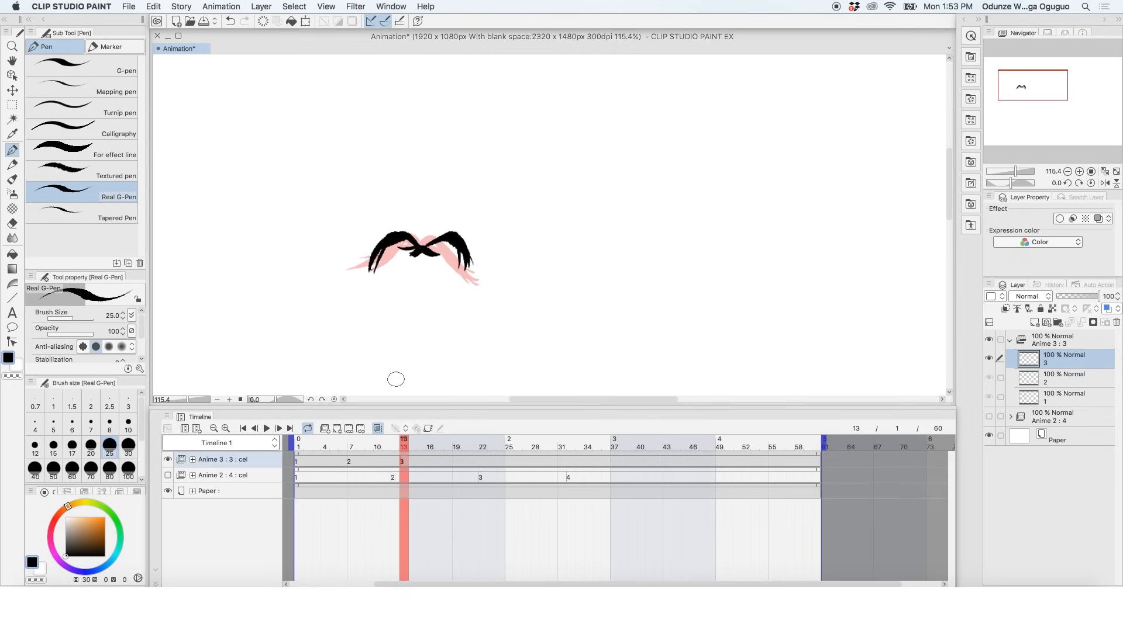
pyautogui.scroll(4, 421, 251)
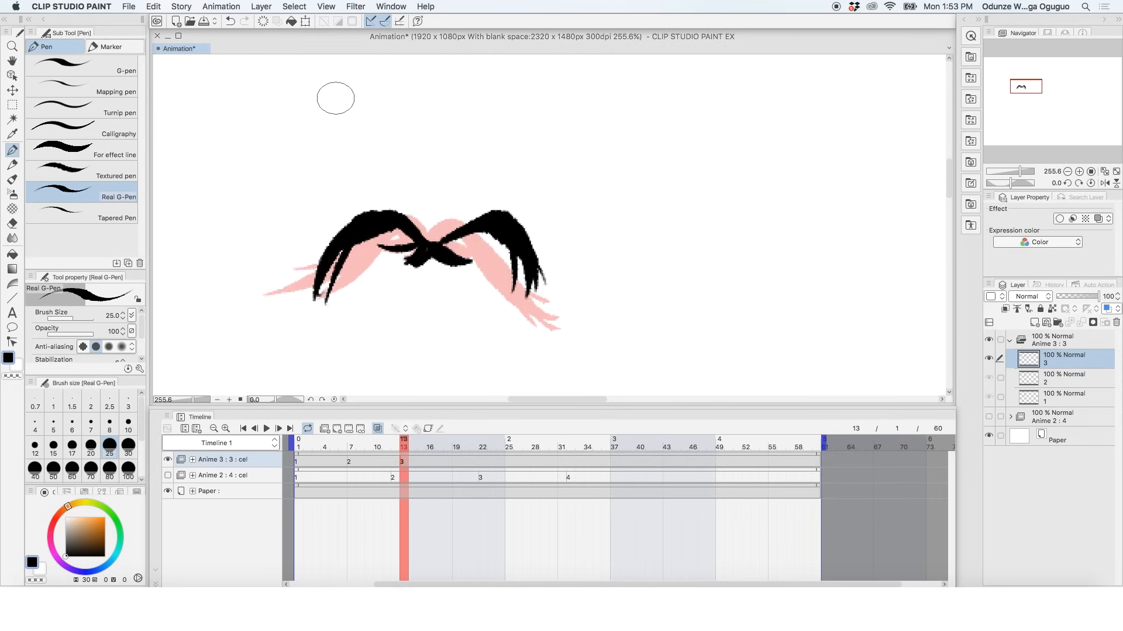
pyautogui.click(221, 7)
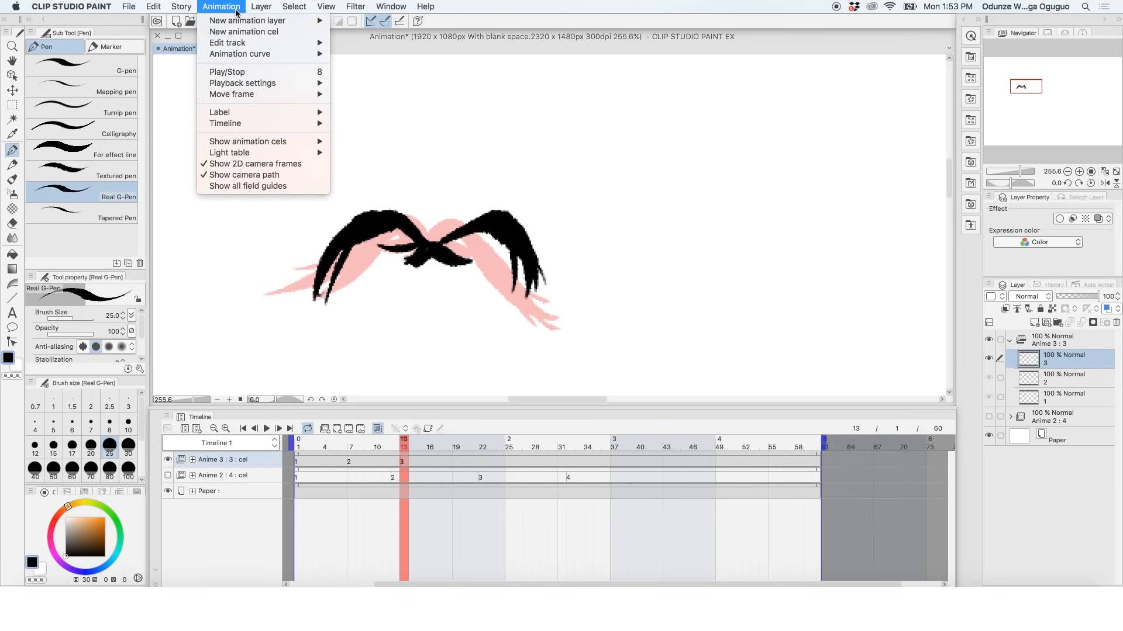
pyautogui.moveTo(263, 86)
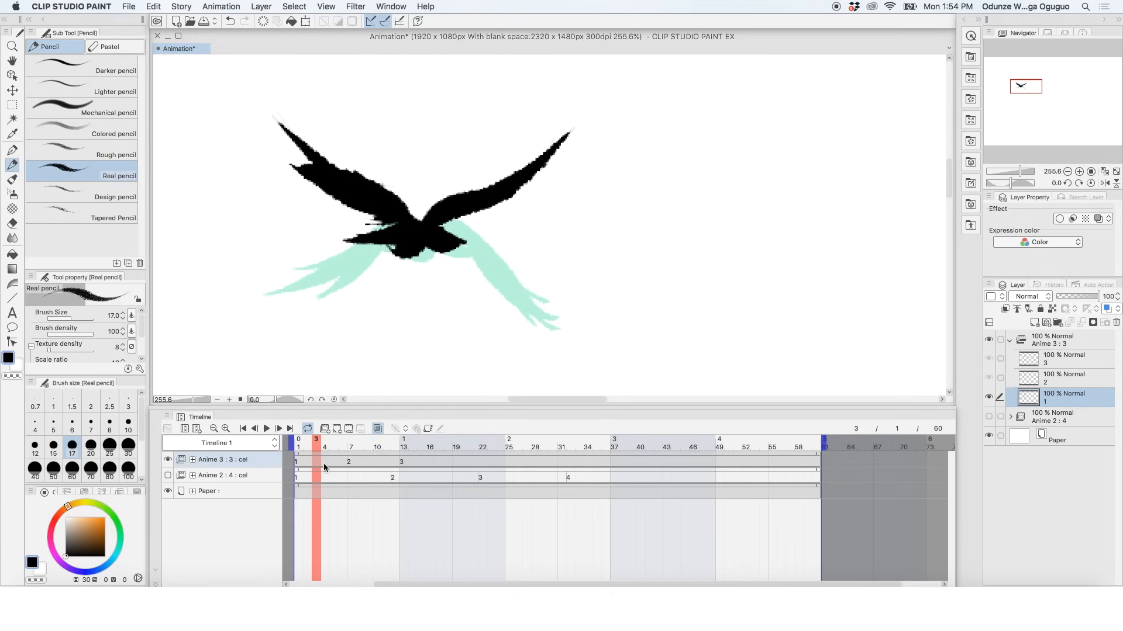
# Add an in-between cel at frame 3 and draw the bird with the Real G-Pen, wings midway between cels 1 and 2.
pyautogui.click(336, 430)
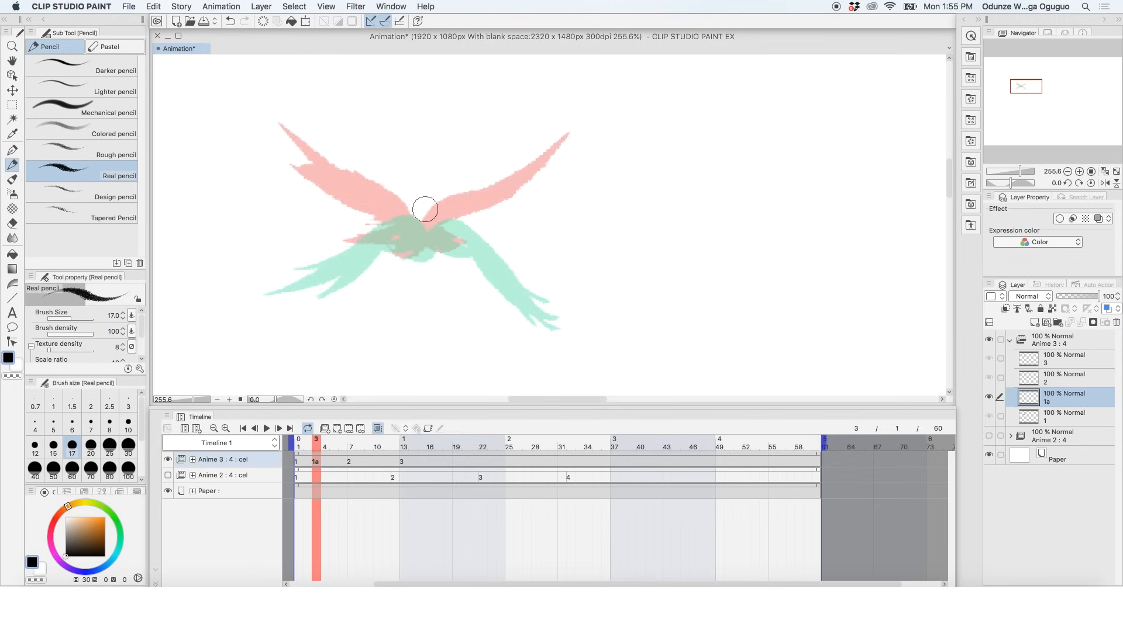
pyautogui.press('p')
pyautogui.moveTo(410, 225); pyautogui.dragTo(275, 261)
pyautogui.moveTo(385, 220); pyautogui.dragTo(576, 263)
pyautogui.moveTo(456, 221); pyautogui.dragTo(560, 258)
pyautogui.moveTo(424, 232); pyautogui.dragTo(357, 250)
pyautogui.moveTo(415, 235)
pyautogui.mouseDown()
pyautogui.moveTo(384, 258)
pyautogui.moveTo(451, 259)
pyautogui.moveTo(407, 248)
pyautogui.moveTo(424, 237)
pyautogui.moveTo(391, 251)
pyautogui.moveTo(421, 241)
pyautogui.moveTo(450, 257)
pyautogui.moveTo(476, 217)
pyautogui.moveTo(375, 216)
pyautogui.moveTo(351, 234)
pyautogui.moveTo(444, 240)
pyautogui.moveTo(386, 217)
pyautogui.moveTo(409, 228)
pyautogui.moveTo(426, 205)
pyautogui.moveTo(349, 215)
pyautogui.mouseUp()
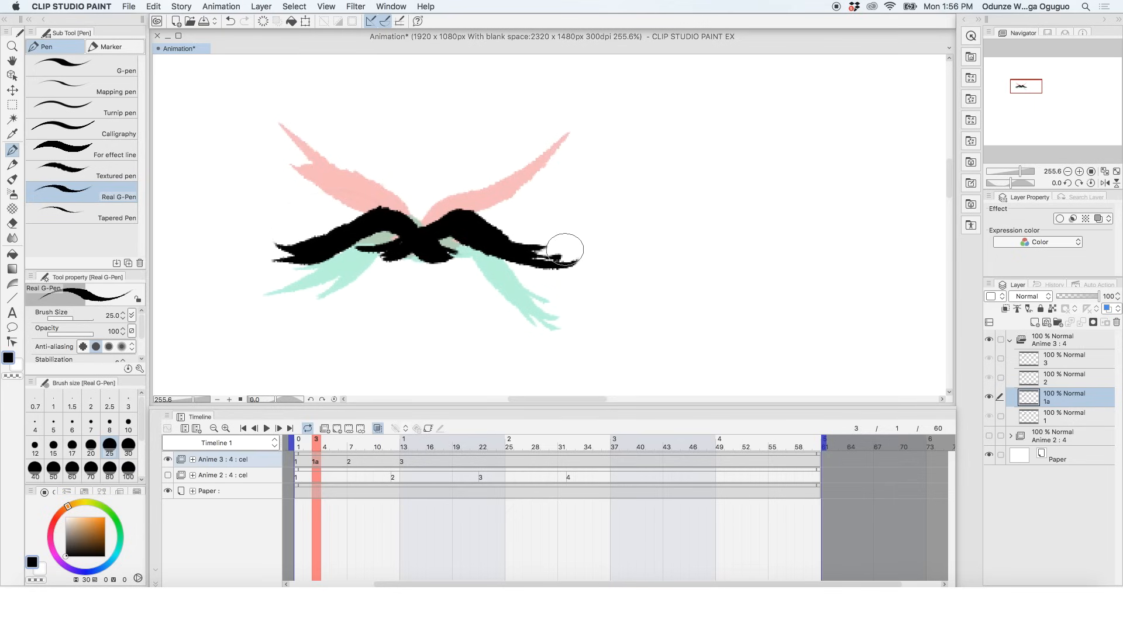
# Add an in-between cel at frame 5 and draw the bird with slightly lower wings between the onion-skinned poses, using brush size 20.
pyautogui.click(331, 462)
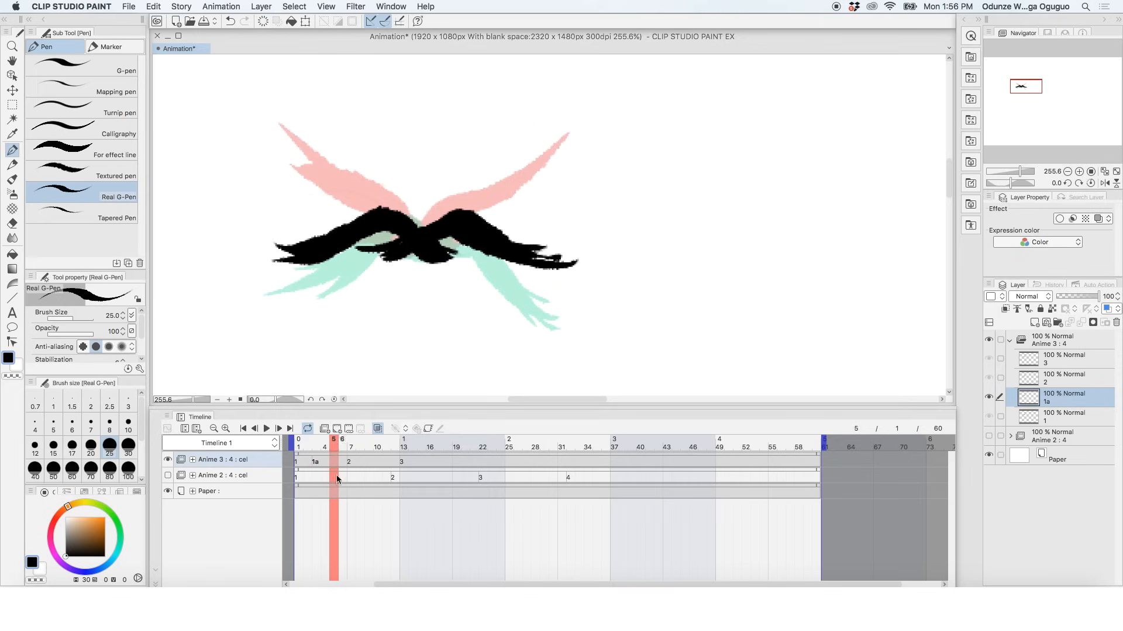
pyautogui.click(325, 429)
pyautogui.moveTo(404, 225)
pyautogui.mouseDown()
pyautogui.moveTo(300, 243)
pyautogui.moveTo(348, 205)
pyautogui.moveTo(280, 263)
pyautogui.moveTo(299, 273)
pyautogui.moveTo(359, 248)
pyautogui.mouseUp()
pyautogui.moveTo(395, 237); pyautogui.dragTo(372, 262)
pyautogui.moveTo(402, 238)
pyautogui.mouseDown()
pyautogui.moveTo(430, 258)
pyautogui.moveTo(406, 246)
pyautogui.moveTo(541, 282)
pyautogui.mouseUp()
pyautogui.press('[')
pyautogui.moveTo(447, 236); pyautogui.dragTo(577, 283)
pyautogui.press('c')
pyautogui.moveTo(393, 216); pyautogui.dragTo(272, 271)
pyautogui.press('c')
pyautogui.moveTo(379, 224); pyautogui.dragTo(339, 244)
pyautogui.moveTo(522, 270); pyautogui.dragTo(561, 267)
pyautogui.moveTo(530, 280); pyautogui.dragTo(577, 286)
pyautogui.moveTo(411, 243); pyautogui.dragTo(448, 263)
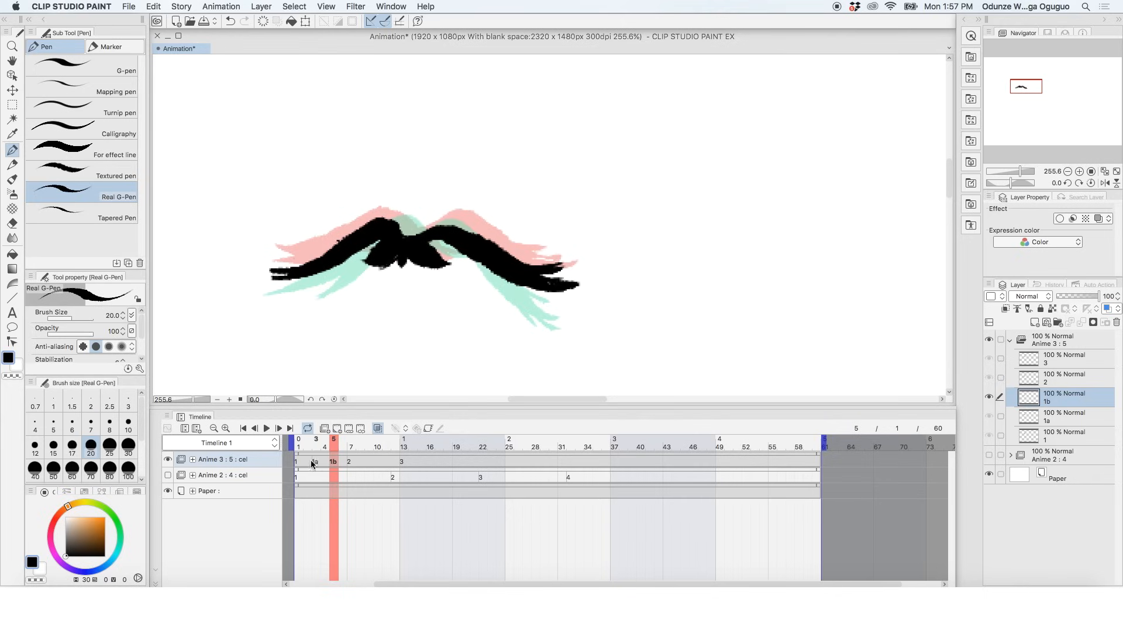
# Add an in-between cel at frame 10 and draw the bird's body and arched wings between cels 2 and 3.
pyautogui.click(301, 461)
pyautogui.click(319, 461)
pyautogui.click(378, 462)
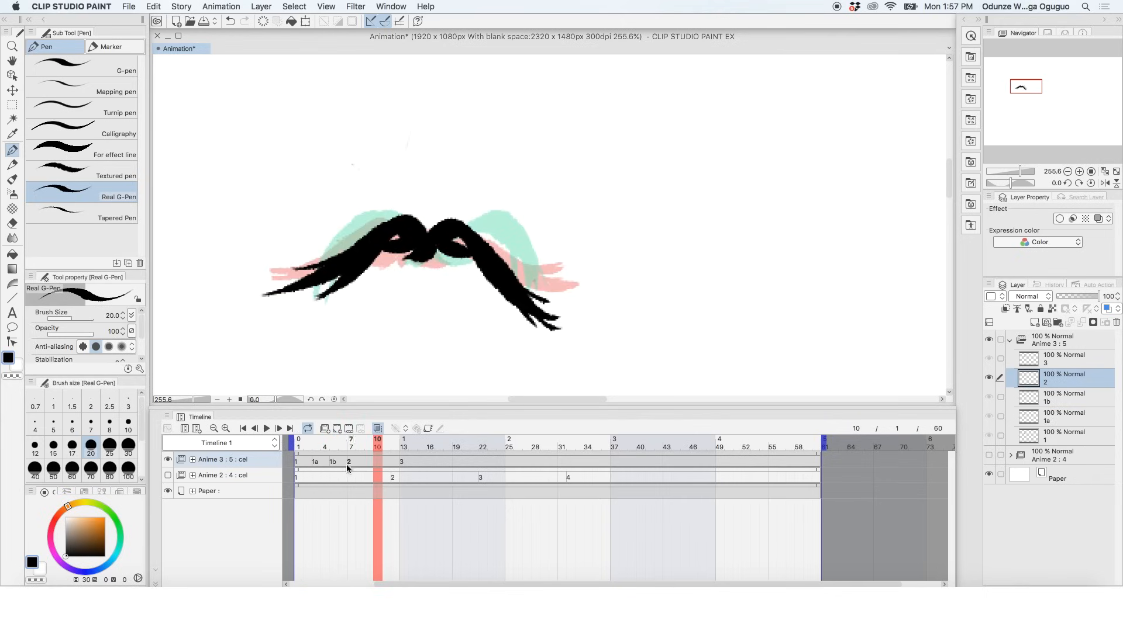
pyautogui.click(337, 430)
pyautogui.moveTo(424, 228)
pyautogui.mouseDown()
pyautogui.moveTo(297, 303)
pyautogui.moveTo(543, 307)
pyautogui.mouseUp()
pyautogui.moveTo(386, 257); pyautogui.dragTo(530, 288)
pyautogui.press('super+z')
pyautogui.press('super+z')
pyautogui.moveTo(404, 230); pyautogui.dragTo(321, 287)
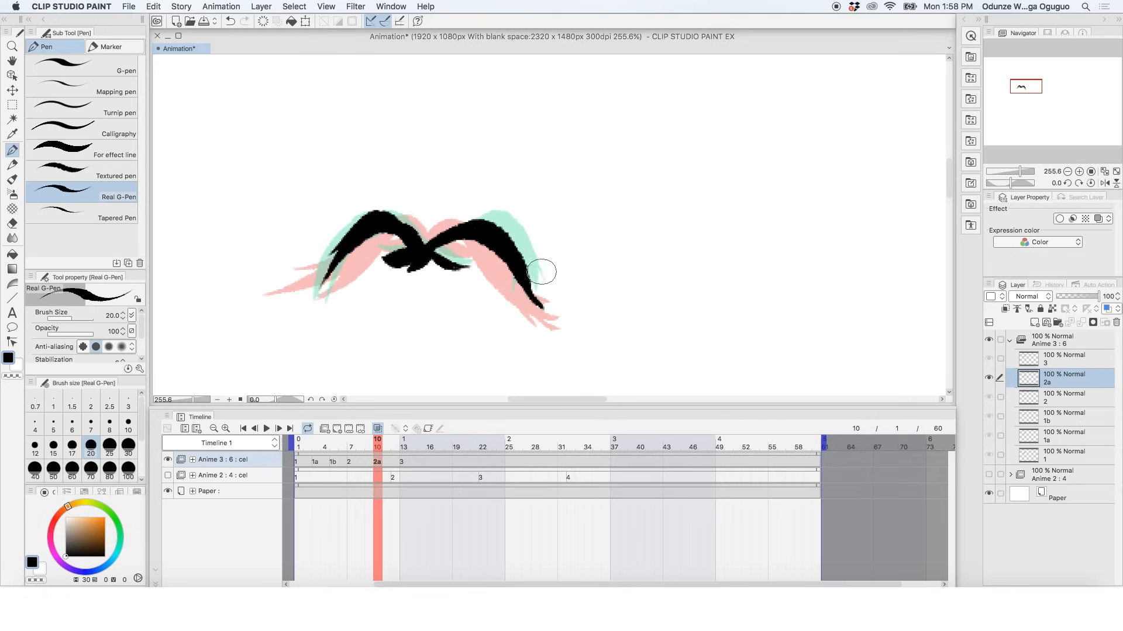
# Reshape both wings on the frame 10 cel, narrowing their span and adding feathered tips that point downward.
pyautogui.moveTo(538, 283); pyautogui.dragTo(522, 243)
pyautogui.moveTo(507, 241); pyautogui.dragTo(504, 293)
pyautogui.moveTo(354, 247); pyautogui.dragTo(342, 299)
pyautogui.moveTo(323, 292); pyautogui.dragTo(376, 212)
pyautogui.moveTo(491, 220)
pyautogui.mouseDown()
pyautogui.moveTo(440, 231)
pyautogui.moveTo(482, 230)
pyautogui.mouseUp()
pyautogui.moveTo(357, 236); pyautogui.dragTo(363, 283)
pyautogui.moveTo(500, 248); pyautogui.dragTo(501, 292)
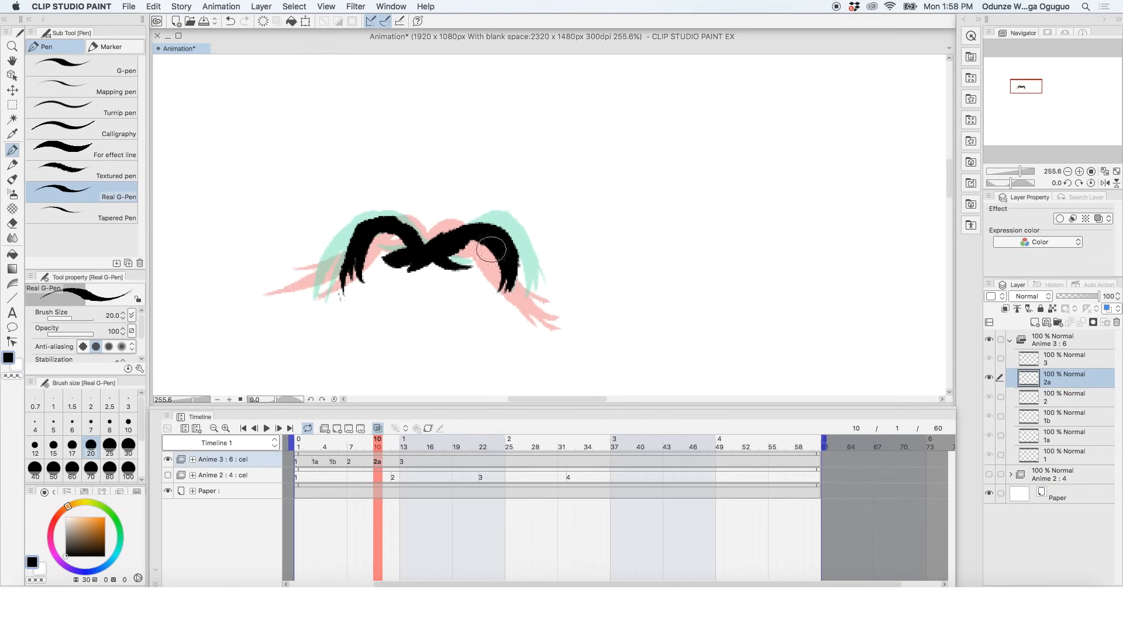
# Try a new blank cel at frame 19 and delete its layer 4 from the Anime 3 folder.
pyautogui.click(403, 474)
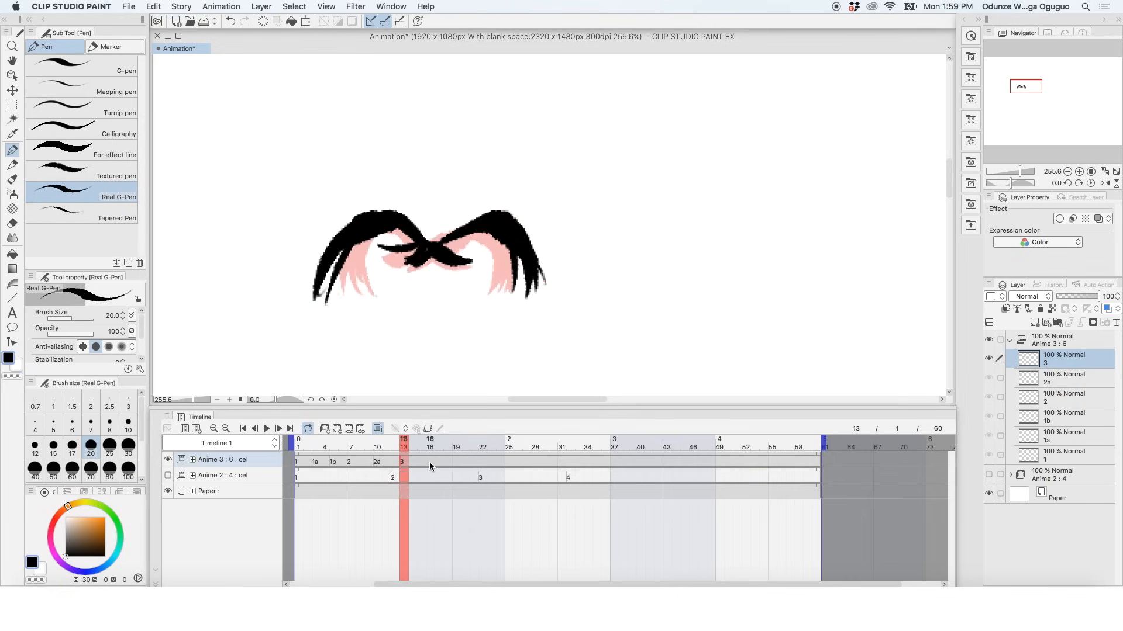
pyautogui.click(454, 461)
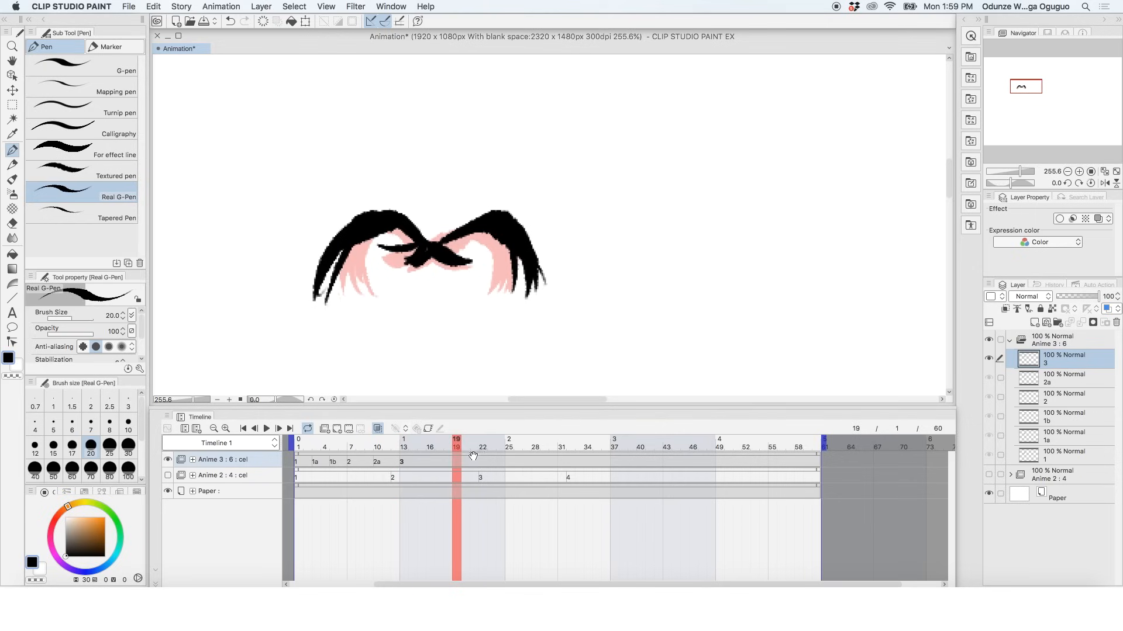
pyautogui.click(337, 429)
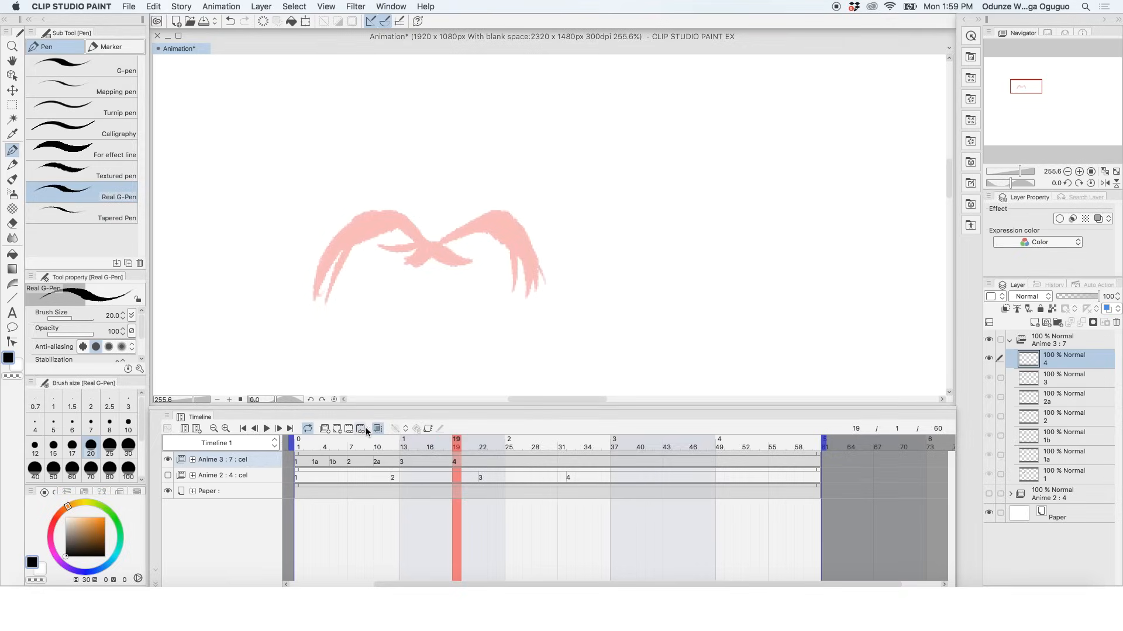
pyautogui.click(405, 339)
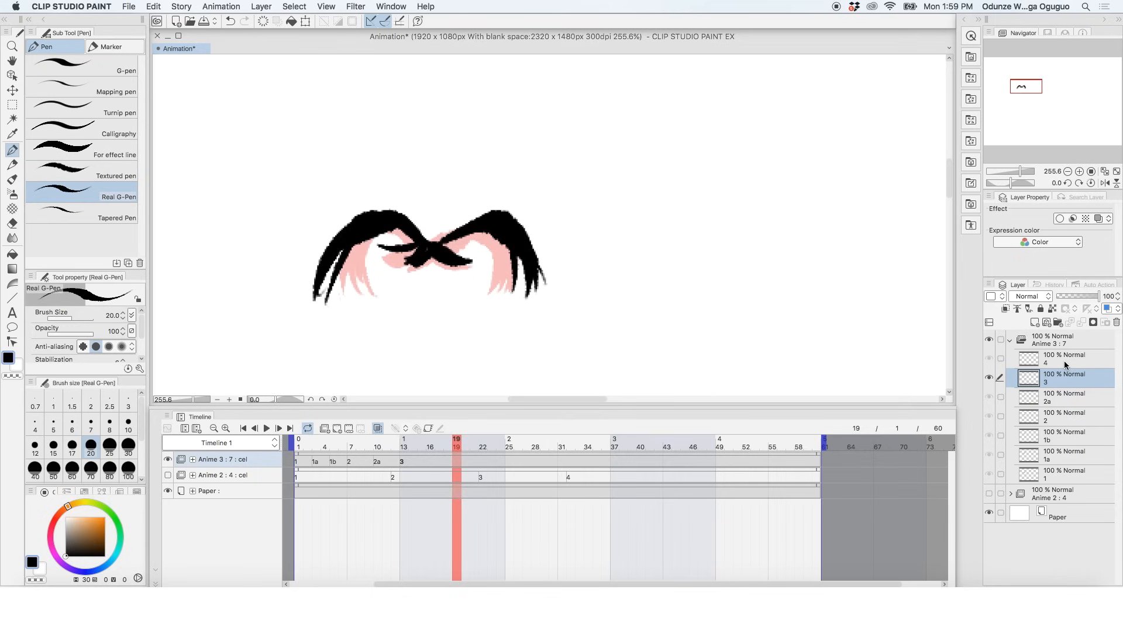
pyautogui.click(456, 462)
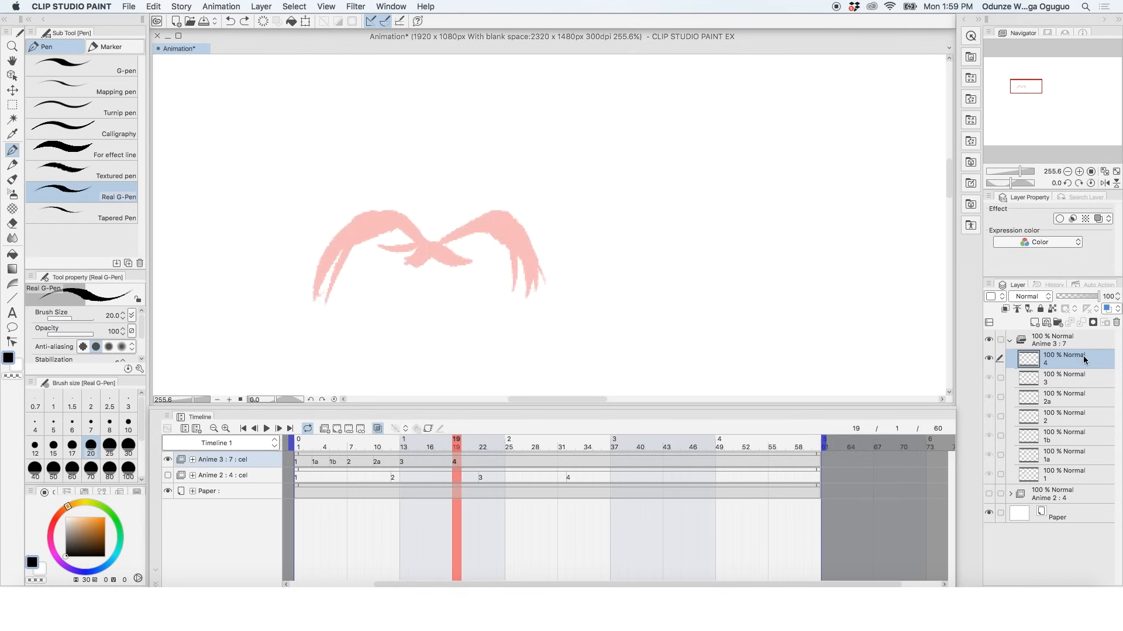
pyautogui.click(1117, 322)
pyautogui.click(619, 234)
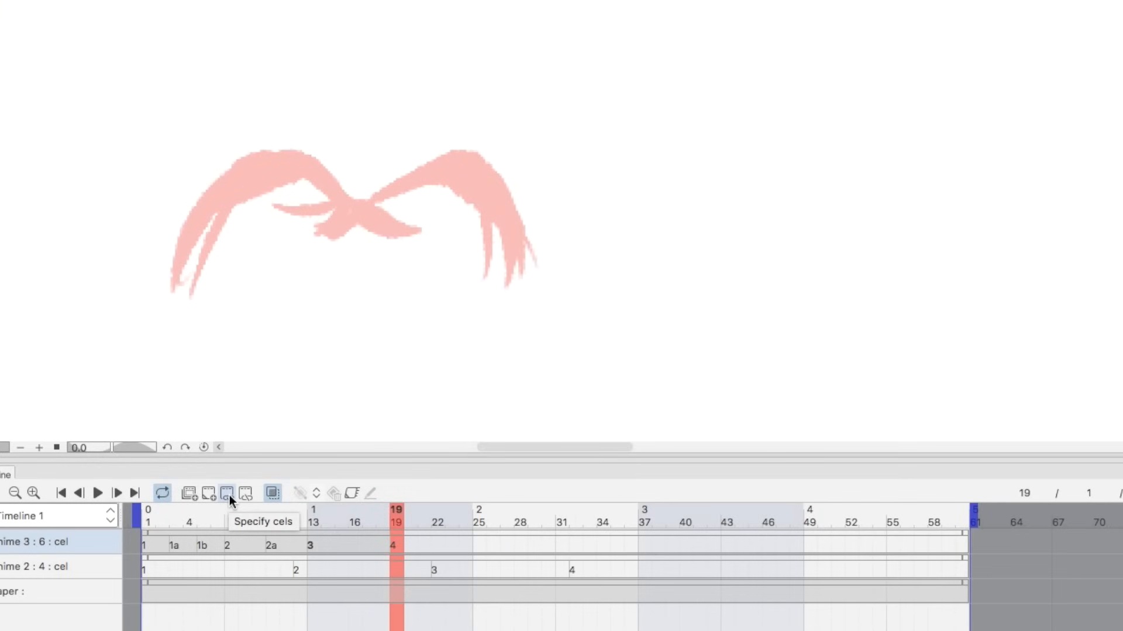
# Assign the existing cel 1 to frame 19 with Specify cels so the flap returns to its first pose.
pyautogui.click(229, 496)
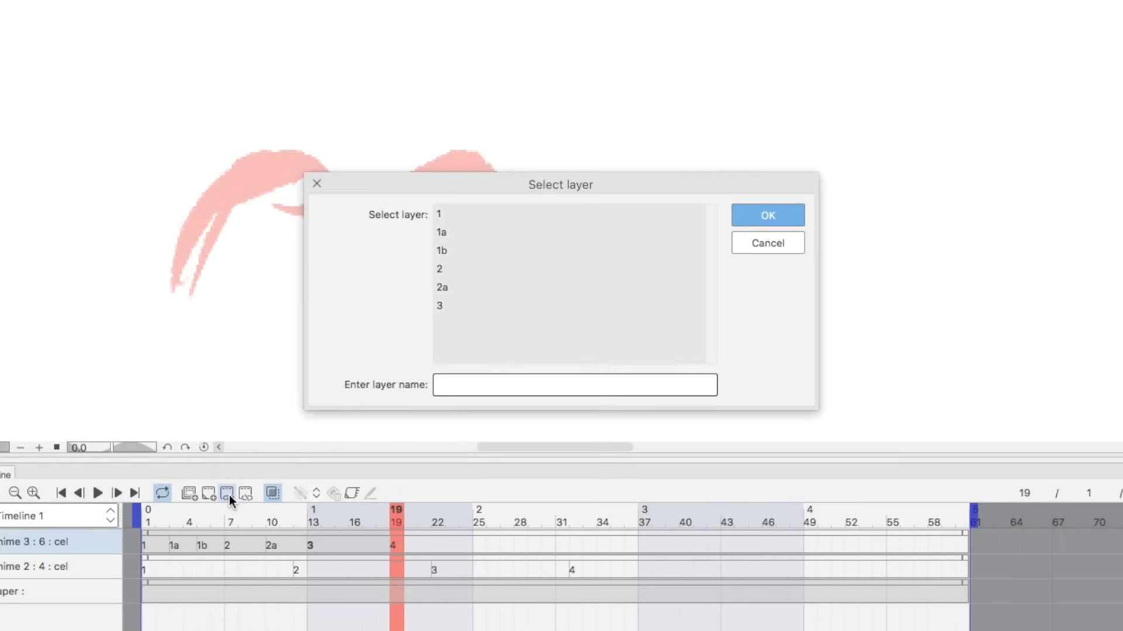
pyautogui.click(456, 232)
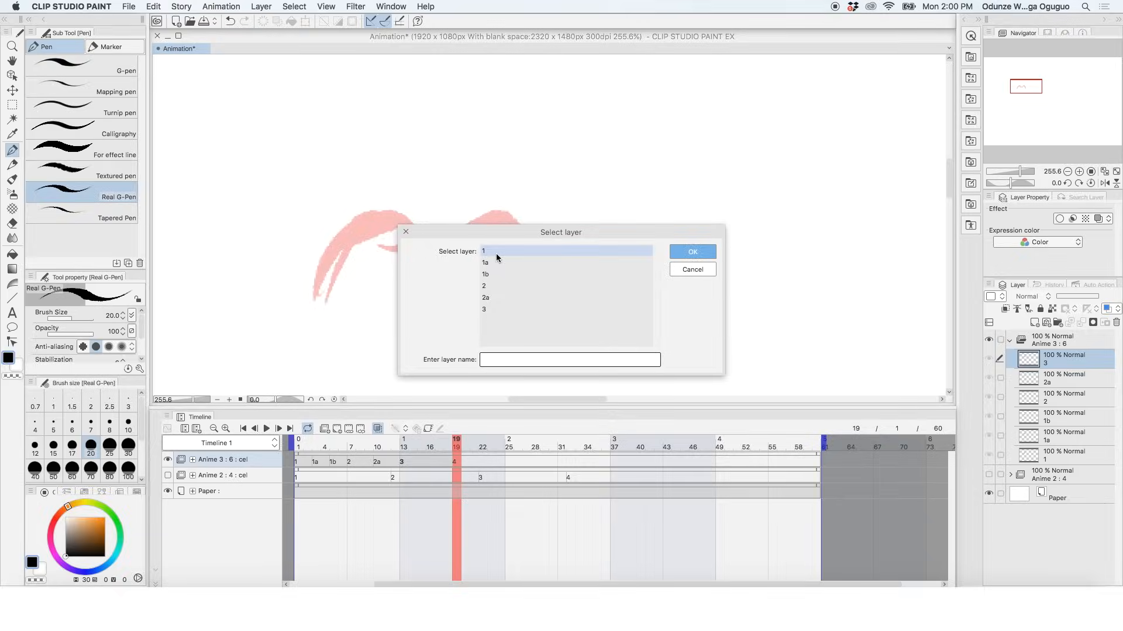
pyautogui.click(459, 220)
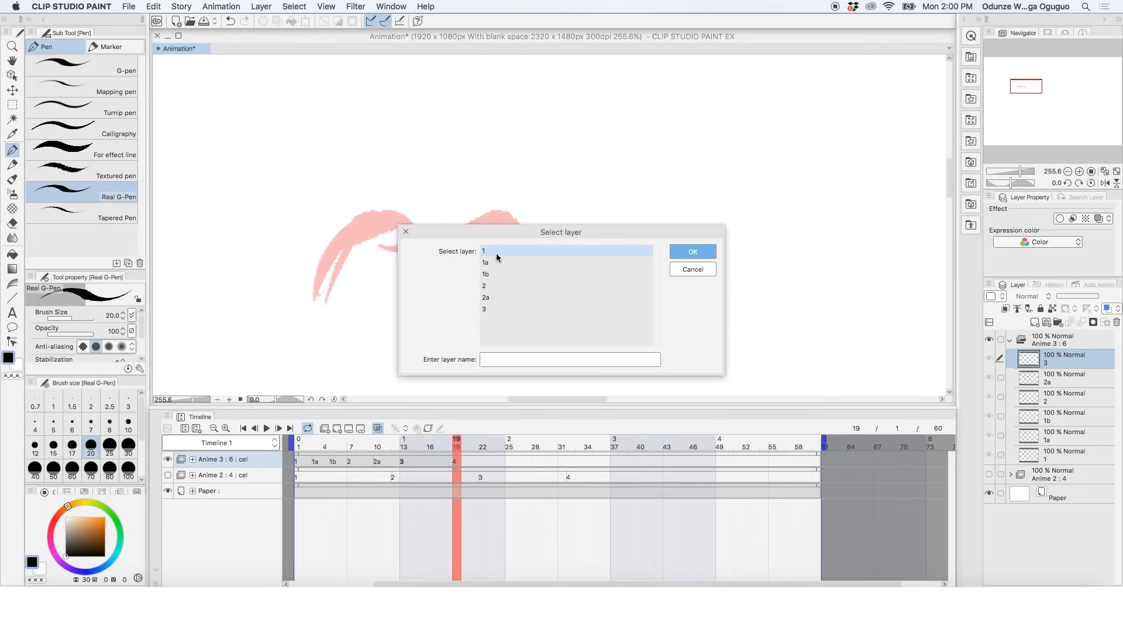
pyautogui.click(705, 252)
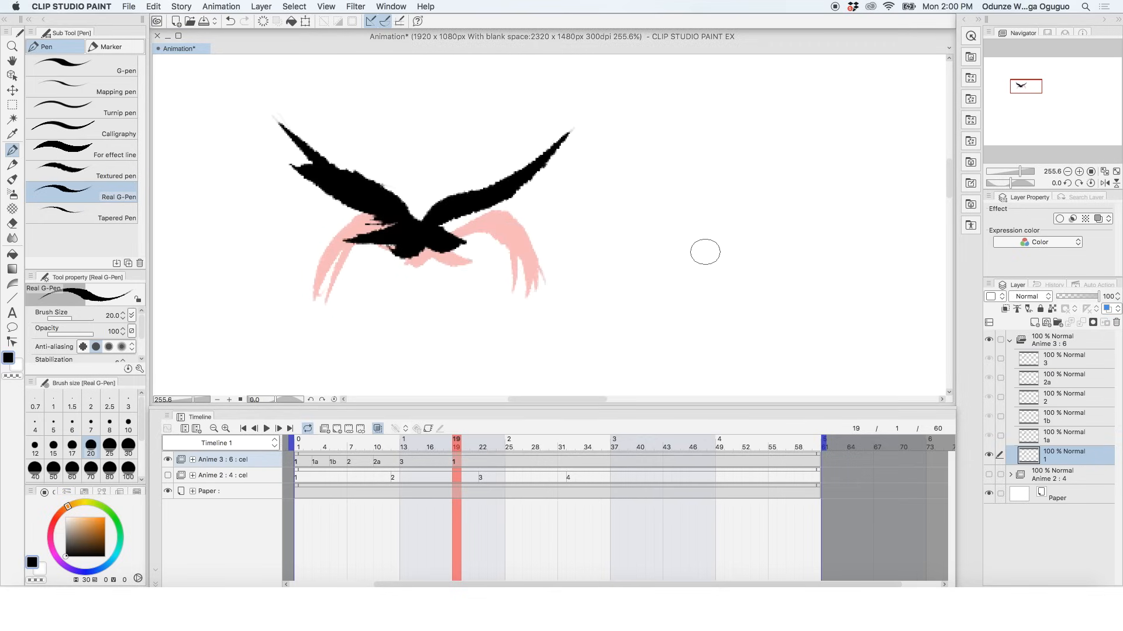
# Try to add a new cel at frame 4, between cels 1a and 1b.
pyautogui.click(325, 462)
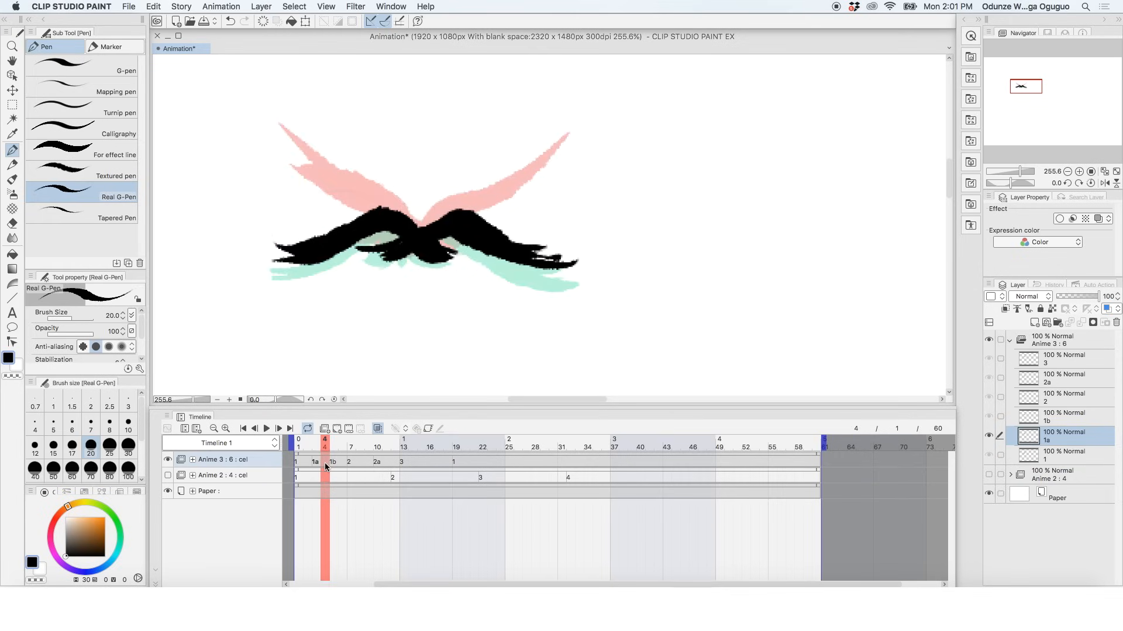
pyautogui.click(339, 431)
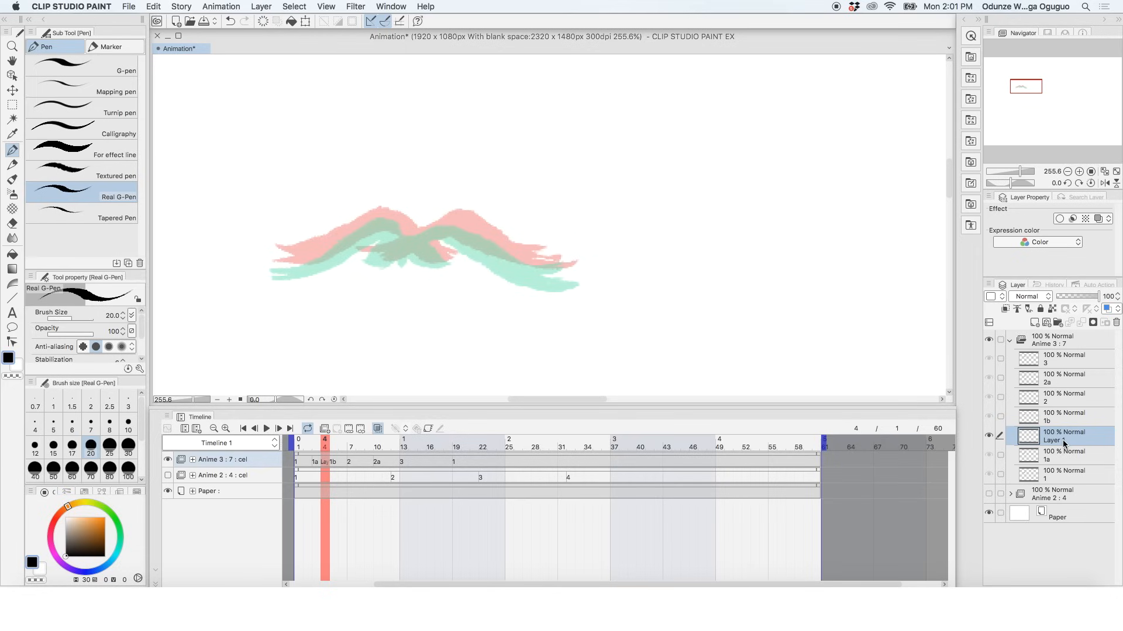
pyautogui.press('super+z')
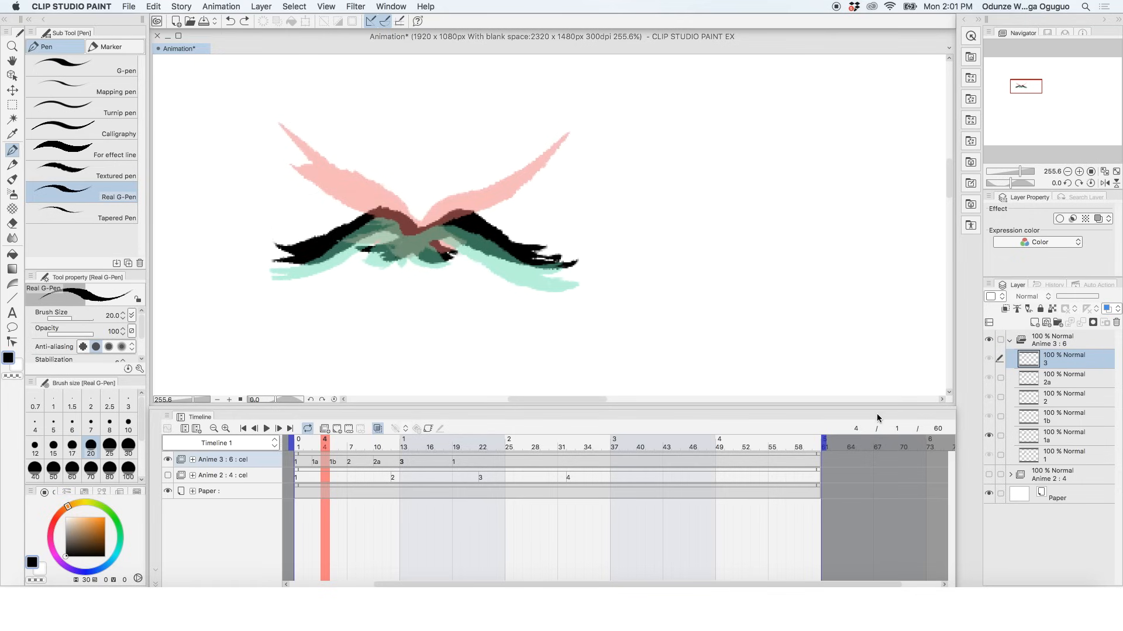
# Add a new cel at frame 16 and remove its assignment from the timeline, keeping its layer in the folder.
pyautogui.click(429, 460)
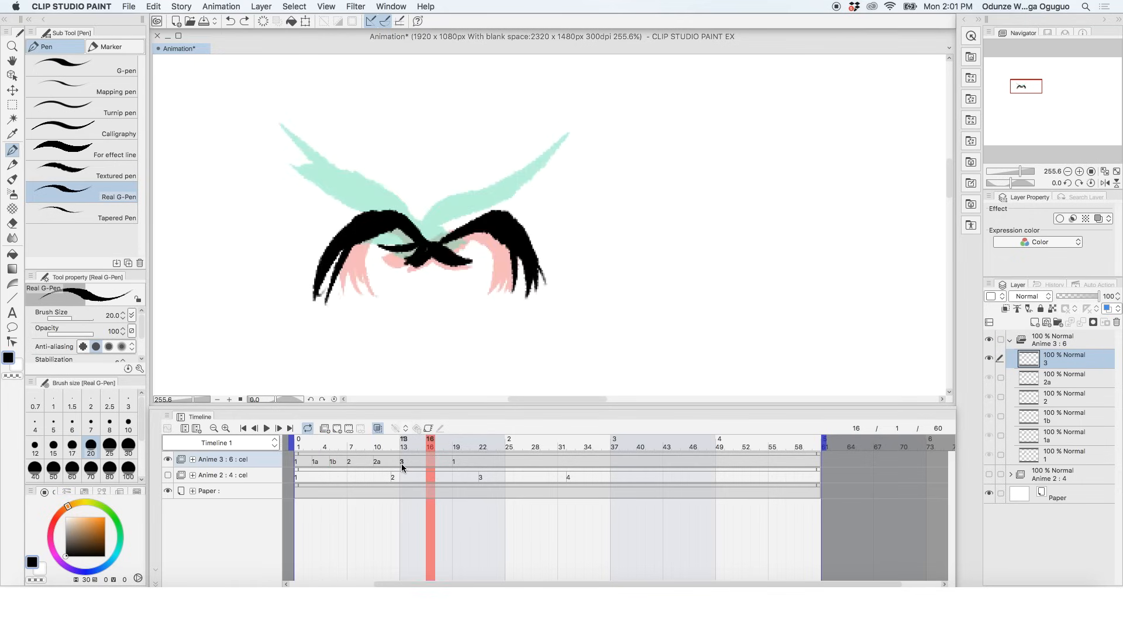
pyautogui.click(335, 429)
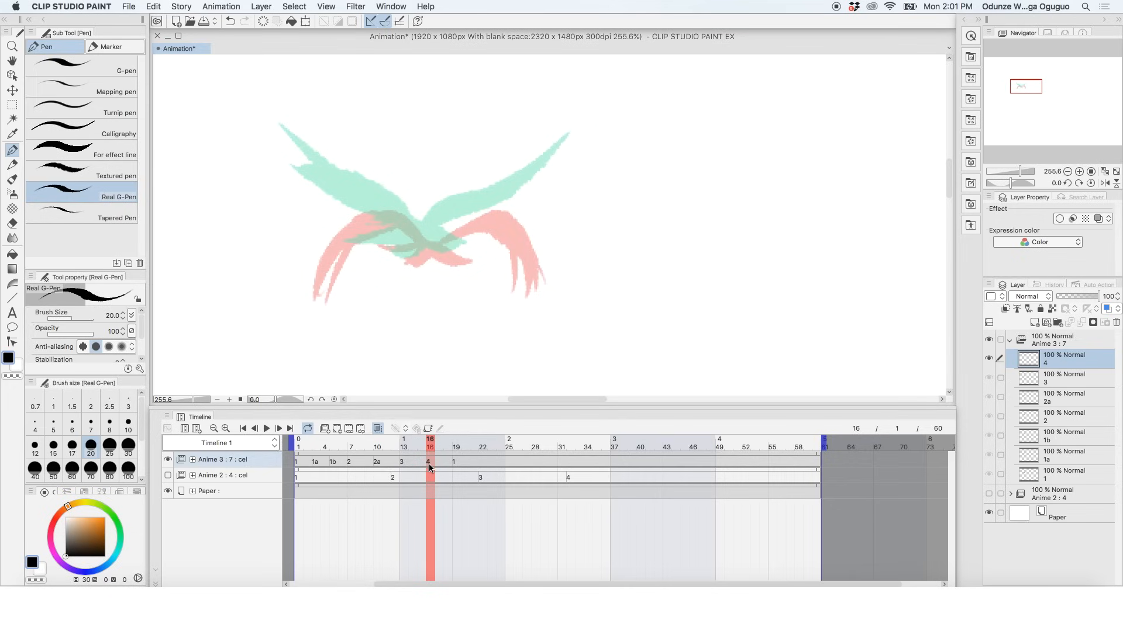
pyautogui.click(360, 430)
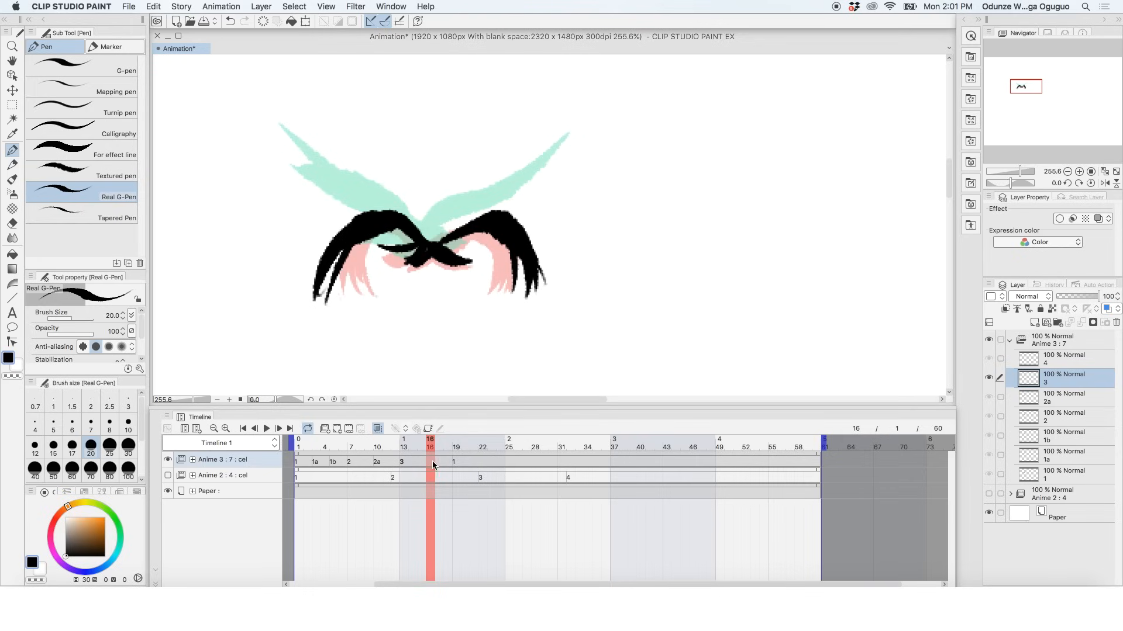
# Try to add an in-between cel at frame 16, between cel 3 and the repeated cel 1.
pyautogui.click(337, 434)
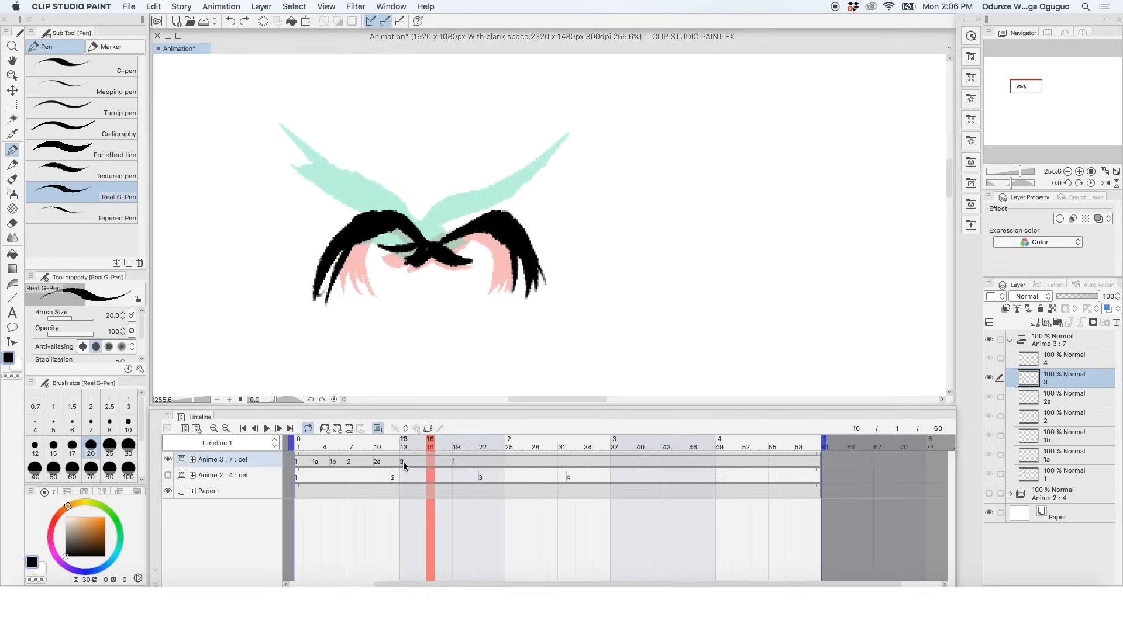
pyautogui.click(404, 466)
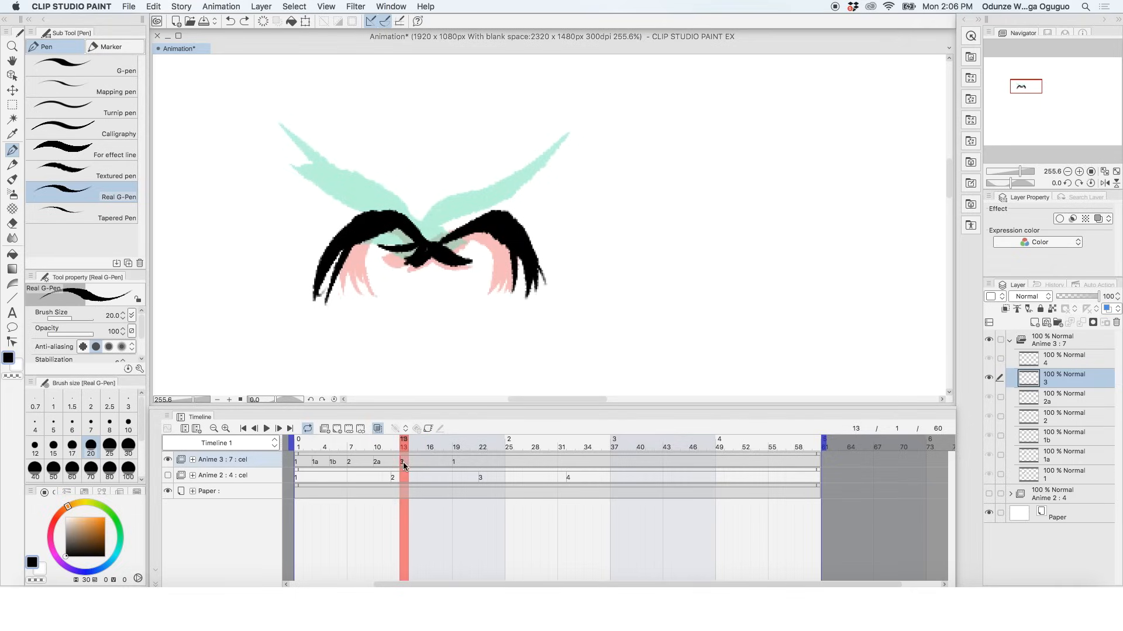
pyautogui.click(336, 432)
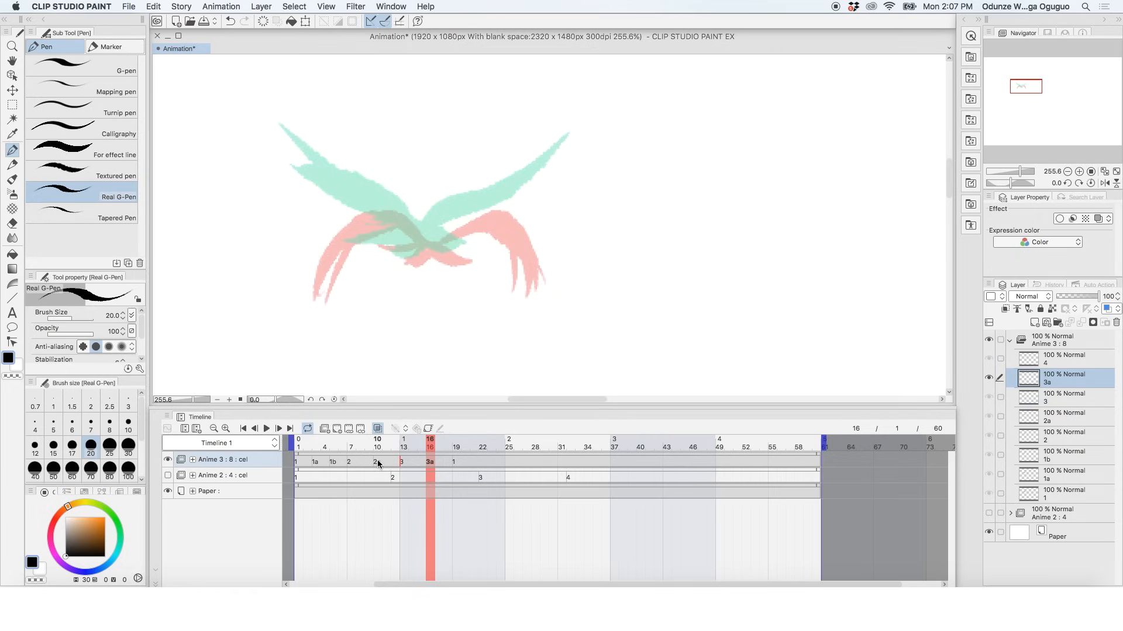
pyautogui.press('super+z')
pyautogui.click(419, 462)
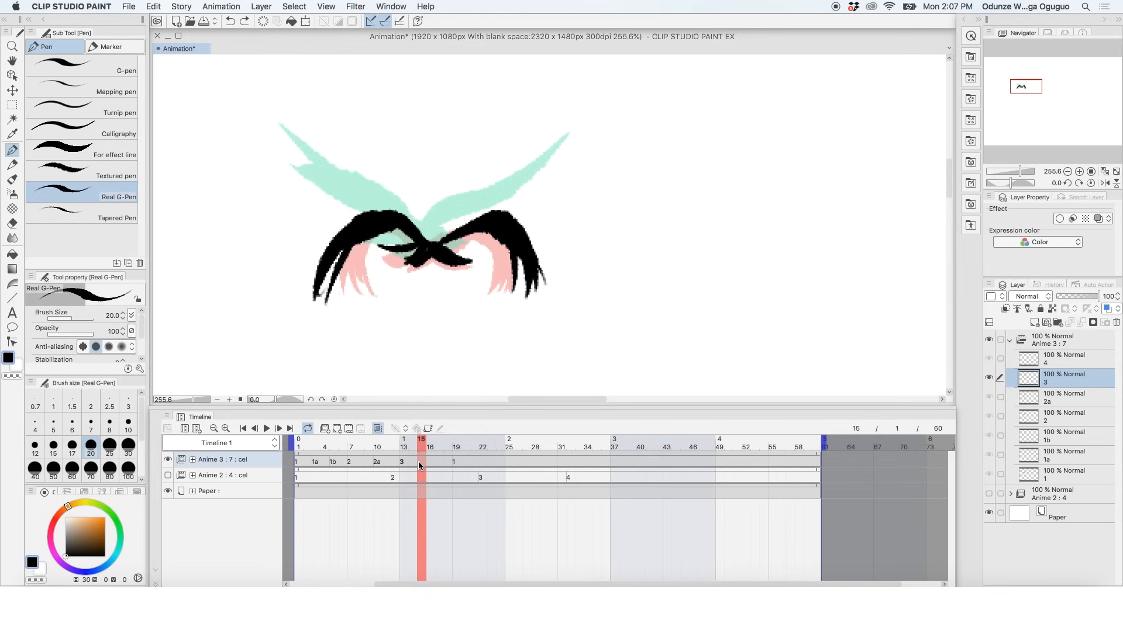
pyautogui.click(439, 461)
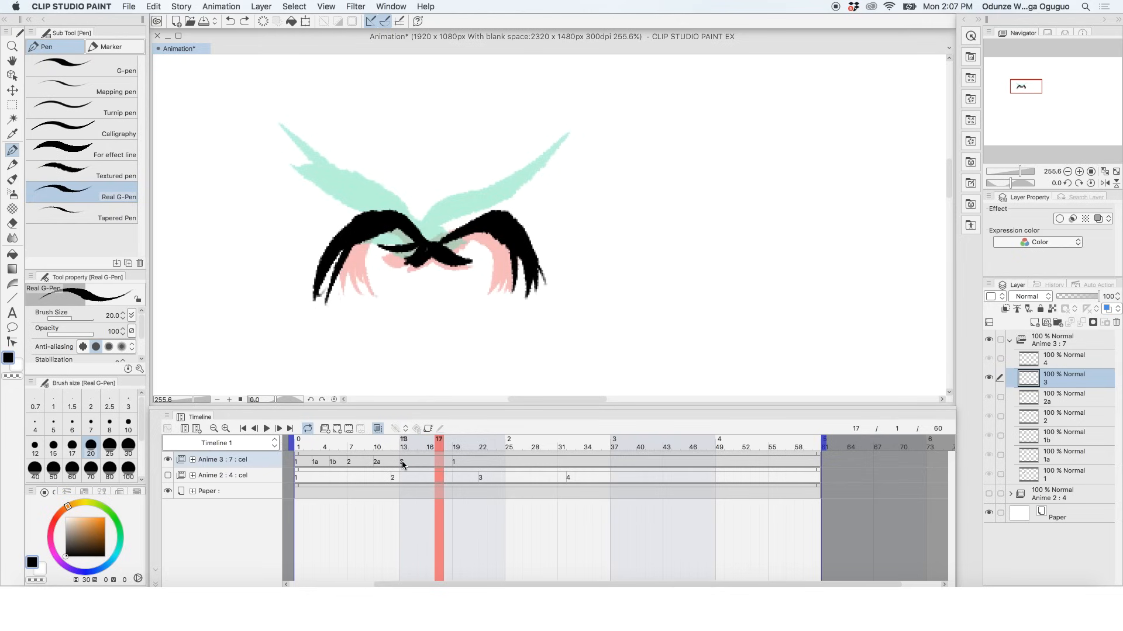
pyautogui.click(430, 462)
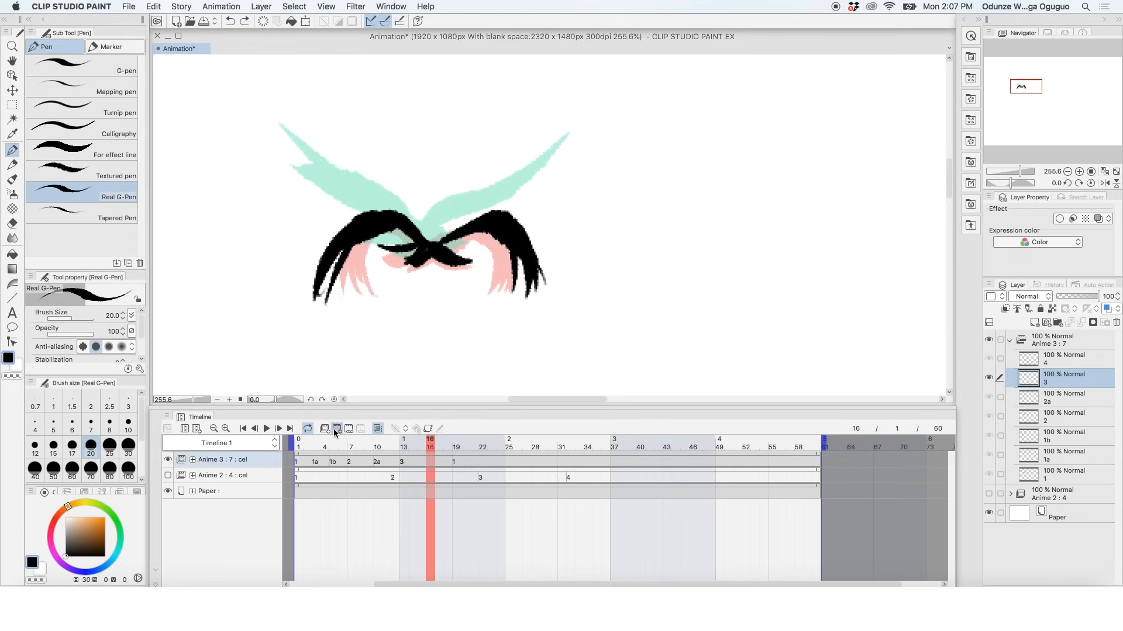
pyautogui.click(333, 429)
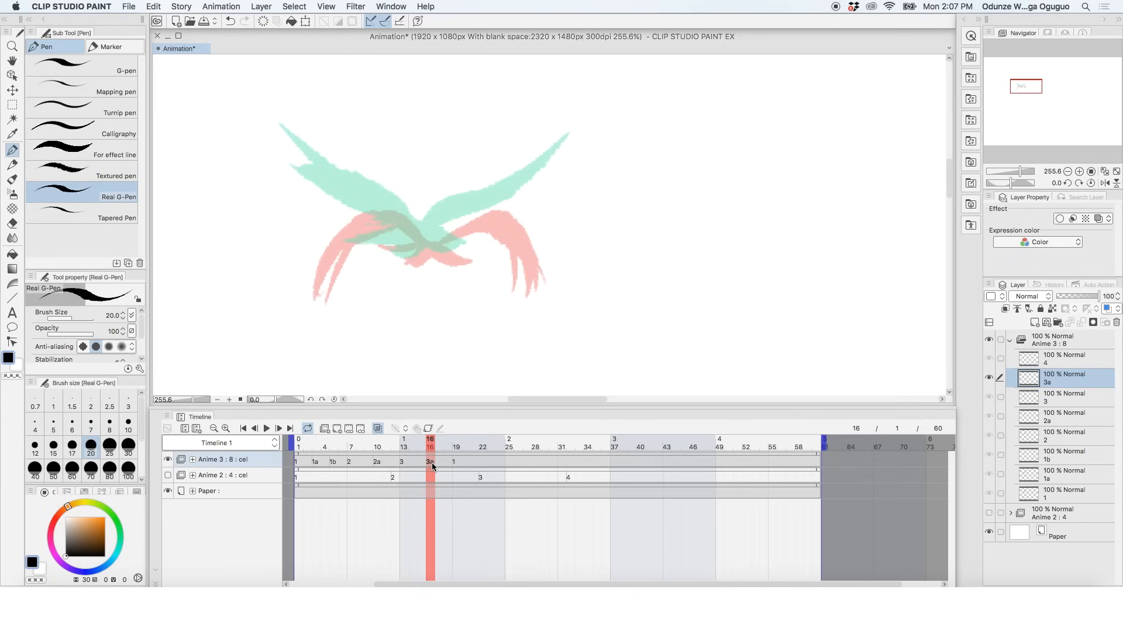
pyautogui.press('super+z')
# Try to place an in-between cel at frame 15 and compare its layer with cel 3, undoing the addition.
pyautogui.click(405, 462)
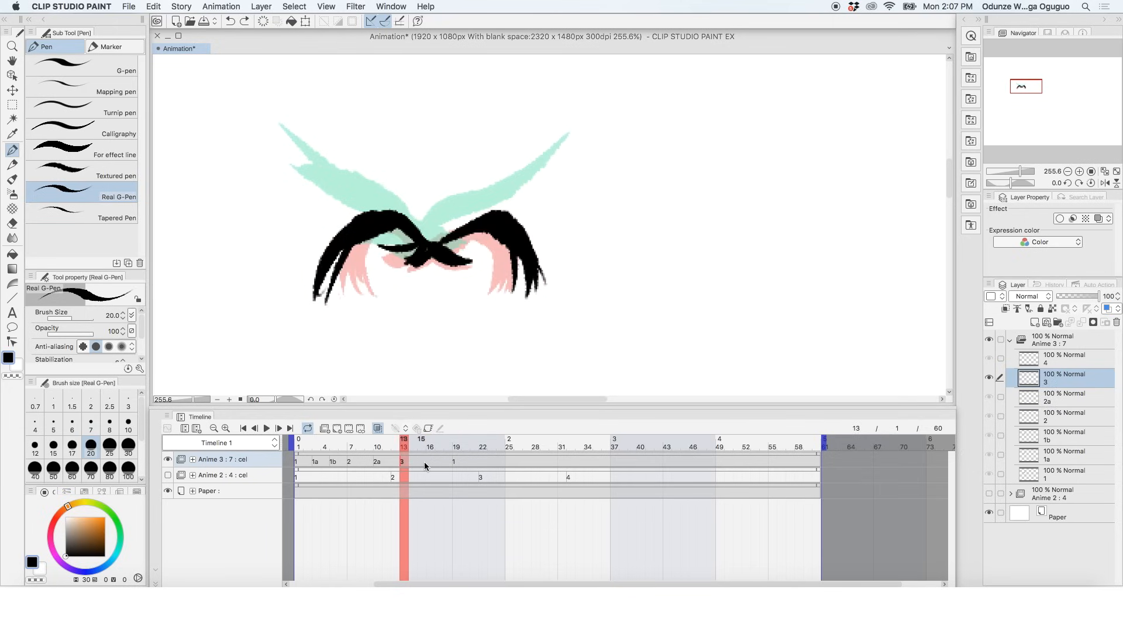
pyautogui.click(423, 462)
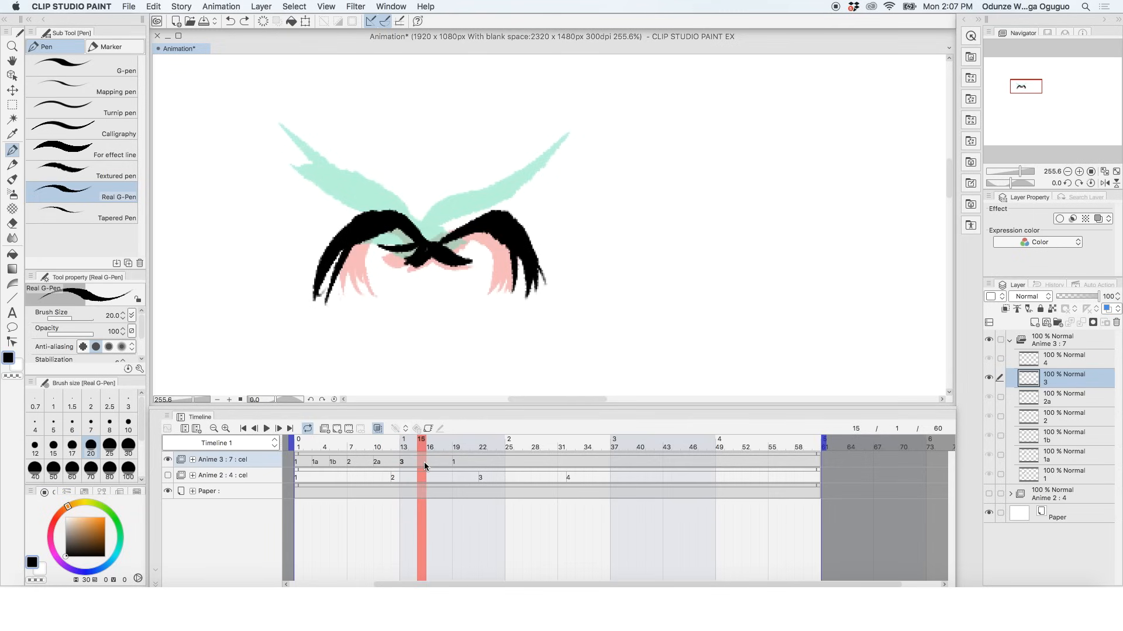
pyautogui.click(336, 428)
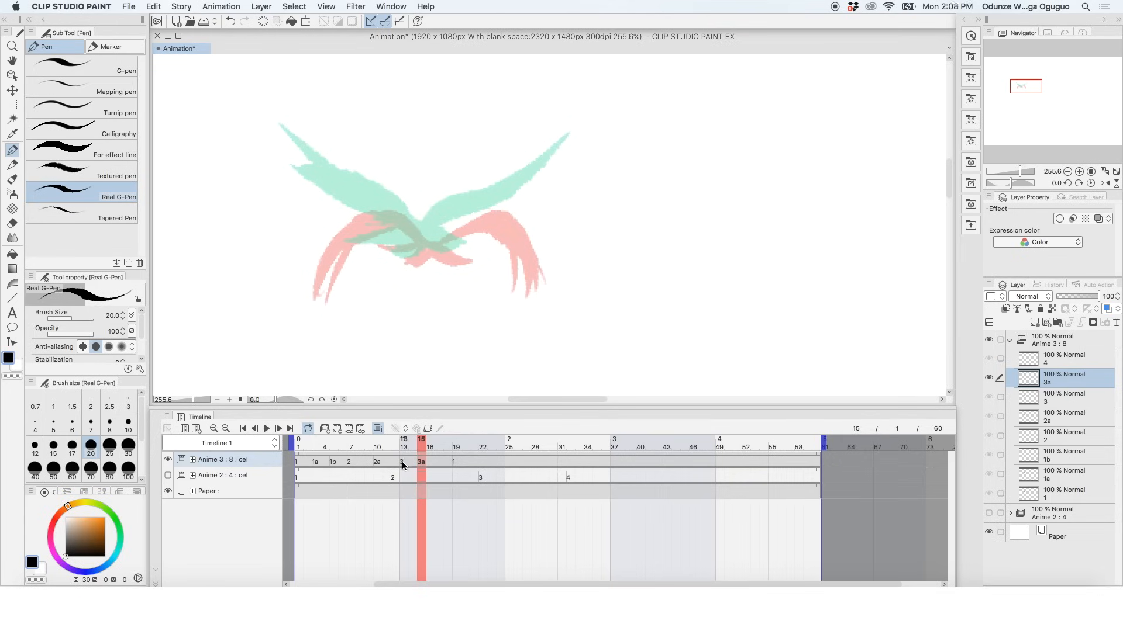
pyautogui.click(1068, 401)
pyautogui.click(1065, 382)
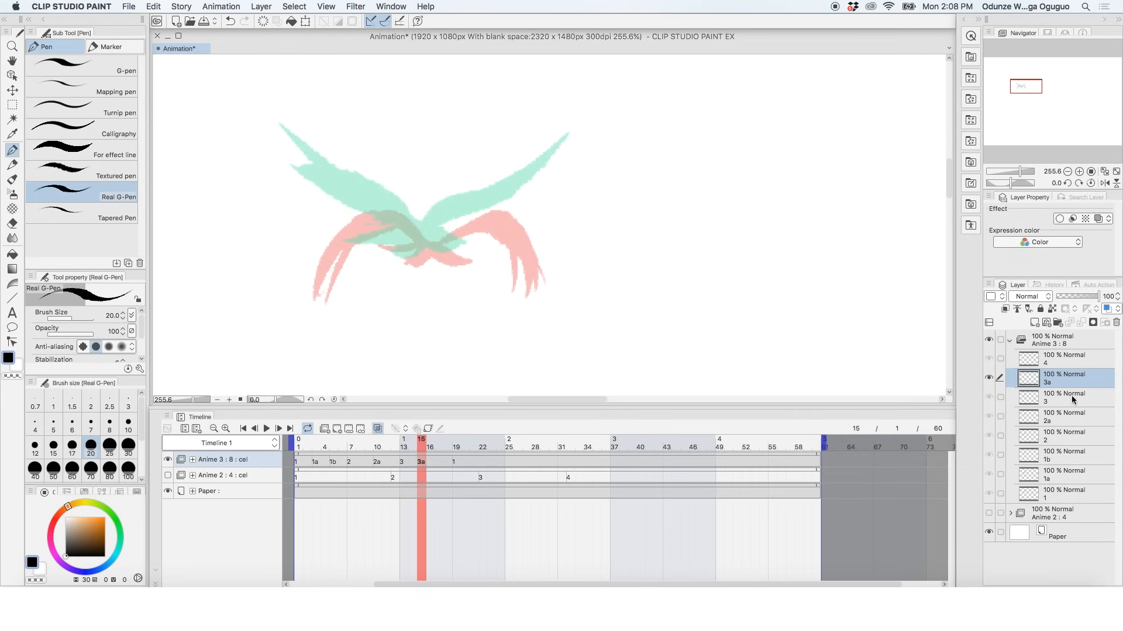
pyautogui.press('super+z')
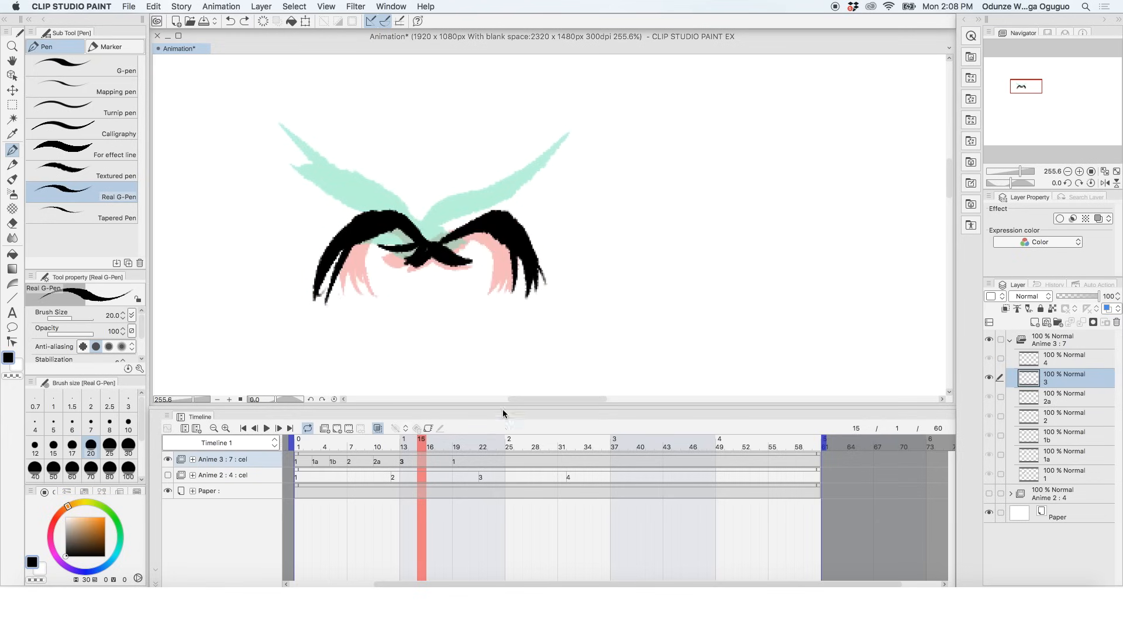
# Set cel 3's layer to 59% opacity and Multiply blending, and try adding a new cel at frame 16.
pyautogui.click(403, 467)
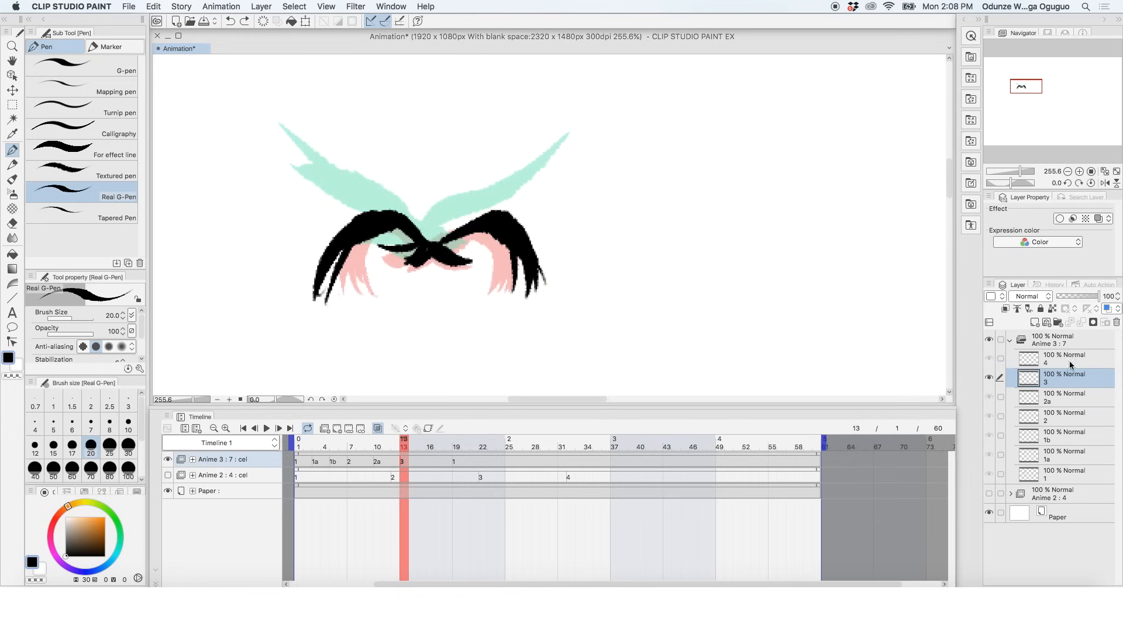
pyautogui.click(1083, 297)
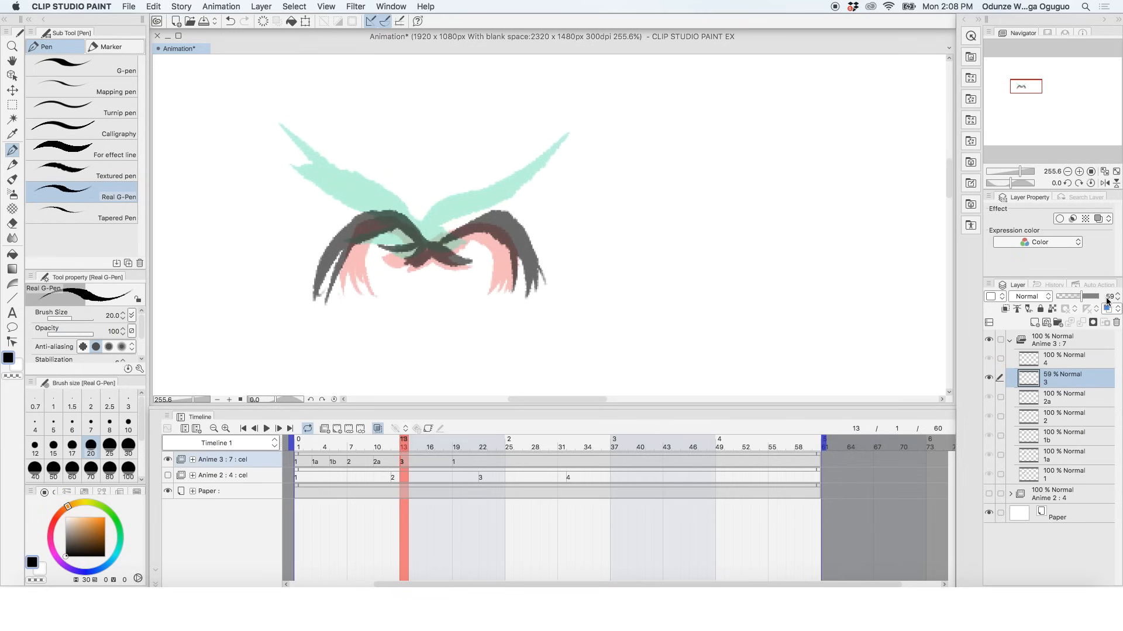
pyautogui.click(1027, 296)
pyautogui.click(1028, 333)
pyautogui.click(335, 430)
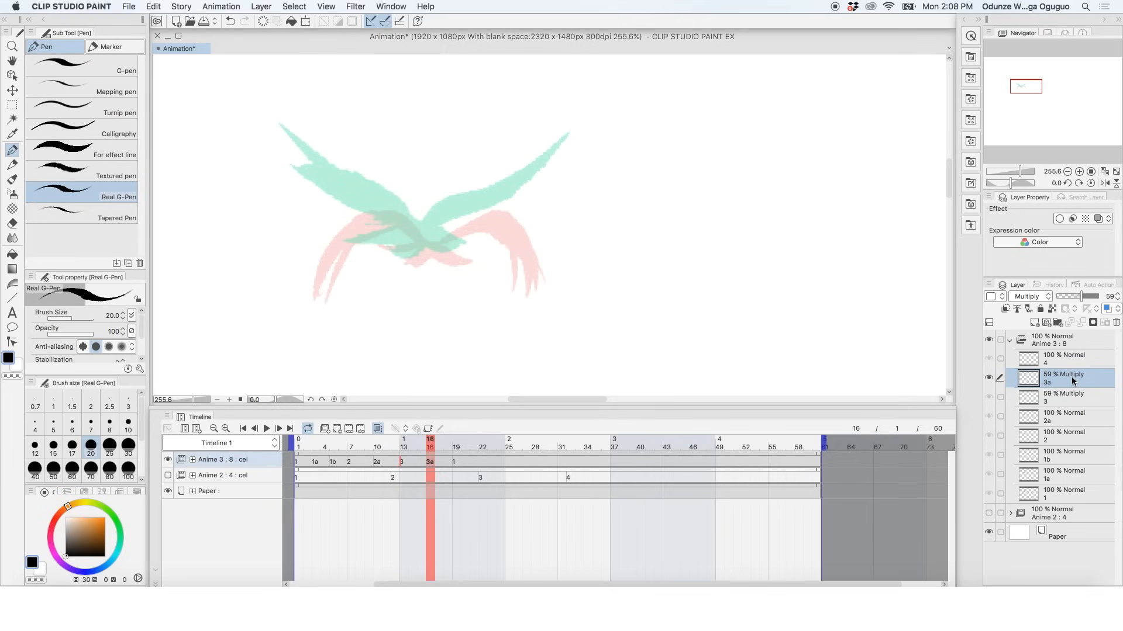
pyautogui.press('super+z')
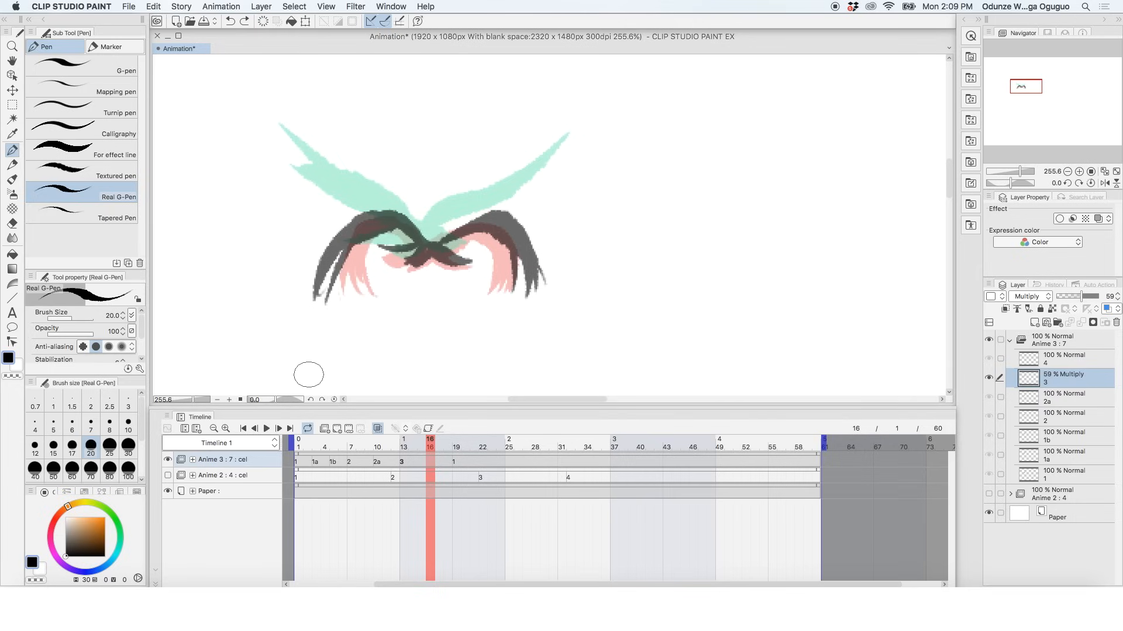
# Add a new in-between cel at frame 14, right after cel 3, and move it to frame 16.
pyautogui.click(419, 462)
pyautogui.click(415, 462)
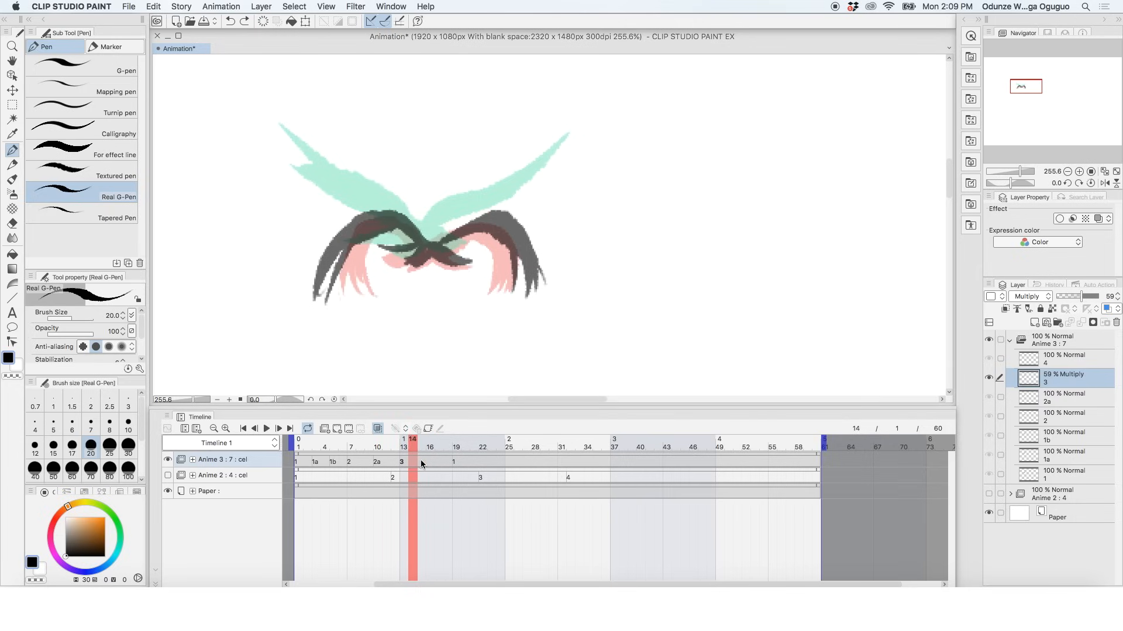
pyautogui.click(437, 462)
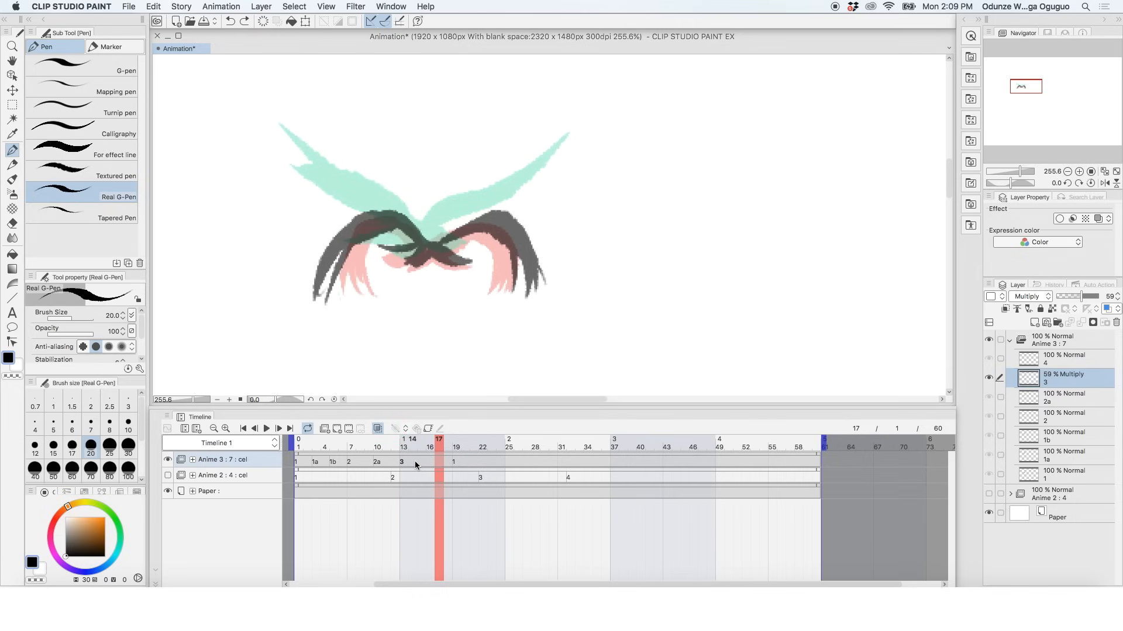
pyautogui.click(415, 461)
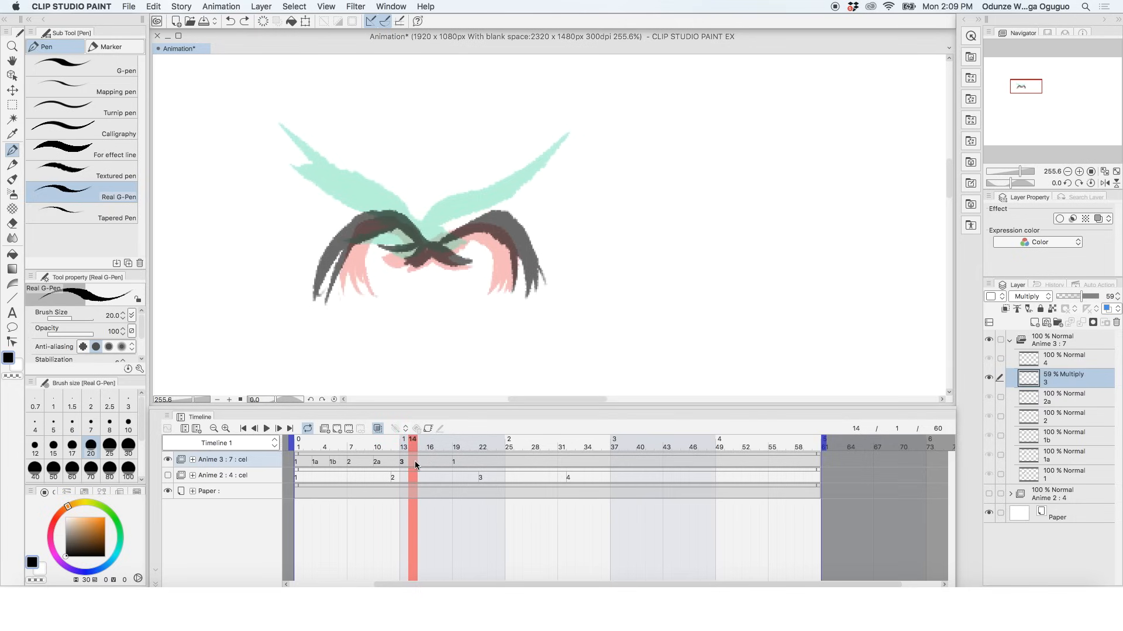
pyautogui.click(340, 429)
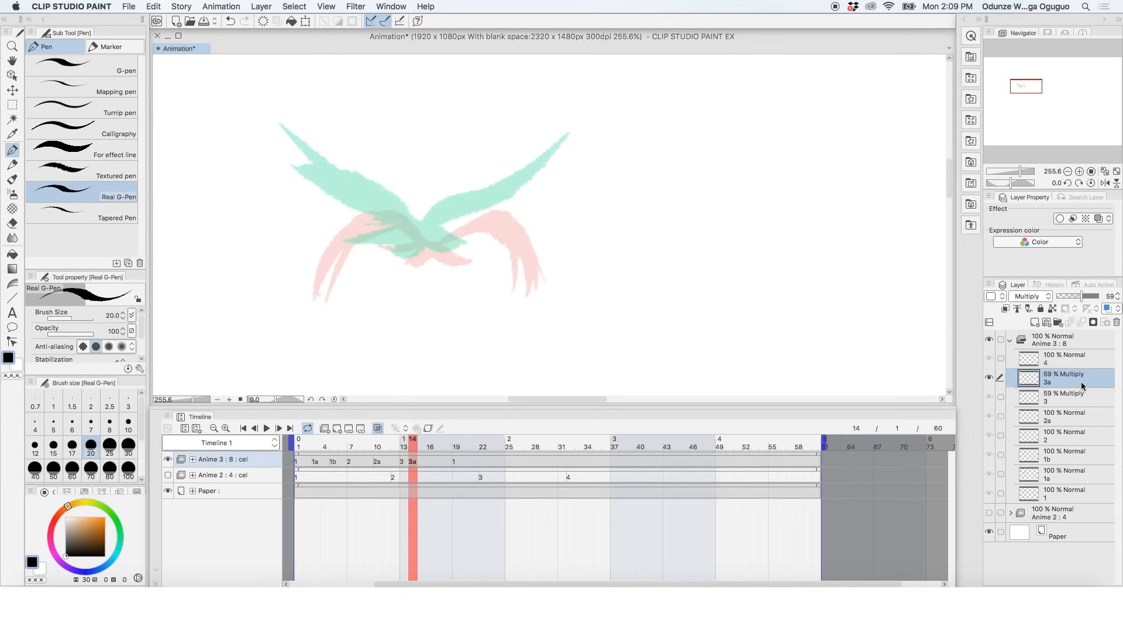
pyautogui.moveTo(412, 462); pyautogui.dragTo(427, 458)
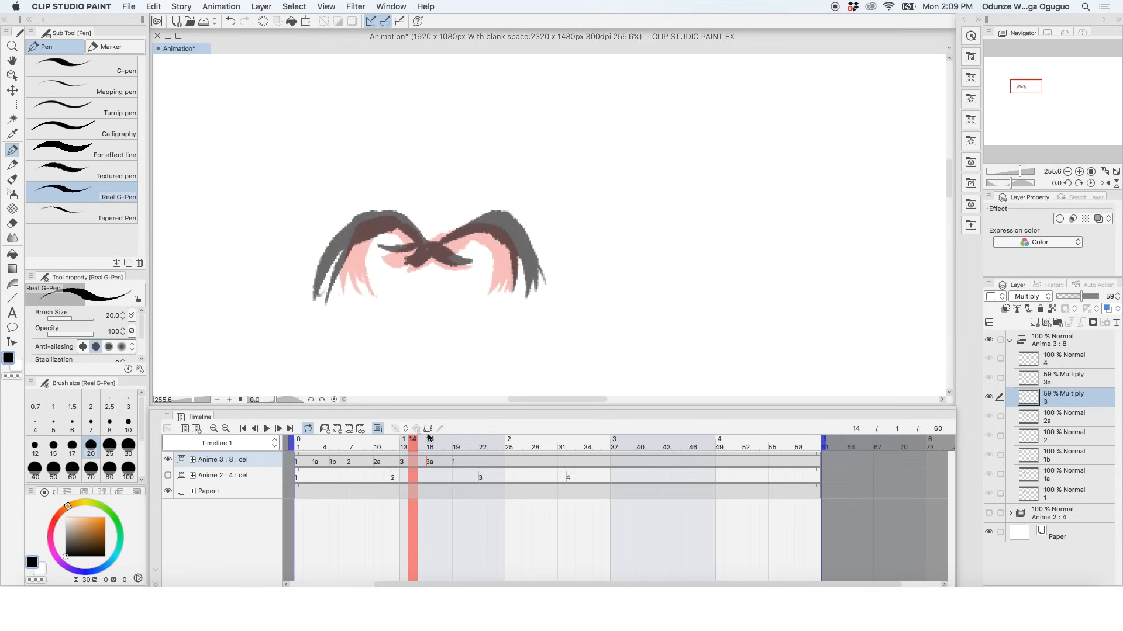
# Set the layers of cels 3a and 3 to 100% opacity and Normal blending.
pyautogui.click(378, 429)
pyautogui.press('Right')
pyautogui.press('Right')
pyautogui.moveTo(1083, 298); pyautogui.dragTo(1099, 297)
pyautogui.click(1036, 296)
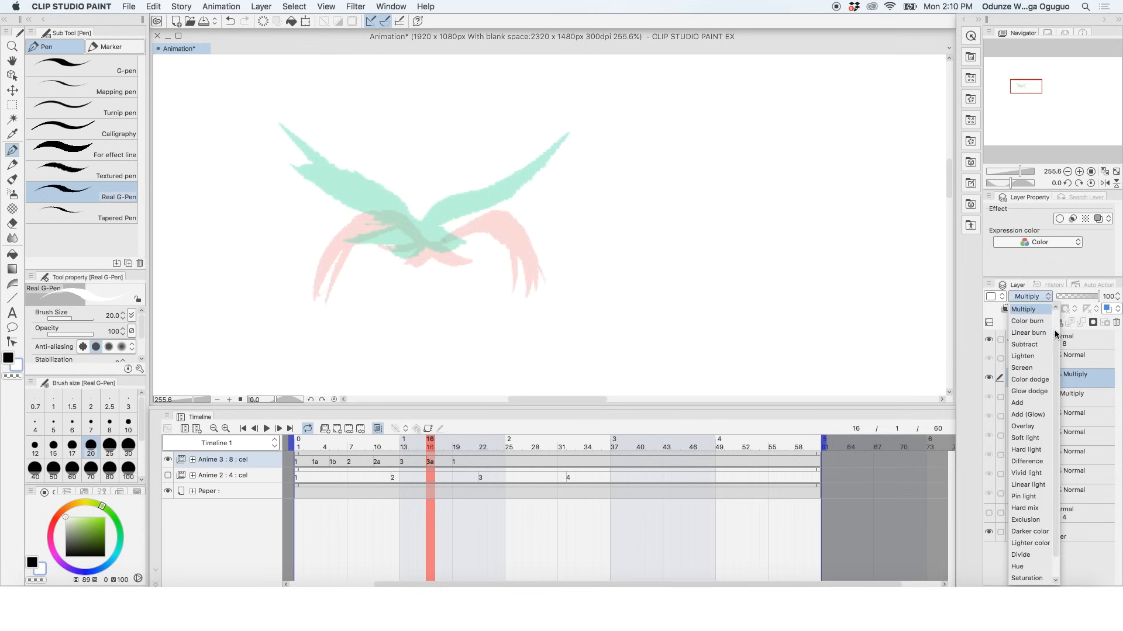
pyautogui.moveTo(1056, 333); pyautogui.dragTo(1056, 314)
pyautogui.click(1033, 312)
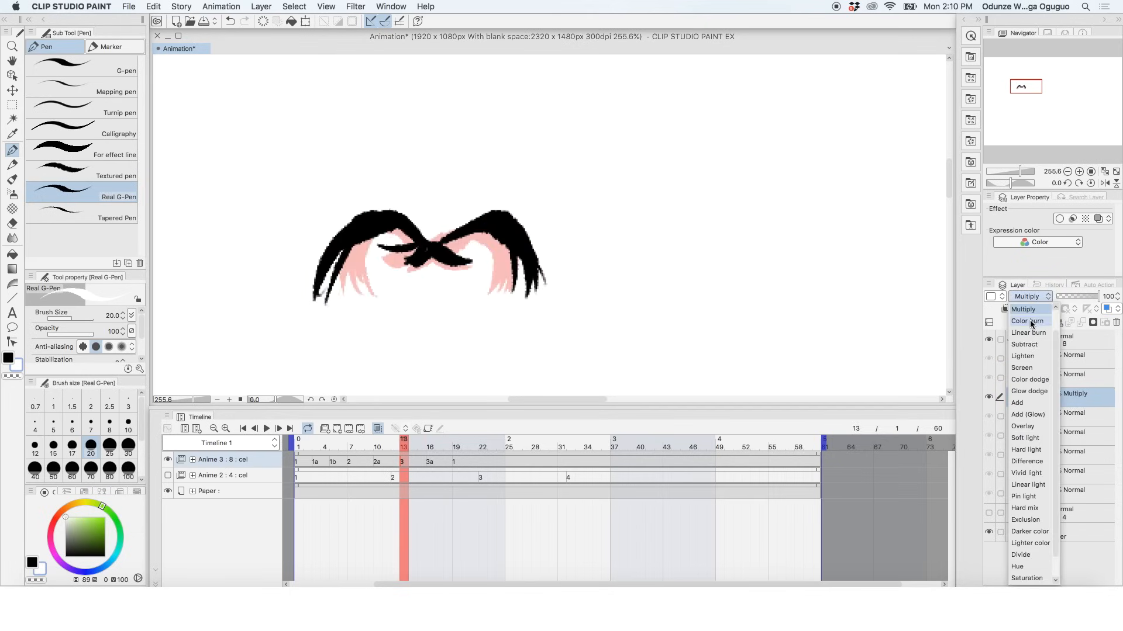
pyautogui.scroll(3, 1031, 324)
pyautogui.click(1035, 310)
# Draw the bird on cel 3a with slightly raised, curved wings, between the onion-skinned poses of cels 3 and 1.
pyautogui.click(433, 510)
pyautogui.moveTo(439, 240)
pyautogui.mouseDown()
pyautogui.moveTo(553, 200)
pyautogui.moveTo(566, 251)
pyautogui.mouseUp()
pyautogui.moveTo(303, 251); pyautogui.dragTo(439, 238)
pyautogui.moveTo(481, 206); pyautogui.dragTo(574, 210)
pyautogui.moveTo(435, 237)
pyautogui.mouseDown()
pyautogui.moveTo(375, 251)
pyautogui.moveTo(491, 256)
pyautogui.mouseUp()
# Add cel 3b at frame 17 and draw the bird with outstretched wings, between the poses of cels 3a and 1.
pyautogui.click(440, 461)
pyautogui.click(336, 429)
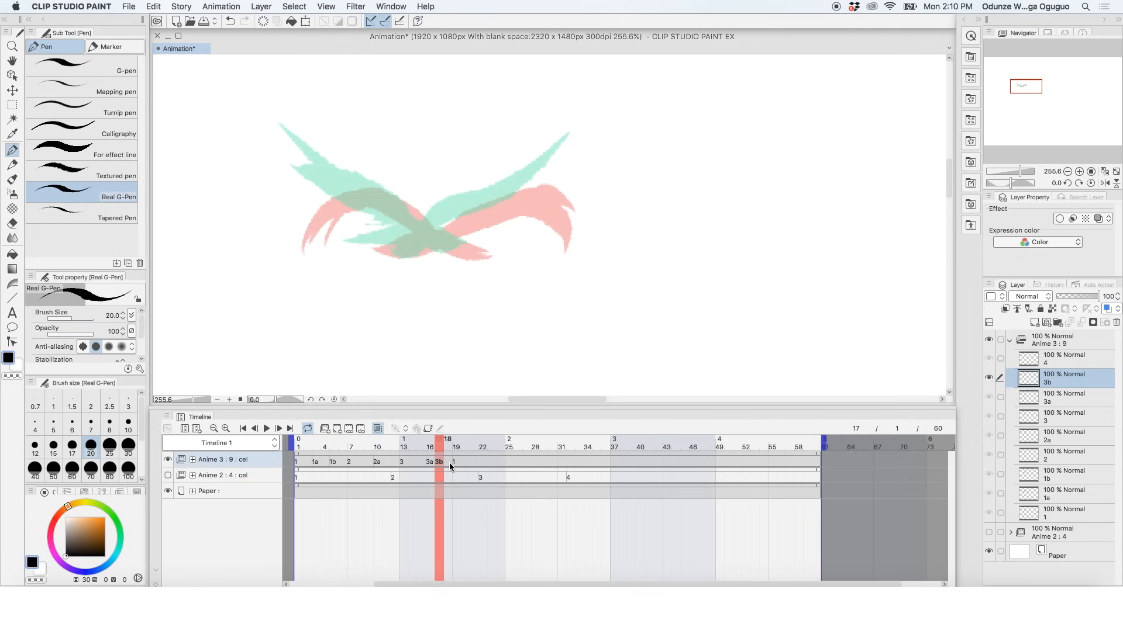
pyautogui.moveTo(437, 229)
pyautogui.mouseDown()
pyautogui.moveTo(607, 187)
pyautogui.moveTo(280, 207)
pyautogui.mouseUp()
pyautogui.moveTo(379, 202); pyautogui.dragTo(437, 235)
pyautogui.moveTo(538, 196); pyautogui.dragTo(593, 204)
pyautogui.press('c')
pyautogui.moveTo(551, 208); pyautogui.dragTo(500, 209)
pyautogui.moveTo(518, 166); pyautogui.dragTo(576, 178)
pyautogui.press('c')
pyautogui.moveTo(436, 231)
pyautogui.mouseDown()
pyautogui.moveTo(386, 244)
pyautogui.moveTo(419, 252)
pyautogui.mouseUp()
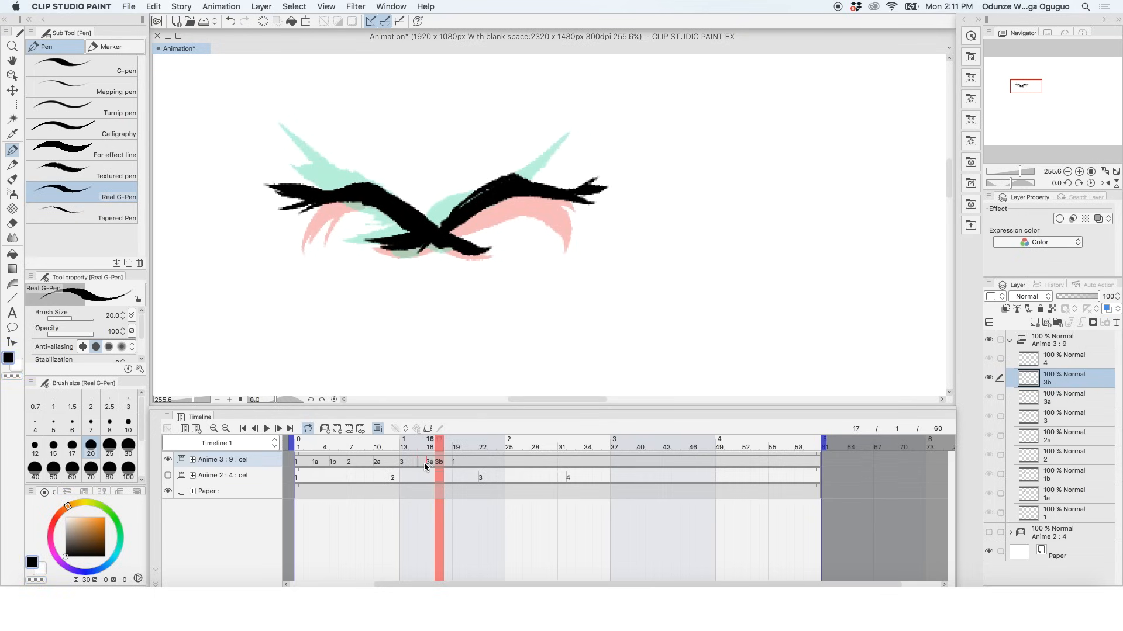
# Move cel 3a to frame 15 and play the wing cycle from frame 1.
pyautogui.click(456, 463)
pyautogui.click(301, 447)
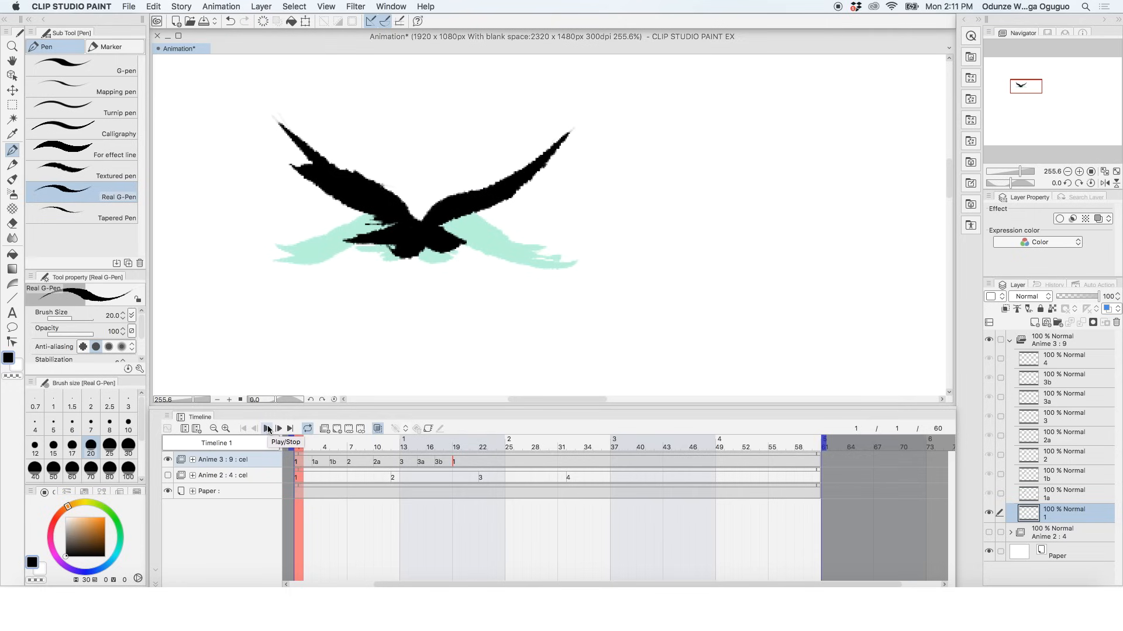
pyautogui.click(267, 428)
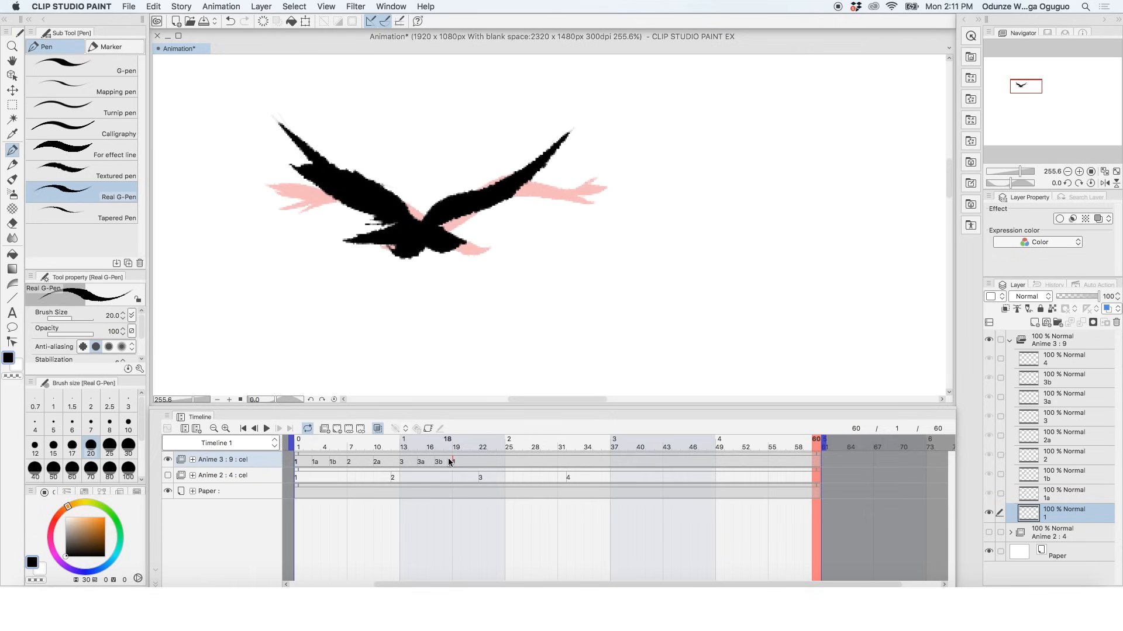
# Copy cels 1a to 3b to frame 21 onward, repeat the whole sequence from frame 37, and extend the timeline to 72 frames.
pyautogui.moveTo(449, 464); pyautogui.dragTo(307, 459)
pyautogui.moveTo(319, 463); pyautogui.dragTo(475, 466)
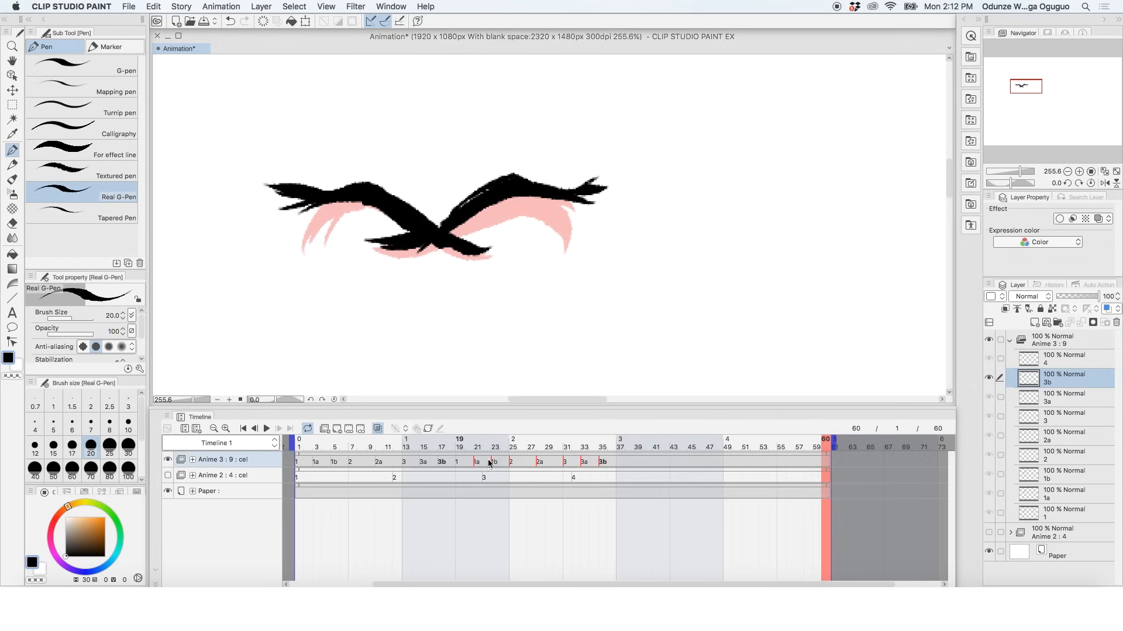
pyautogui.moveTo(620, 459); pyautogui.dragTo(291, 469)
pyautogui.moveTo(302, 465); pyautogui.dragTo(623, 457)
pyautogui.moveTo(750, 444); pyautogui.dragTo(854, 443)
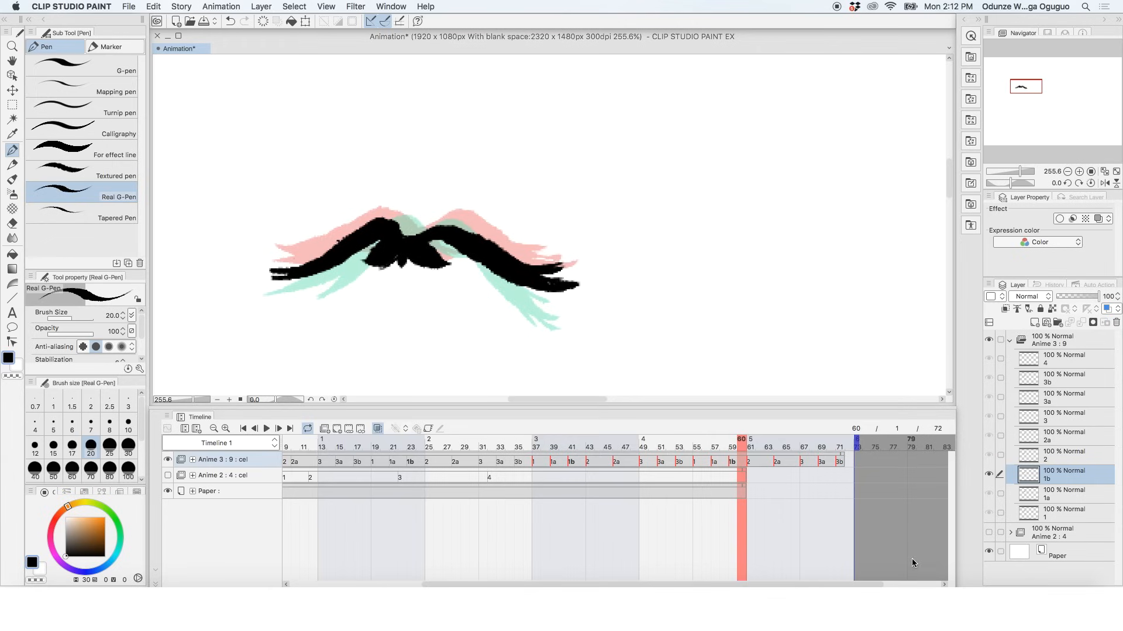
# Try shortening the Anime 3 clip to end at frame 66, and check frame 68 beyond its end.
pyautogui.click(842, 455)
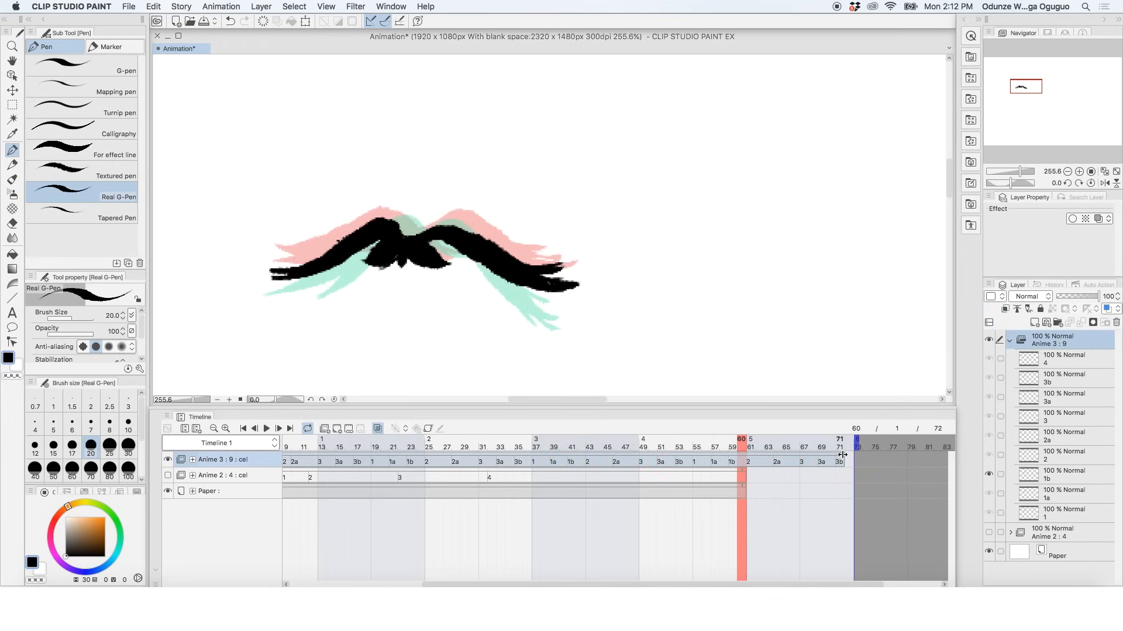
pyautogui.moveTo(846, 455); pyautogui.dragTo(800, 454)
pyautogui.click(817, 448)
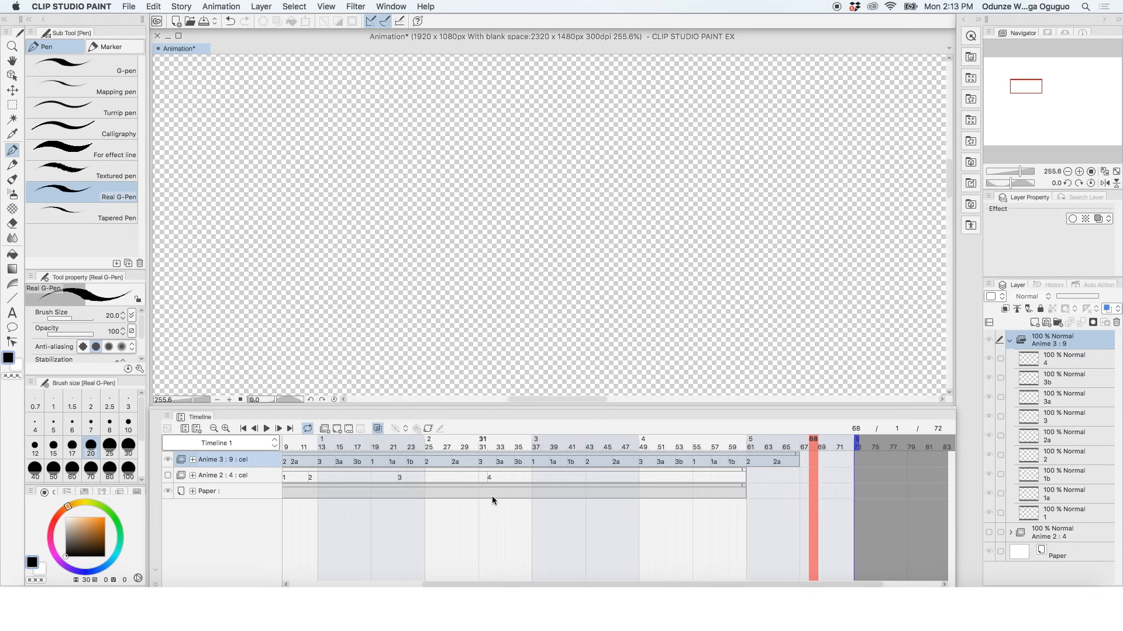
# Extend the Paper, Anime 3 and Anime 2 clips to the end of the 72-frame timeline.
pyautogui.moveTo(746, 489); pyautogui.dragTo(853, 486)
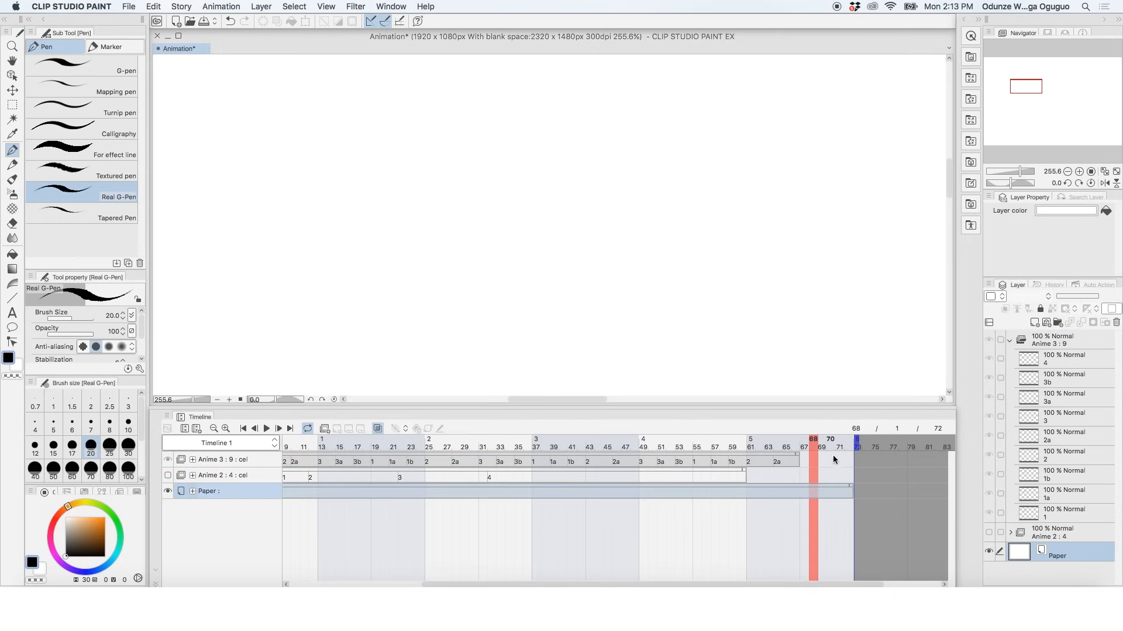
pyautogui.moveTo(798, 455); pyautogui.dragTo(854, 452)
pyautogui.moveTo(745, 475); pyautogui.dragTo(856, 470)
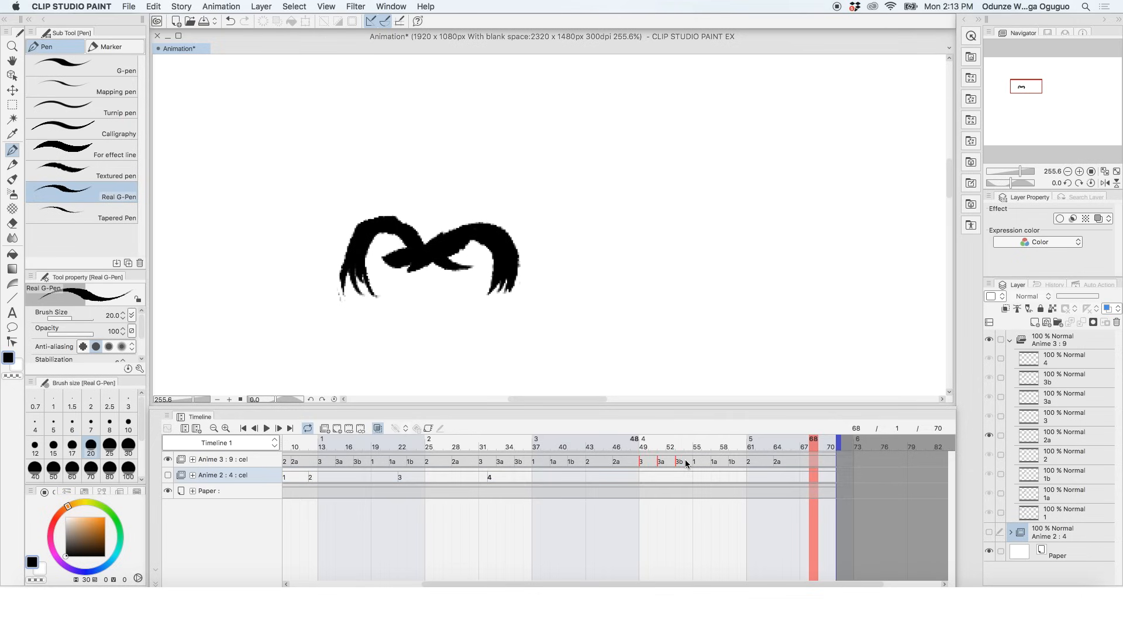
# Assign the existing cel 3 to frame 67 on the Anime 3 track.
pyautogui.click(798, 464)
pyautogui.click(804, 463)
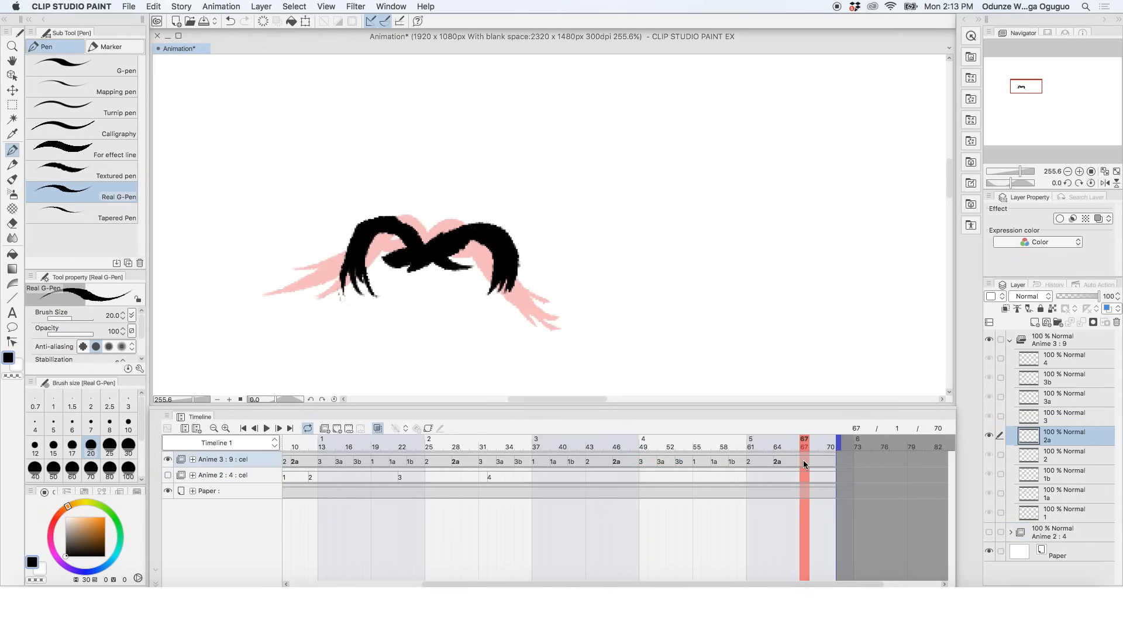
pyautogui.click(349, 431)
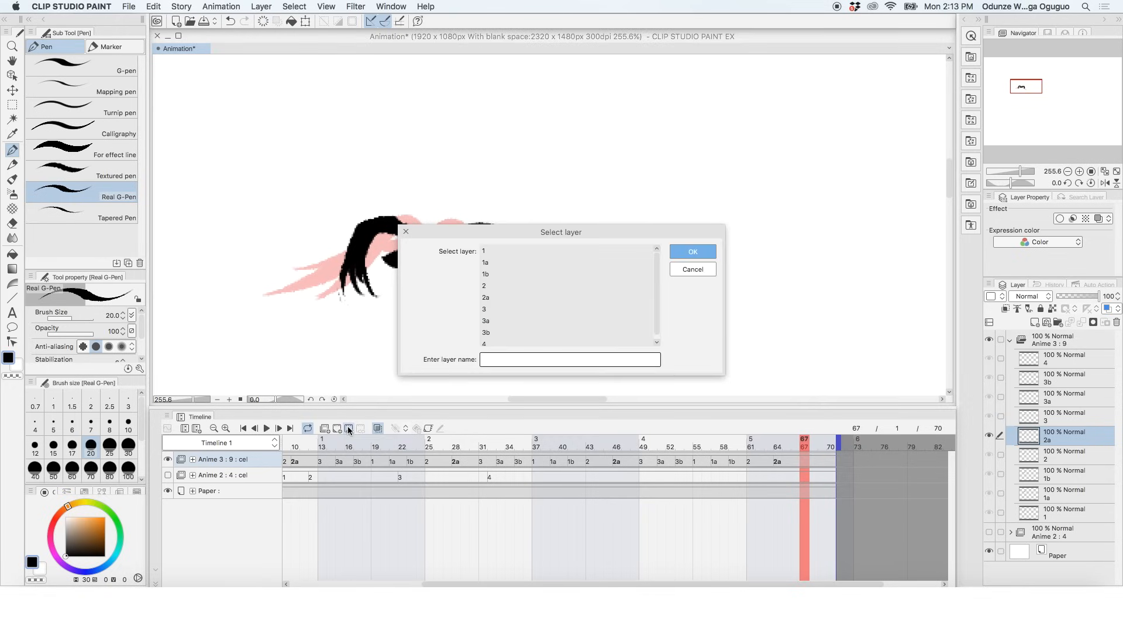
pyautogui.click(492, 309)
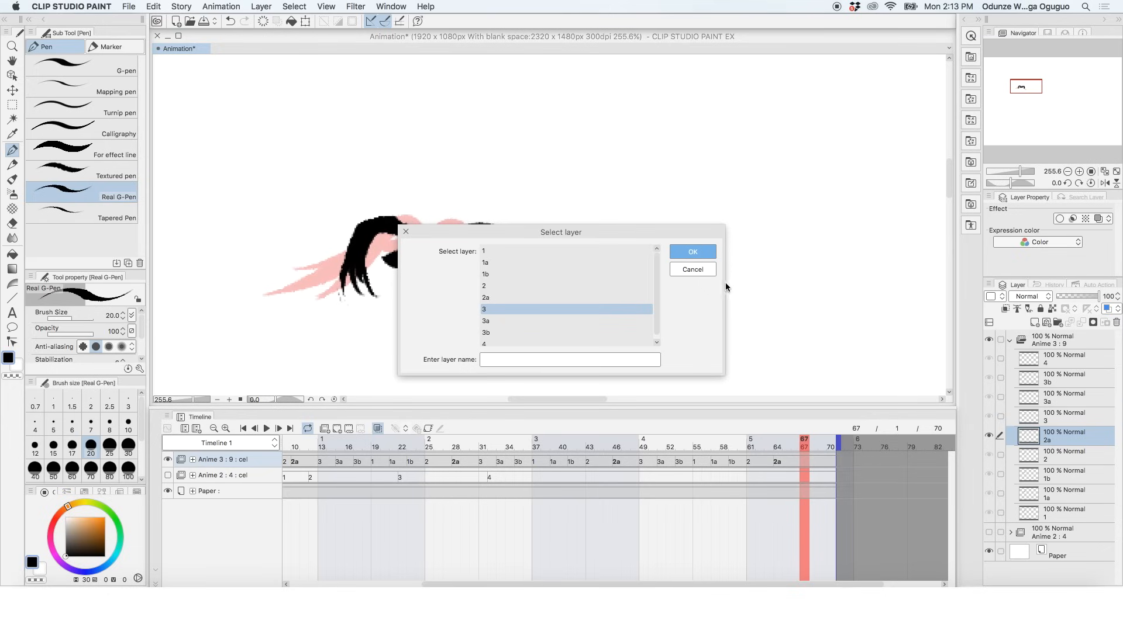
pyautogui.click(693, 252)
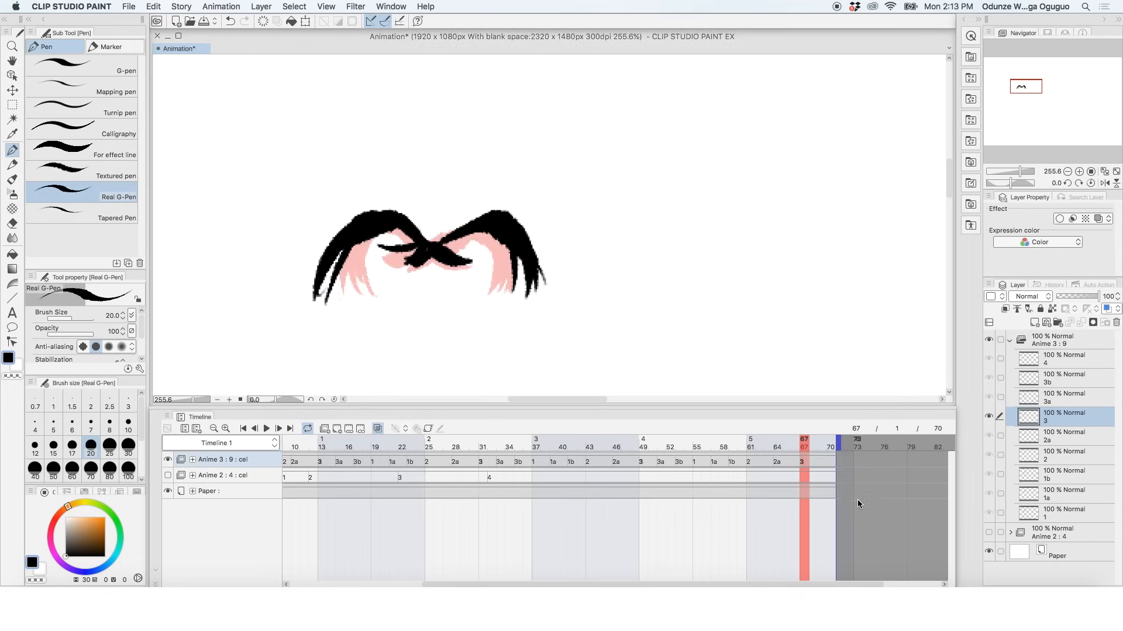
# Set the timeline end to frame 72 and assign cel 3a to frame 69 and cel 3b to frame 71.
pyautogui.moveTo(839, 443); pyautogui.dragTo(853, 443)
pyautogui.click(822, 464)
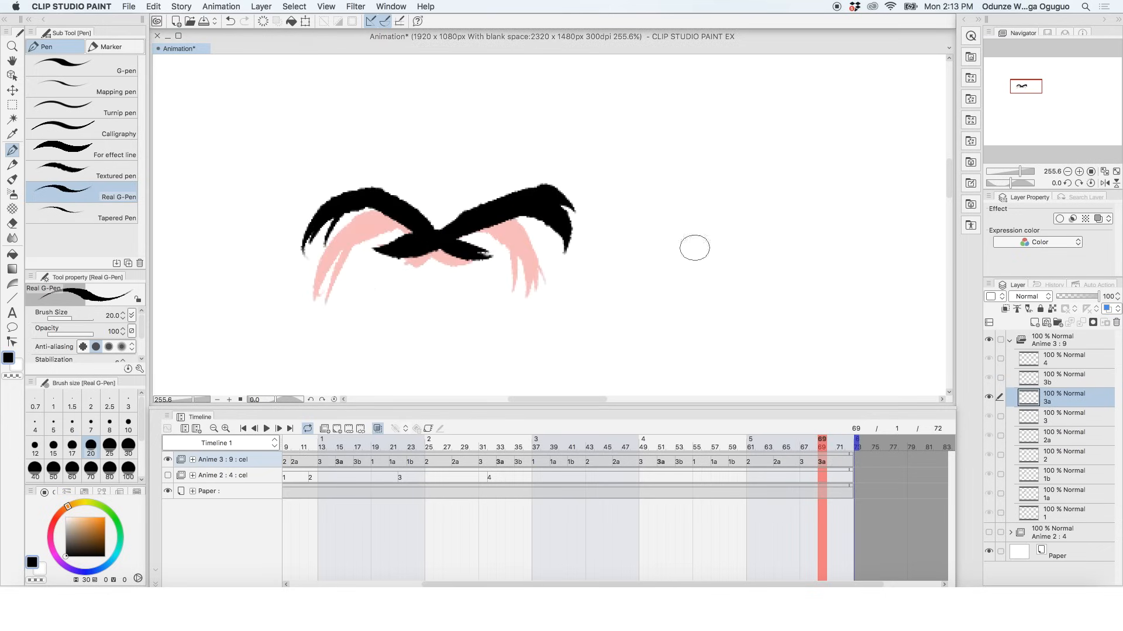
pyautogui.click(840, 467)
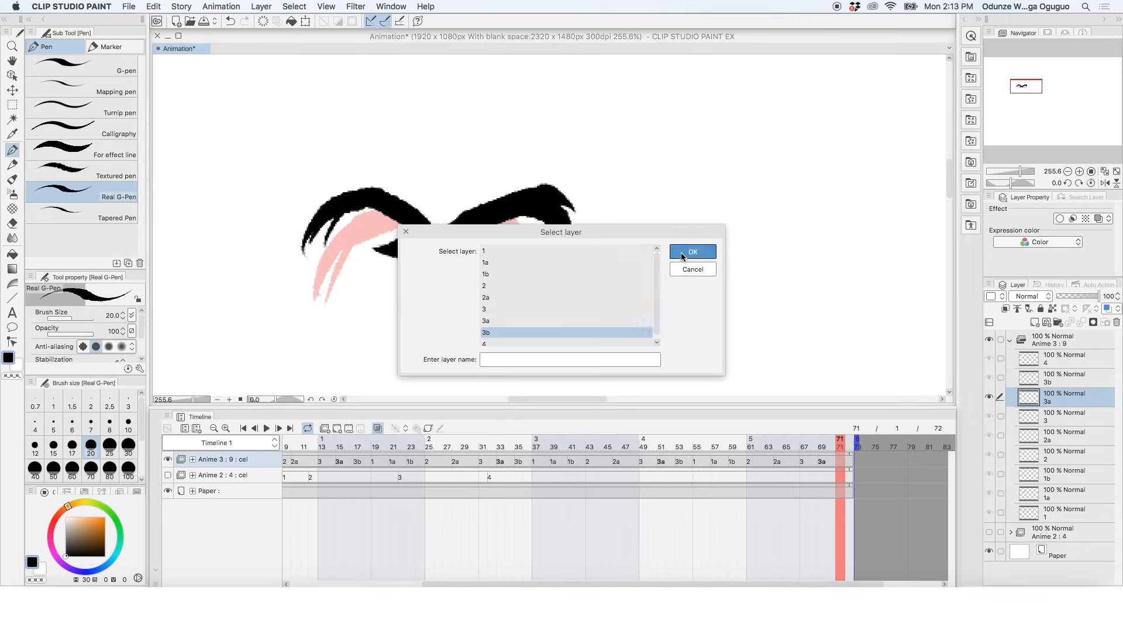
pyautogui.click(690, 252)
# Shorten the timeline to 54 frames and play the flapping loop at that length.
pyautogui.click(267, 430)
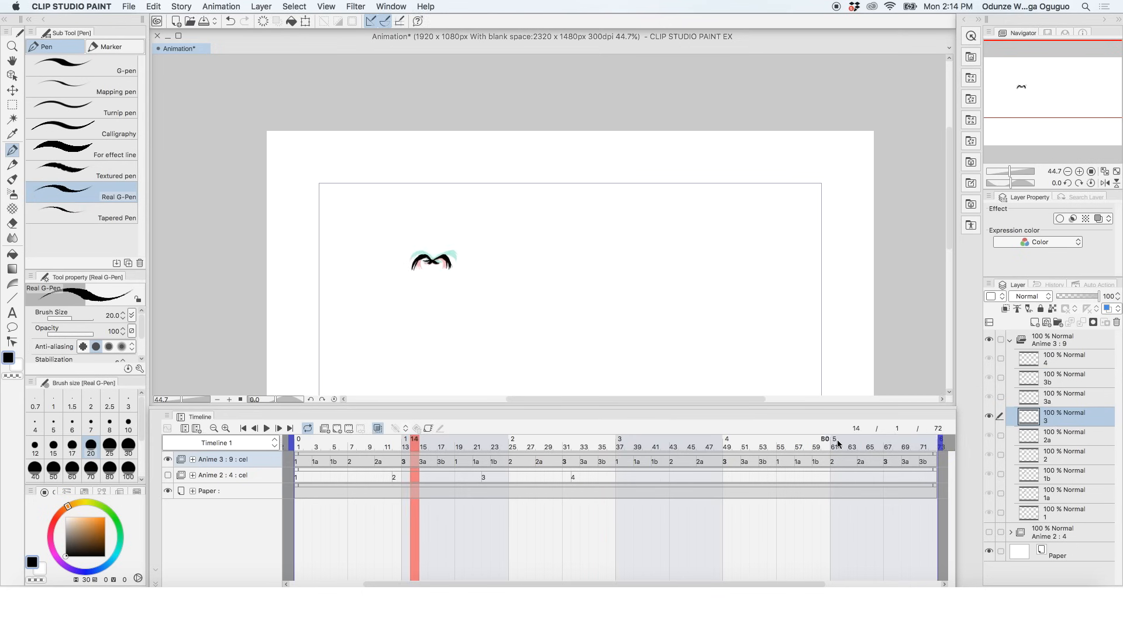
pyautogui.moveTo(941, 442); pyautogui.dragTo(778, 446)
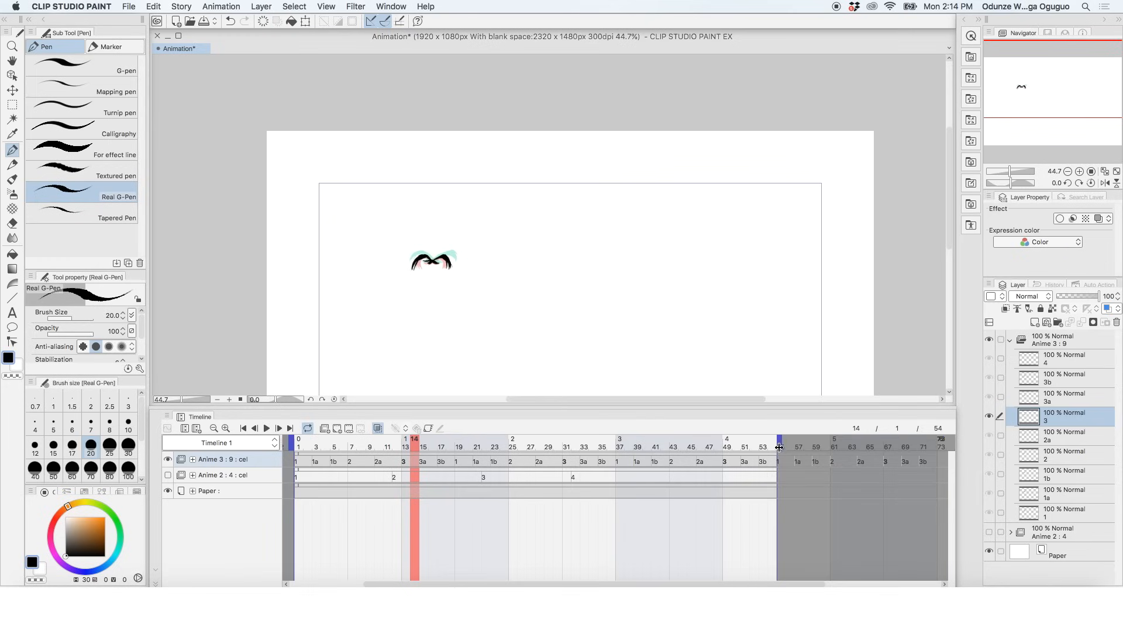
pyautogui.click(267, 429)
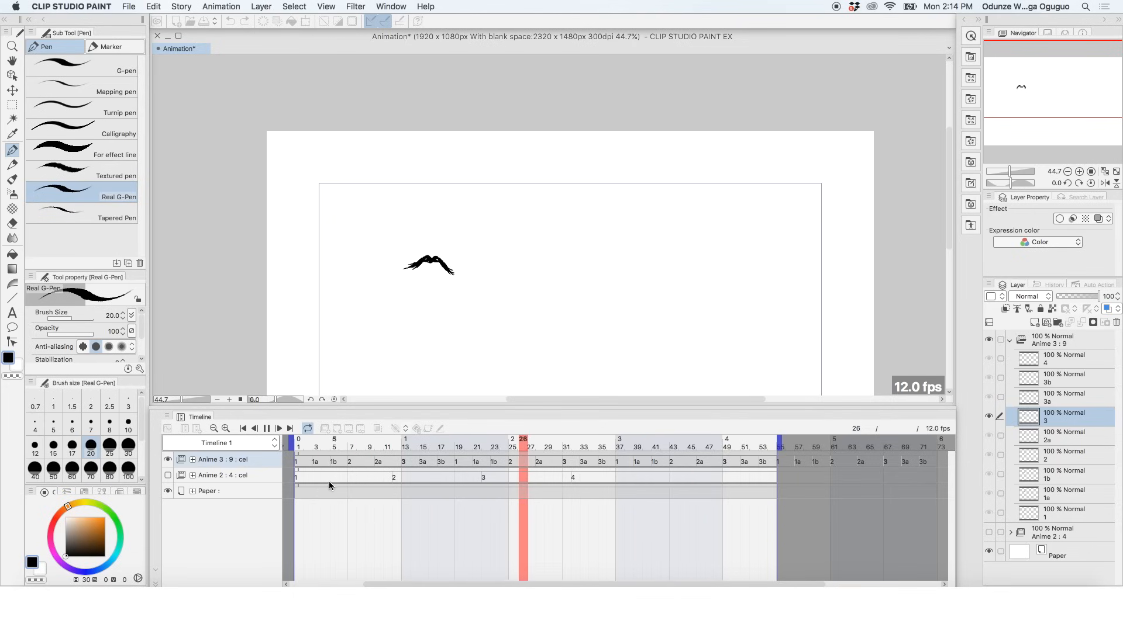
pyautogui.click(268, 429)
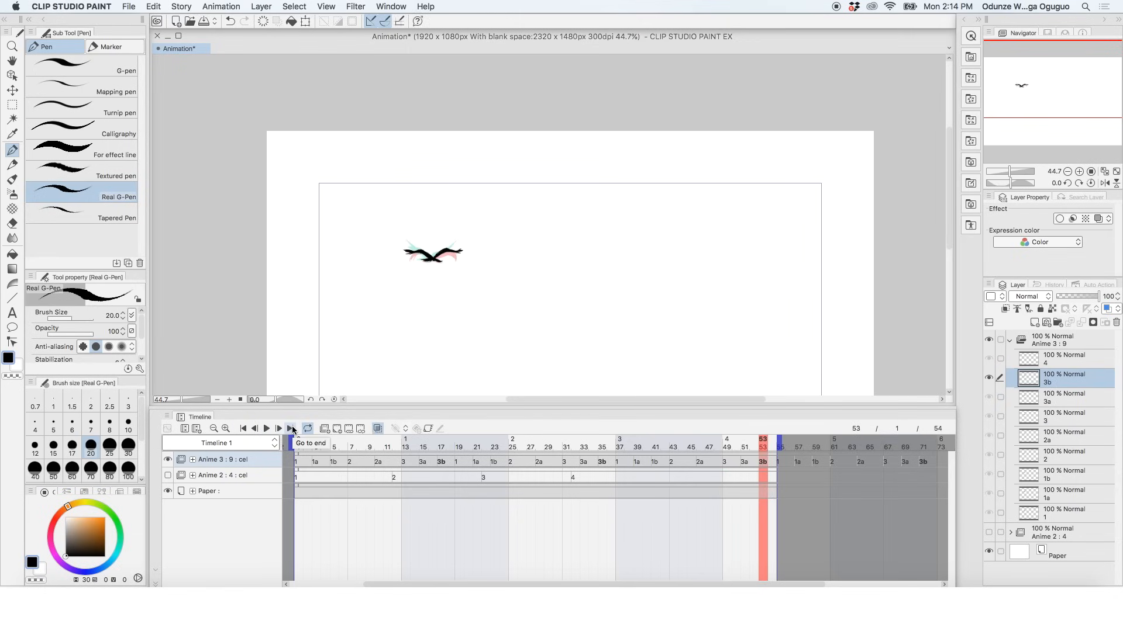
# Go to the last and first frames, step forward and back through the opening frames, and play the loop.
pyautogui.click(290, 429)
pyautogui.click(244, 429)
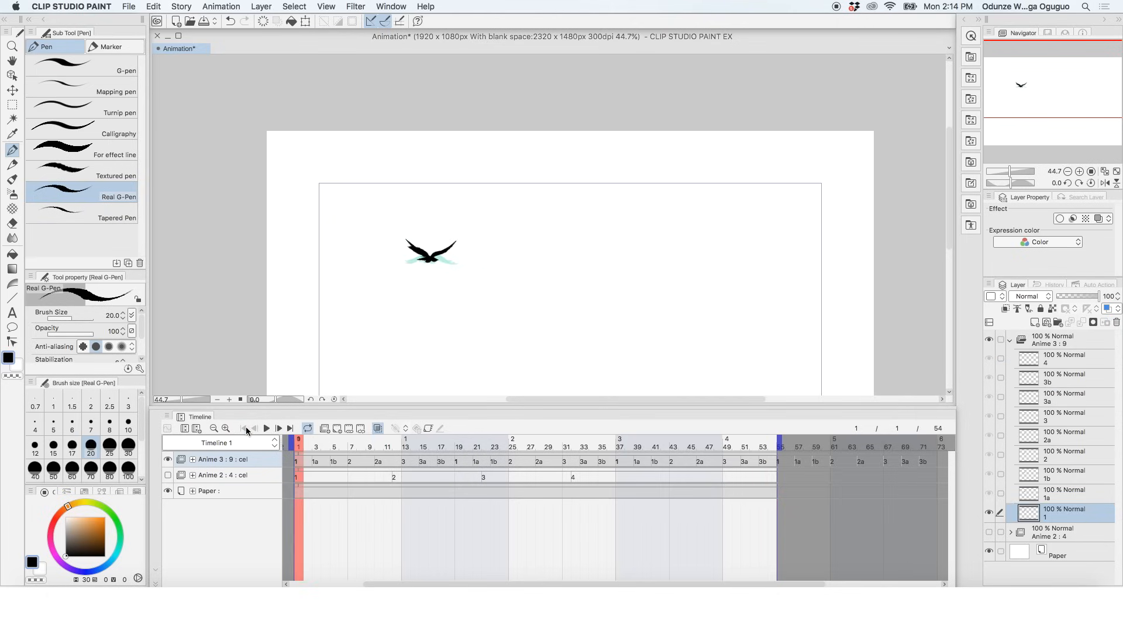
pyautogui.click(275, 429)
pyautogui.click(276, 430)
pyautogui.click(276, 430)
pyautogui.click(276, 429)
pyautogui.click(255, 429)
pyautogui.click(255, 429)
pyautogui.click(255, 430)
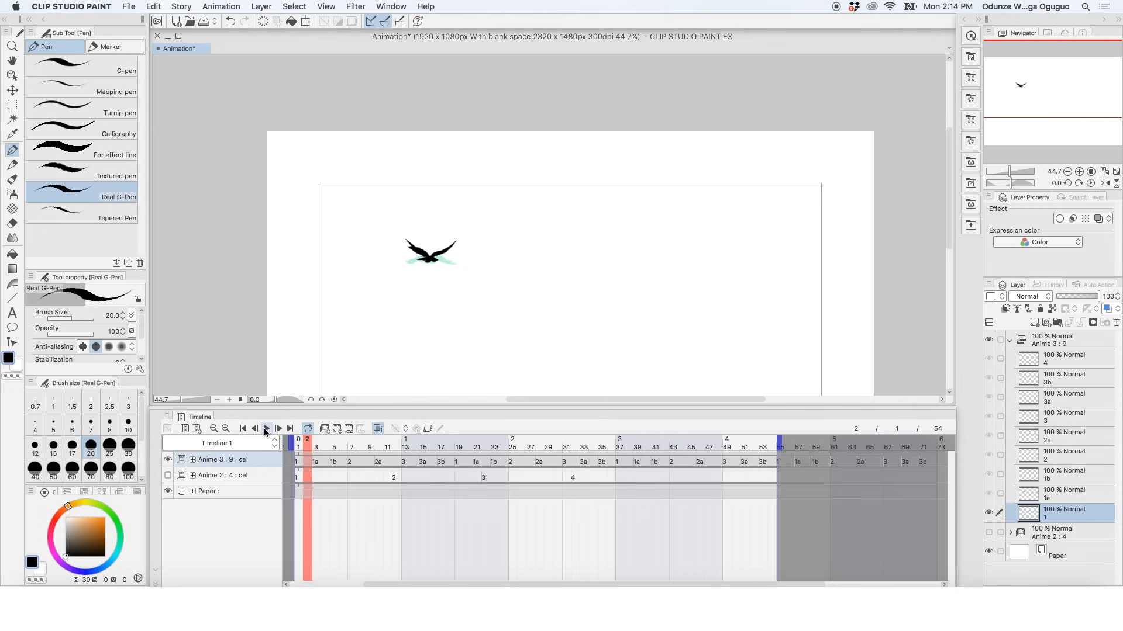
pyautogui.click(266, 429)
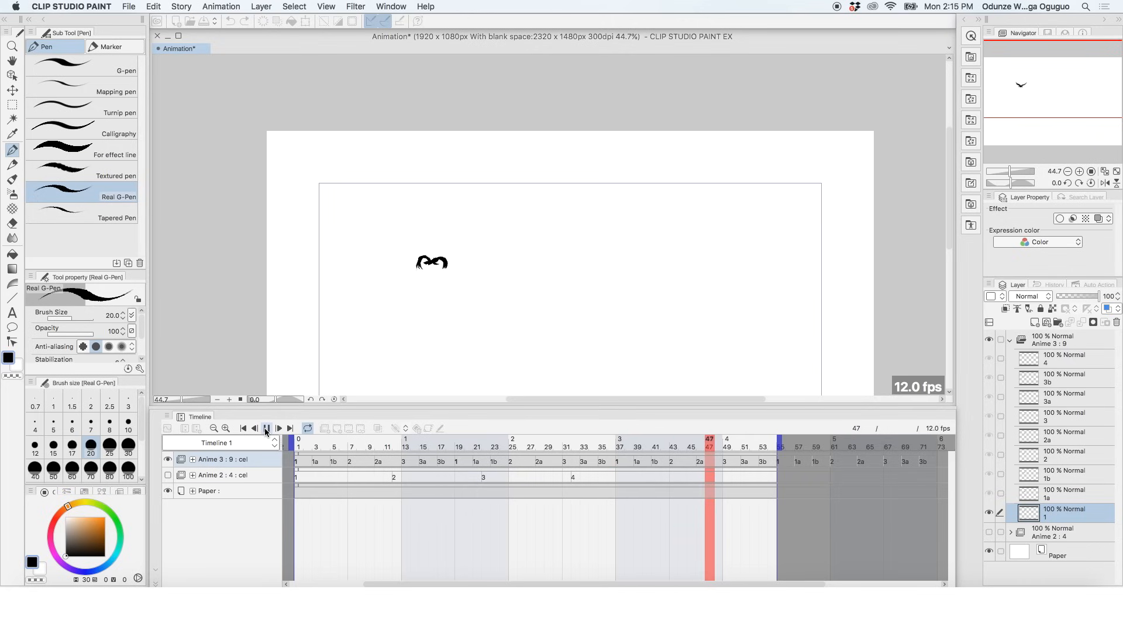
pyautogui.click(265, 430)
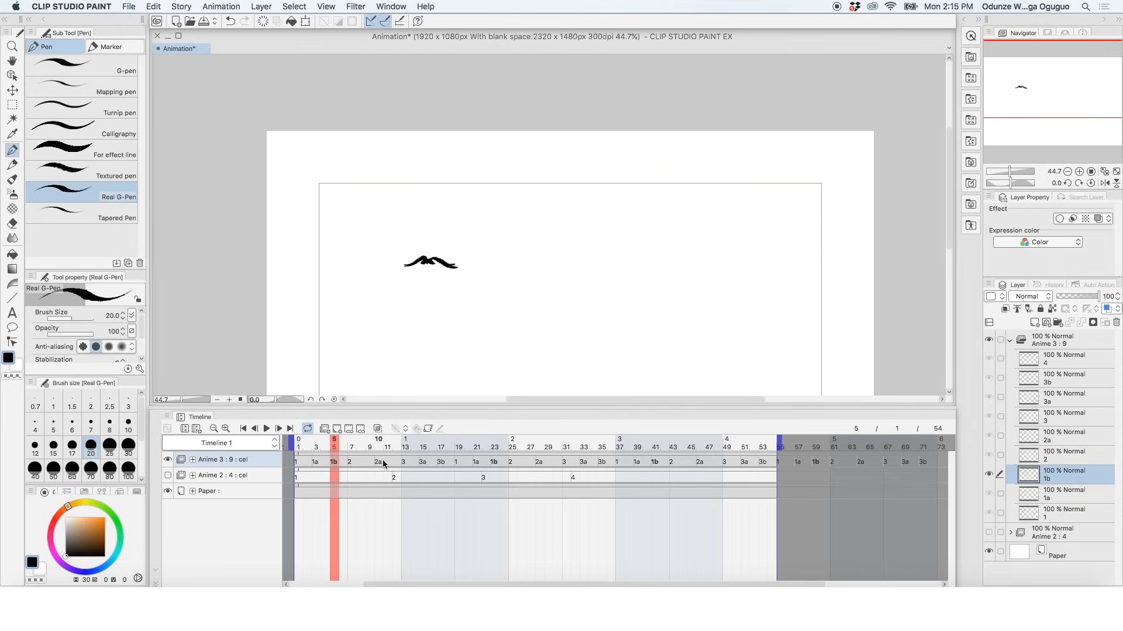
# Rename the Anime 3 cels in sequential order from 1 to 9 and play the loop.
pyautogui.click(221, 6)
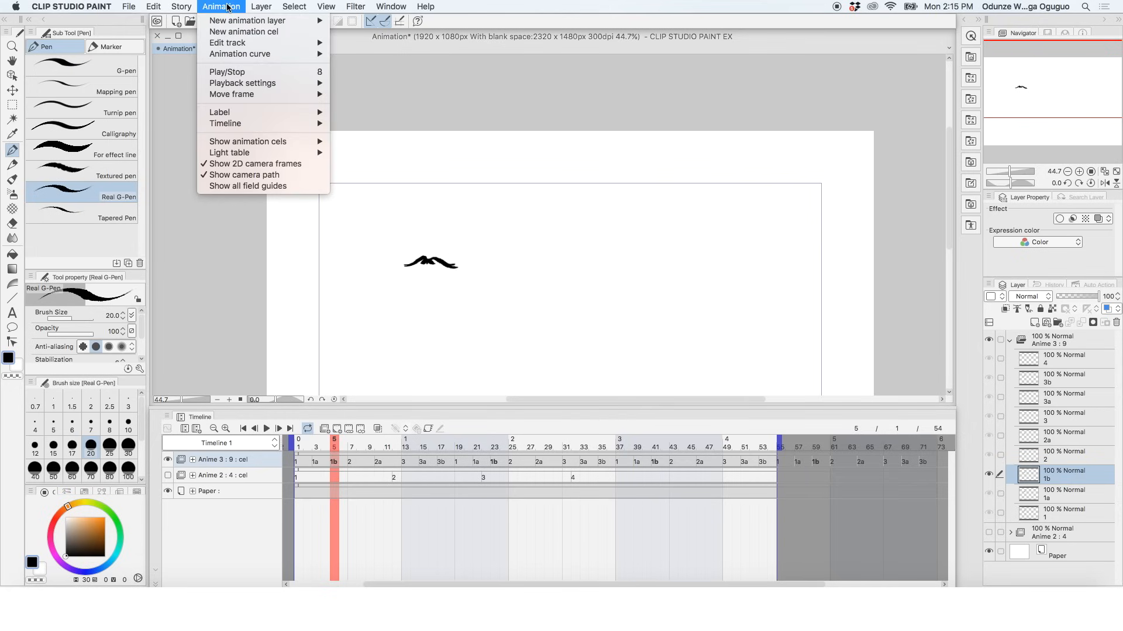
pyautogui.moveTo(230, 45)
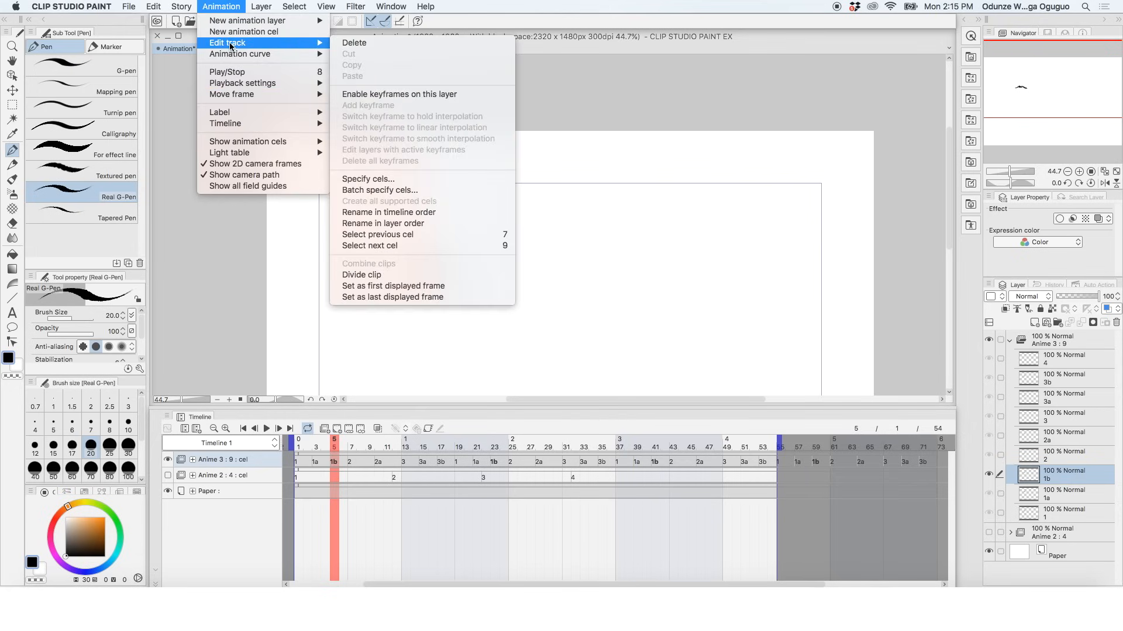
pyautogui.click(429, 217)
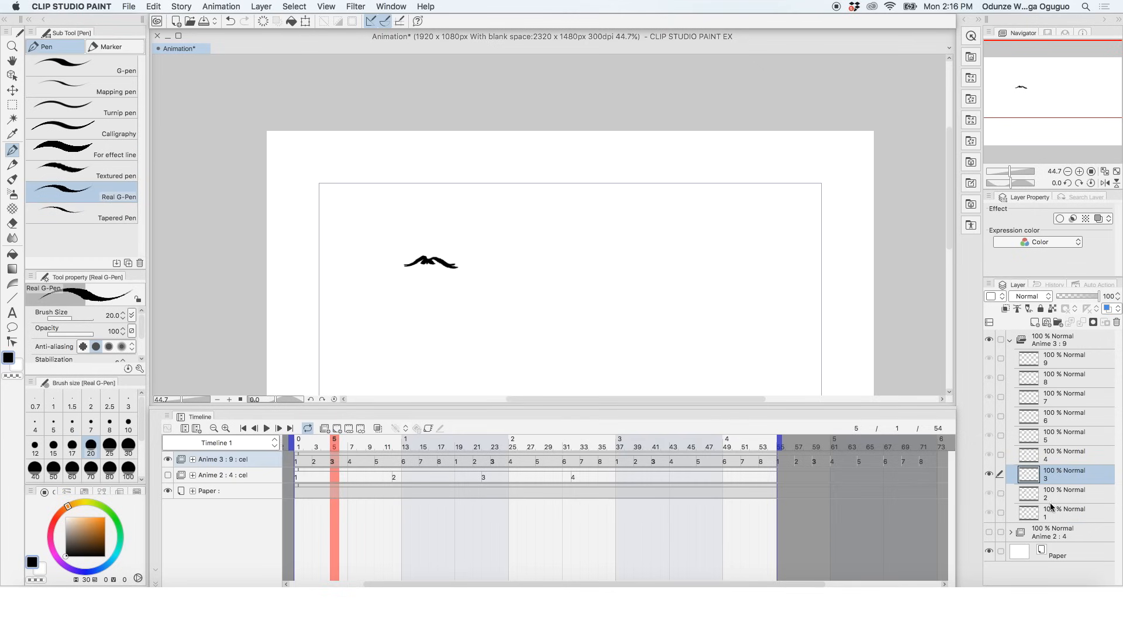
pyautogui.click(266, 428)
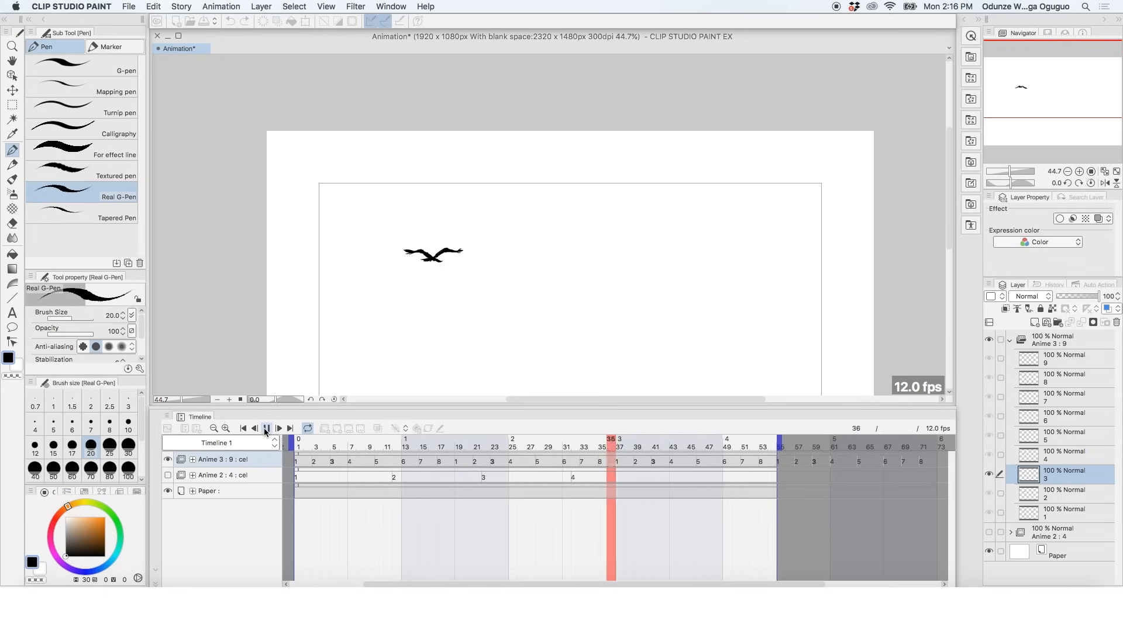
pyautogui.click(512, 468)
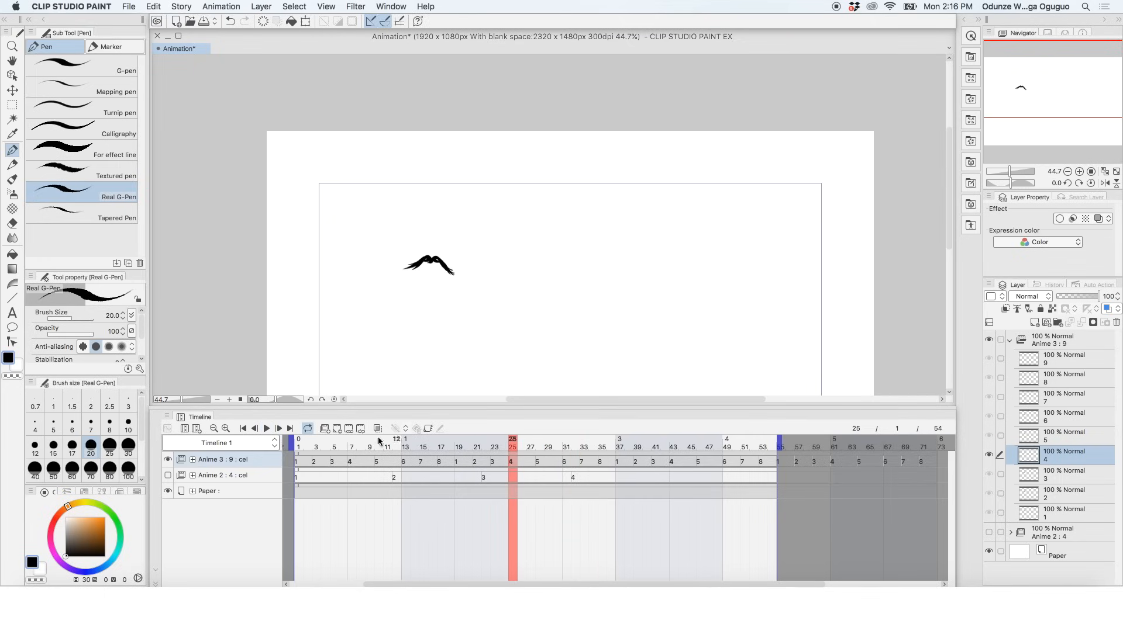
# Remove cel 4 from frame 25 of the Anime 3 track and delete layer 4 from the Anime 3 folder.
pyautogui.click(1043, 472)
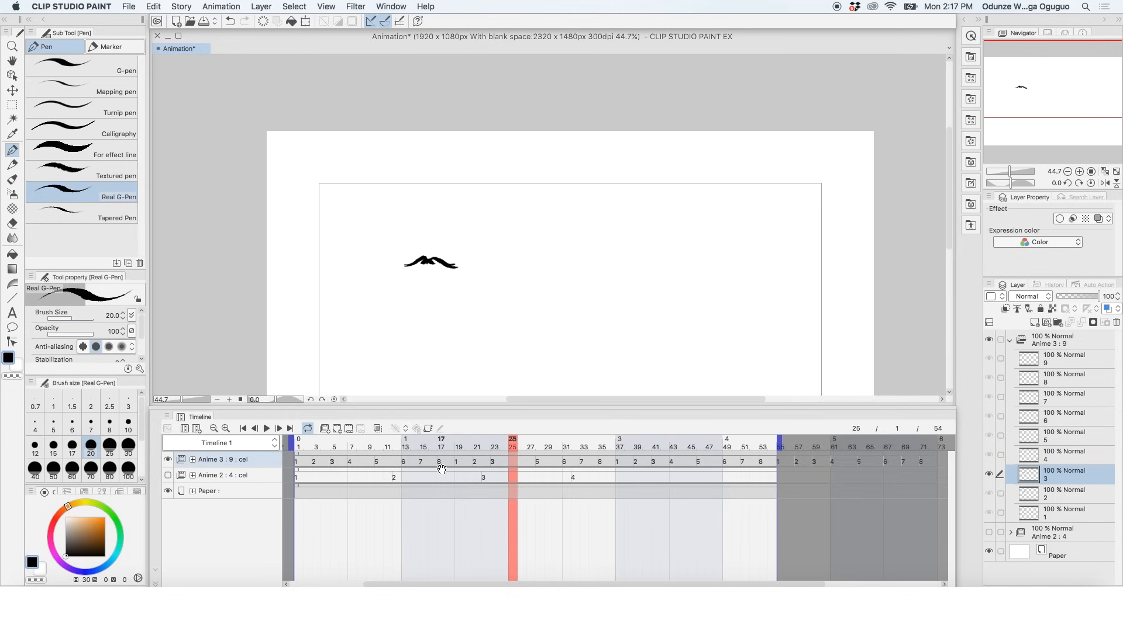
pyautogui.click(1060, 452)
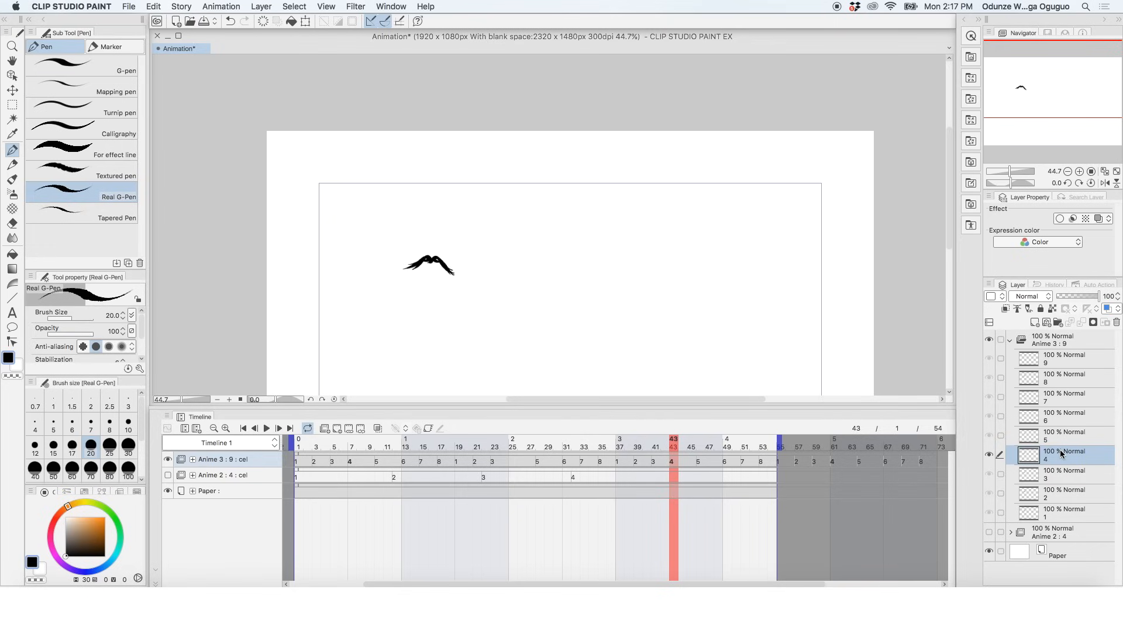
pyautogui.rightClick(1059, 450)
pyautogui.click(1006, 253)
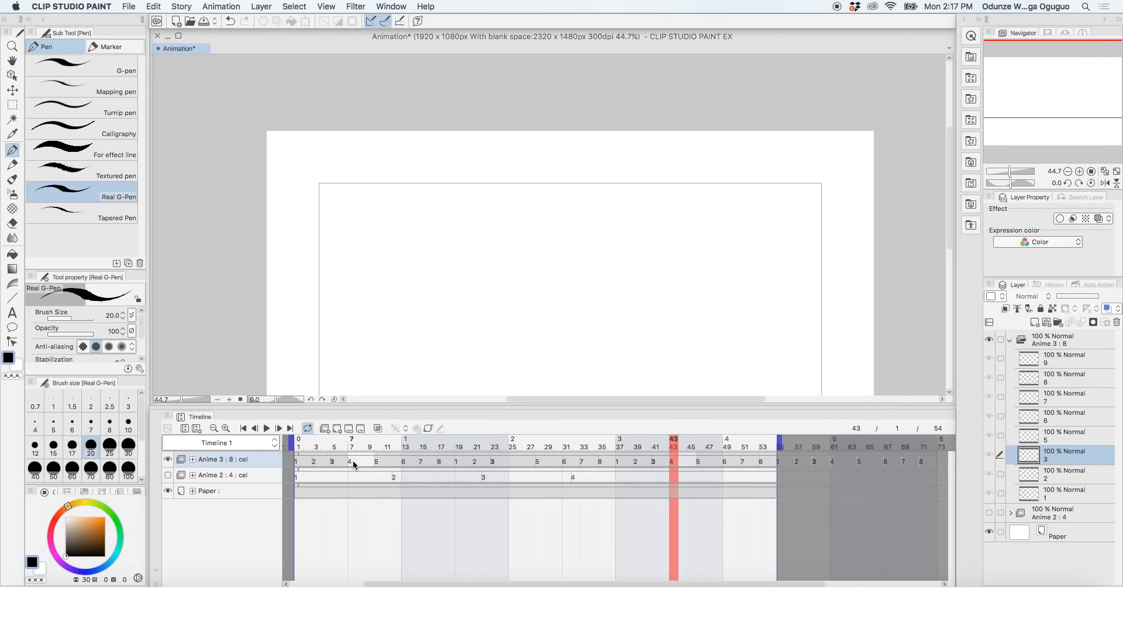
# Check frames 7, 43 and 8 of the Anime 3 track and undo the deletion of cel 4.
pyautogui.click(353, 461)
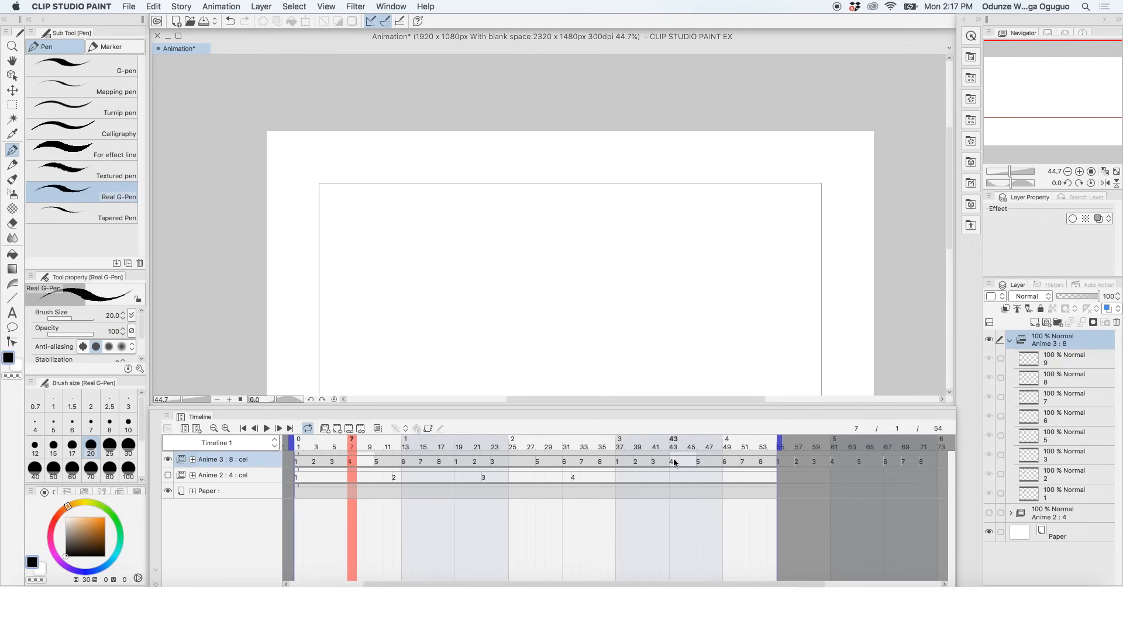
pyautogui.click(673, 460)
pyautogui.click(361, 459)
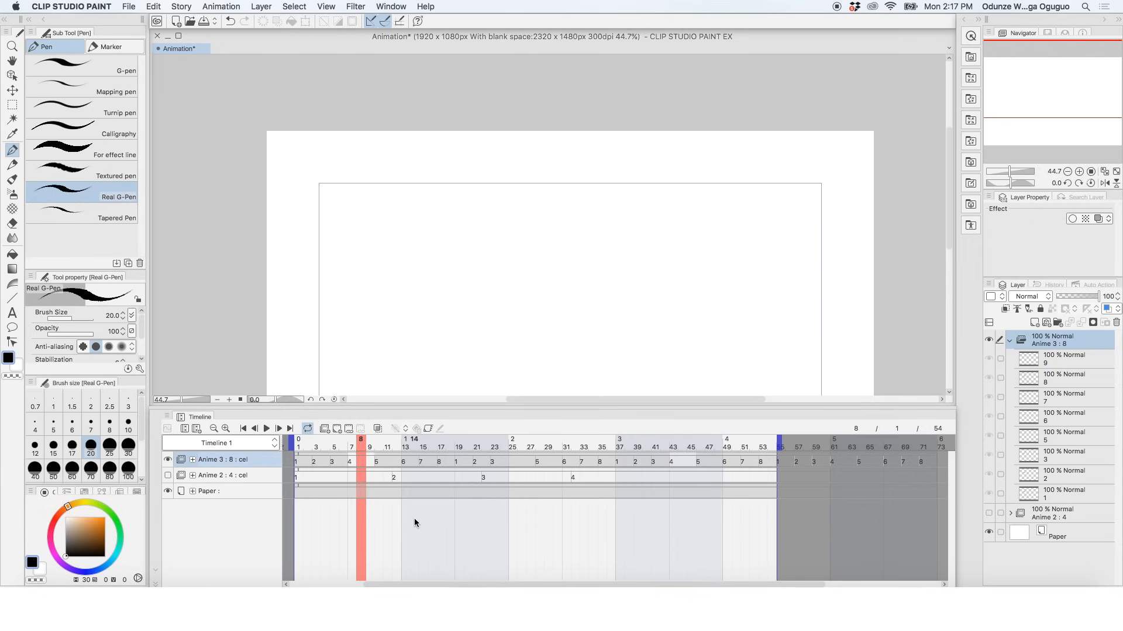
pyautogui.press('super+z')
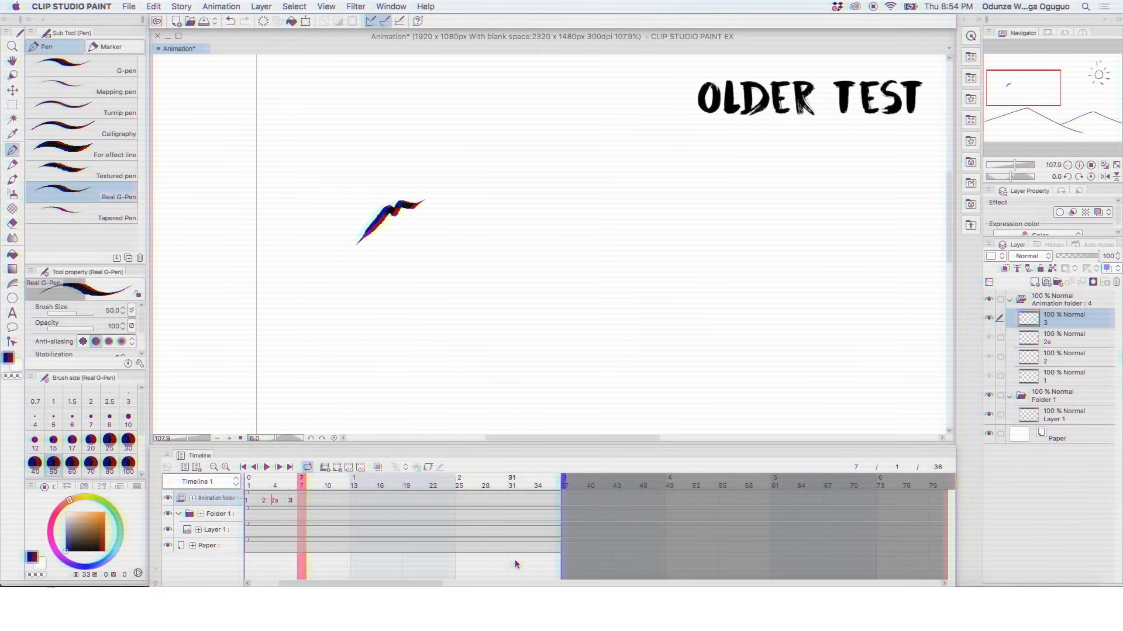
# In the older test, move cel 2a to frame 5 and cel 3 to frame 8 on the animation folder track.
pyautogui.moveTo(309, 501); pyautogui.dragTo(284, 502)
pyautogui.click(316, 501)
pyautogui.click(293, 501)
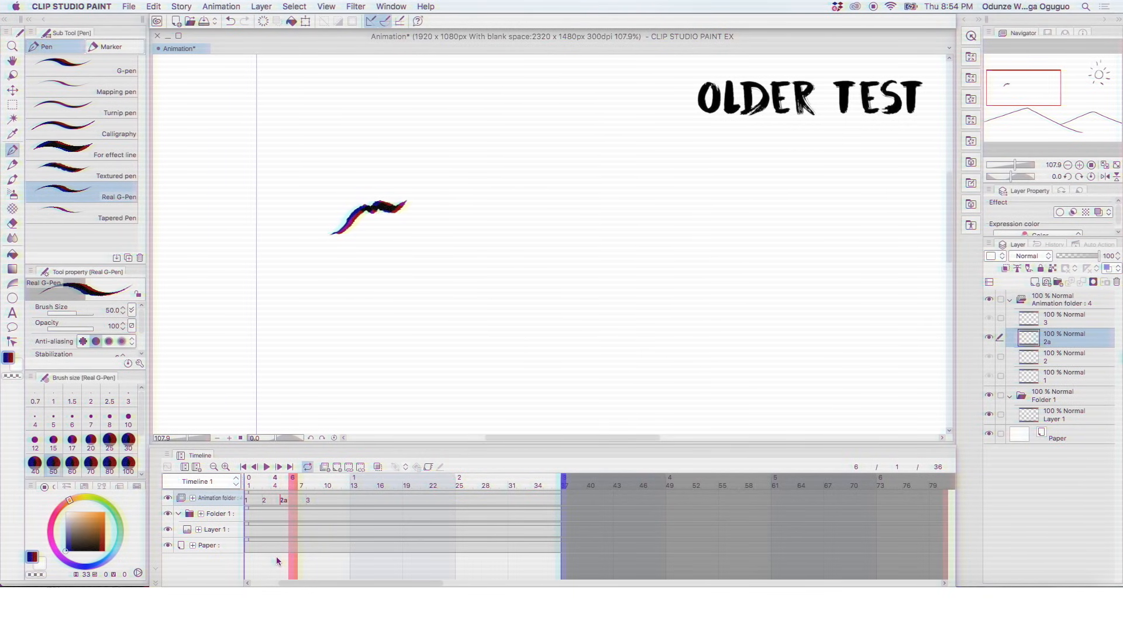
# Move layer 3 below layer 2a in the animation folder and play the animation.
pyautogui.click(1071, 323)
pyautogui.moveTo(1071, 321); pyautogui.dragTo(1070, 345)
pyautogui.click(266, 468)
pyautogui.click(267, 467)
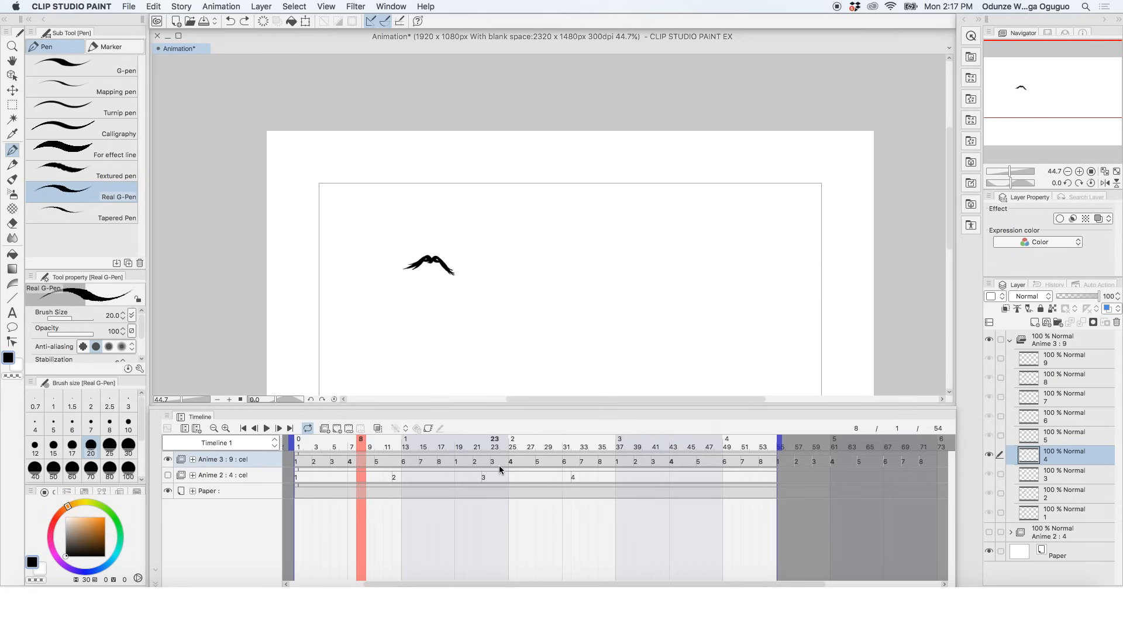
# Play the bird animation and create a new layer folder above cel 8 in Anime 3, with frame 36 current.
pyautogui.click(266, 430)
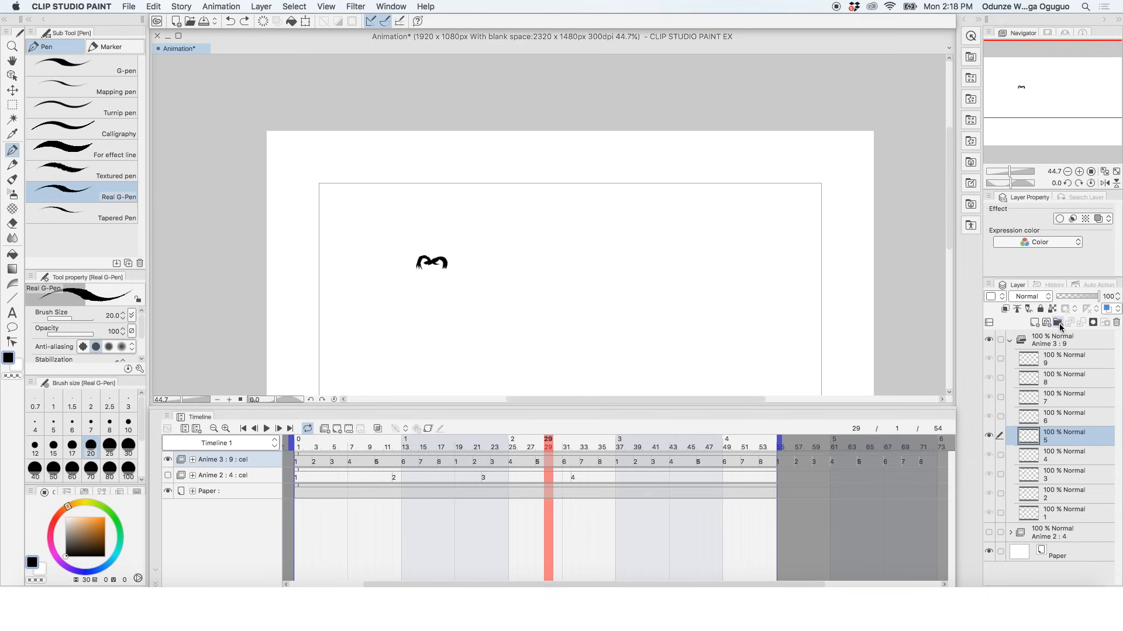
pyautogui.click(604, 463)
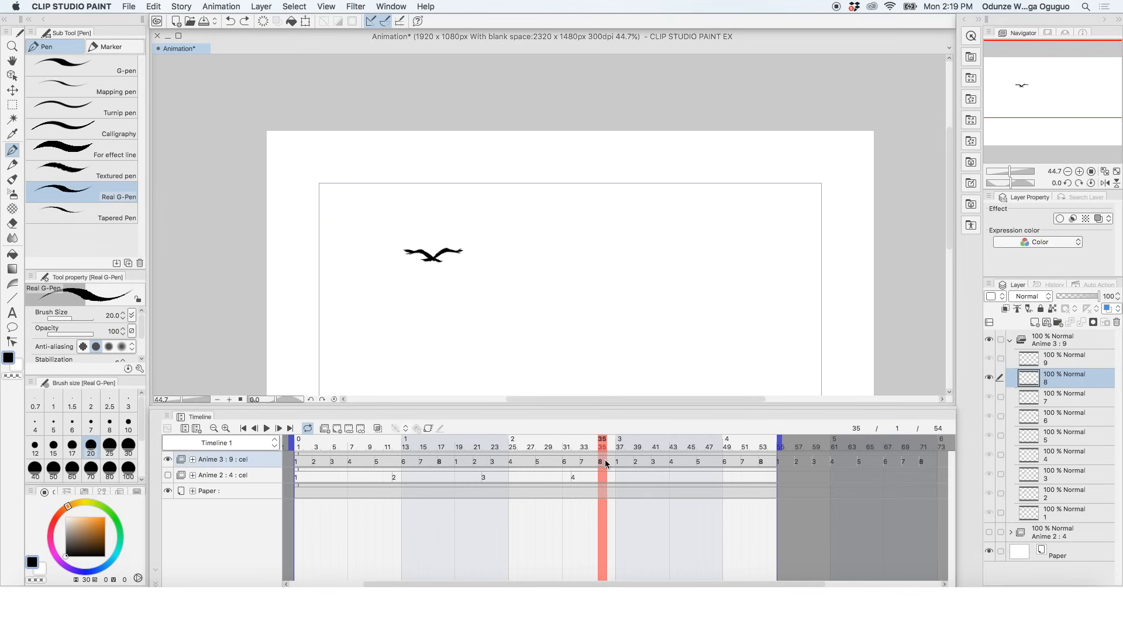
pyautogui.click(611, 465)
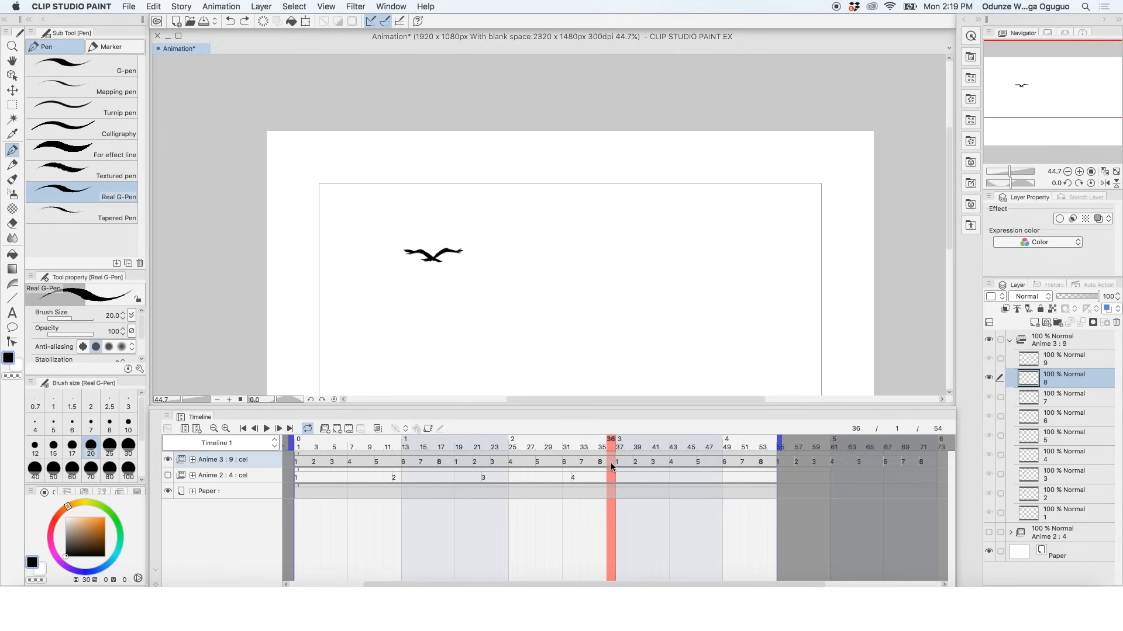
pyautogui.click(1059, 320)
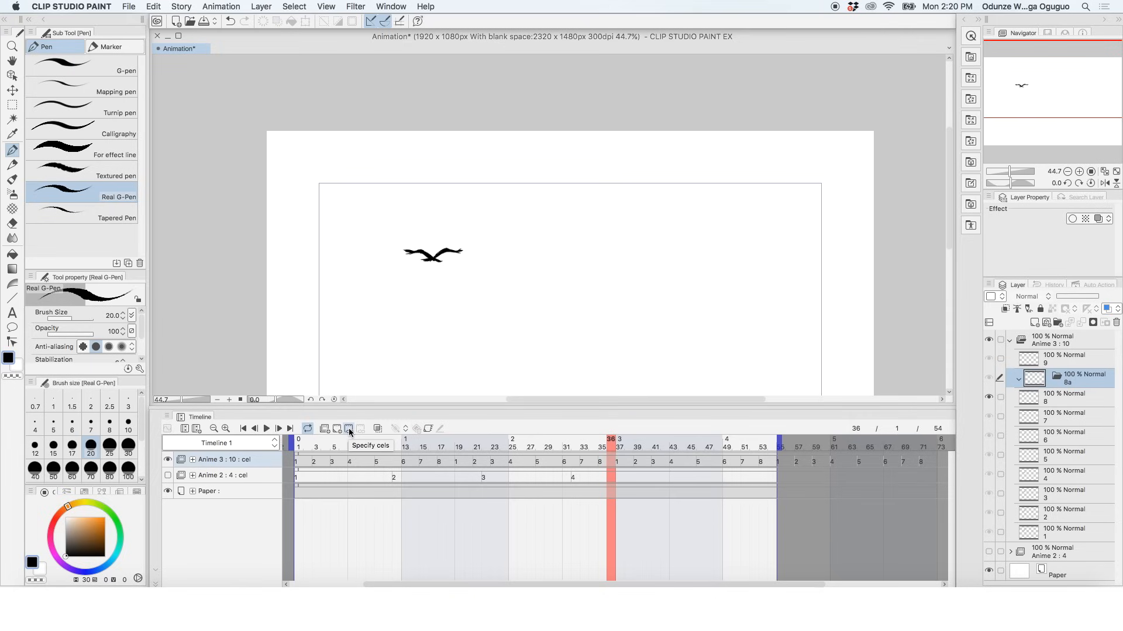
# Specify cel 8a for frame 36 of the Anime 3 track.
pyautogui.click(225, 6)
pyautogui.moveTo(271, 43)
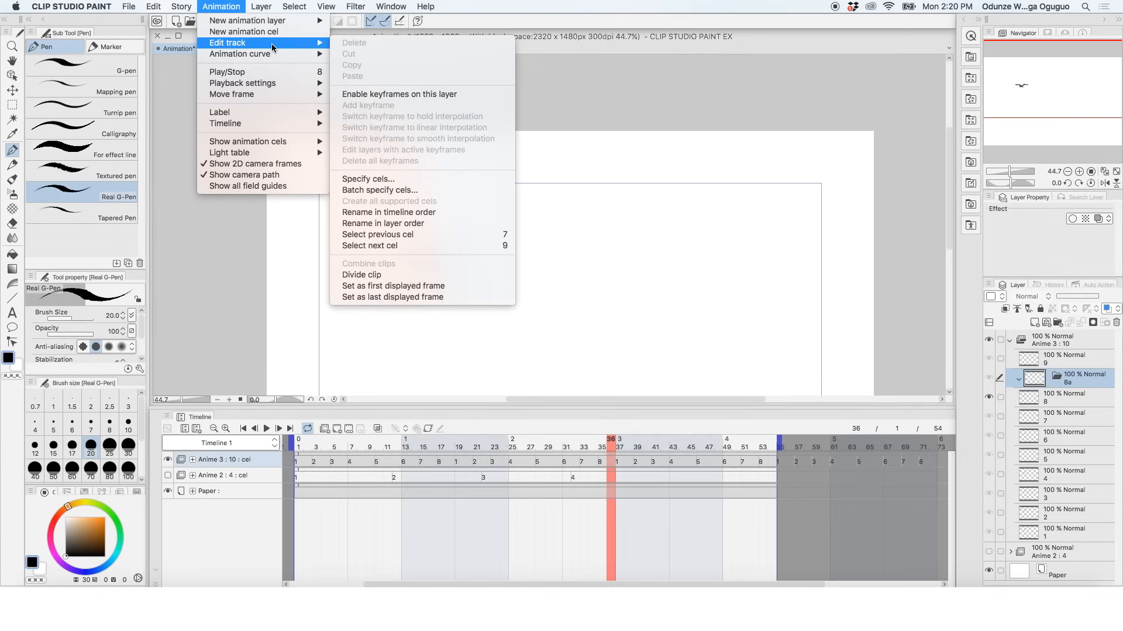
pyautogui.click(399, 179)
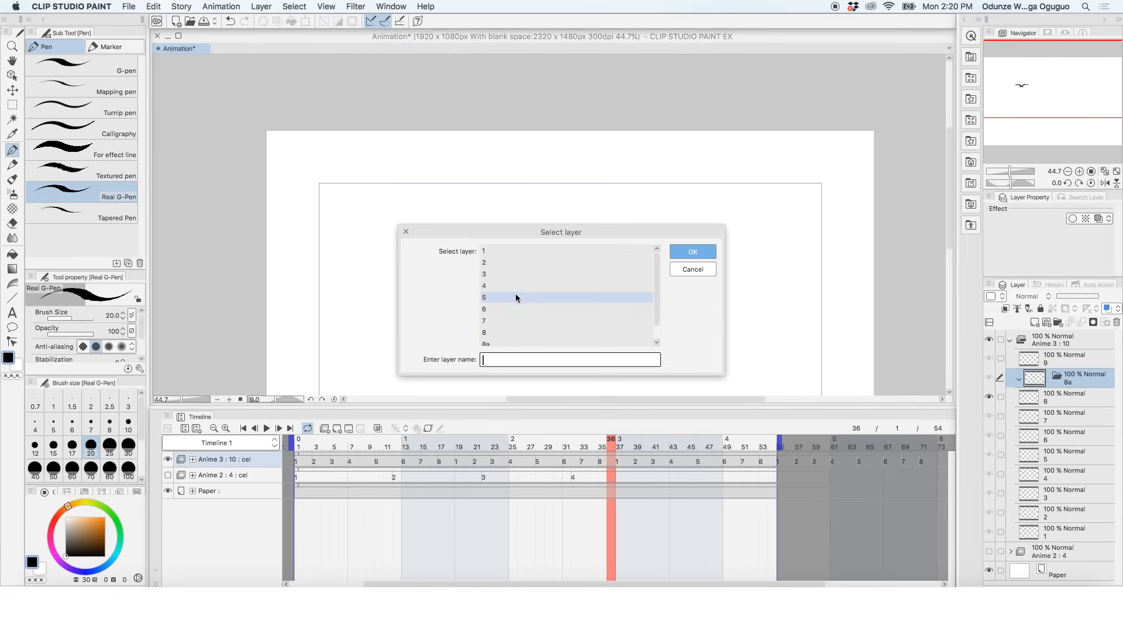
pyautogui.scroll(-1, 560, 289)
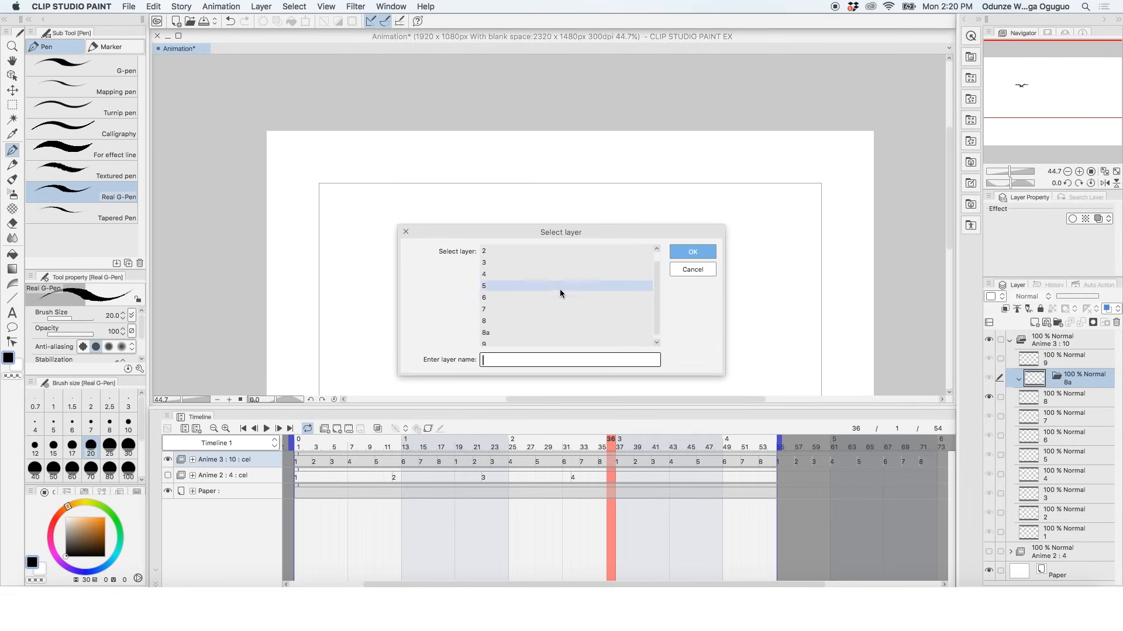
pyautogui.click(497, 332)
pyautogui.press('Return')
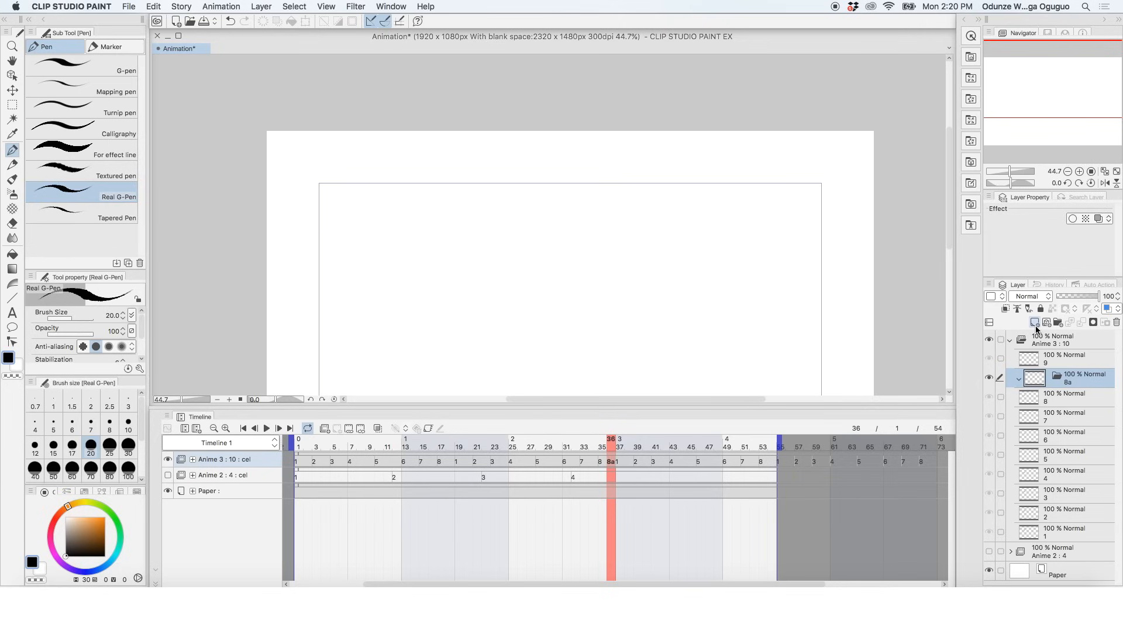
# Add a raster layer inside folder 8a and draw the in-between bird pose with the Real G-Pen, guided by onion skin.
pyautogui.click(1035, 322)
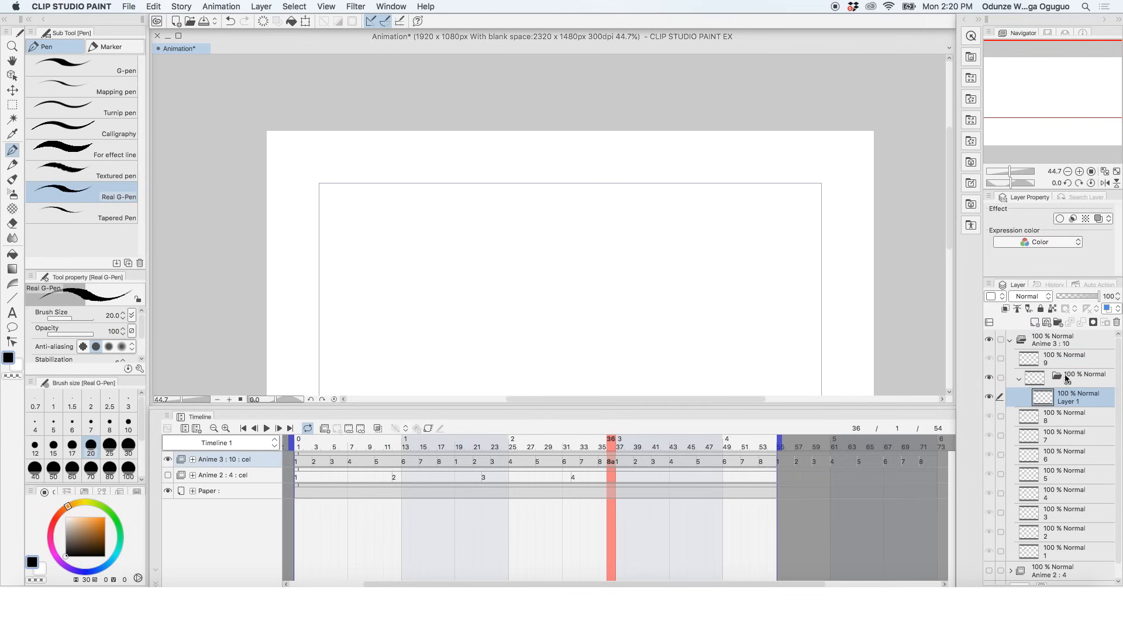
pyautogui.click(377, 430)
pyautogui.scroll(5, 429, 245)
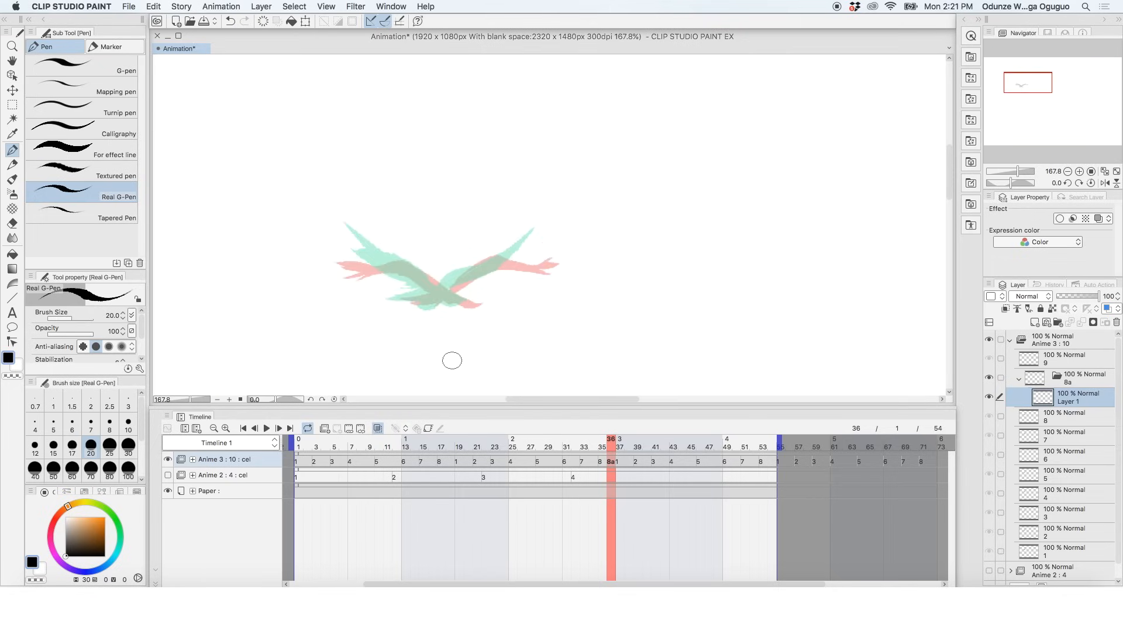
pyautogui.moveTo(448, 287); pyautogui.dragTo(554, 250)
pyautogui.moveTo(340, 256); pyautogui.dragTo(479, 296)
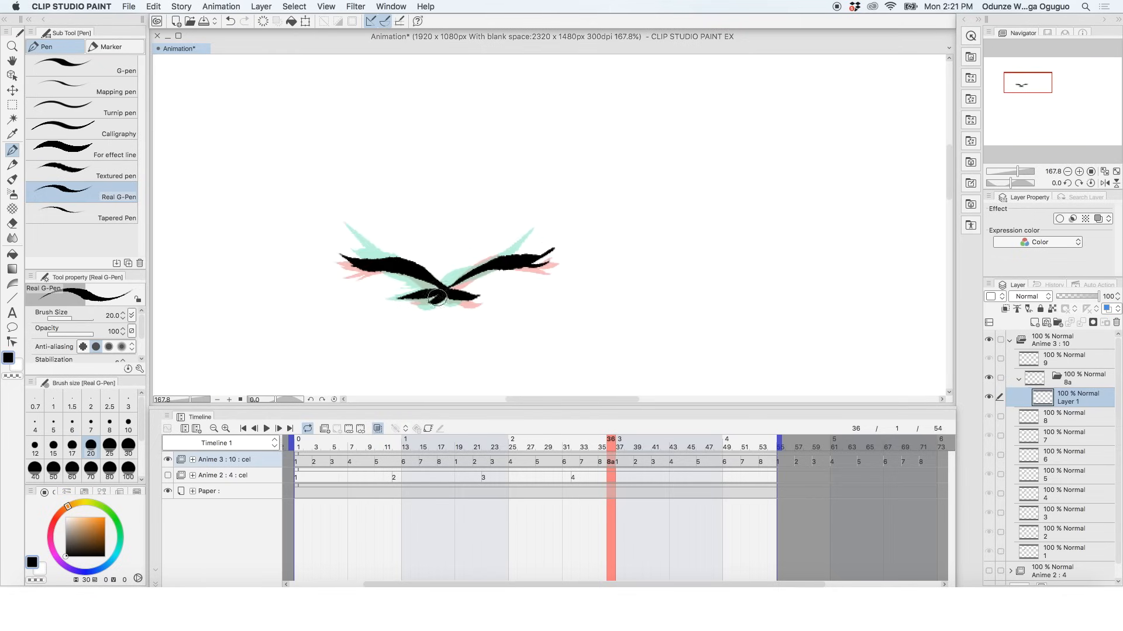
# Add a second layer in folder 8a and set it to Lighten blending at 42% opacity.
pyautogui.click(1033, 322)
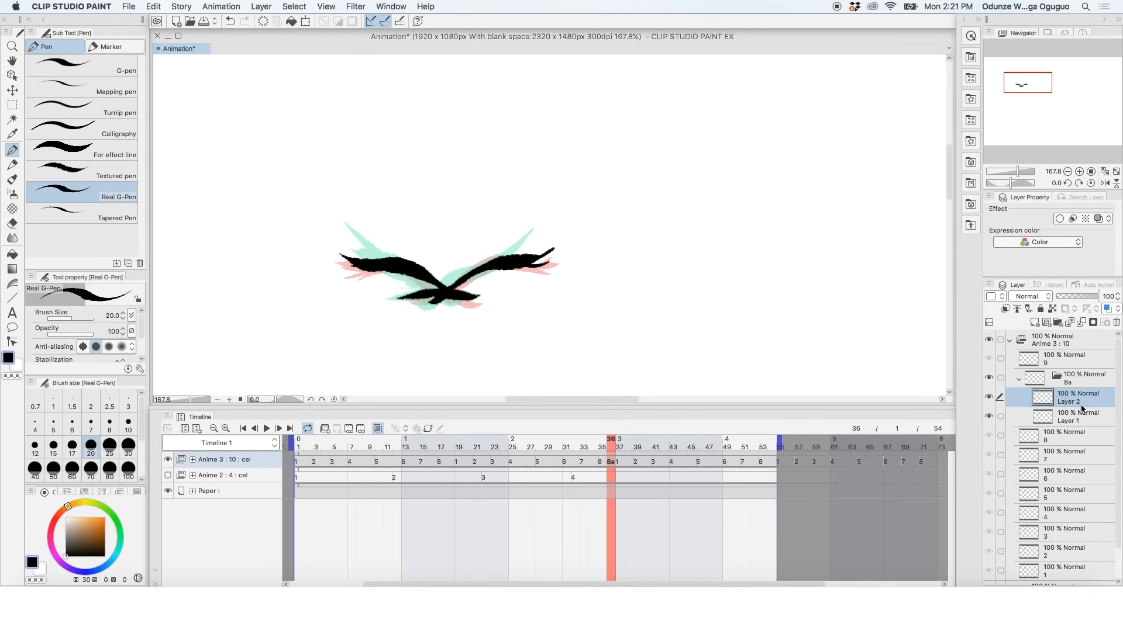
pyautogui.click(1035, 297)
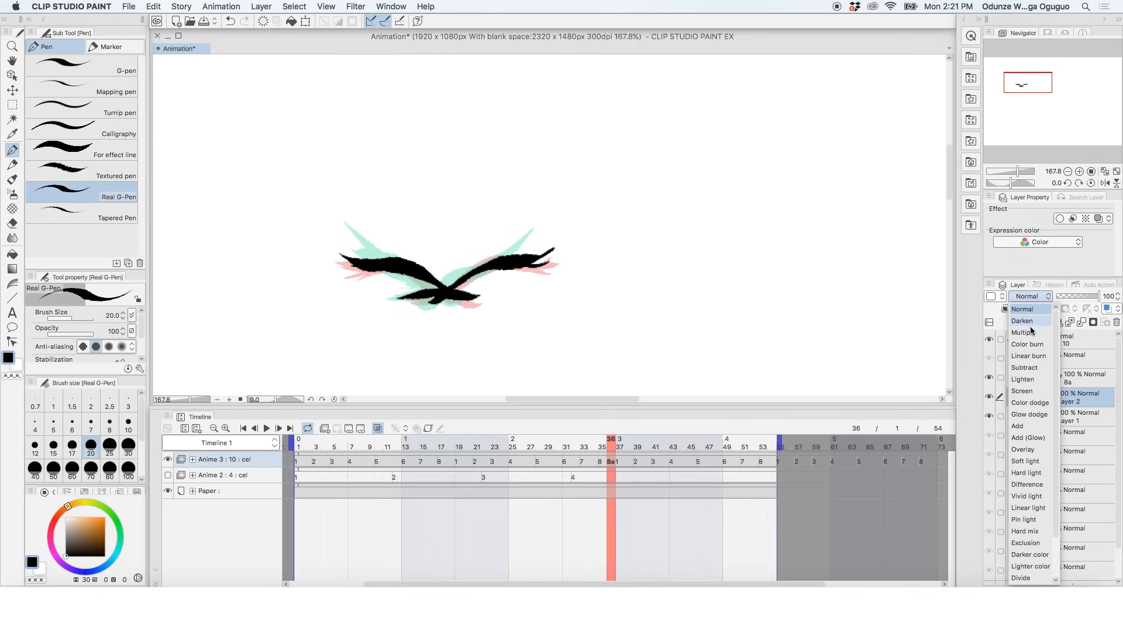
pyautogui.click(1040, 384)
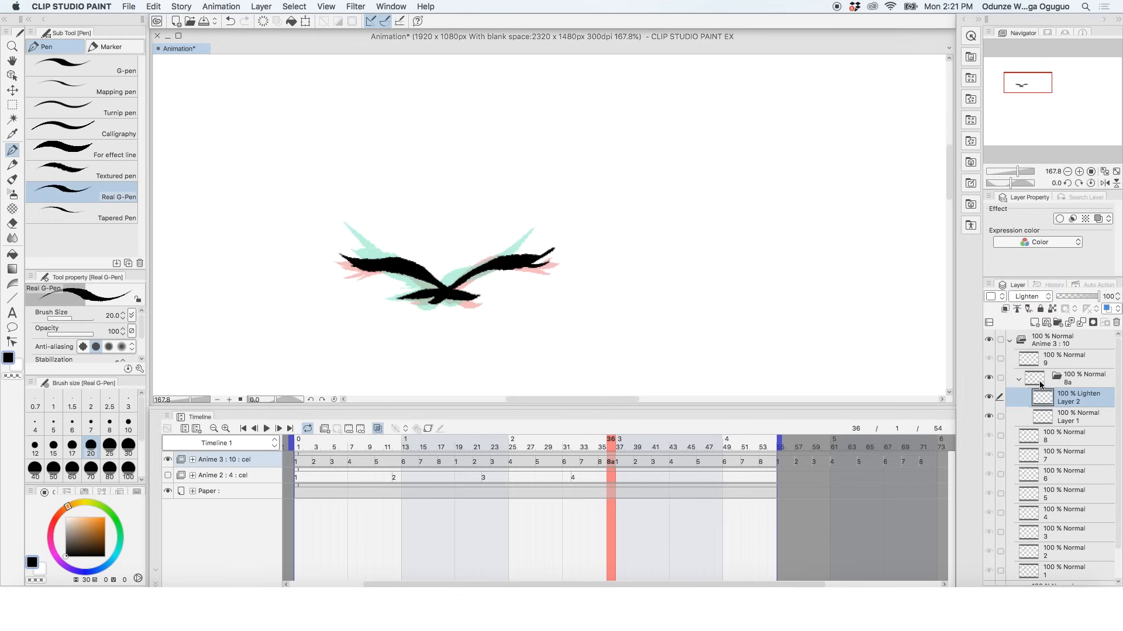
pyautogui.click(1074, 296)
# Paint a soft red glow around the bird on Layer 2 with the Soft airbrush at size 25.
pyautogui.press('b')
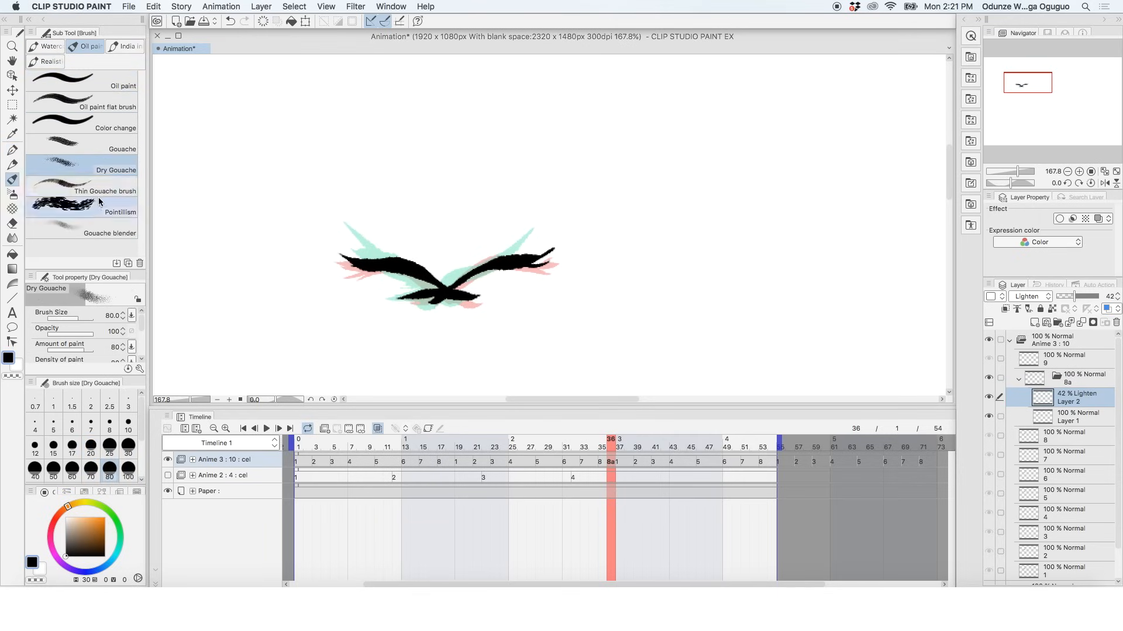
pyautogui.press('b')
pyautogui.click(83, 526)
pyautogui.click(88, 517)
pyautogui.click(56, 518)
pyautogui.press('[')
pyautogui.click(501, 296)
pyautogui.press('super+z')
pyautogui.press('[')
pyautogui.press('[')
pyautogui.press('[')
pyautogui.press('[')
pyautogui.press('[')
pyautogui.press('[')
pyautogui.press('[')
pyautogui.press('[')
pyautogui.press('[')
pyautogui.press('[')
pyautogui.press('[')
pyautogui.press('[')
pyautogui.press('[')
pyautogui.press('[')
pyautogui.press('[')
pyautogui.press('[')
pyautogui.press('[')
pyautogui.press('[')
pyautogui.press('[')
pyautogui.press('[')
pyautogui.click(101, 519)
pyautogui.moveTo(447, 288); pyautogui.dragTo(553, 251)
# Move the glow layer, Layer 2, beneath Layer 1 in folder 8a, and collapse and expand the folder.
pyautogui.moveTo(1089, 404); pyautogui.dragTo(1096, 423)
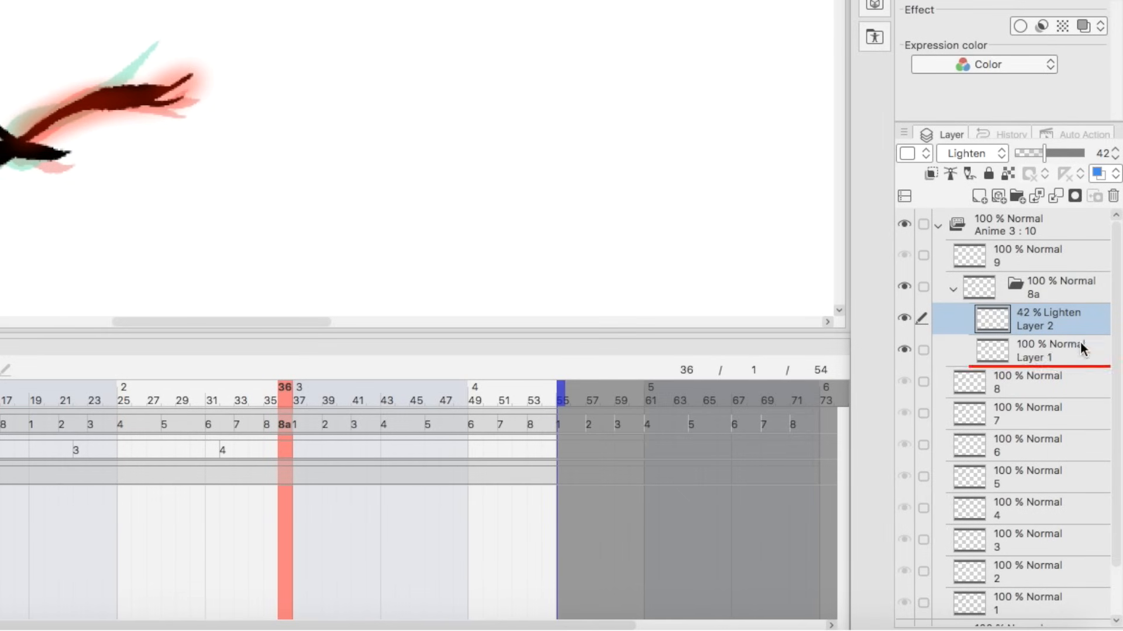
pyautogui.moveTo(1081, 344); pyautogui.dragTo(1080, 346)
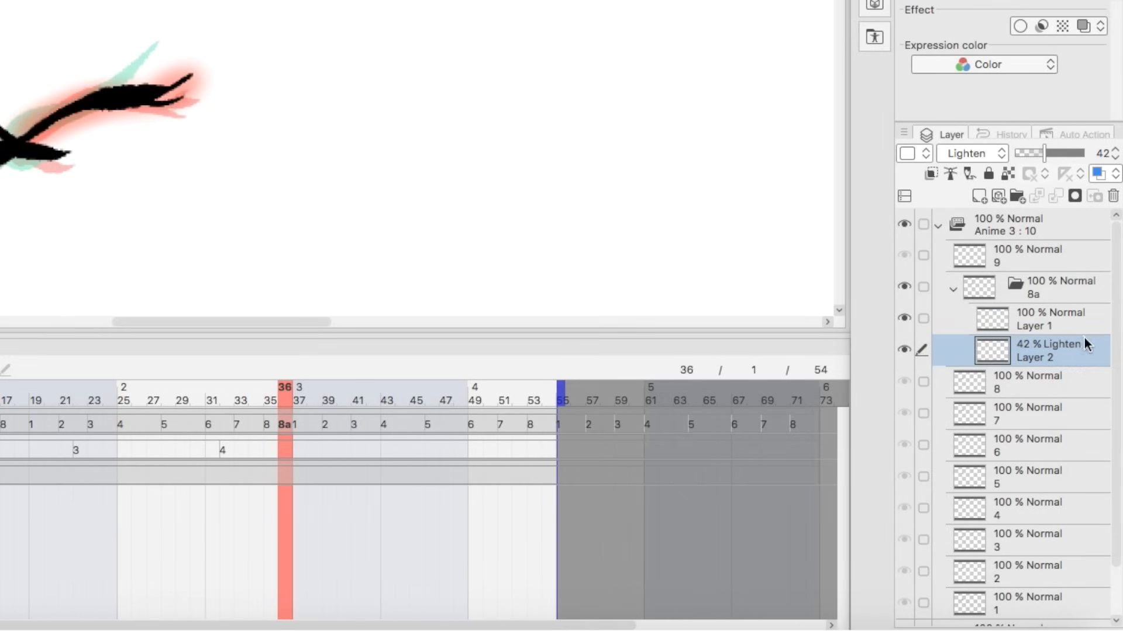
pyautogui.click(1052, 287)
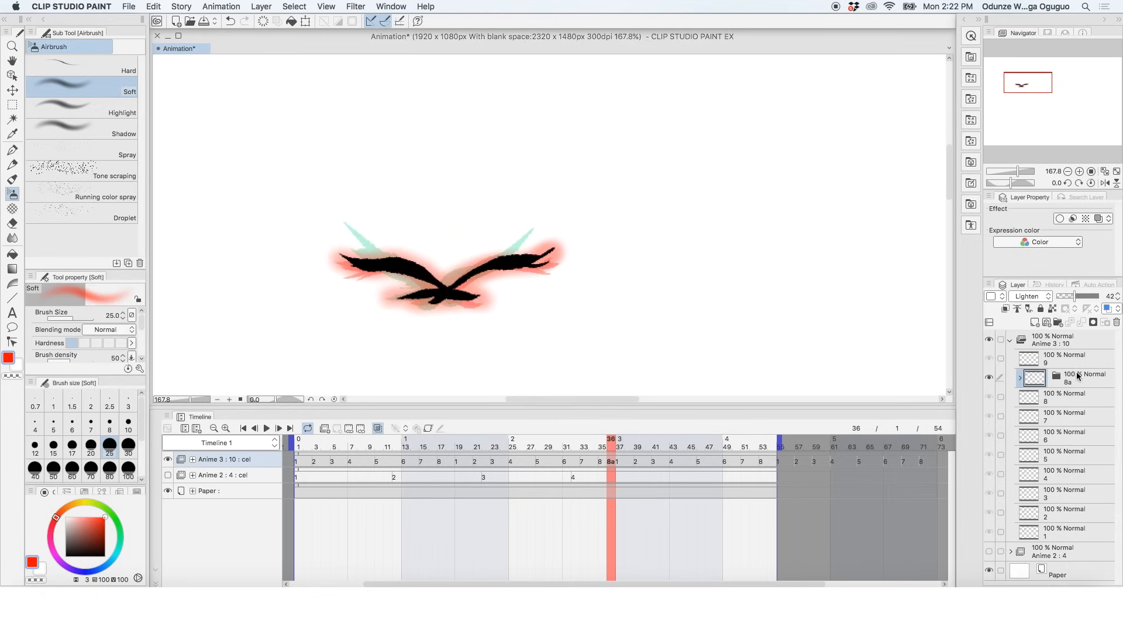
pyautogui.click(1019, 379)
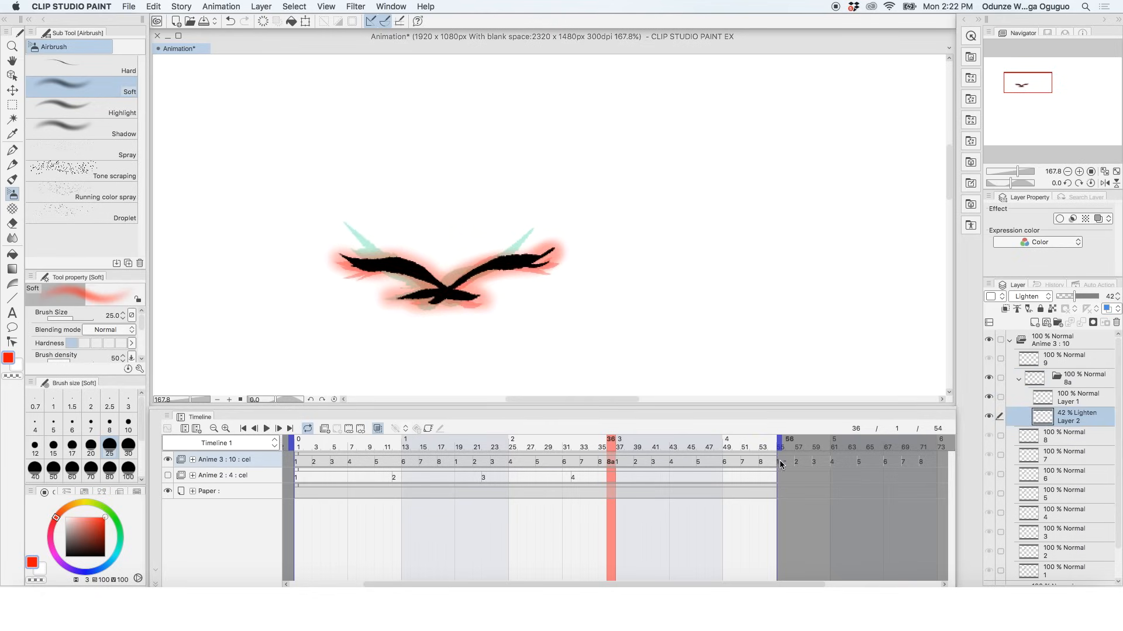
# Extend the timeline to 83 frames and move the cels following 8a on the Anime 3 track to start at frame 50.
pyautogui.moveTo(661, 585); pyautogui.dragTo(777, 584)
pyautogui.moveTo(616, 444); pyautogui.dragTo(874, 443)
pyautogui.click(771, 454)
pyautogui.moveTo(771, 455); pyautogui.dragTo(872, 456)
pyautogui.click(783, 465)
pyautogui.moveTo(778, 468); pyautogui.dragTo(570, 461)
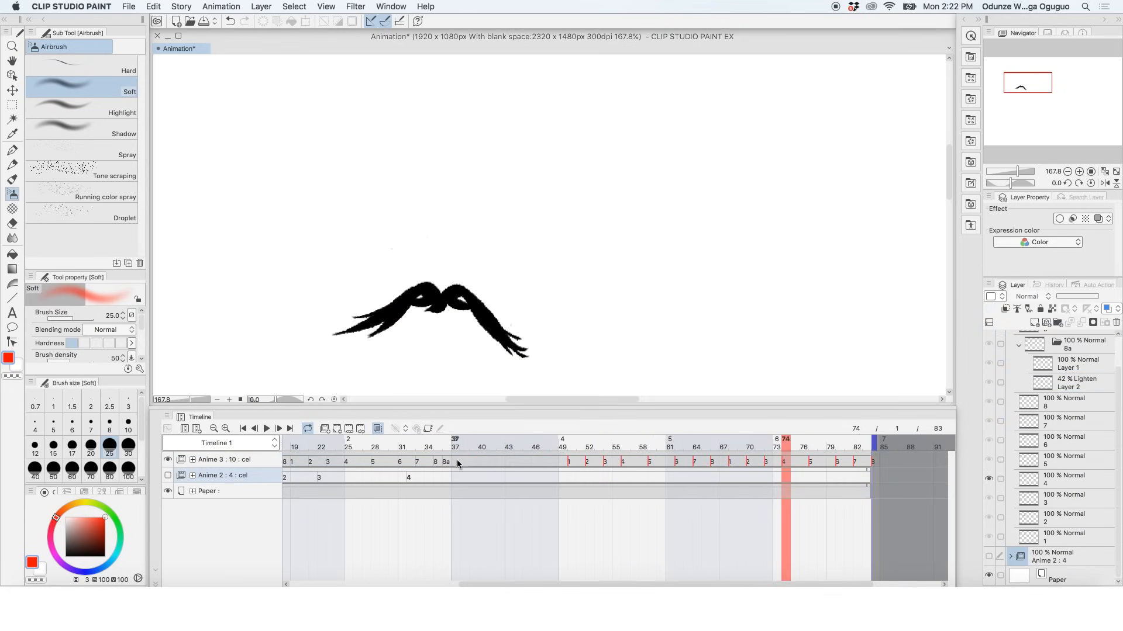
# Move cel 8a to frame 37 on the Anime 3 track.
pyautogui.click(464, 464)
pyautogui.moveTo(446, 463); pyautogui.dragTo(455, 462)
pyautogui.click(470, 503)
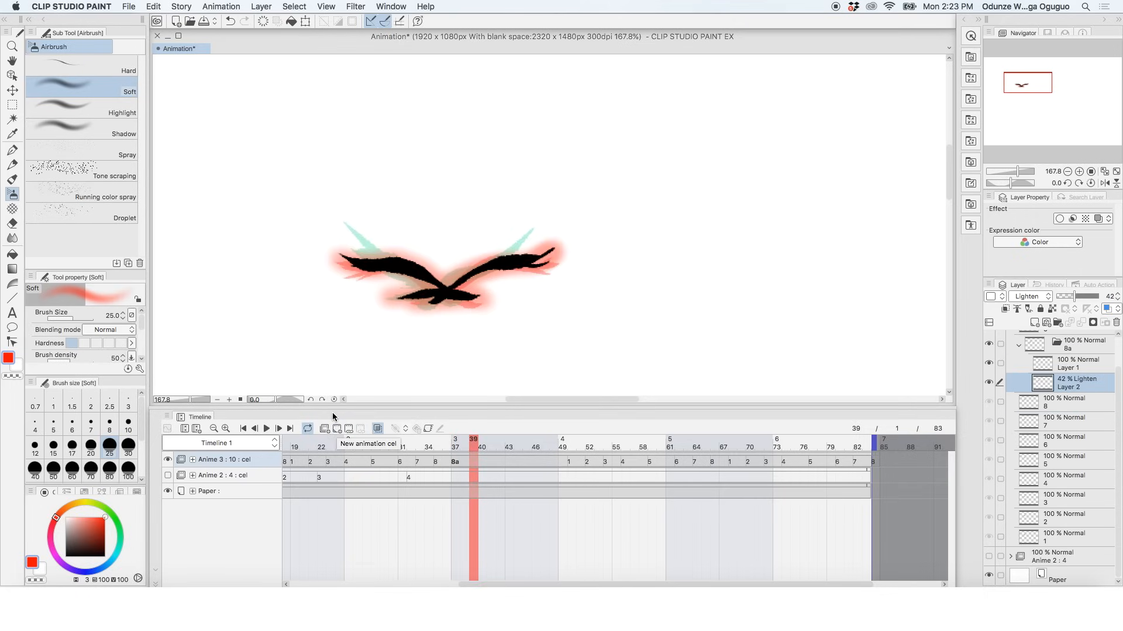
# Add a new animation cel after 8a at frame 40, select its layer folder, and undo the addition.
pyautogui.click(1024, 347)
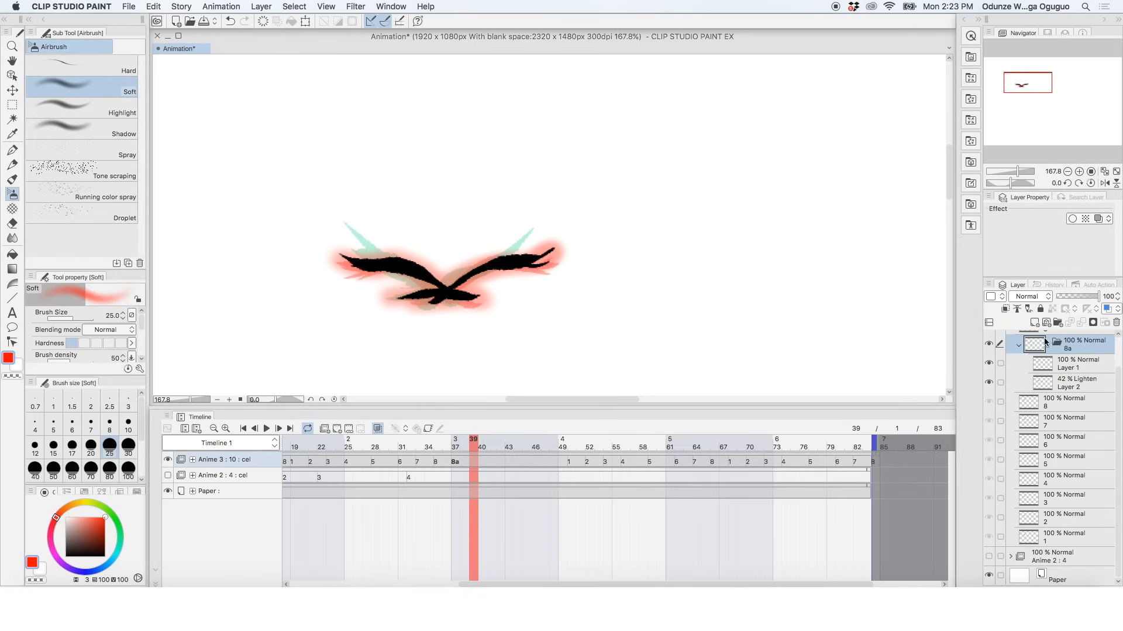
pyautogui.click(479, 467)
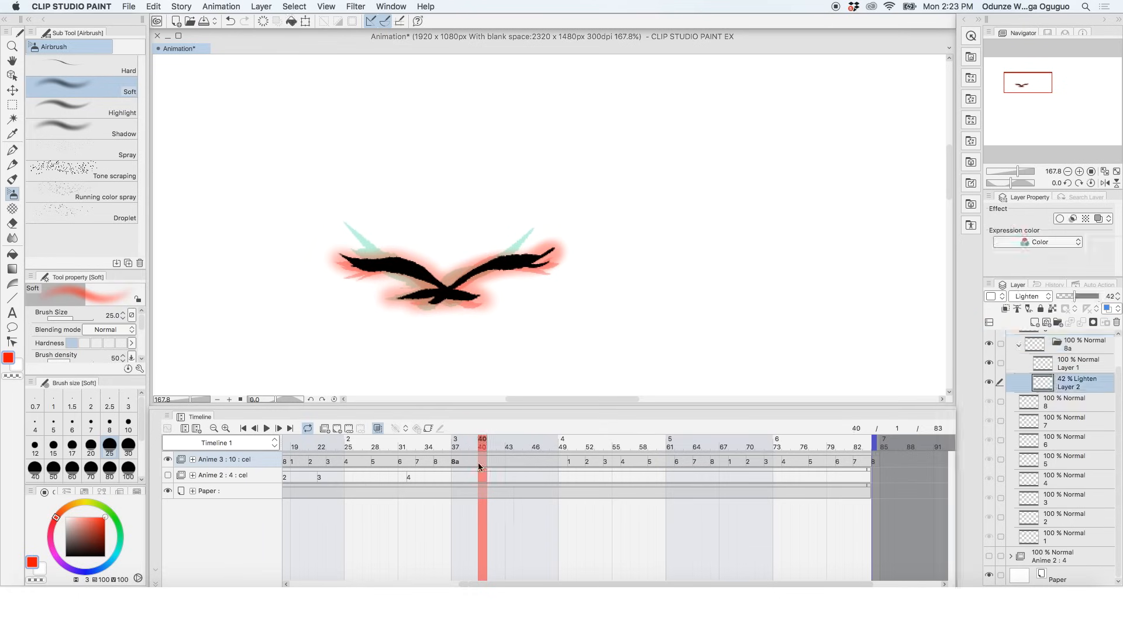
pyautogui.click(340, 430)
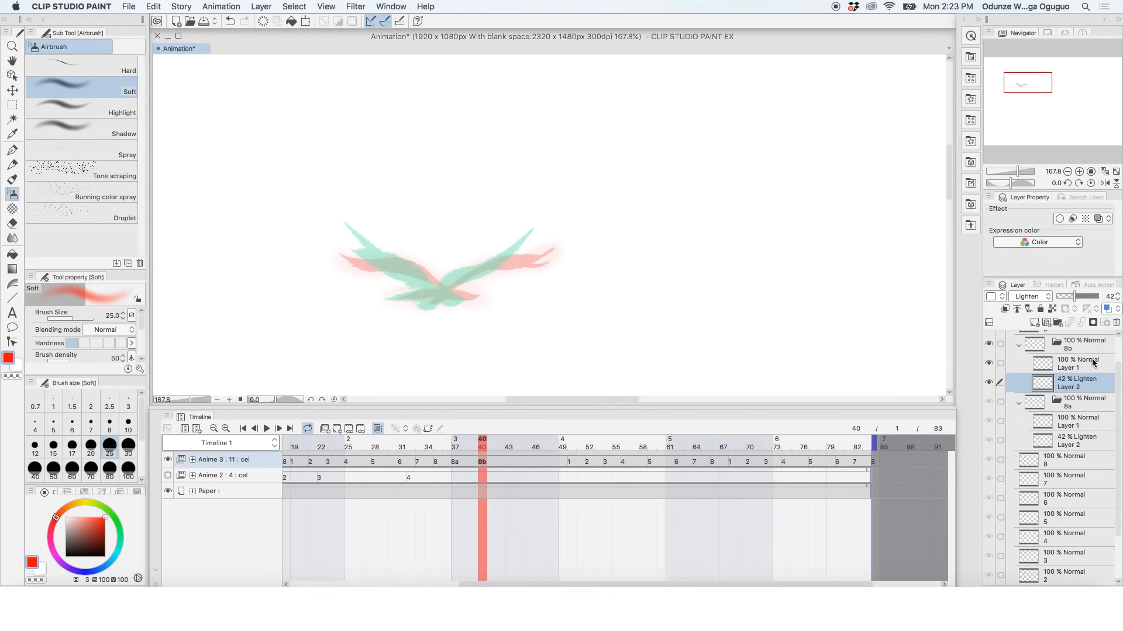
pyautogui.scroll(2, 1081, 369)
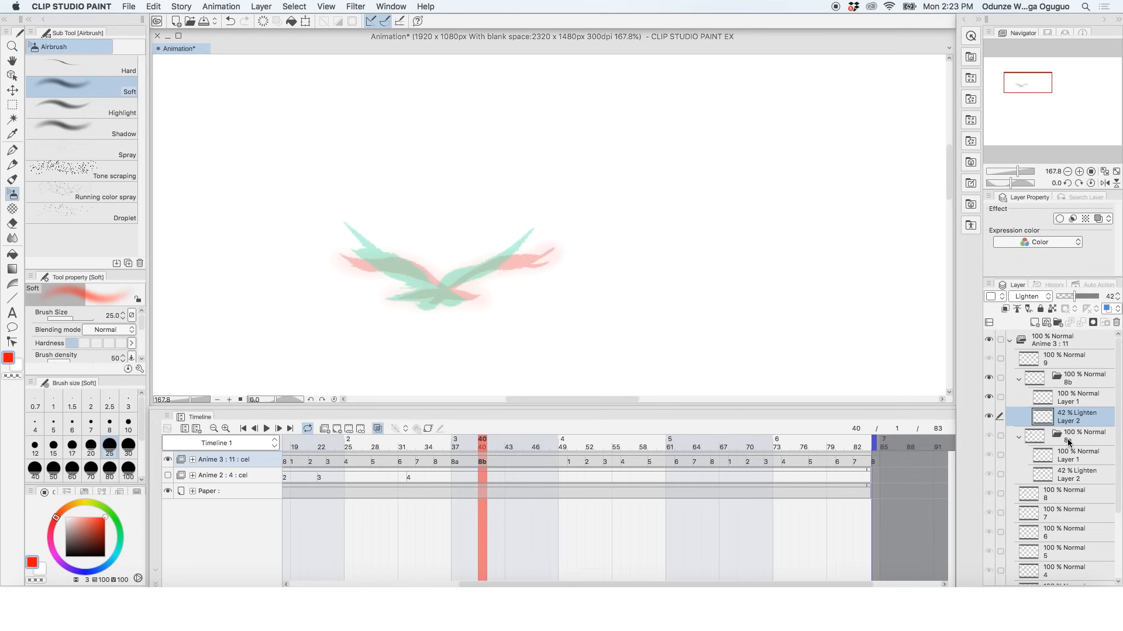
pyautogui.click(1095, 387)
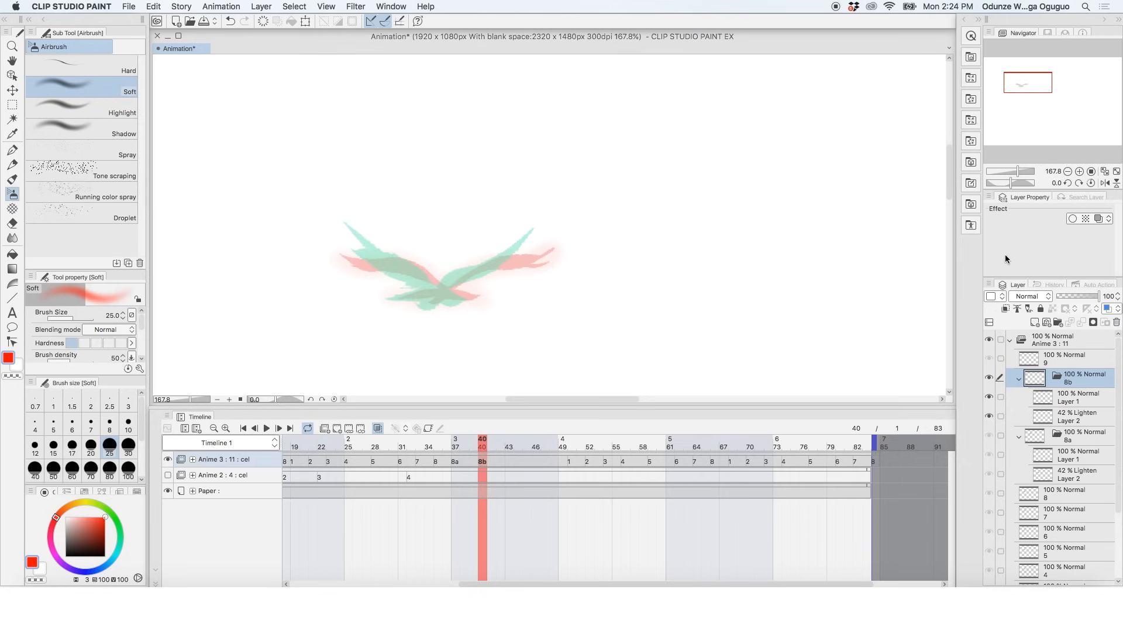
pyautogui.press('super+z')
# Move the cels following 8a back to start at frame 39 and end the timeline at frame 74.
pyautogui.moveTo(873, 464); pyautogui.dragTo(476, 463)
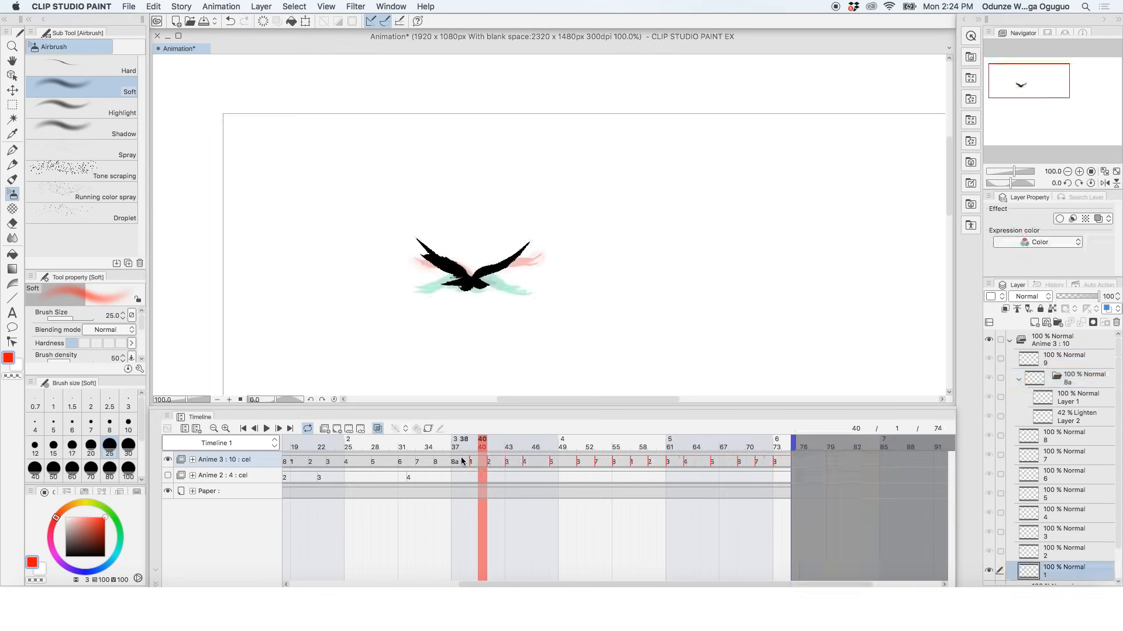
# Hide the red glow Layer 2 in cel folder 8a and play back the animation.
pyautogui.click(467, 459)
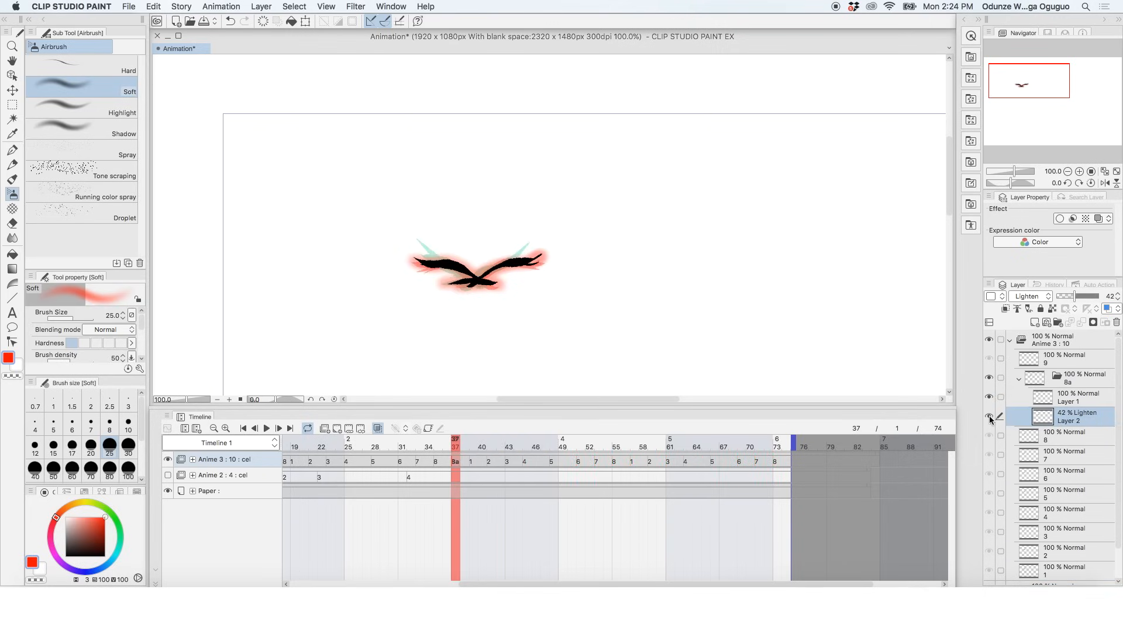
pyautogui.click(989, 416)
pyautogui.click(1019, 379)
pyautogui.click(266, 429)
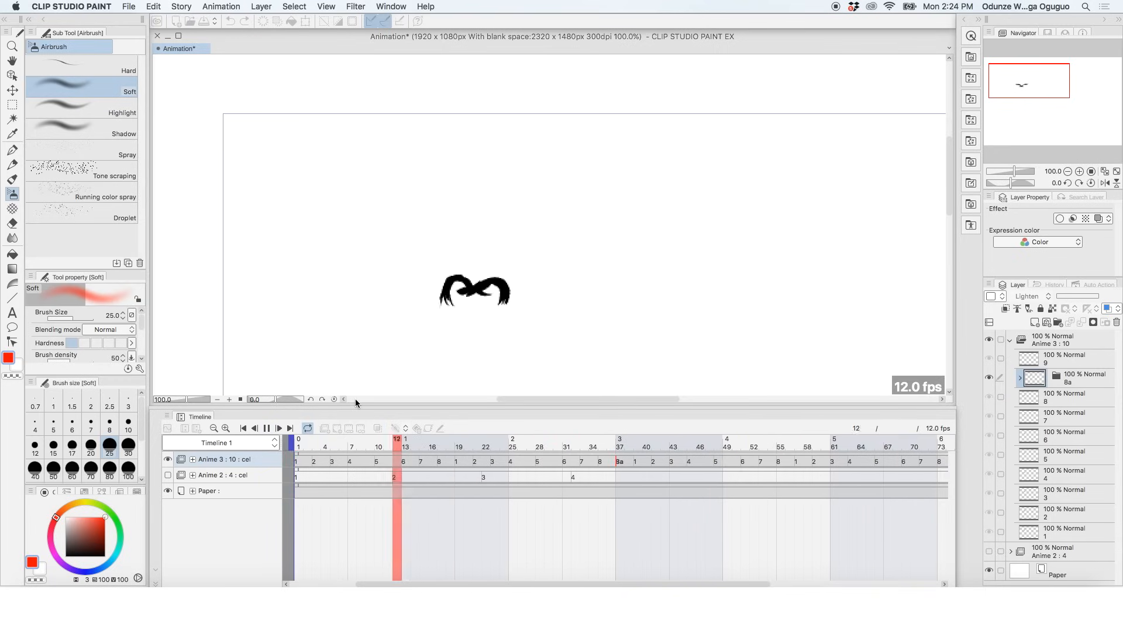
# Rename the Anime 3 cels in timeline order.
pyautogui.click(221, 7)
pyautogui.moveTo(246, 42)
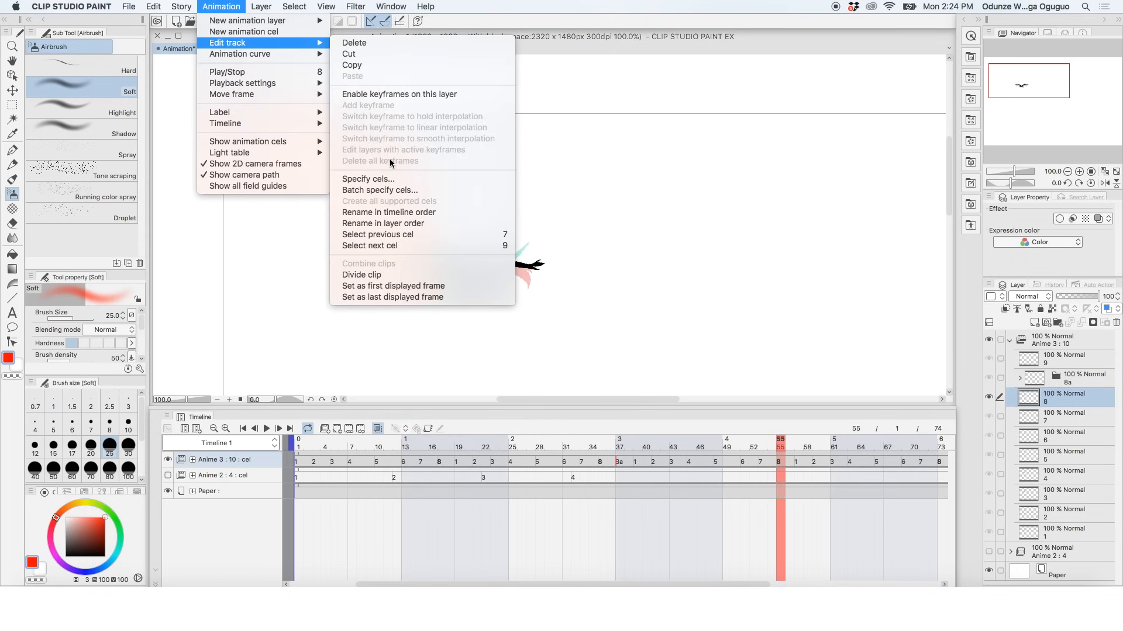
pyautogui.click(398, 213)
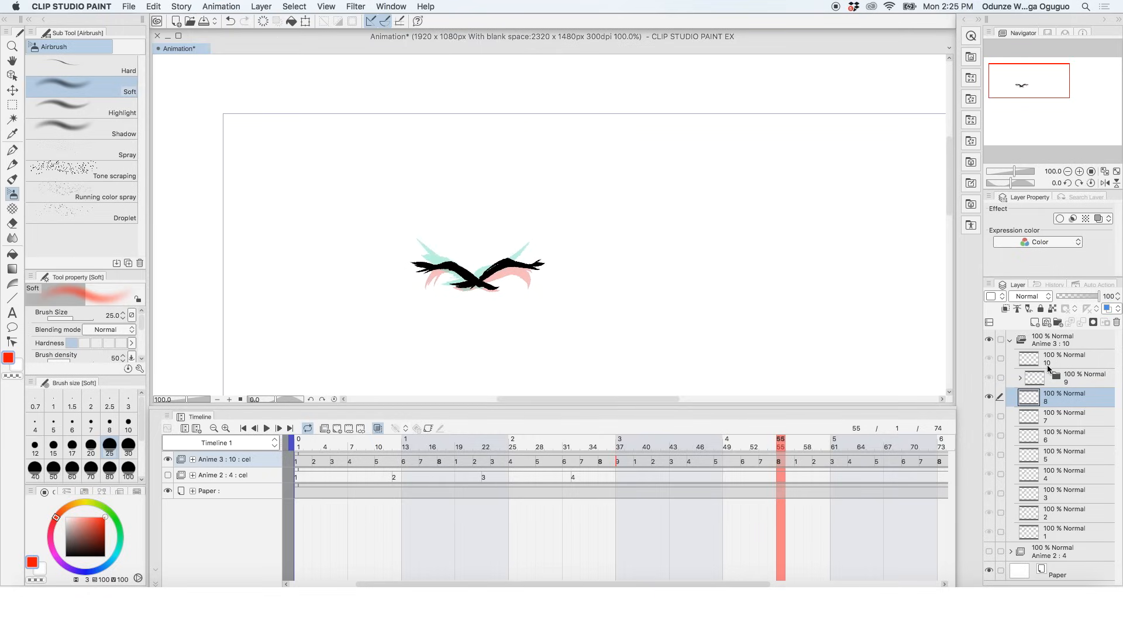
pyautogui.scroll(5, 338, 462)
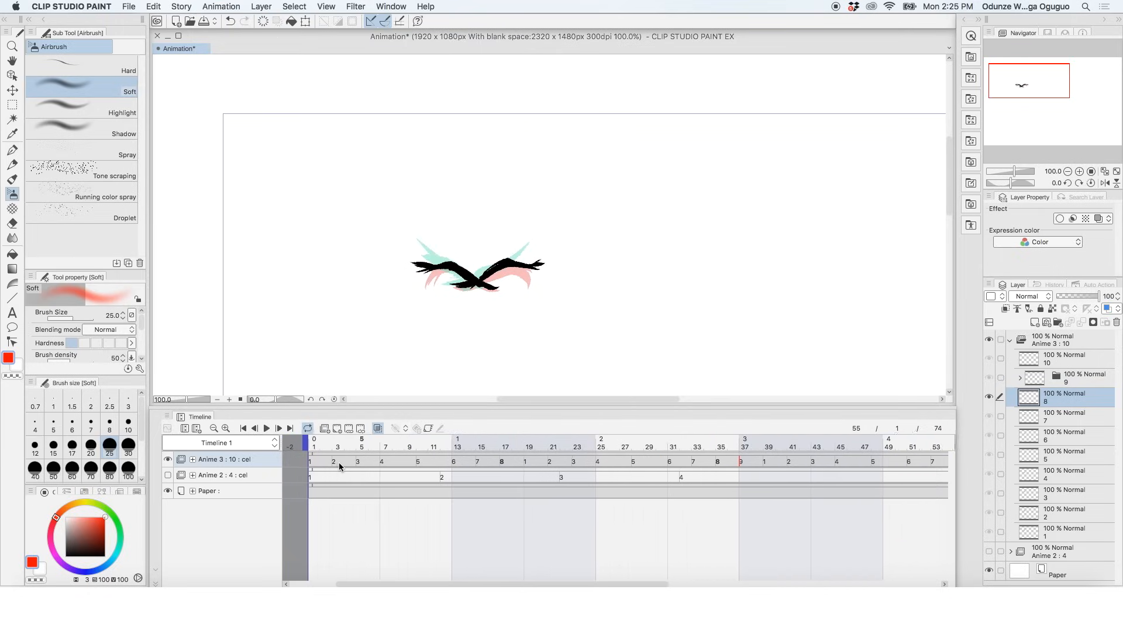
pyautogui.scroll(-5, 338, 462)
pyautogui.press('super+minus')
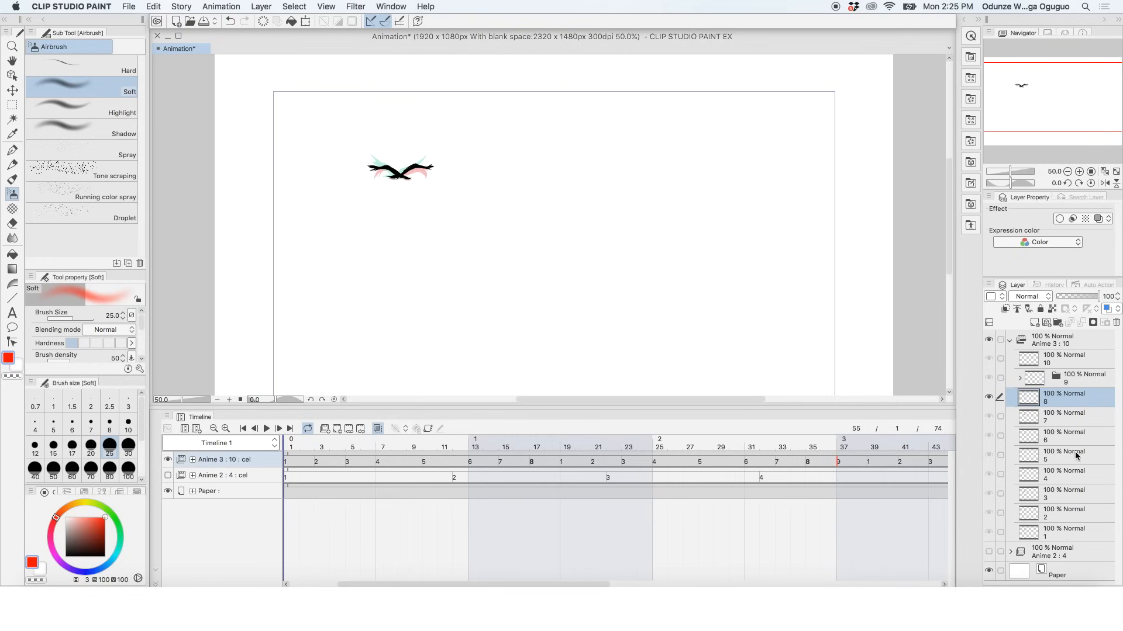
# Add a new raster layer and a new layer folder directly above the Paper layer.
pyautogui.click(1076, 570)
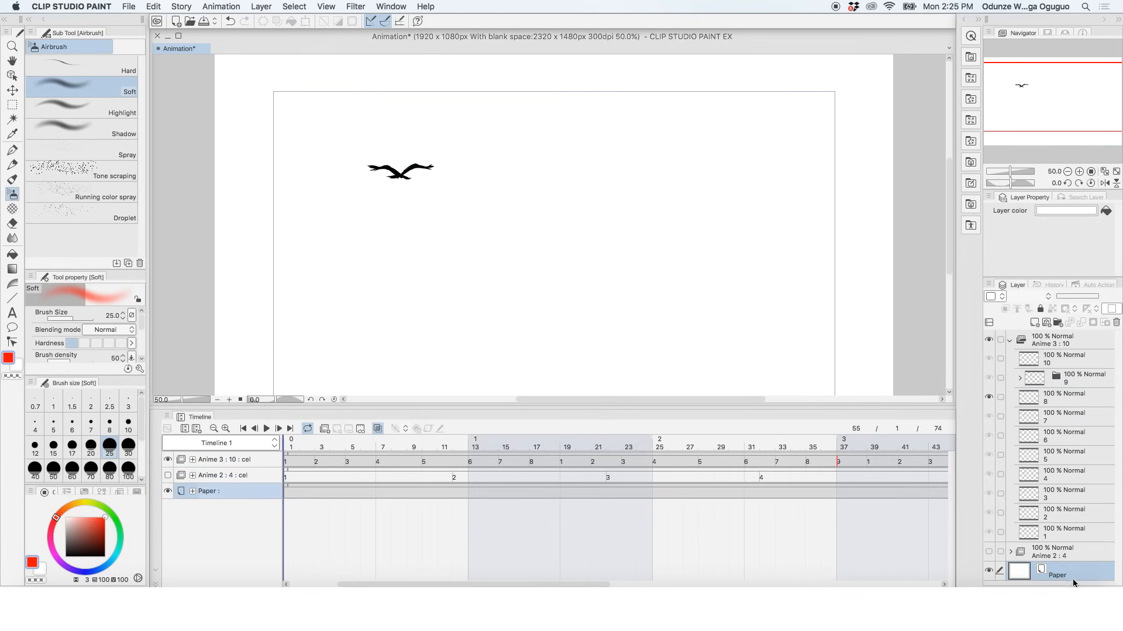
pyautogui.click(1035, 322)
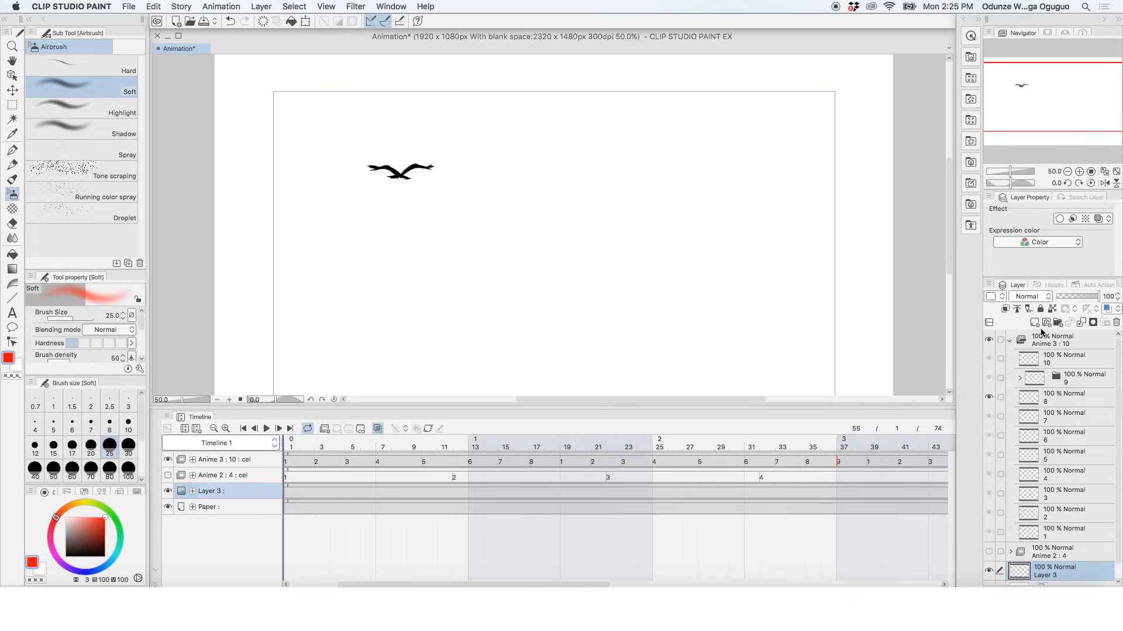
pyautogui.click(1058, 322)
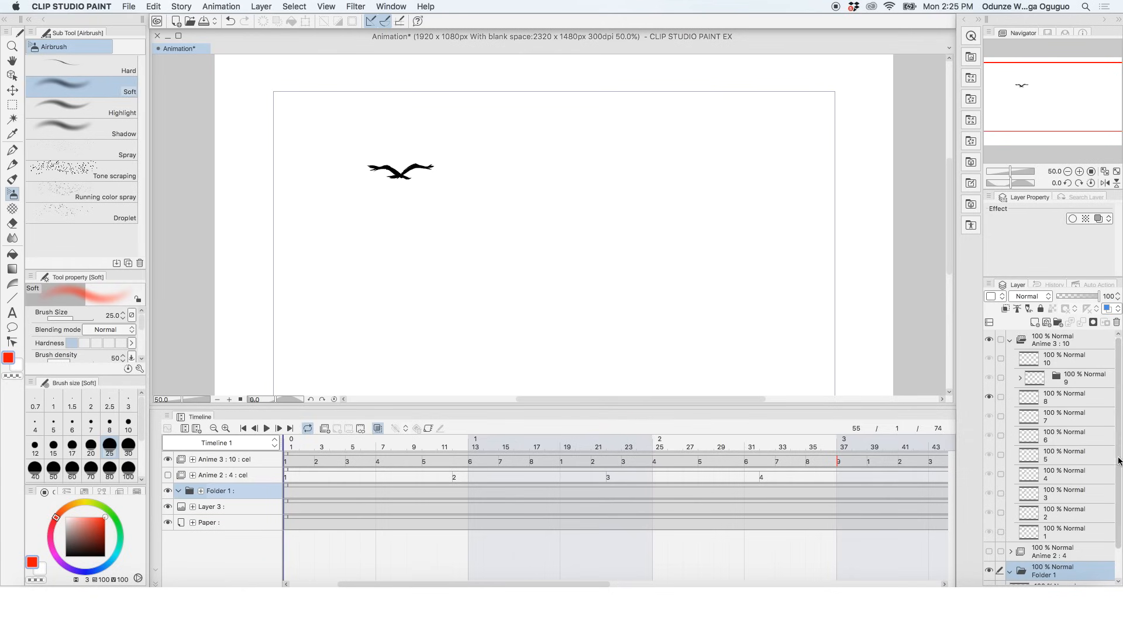
pyautogui.moveTo(1118, 459); pyautogui.dragTo(1117, 516)
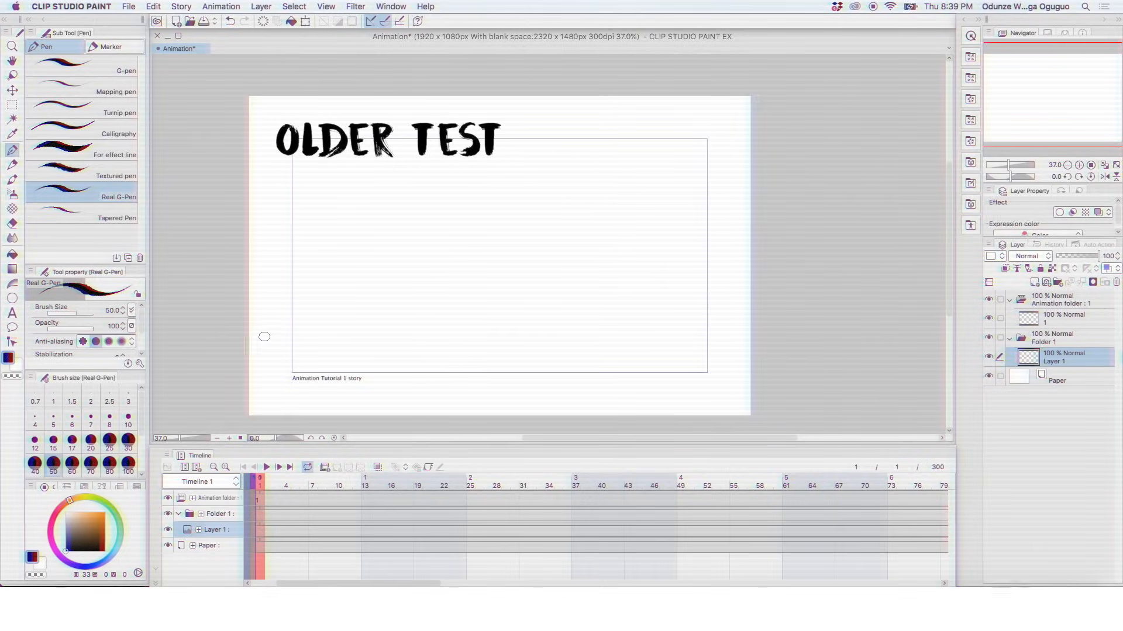
# Draw two overlapping mountain outlines and a sun with short rays on Layer 1 using the Real G-Pen.
pyautogui.moveTo(251, 342)
pyautogui.mouseDown()
pyautogui.moveTo(447, 314)
pyautogui.moveTo(611, 383)
pyautogui.mouseUp()
pyautogui.moveTo(527, 352); pyautogui.dragTo(751, 348)
pyautogui.moveTo(678, 159); pyautogui.dragTo(705, 163)
pyautogui.moveTo(694, 186); pyautogui.dragTo(707, 187)
pyautogui.moveTo(674, 201)
pyautogui.mouseDown()
pyautogui.moveTo(682, 208)
pyautogui.moveTo(646, 203)
pyautogui.mouseUp()
pyautogui.moveTo(640, 174); pyautogui.dragTo(629, 174)
pyautogui.moveTo(637, 147); pyautogui.dragTo(661, 137)
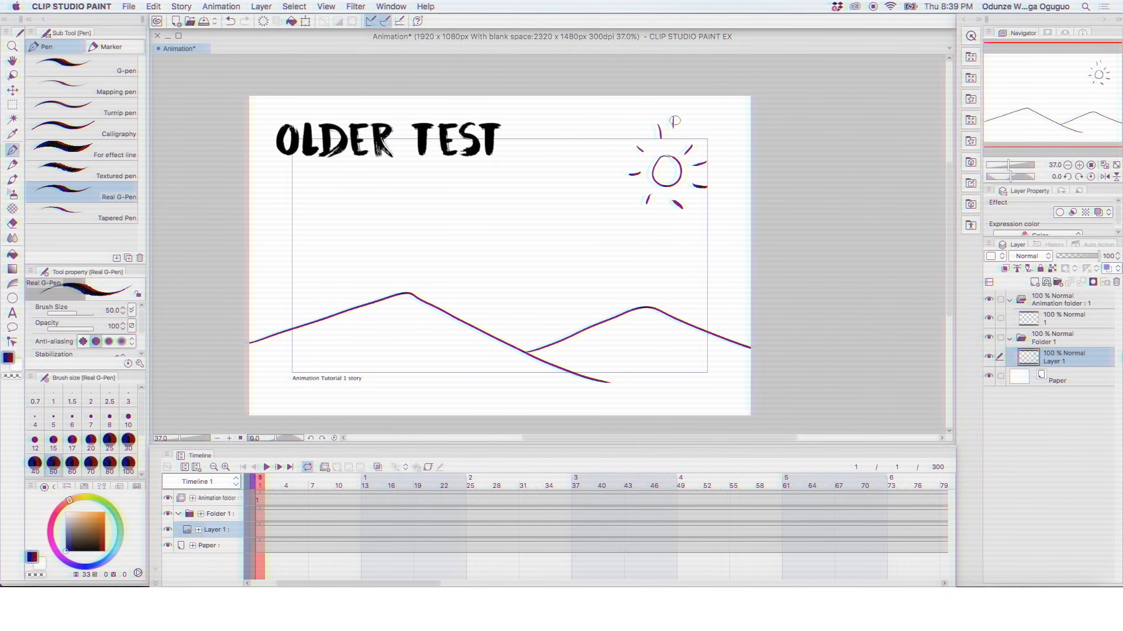
# Switch between the animation folder's cel and the regular layers to compare which cel and onion skin controls are available.
pyautogui.click(1055, 318)
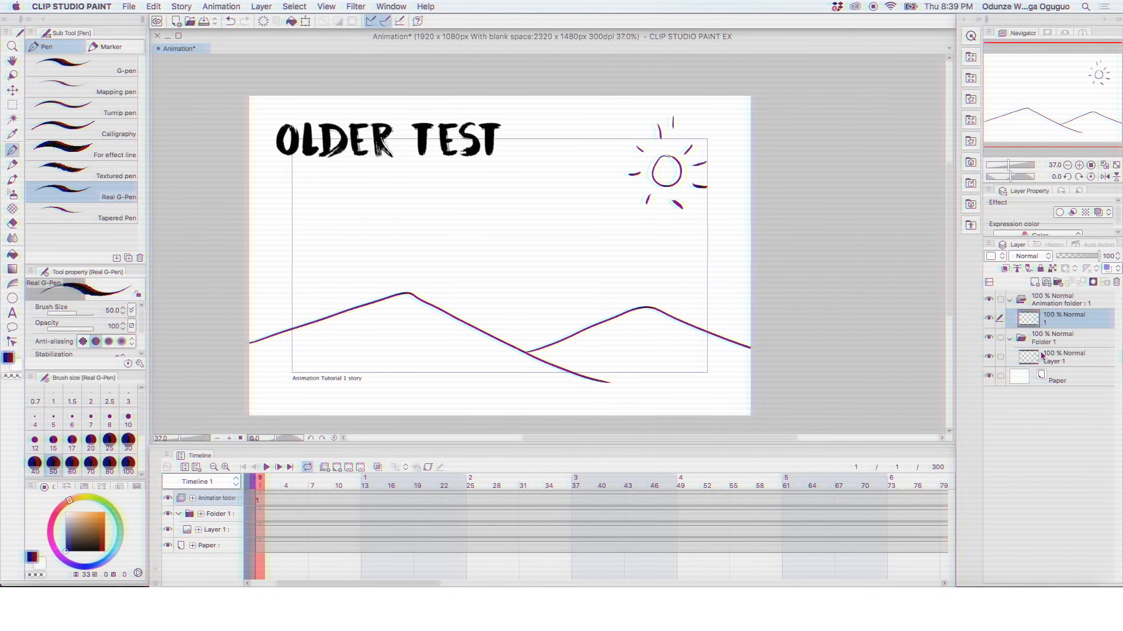
pyautogui.click(253, 532)
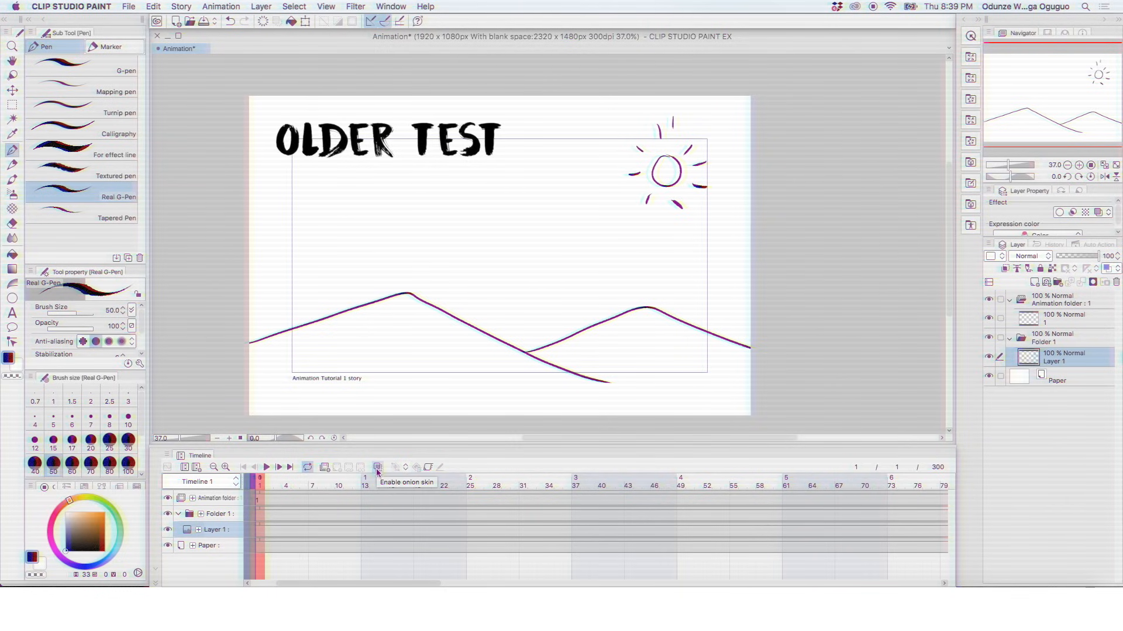
pyautogui.click(346, 498)
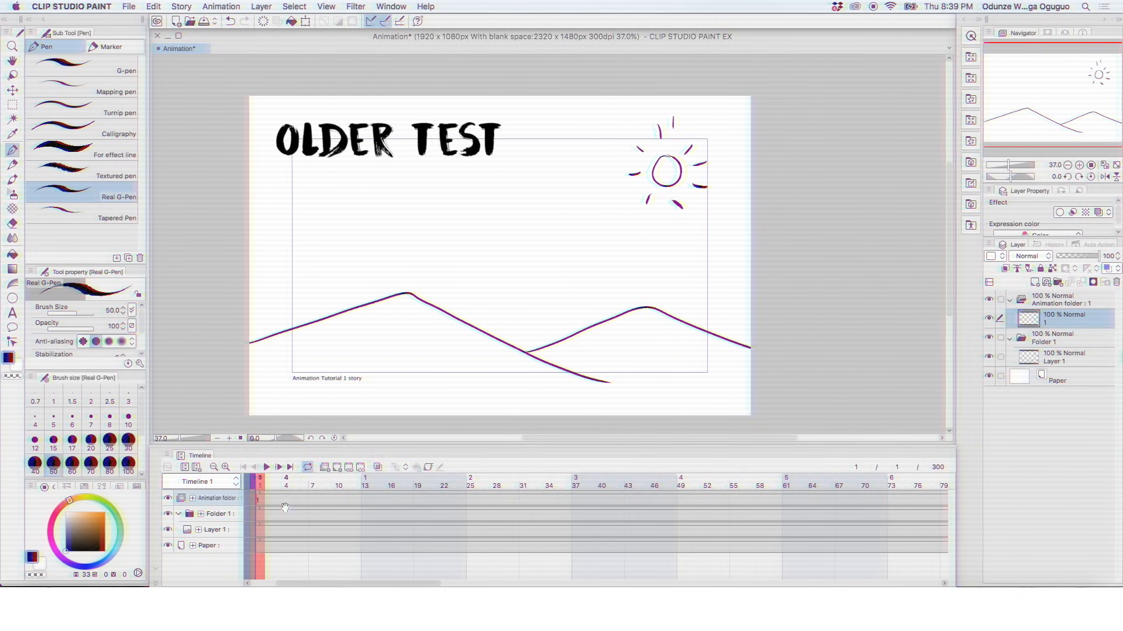
pyautogui.click(326, 468)
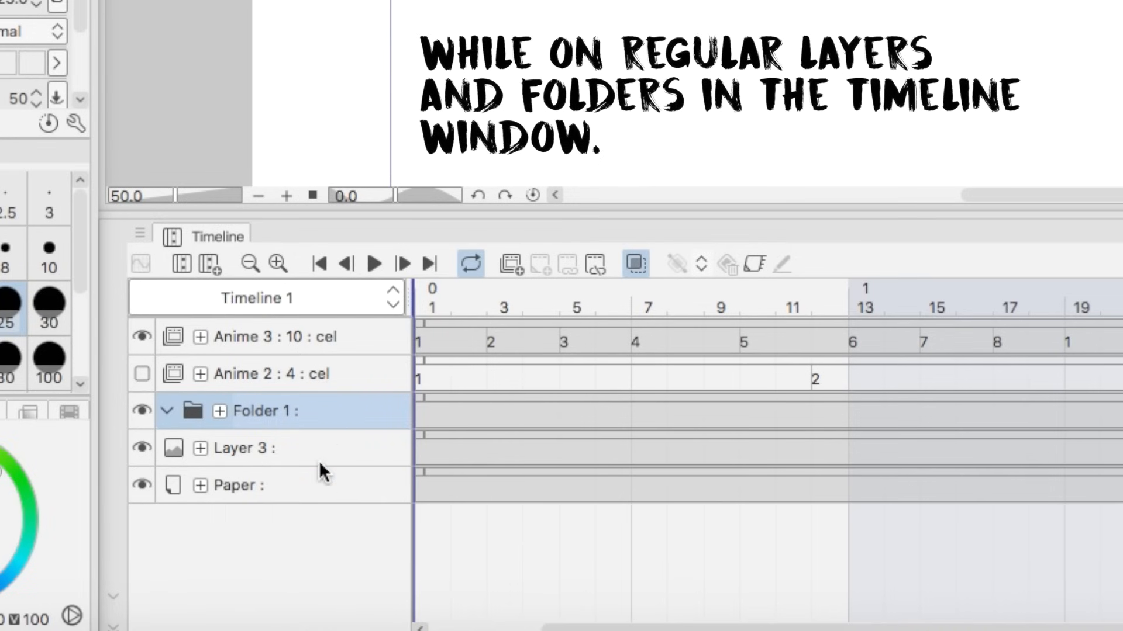
pyautogui.click(507, 402)
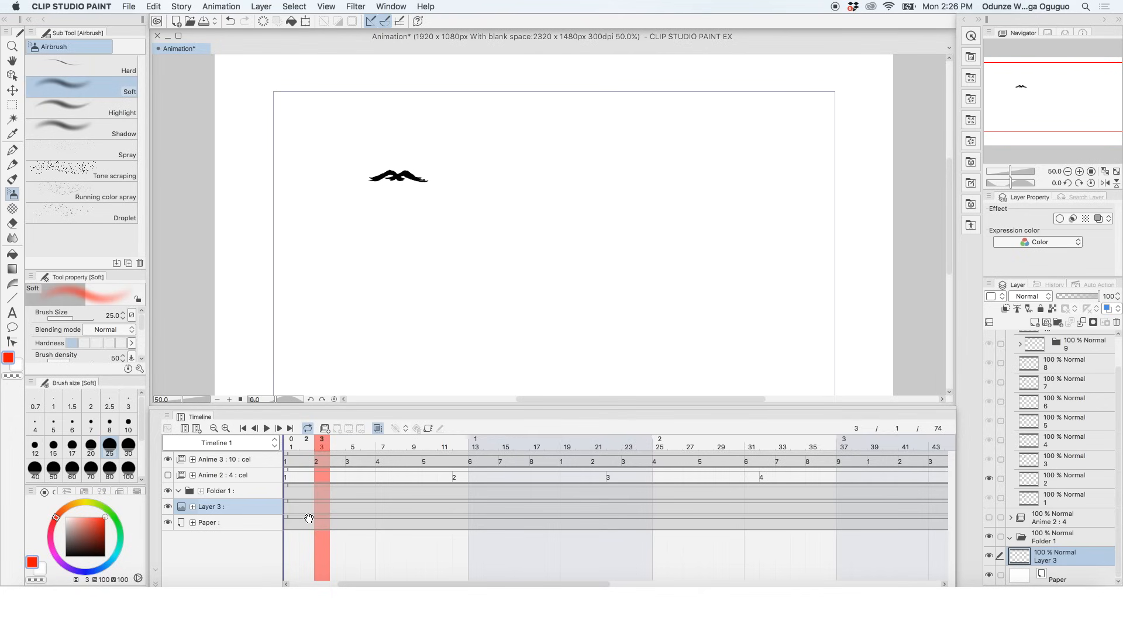
# Collapse the Anime 3 folder, paint a looping red airbrush stroke on Layer 3, and check it at frame 1.
pyautogui.scroll(3, 1096, 350)
pyautogui.click(1010, 340)
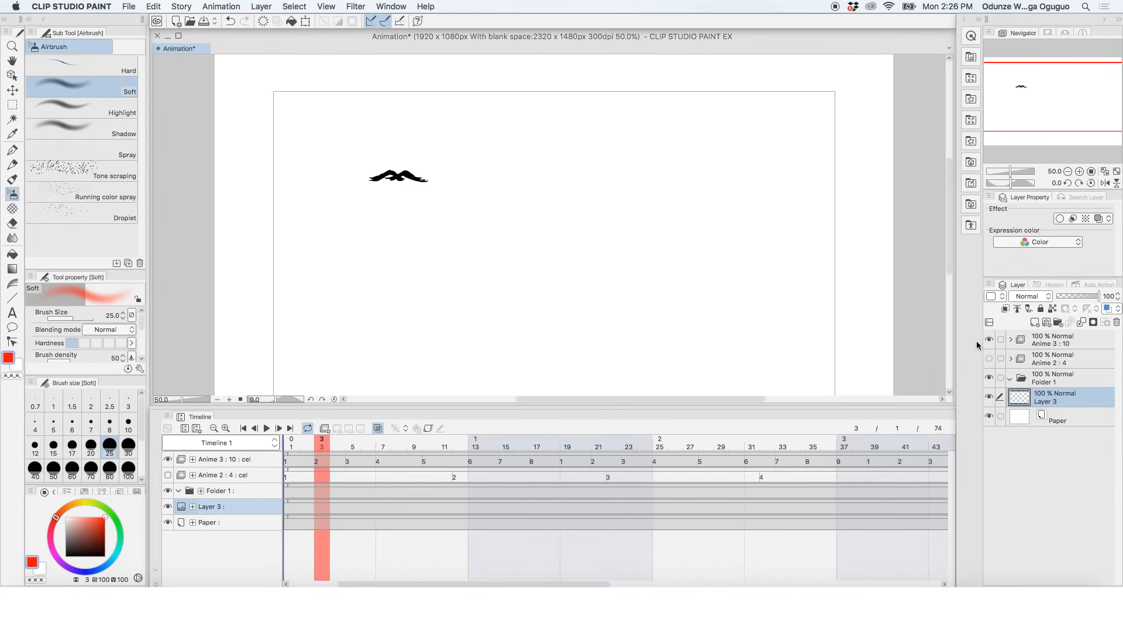
pyautogui.moveTo(685, 135)
pyautogui.mouseDown()
pyautogui.moveTo(509, 233)
pyautogui.moveTo(649, 289)
pyautogui.mouseUp()
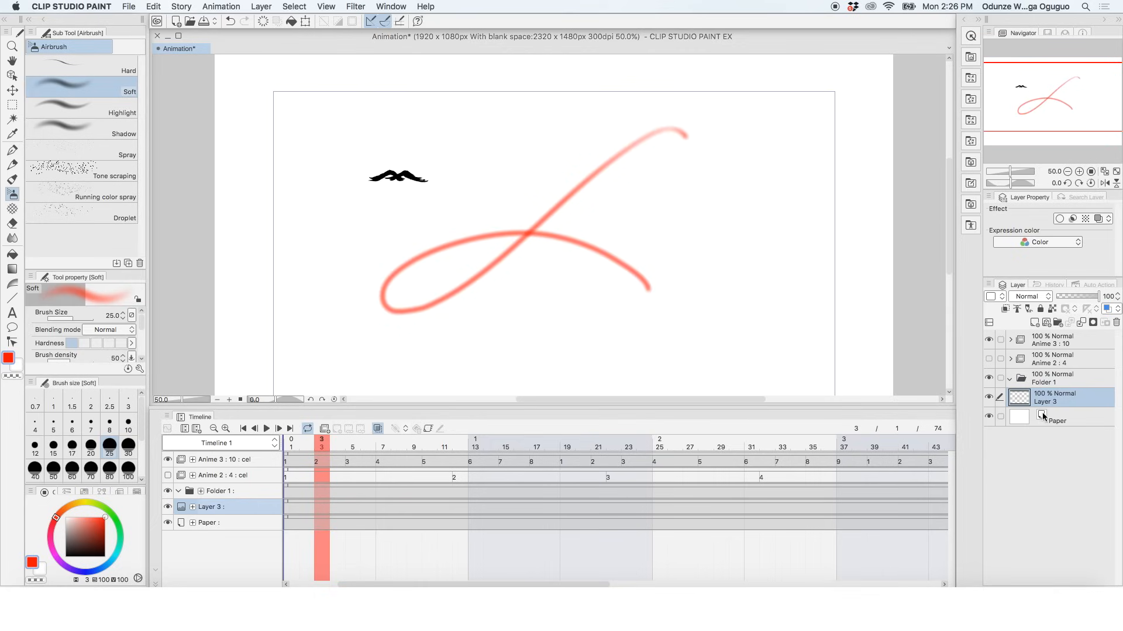
pyautogui.moveTo(321, 439); pyautogui.dragTo(293, 447)
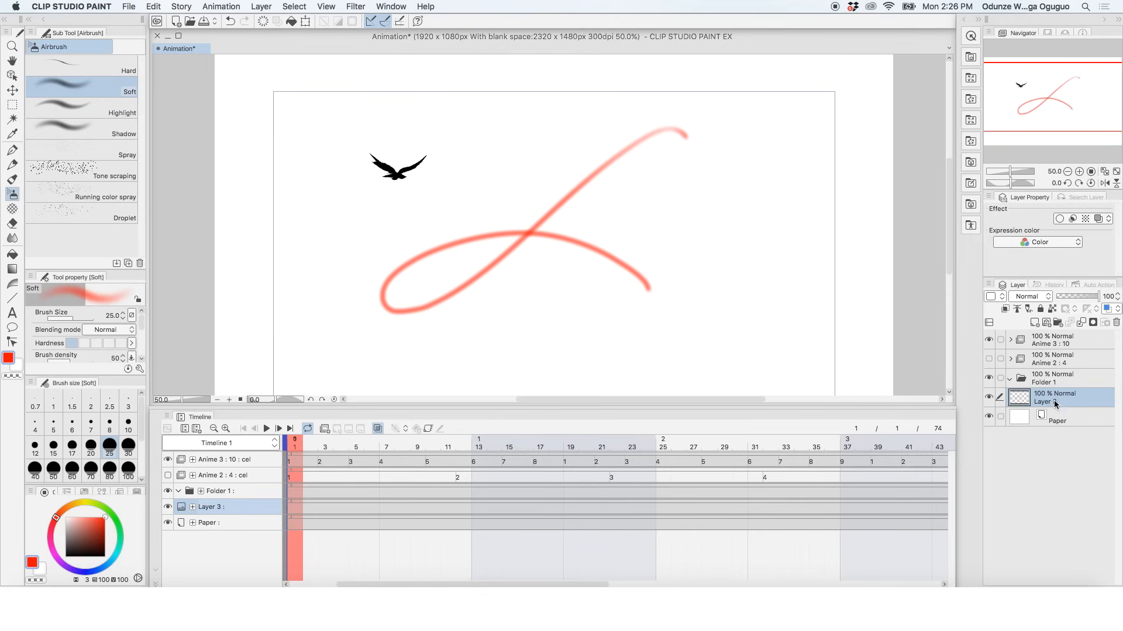
# Move Layer 3 into Folder 1 and toggle its visibility off and on.
pyautogui.moveTo(1051, 400); pyautogui.dragTo(1053, 381)
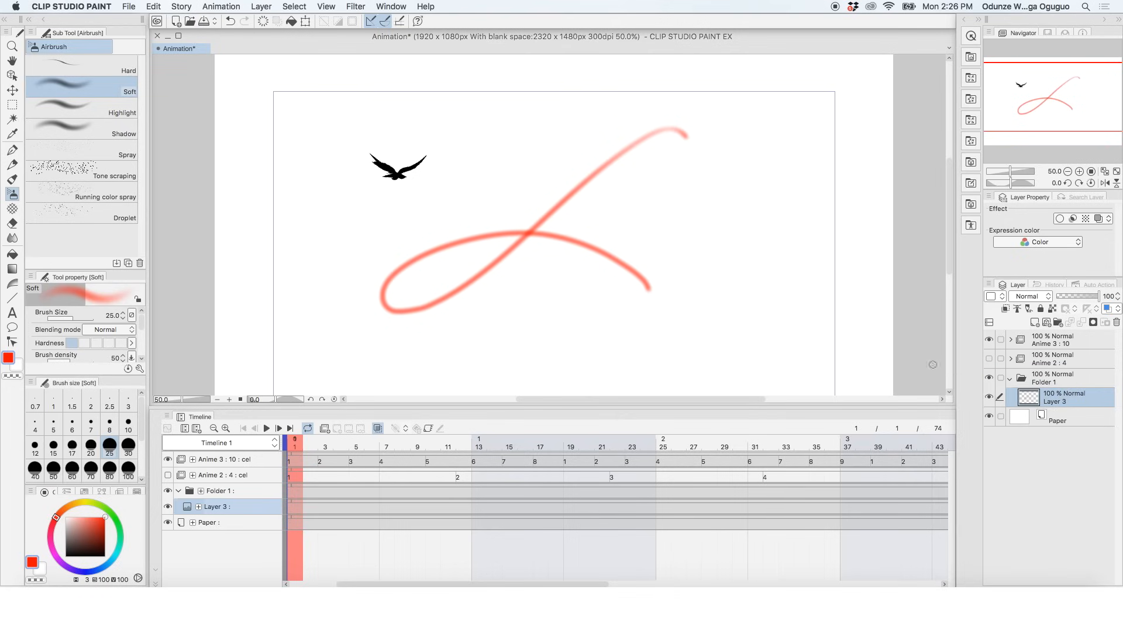
pyautogui.click(168, 508)
pyautogui.click(168, 508)
pyautogui.scroll(-3, 665, 281)
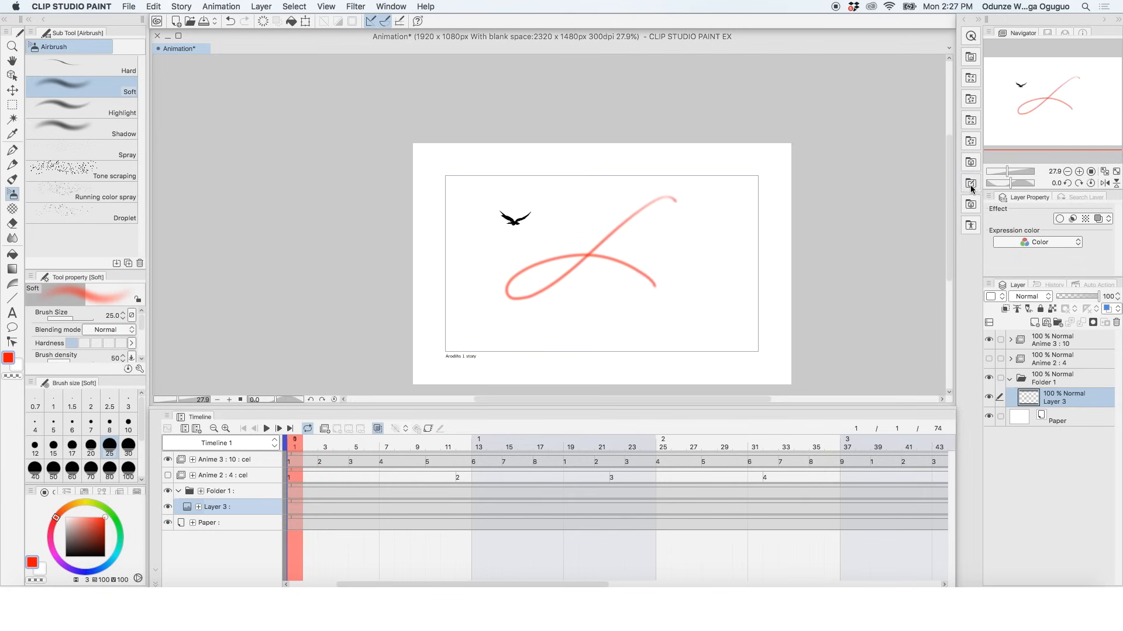
pyautogui.moveTo(950, 212); pyautogui.dragTo(949, 223)
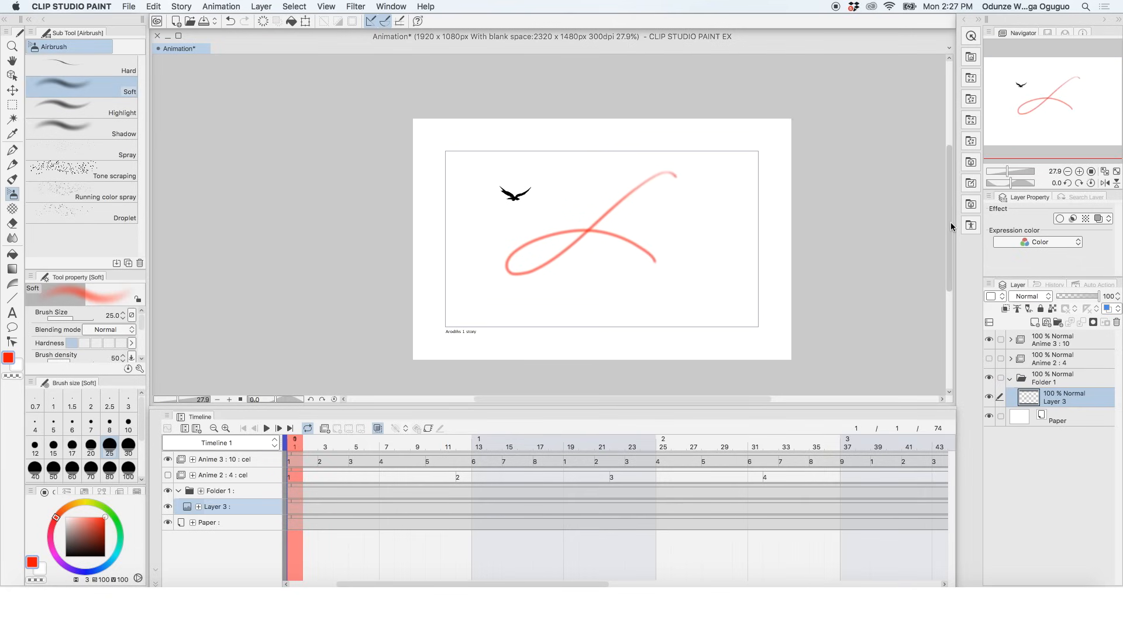
# Select the area around the red looping stroke on Layer 3 and delete it.
pyautogui.click(13, 104)
pyautogui.moveTo(454, 156); pyautogui.dragTo(696, 329)
pyautogui.press('Delete')
# Select the whole canvas and fill Layer 3 with a light orange.
pyautogui.moveTo(401, 106); pyautogui.dragTo(815, 367)
pyautogui.click(12, 269)
pyautogui.click(70, 505)
pyautogui.click(96, 526)
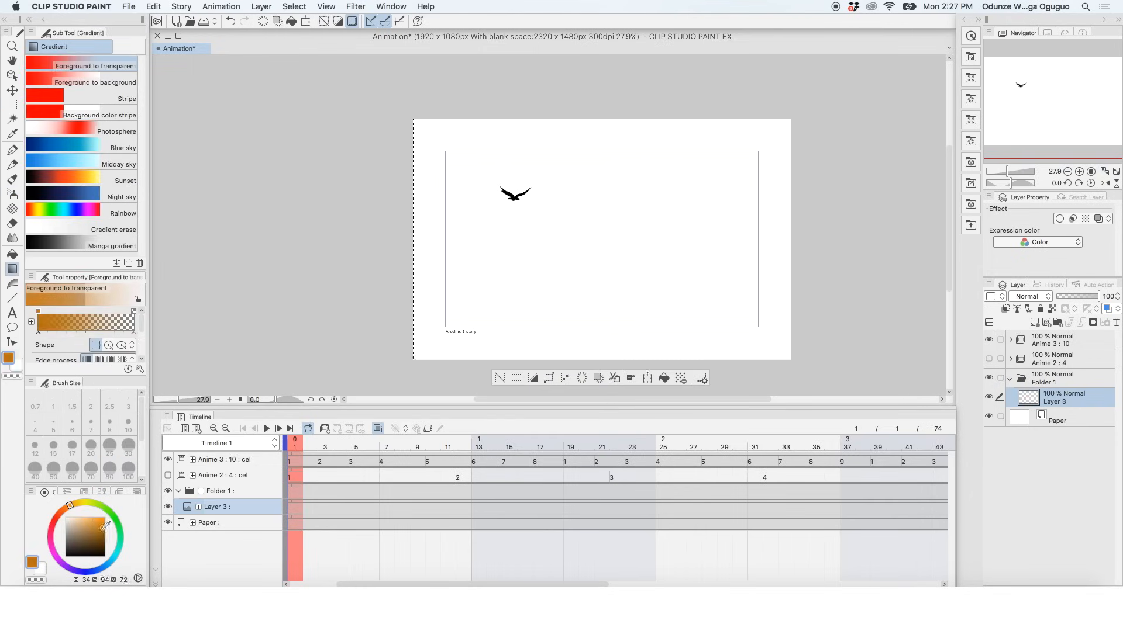
pyautogui.click(96, 520)
pyautogui.click(664, 378)
pyautogui.click(83, 518)
pyautogui.click(664, 378)
# Apply an orange foreground-to-transparent gradient down from the sky's top and a darker brown-orange one in its upper-left corner, and deselect.
pyautogui.click(94, 520)
pyautogui.click(13, 283)
pyautogui.click(13, 269)
pyautogui.moveTo(622, 101); pyautogui.dragTo(627, 266)
pyautogui.click(97, 530)
pyautogui.press('super+z')
pyautogui.moveTo(468, 92); pyautogui.dragTo(497, 182)
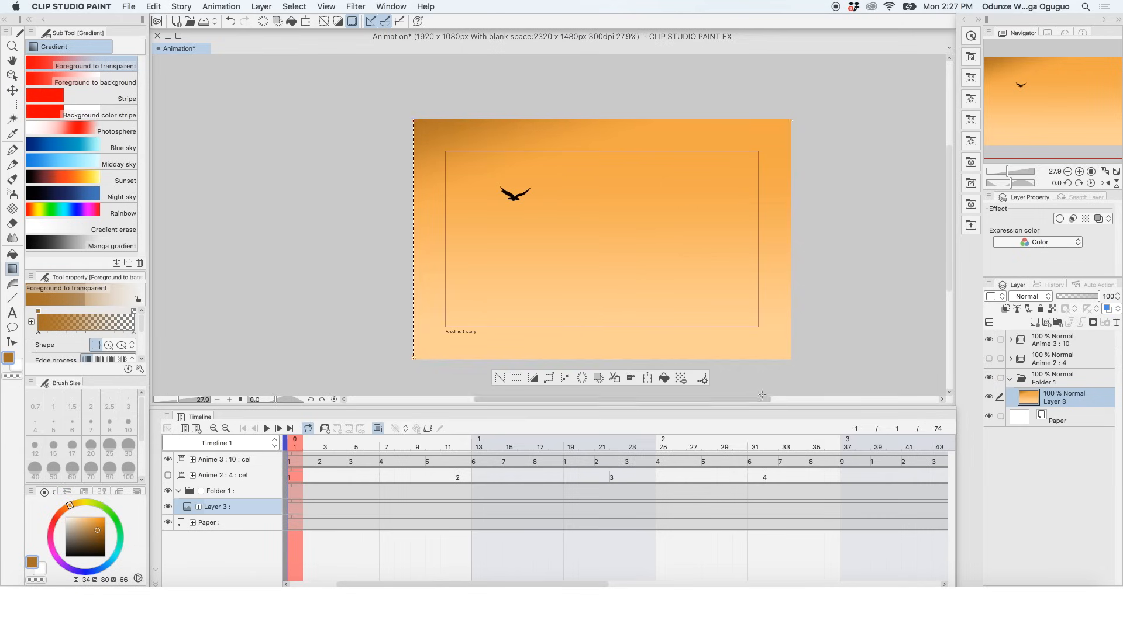
pyautogui.click(13, 105)
pyautogui.press('super+d')
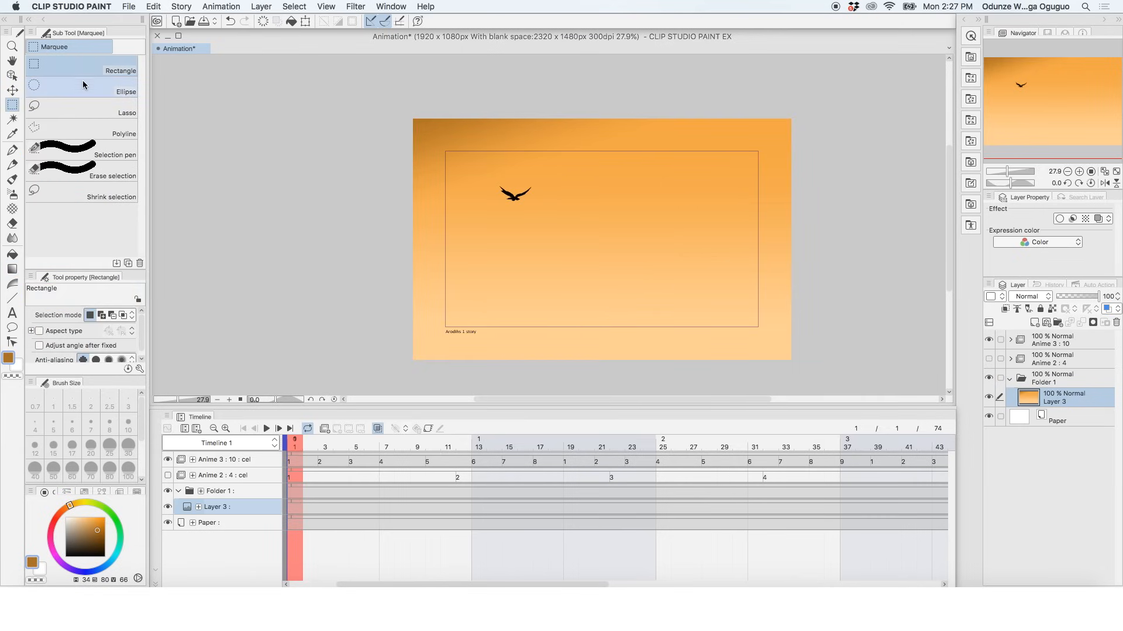
# Create a pale cream sun on a new layer by filling an elliptical selection in the lower-right sky, and deselect.
pyautogui.click(84, 86)
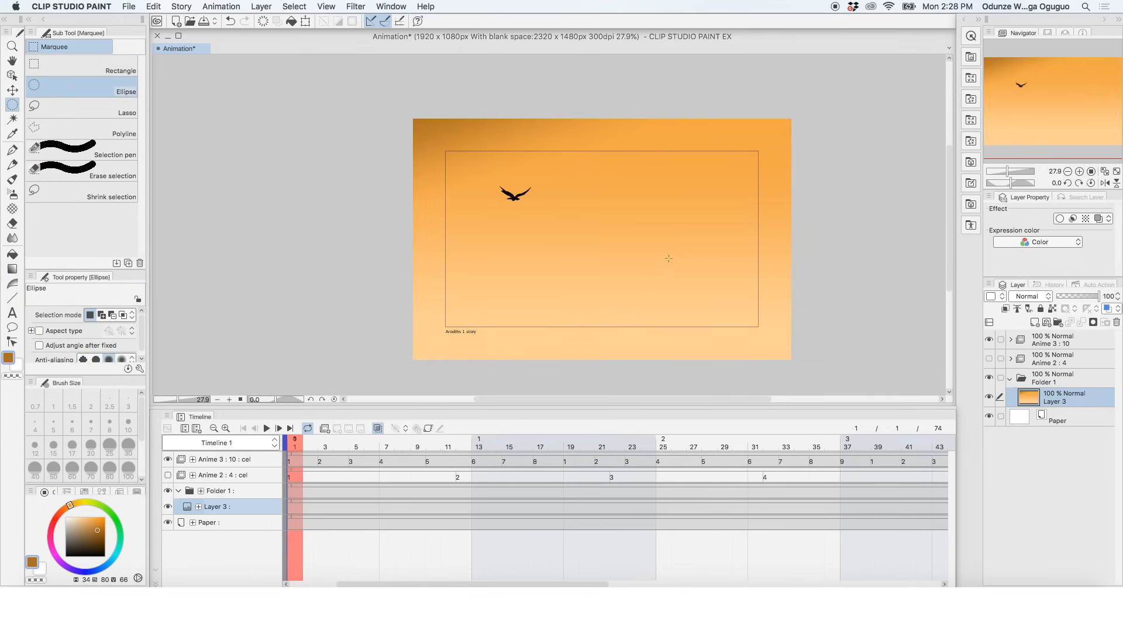
pyautogui.moveTo(647, 269); pyautogui.dragTo(696, 316)
pyautogui.click(1035, 323)
pyautogui.click(70, 518)
pyautogui.click(73, 503)
pyautogui.hotkey('alt', 'Delete')
pyautogui.press('super+d')
# Set up the Soft airbrush at size 600 with a reddish-orange colour.
pyautogui.click(13, 179)
pyautogui.click(12, 195)
pyautogui.click(84, 86)
pyautogui.press(']')
pyautogui.press(']')
pyautogui.press(']')
pyautogui.press(']')
pyautogui.press(']')
pyautogui.press(']')
pyautogui.press(']')
pyautogui.press(']')
pyautogui.press(']')
pyautogui.press(']')
pyautogui.press(']')
pyautogui.press(']')
pyautogui.press(']')
pyautogui.press(']')
pyautogui.press(']')
pyautogui.click(63, 511)
pyautogui.click(96, 523)
# Add a new layer above Layer 3, change its blending mode, and airbrush an orange glow around the sun.
pyautogui.click(1063, 416)
pyautogui.click(1035, 323)
pyautogui.click(1031, 297)
pyautogui.click(1030, 401)
pyautogui.moveTo(663, 285); pyautogui.dragTo(678, 292)
# Try several blending modes on the sun's glow layer, settle on Color dodge, and set its opacity to 66%.
pyautogui.click(1031, 296)
pyautogui.click(1030, 333)
pyautogui.click(1032, 296)
pyautogui.click(1032, 344)
pyautogui.click(1034, 403)
pyautogui.click(1034, 297)
pyautogui.click(1032, 392)
pyautogui.click(1034, 297)
pyautogui.click(1030, 356)
pyautogui.moveTo(1097, 296); pyautogui.dragTo(1084, 296)
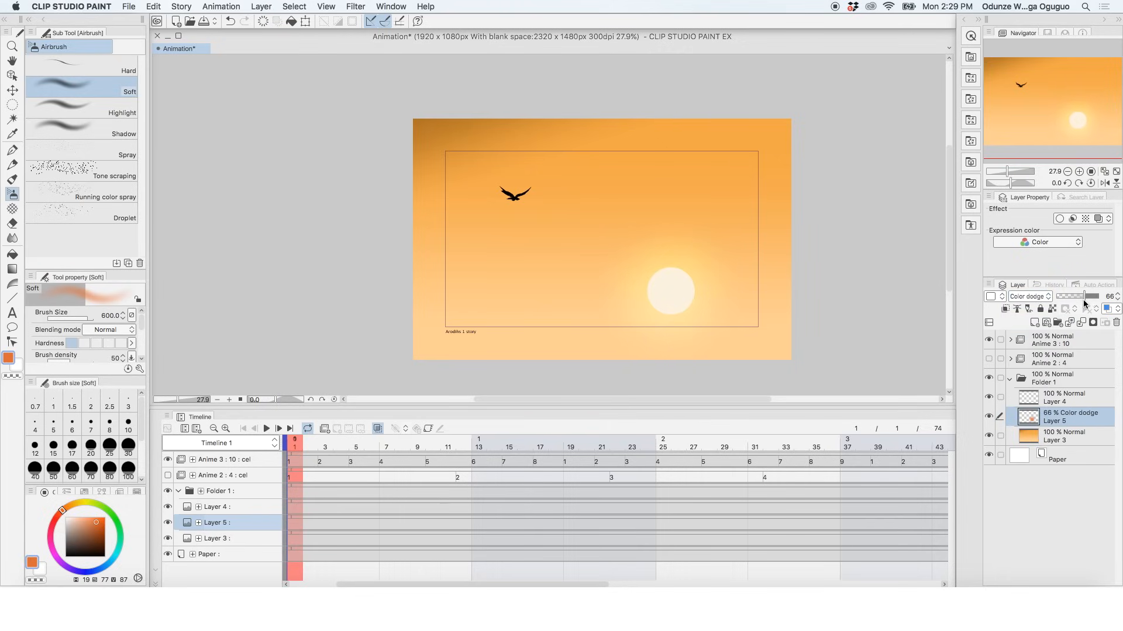
# Paint darker orange clouds across the upper sky on Layer 3 with the Running color edge watercolor brush.
pyautogui.click(1063, 436)
pyautogui.press('b')
pyautogui.press('b')
pyautogui.click(46, 47)
pyautogui.click(81, 189)
pyautogui.keyDown('alt'); pyautogui.click(675, 176); pyautogui.keyUp('alt')
pyautogui.keyDown('alt'); pyautogui.click(419, 125); pyautogui.keyUp('alt')
pyautogui.moveTo(416, 148)
pyautogui.mouseDown()
pyautogui.moveTo(557, 170)
pyautogui.moveTo(788, 140)
pyautogui.mouseUp()
pyautogui.moveTo(787, 176); pyautogui.dragTo(492, 159)
# Undo a stray mid-sky stroke and add clouds at the sky's upper right and lower-left edge.
pyautogui.moveTo(556, 232); pyautogui.dragTo(427, 223)
pyautogui.press('super+z')
pyautogui.moveTo(690, 155)
pyautogui.mouseDown()
pyautogui.moveTo(784, 169)
pyautogui.moveTo(716, 175)
pyautogui.mouseUp()
pyautogui.moveTo(415, 289); pyautogui.dragTo(466, 301)
# Paint dark brown mountains along the bottom edge of the background on Layer 3.
pyautogui.click(64, 509)
pyautogui.click(105, 545)
pyautogui.moveTo(414, 352); pyautogui.dragTo(564, 357)
pyautogui.moveTo(682, 353)
pyautogui.mouseDown()
pyautogui.moveTo(794, 340)
pyautogui.moveTo(731, 354)
pyautogui.mouseUp()
pyautogui.moveTo(708, 354); pyautogui.dragTo(630, 358)
pyautogui.moveTo(414, 352); pyautogui.dragTo(549, 355)
pyautogui.click(59, 515)
pyautogui.click(100, 549)
pyautogui.moveTo(790, 352); pyautogui.dragTo(659, 357)
# Sample a light orange from the sky and paint highlights on the upper-right and lower-left clouds.
pyautogui.keyDown('alt'); pyautogui.click(603, 168); pyautogui.keyUp('alt')
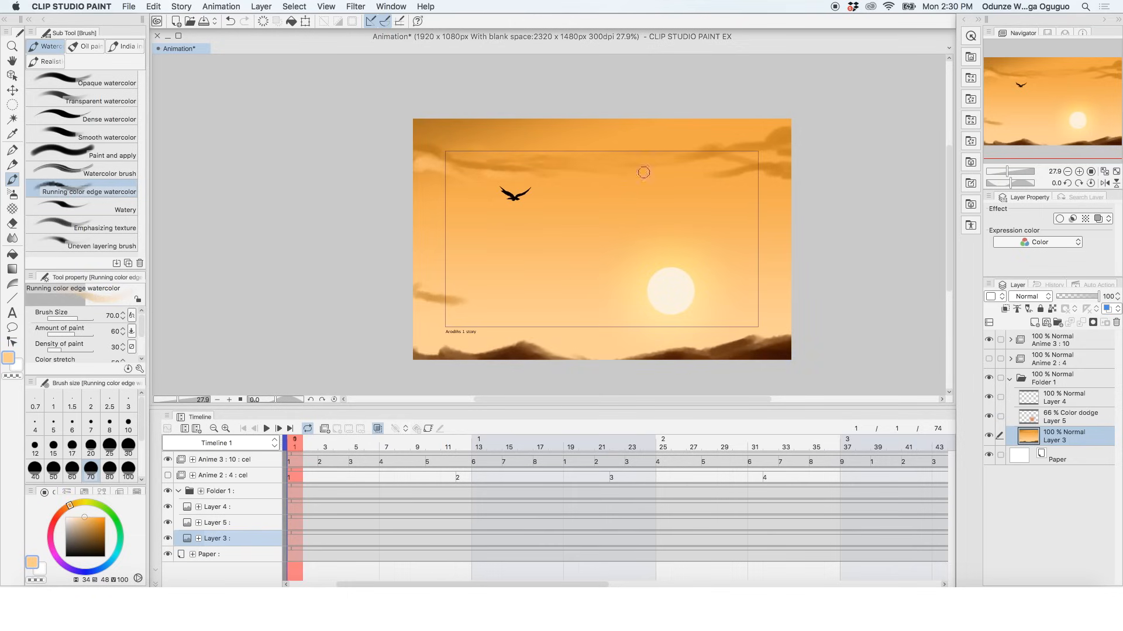
pyautogui.moveTo(789, 137); pyautogui.dragTo(761, 166)
pyautogui.moveTo(415, 293); pyautogui.dragTo(458, 305)
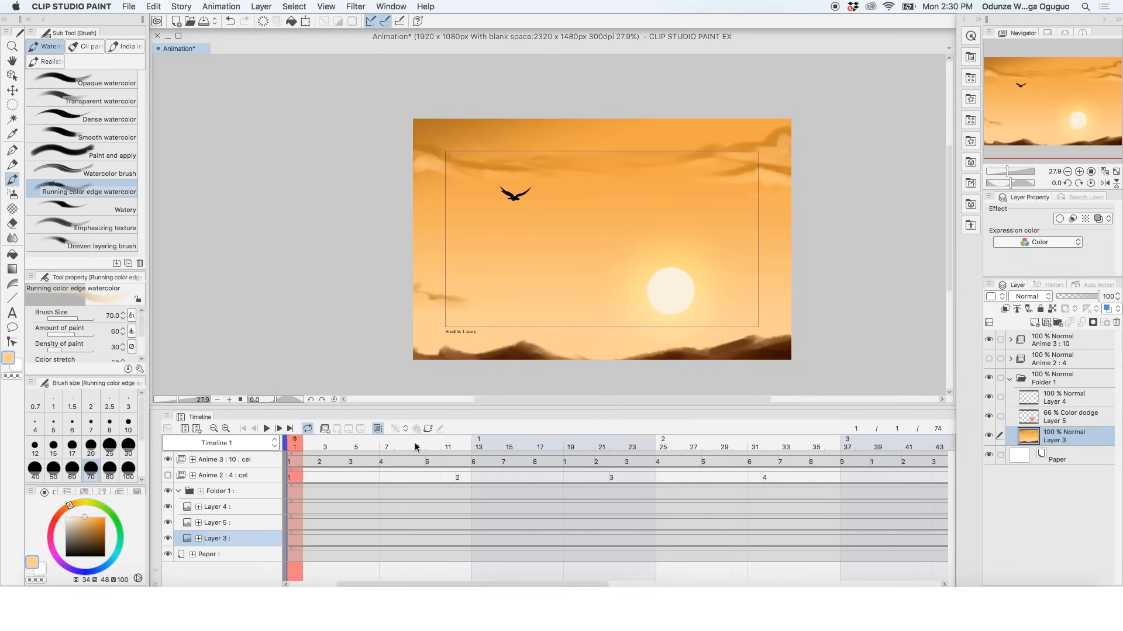
# Collapse Folder 1 and rename it Background.
pyautogui.click(1010, 377)
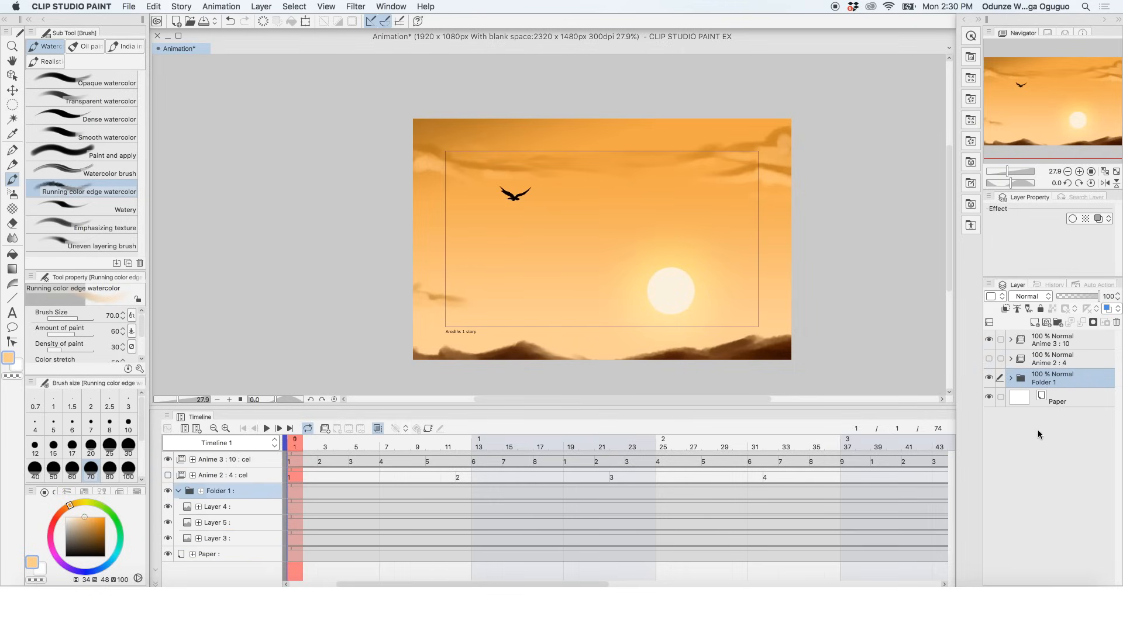
pyautogui.doubleClick(1047, 382)
pyautogui.write('Bg')
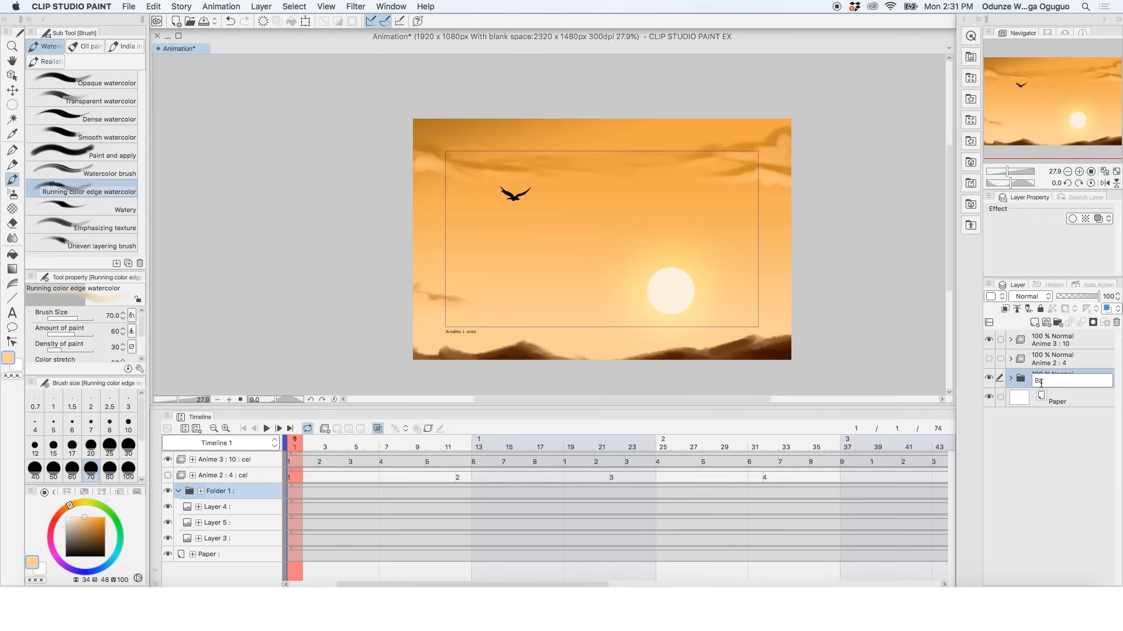
pyautogui.write('ckground')
pyautogui.press('Return')
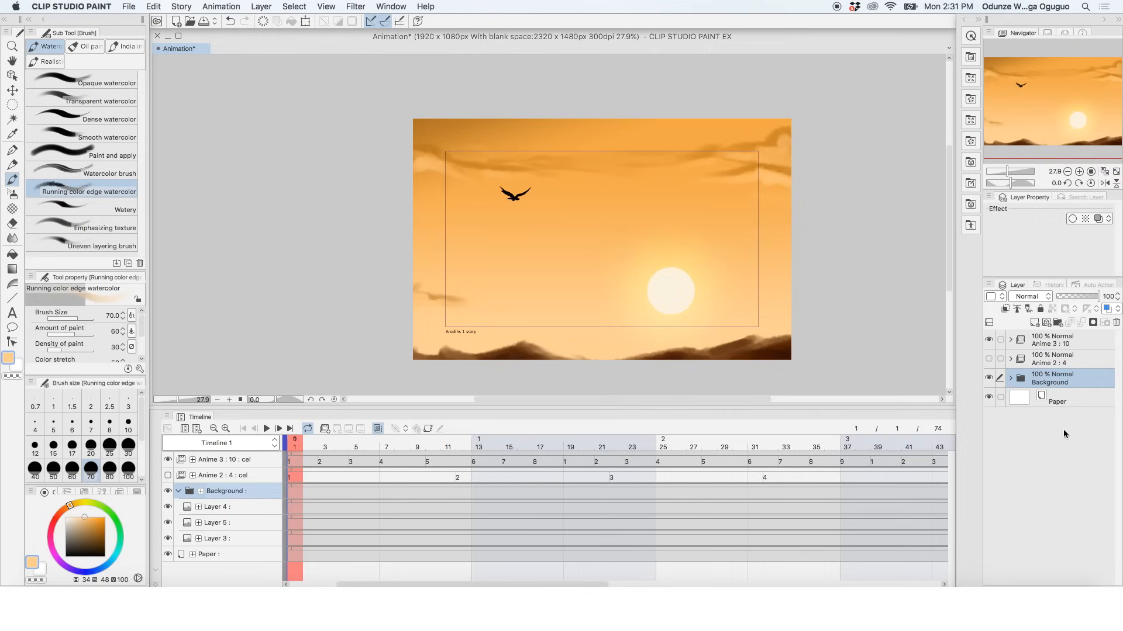
# Collapse the Background track and play back the bird animation over the painted sky.
pyautogui.click(179, 491)
pyautogui.click(267, 429)
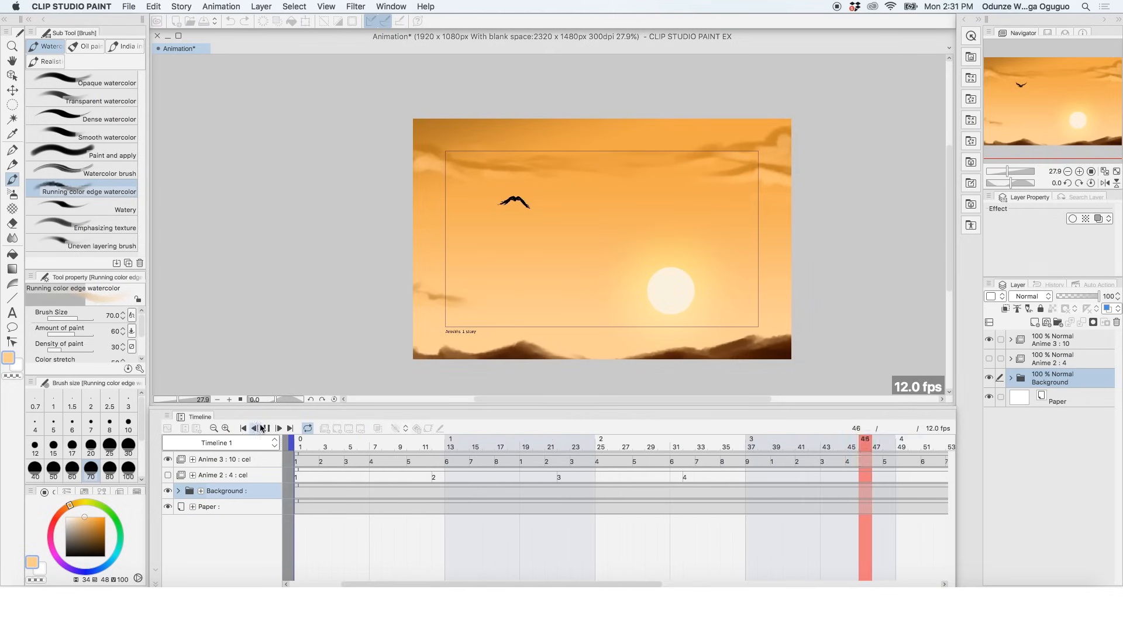
pyautogui.click(267, 430)
pyautogui.scroll(3, 536, 203)
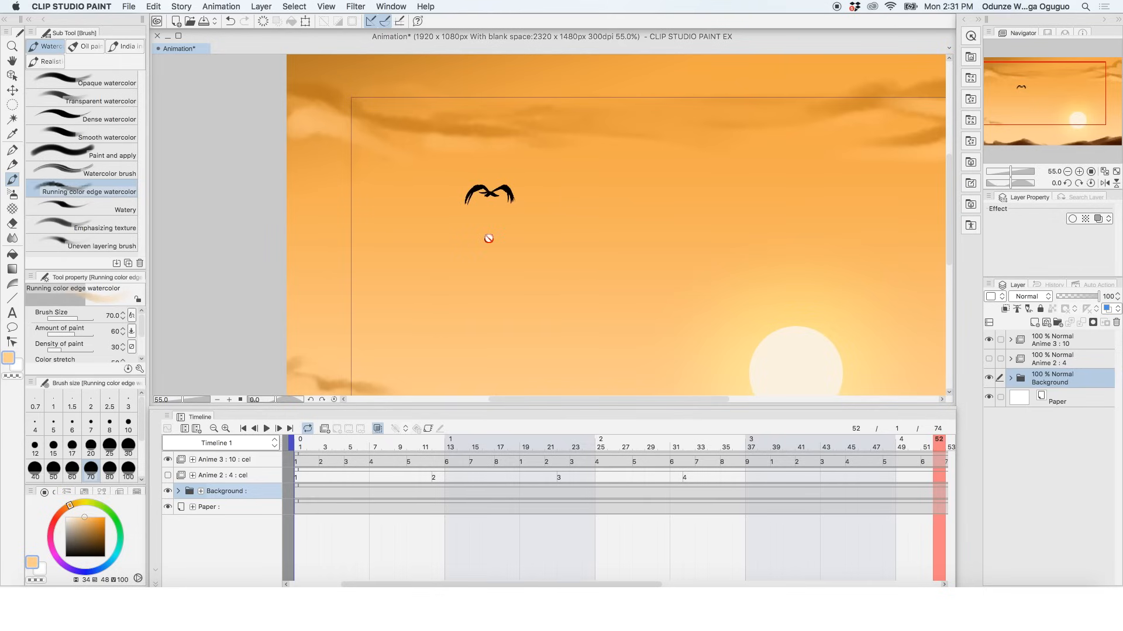
pyautogui.scroll(-2, 489, 238)
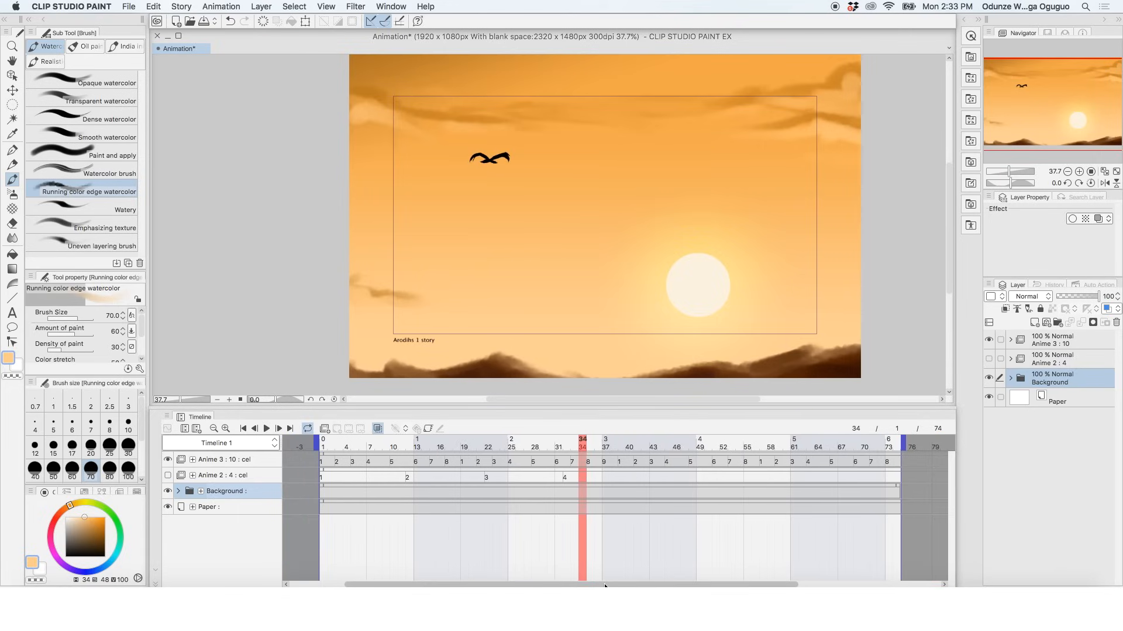
# Enable keyframes on the Anime 3 layer with linear interpolation, expand its track and go to frame 1.
pyautogui.moveTo(605, 586); pyautogui.dragTo(631, 585)
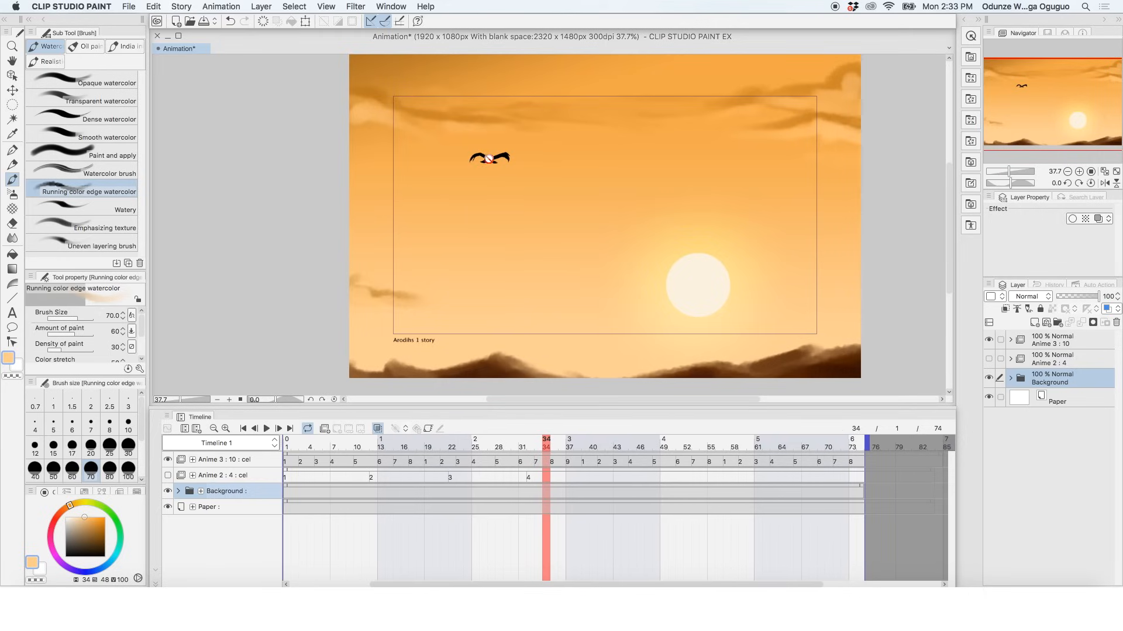
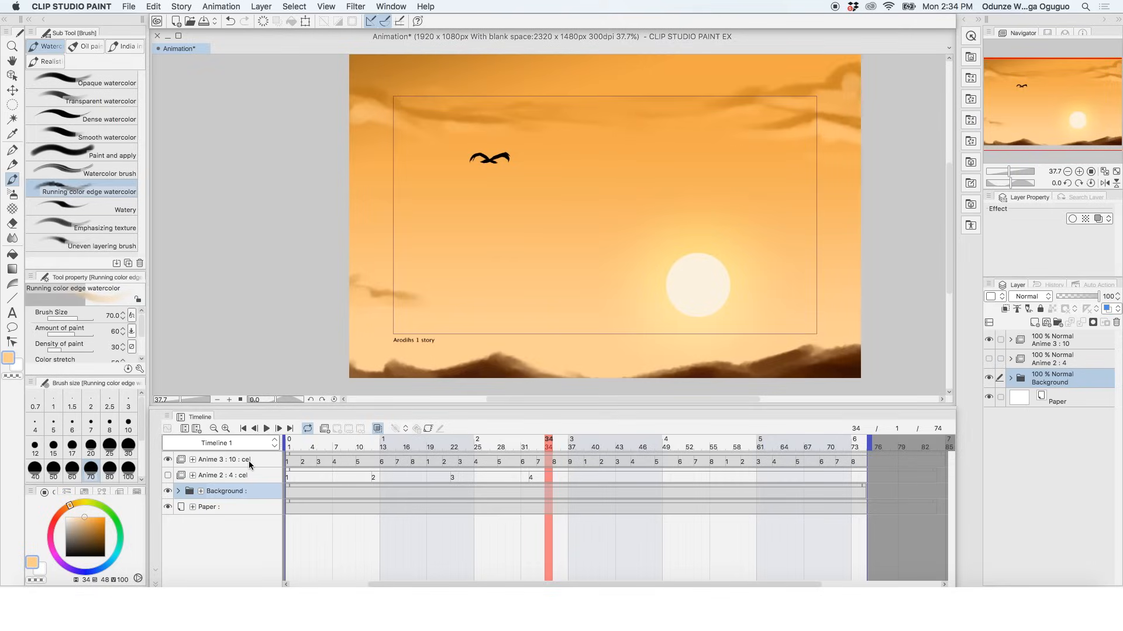
pyautogui.click(248, 461)
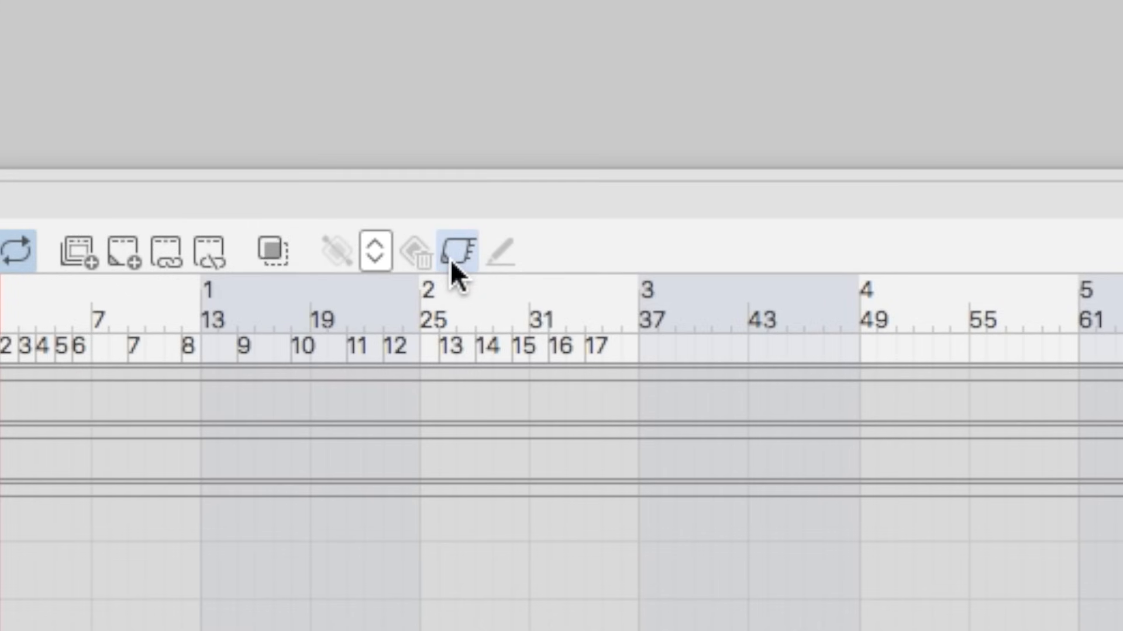
pyautogui.click(368, 260)
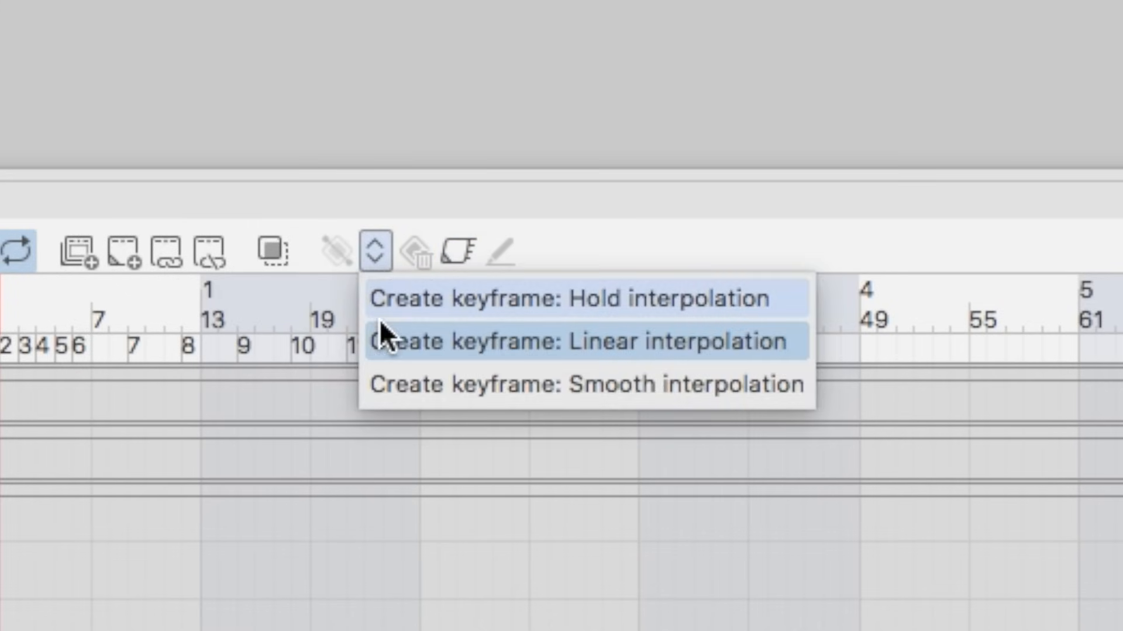
pyautogui.click(423, 346)
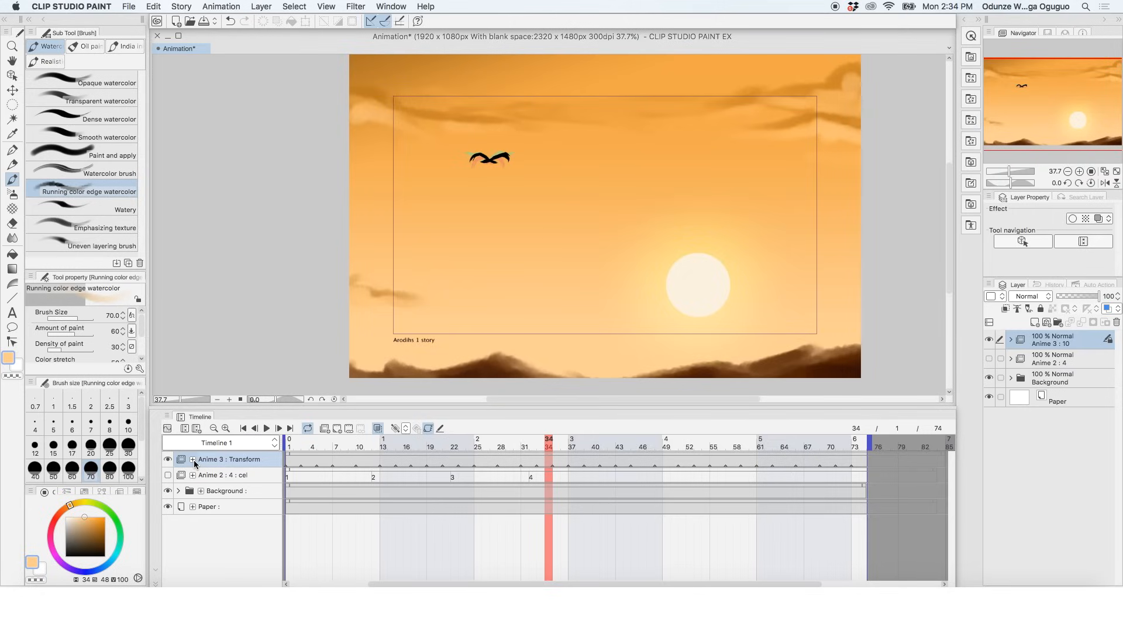
pyautogui.click(193, 461)
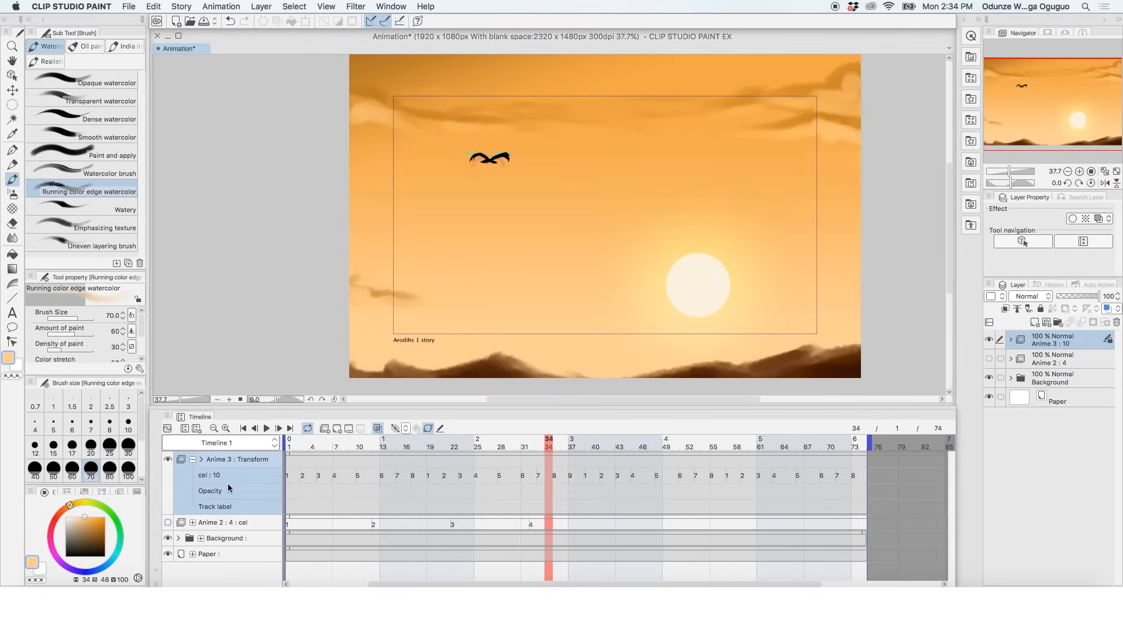
pyautogui.click(288, 447)
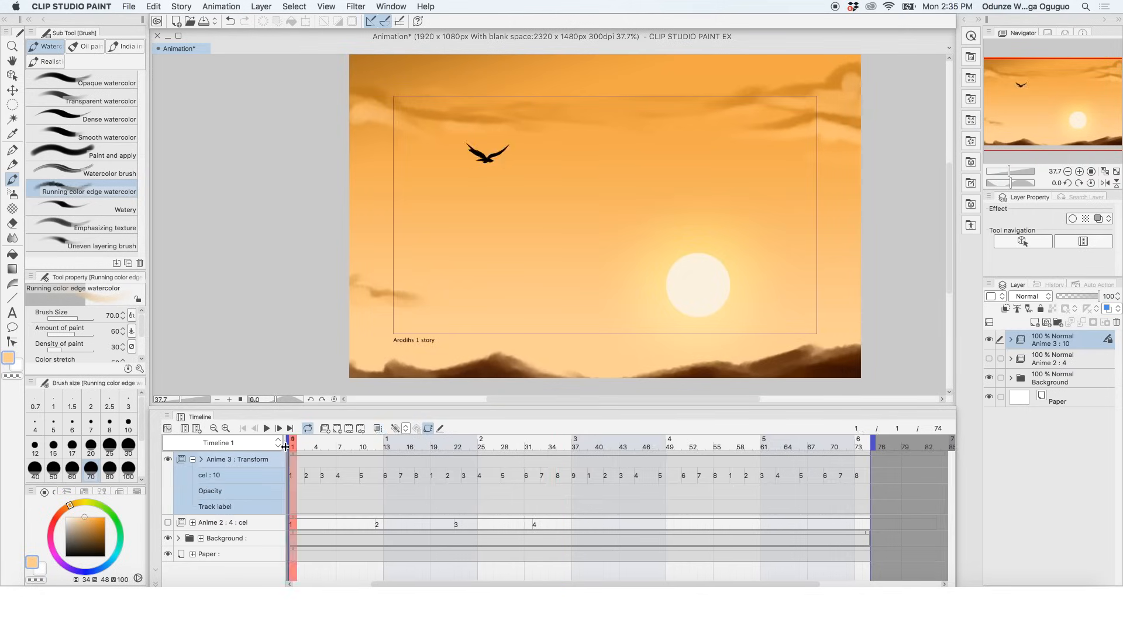
pyautogui.moveTo(282, 447)
pyautogui.mouseDown()
pyautogui.moveTo(271, 446)
pyautogui.moveTo(286, 446)
pyautogui.mouseUp()
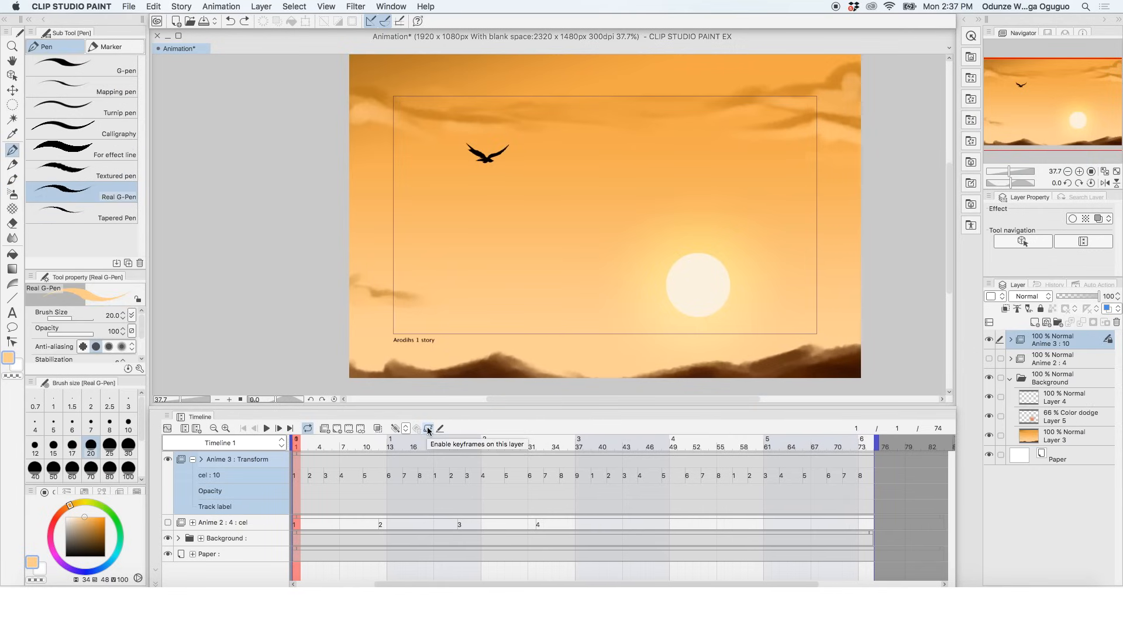
pyautogui.click(428, 430)
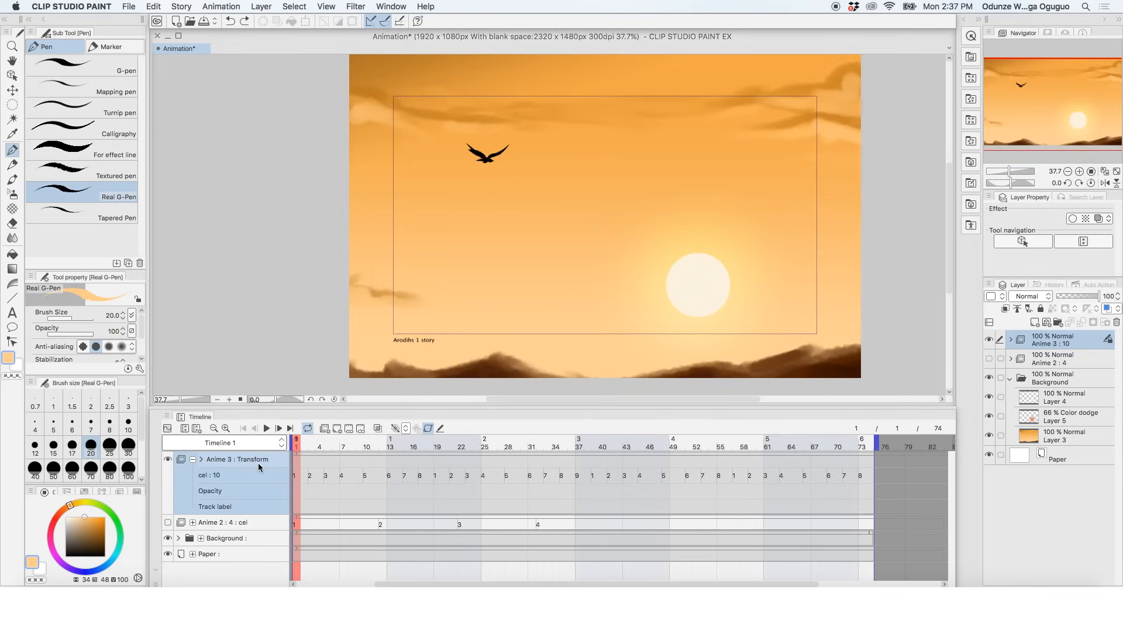
# Expand Anime 3's Transform properties and use the Object tool at frame 1 to move the bird up and left, just outside the camera frame.
pyautogui.click(201, 461)
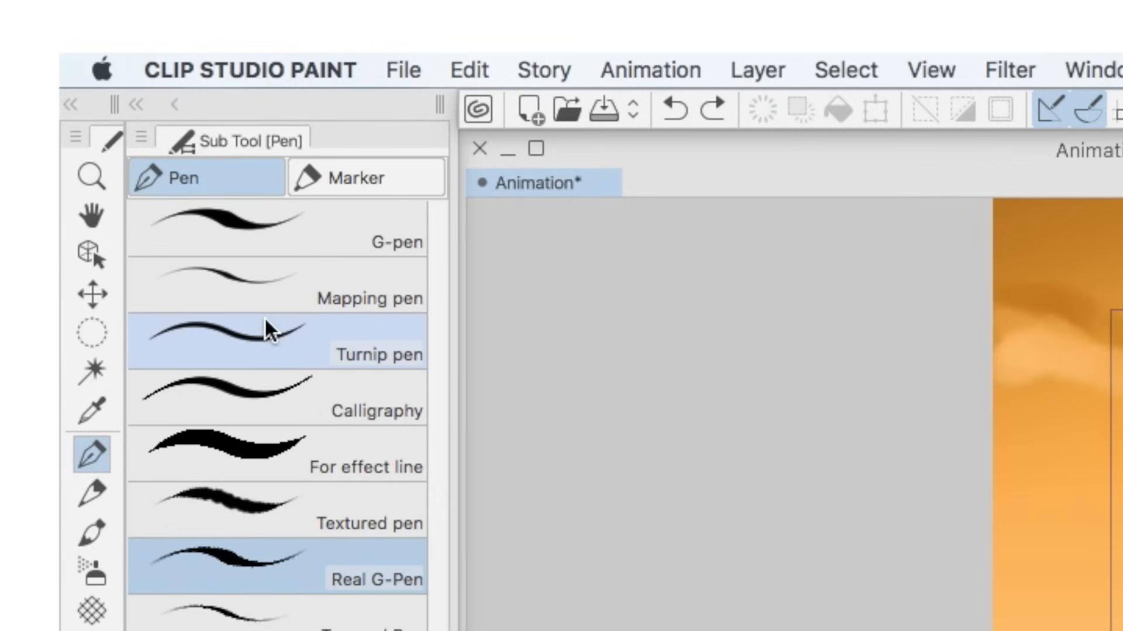
pyautogui.press('o')
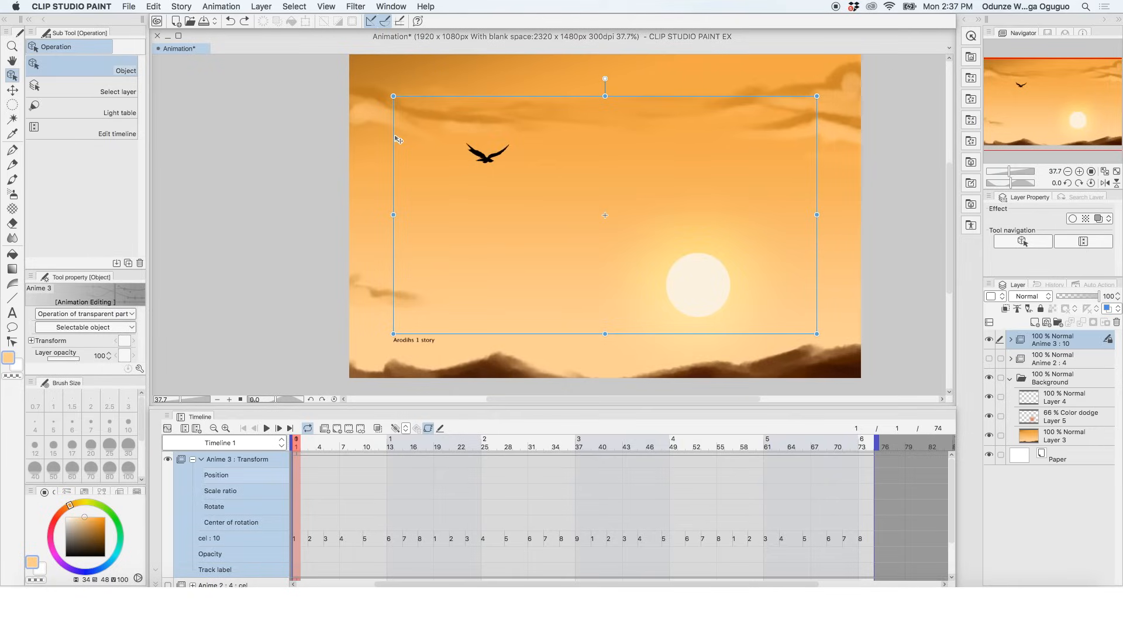
pyautogui.moveTo(398, 139); pyautogui.dragTo(275, 115)
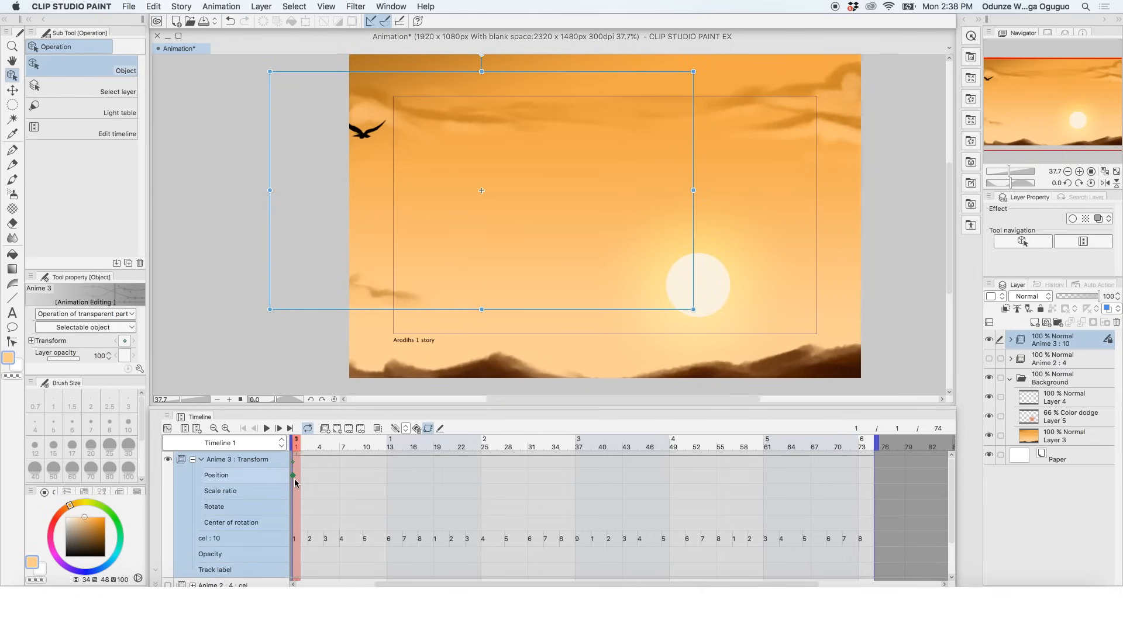
# At frame 74, move the bird down and right to beside the sun and shrink it to a bit over half its size.
pyautogui.click(869, 485)
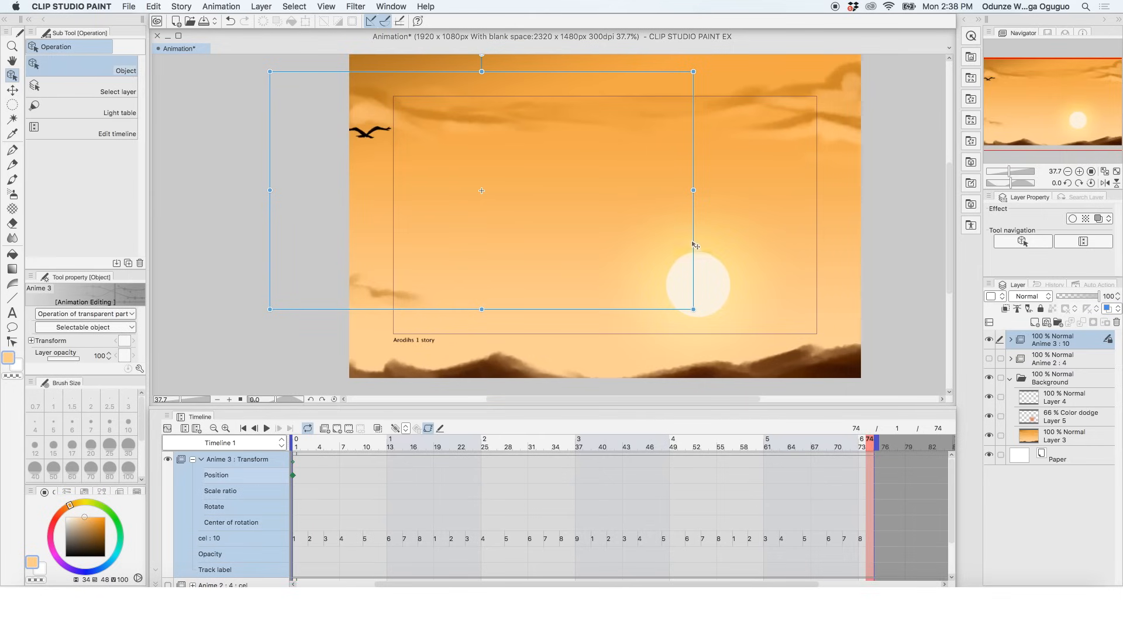
pyautogui.moveTo(695, 244); pyautogui.dragTo(928, 399)
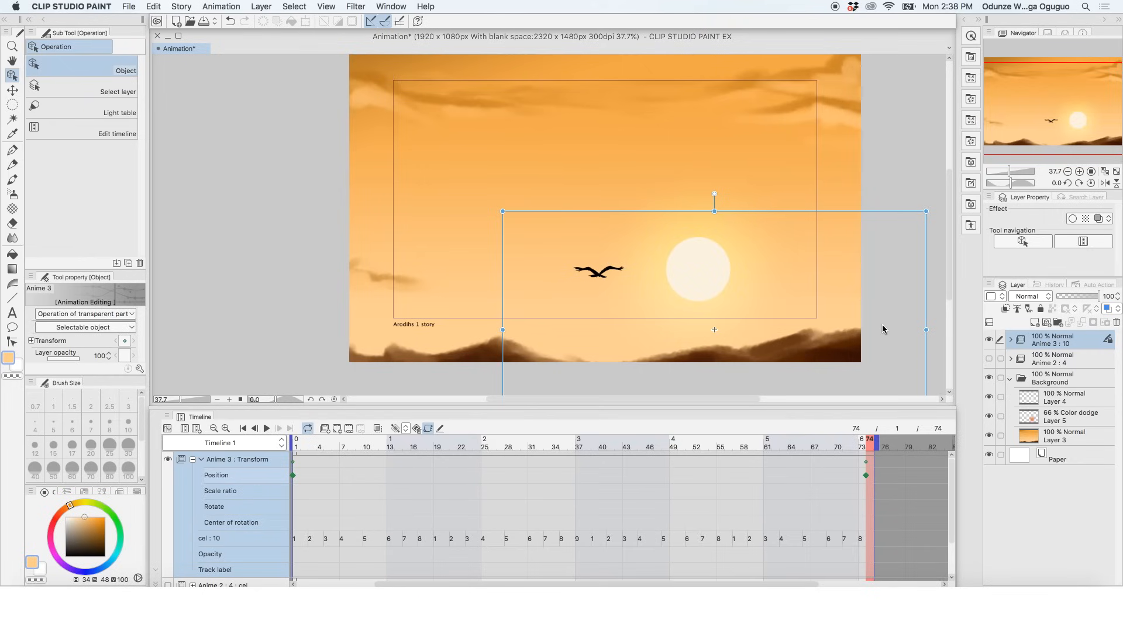
pyautogui.moveTo(927, 331); pyautogui.dragTo(798, 325)
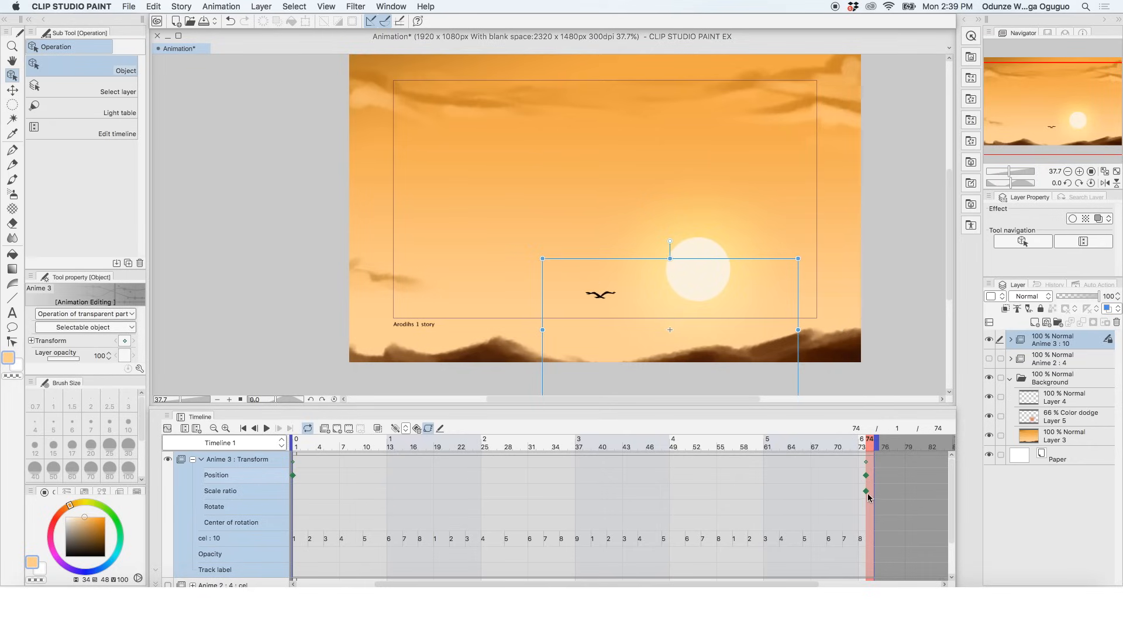
# Return to the first frame and play back the bird's keyframed flight toward the sun.
pyautogui.moveTo(870, 447); pyautogui.dragTo(244, 432)
pyautogui.click(245, 433)
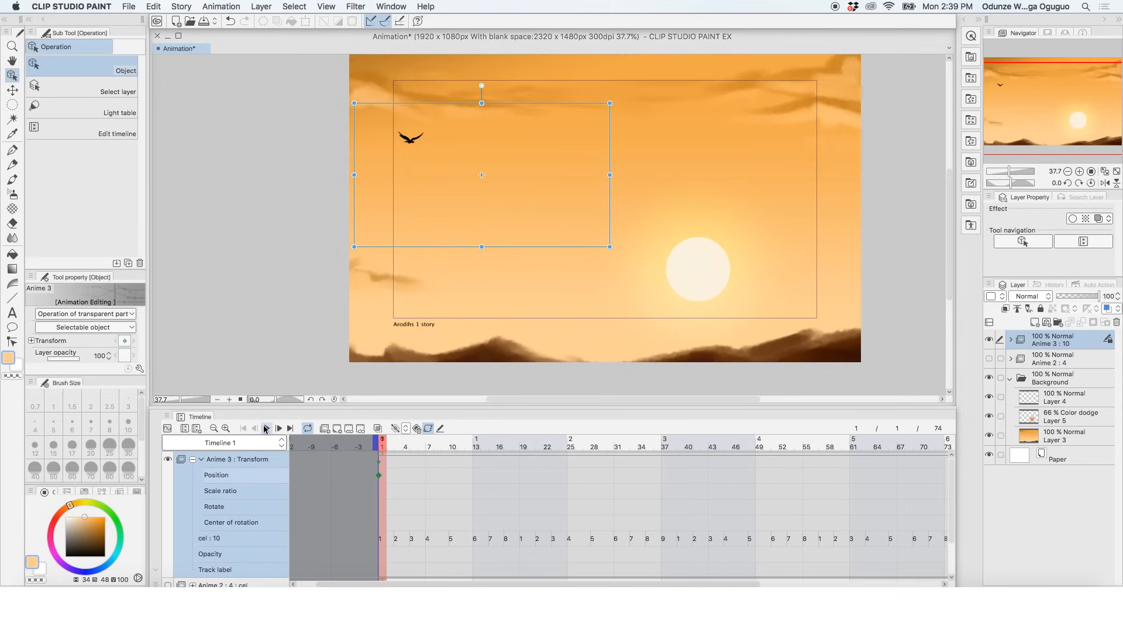
pyautogui.click(266, 429)
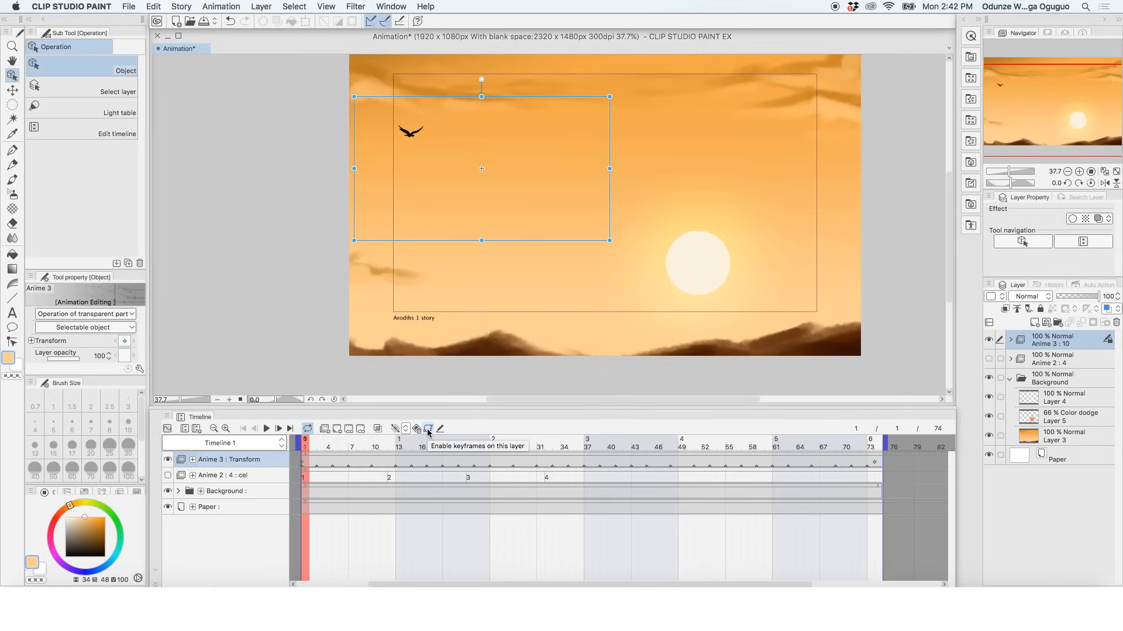
# Turn keyframes off and back on for the Anime 3 layer.
pyautogui.click(428, 430)
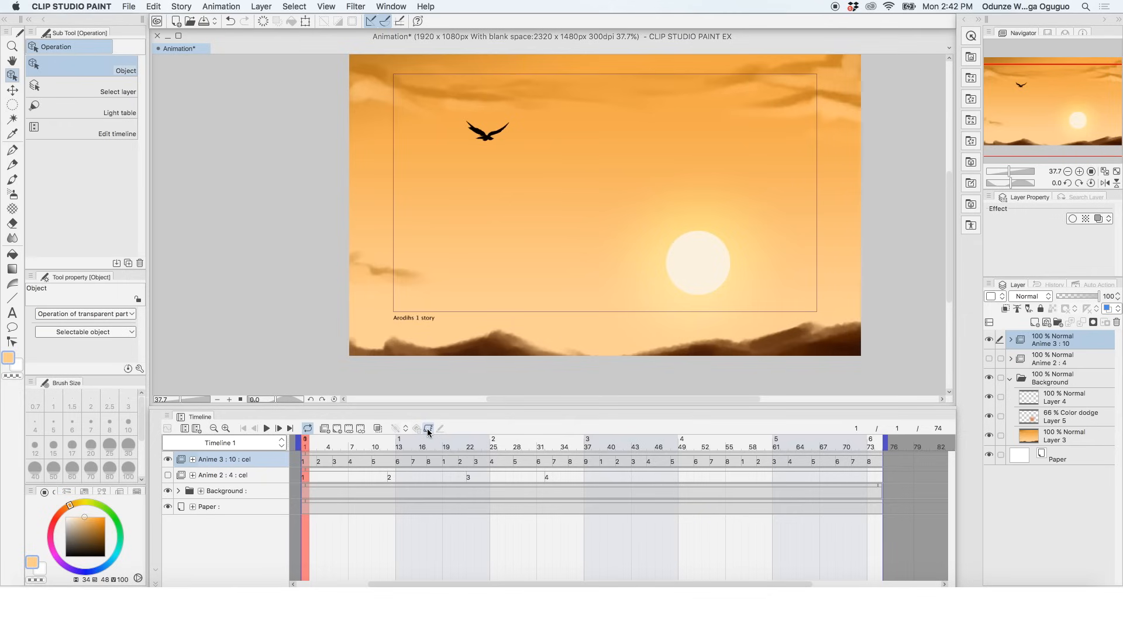
pyautogui.click(428, 431)
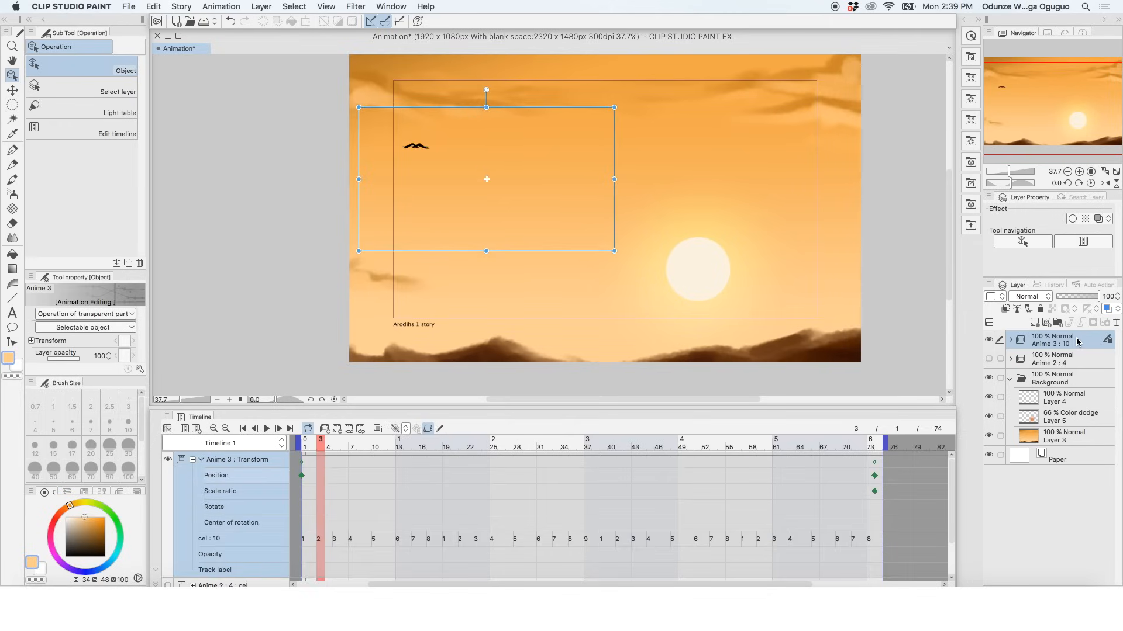
# Try the Overlay blending mode on the Anime 3 layer and play the animation from the first frame.
pyautogui.click(1043, 296)
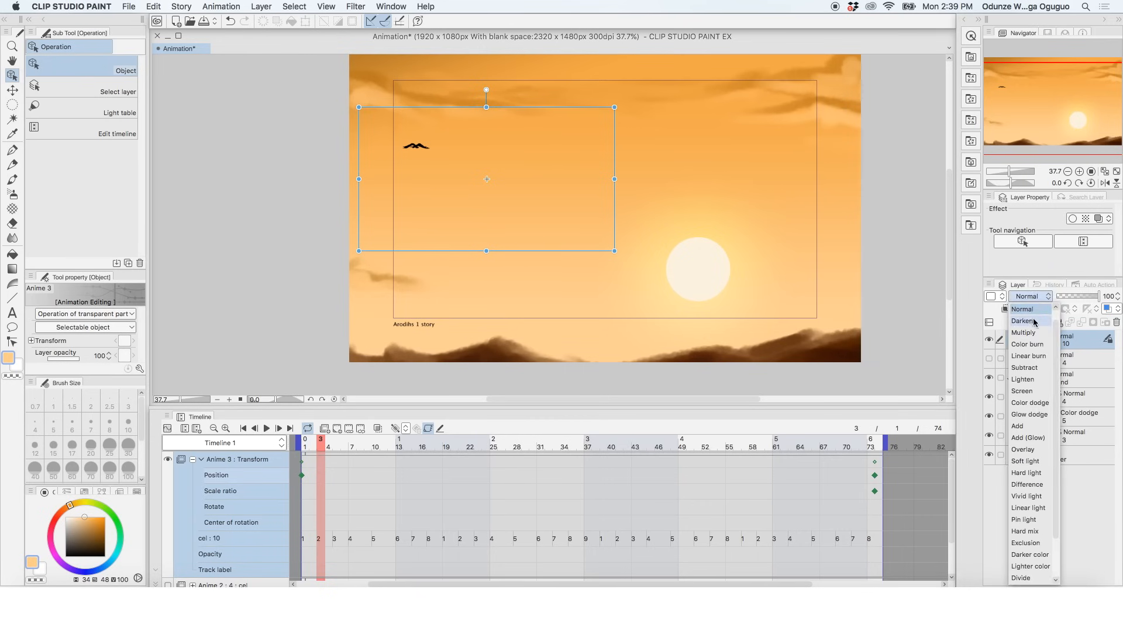
pyautogui.click(1023, 450)
pyautogui.click(241, 431)
pyautogui.click(266, 429)
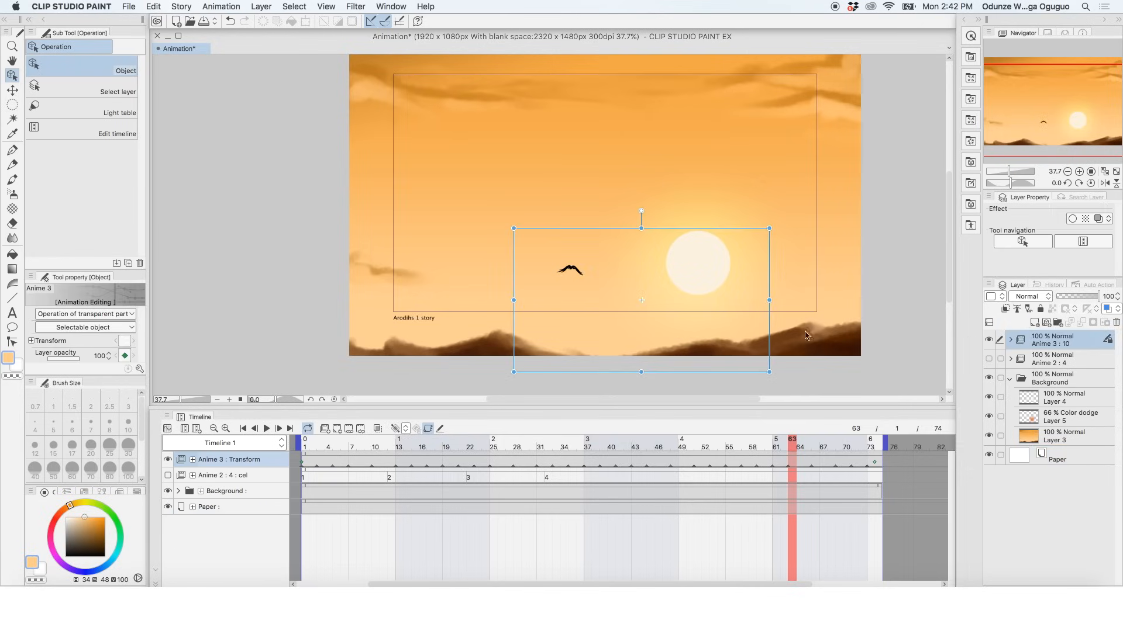
# Return to the first frame and import the audio file No Sleep.mp3 into the animation.
pyautogui.click(315, 529)
pyautogui.click(221, 6)
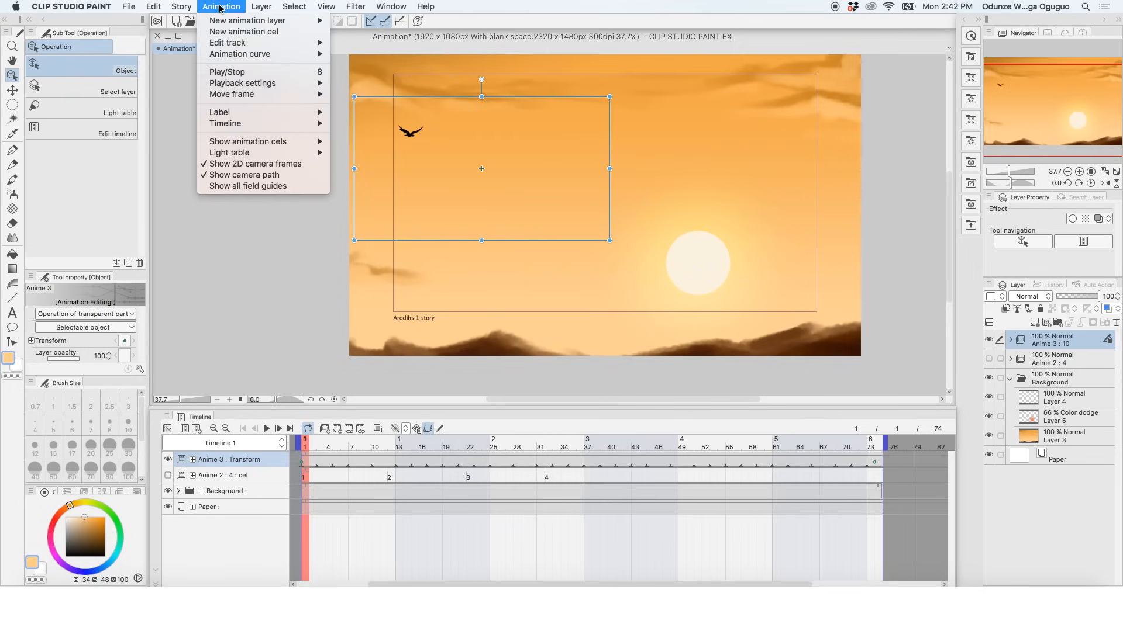
pyautogui.moveTo(229, 22)
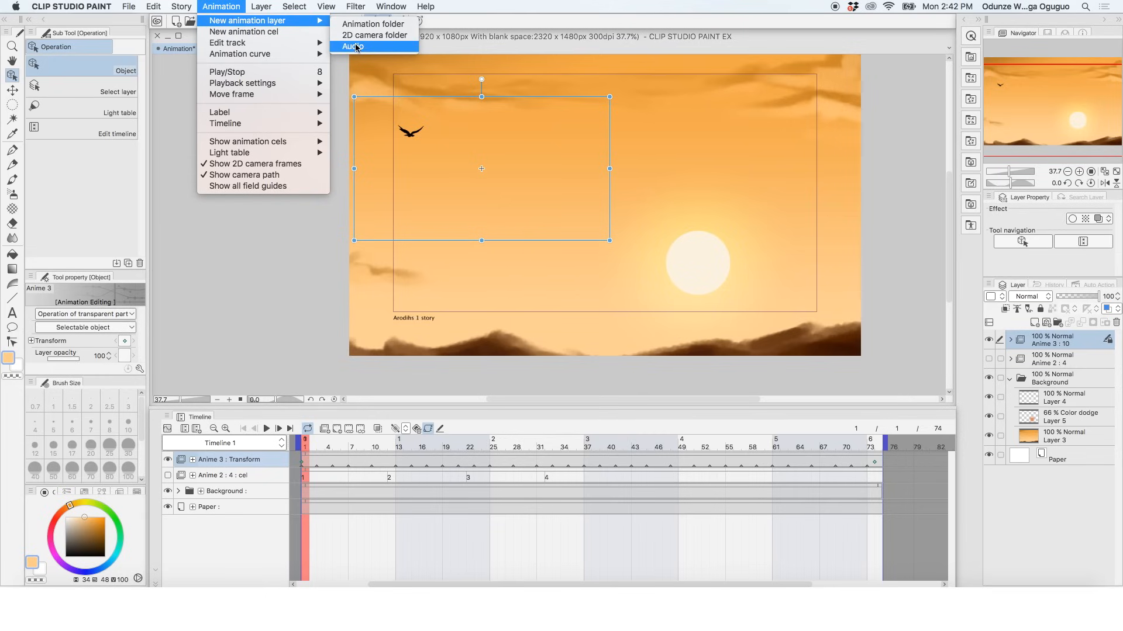
pyautogui.moveTo(129, 7)
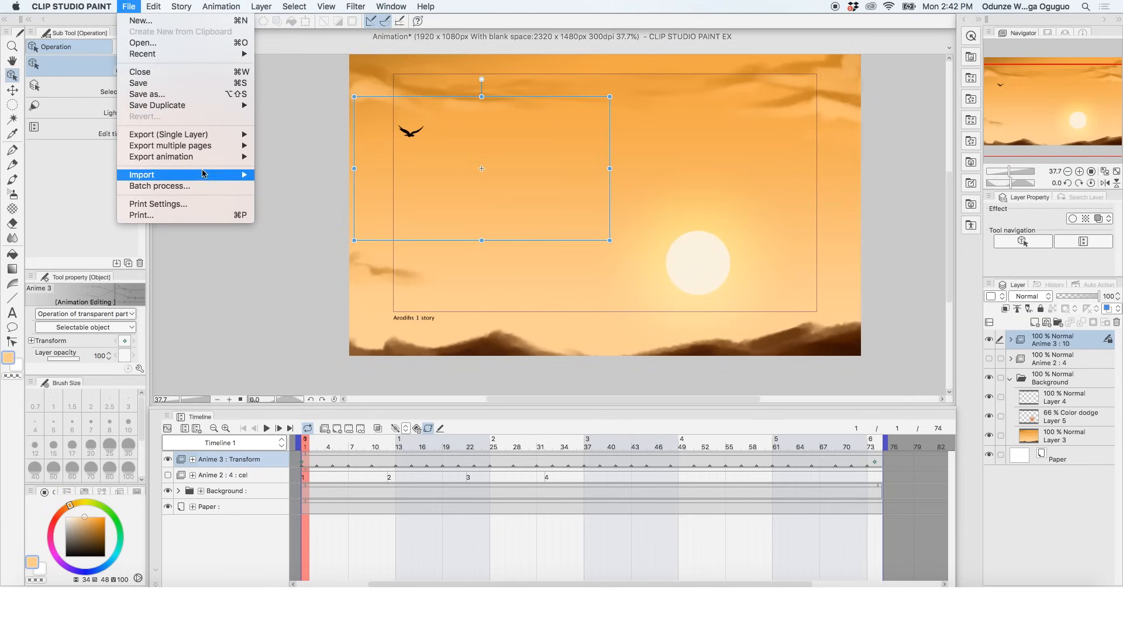
pyautogui.moveTo(202, 173)
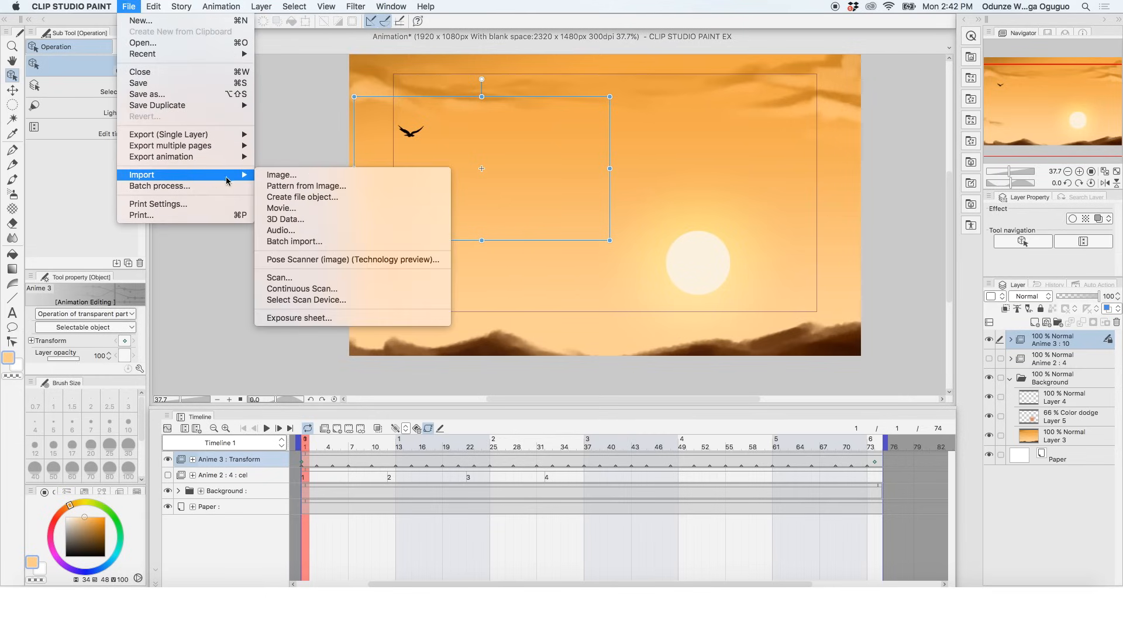
pyautogui.click(288, 231)
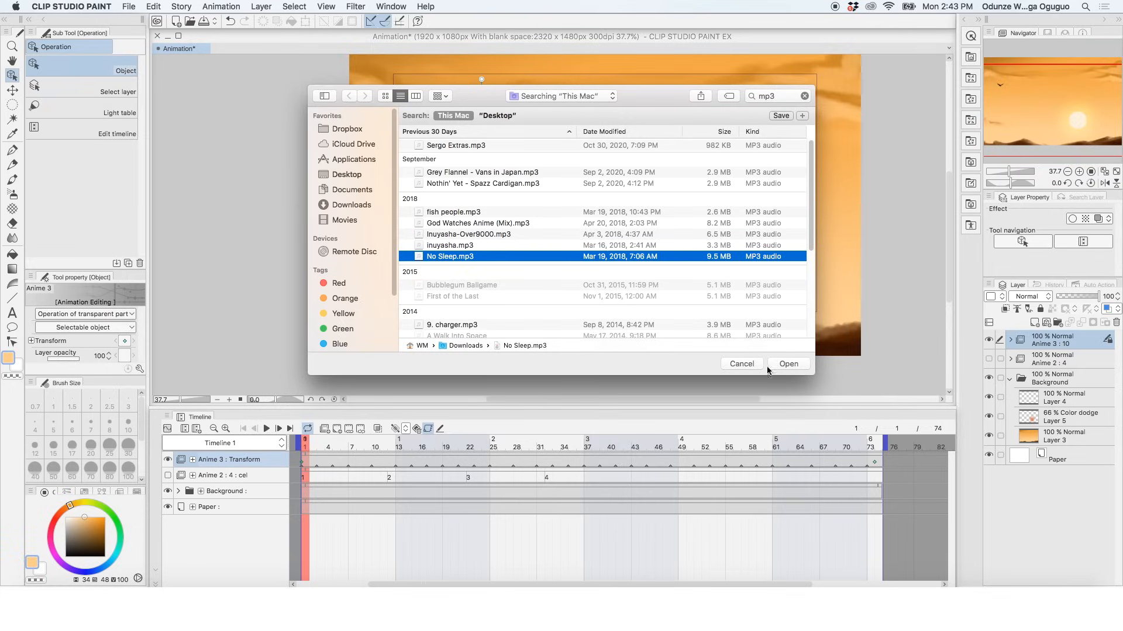
pyautogui.click(778, 368)
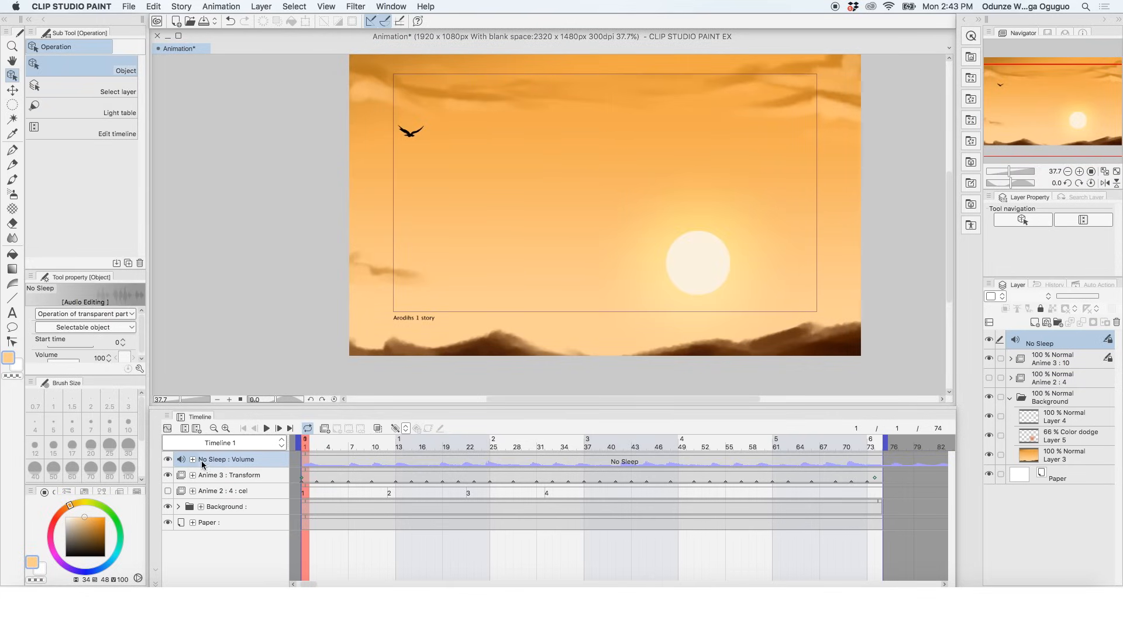
# Place the No Sleep audio track below the Background track and set its volume to 45 at frame 1.
pyautogui.moveTo(240, 465); pyautogui.dragTo(238, 527)
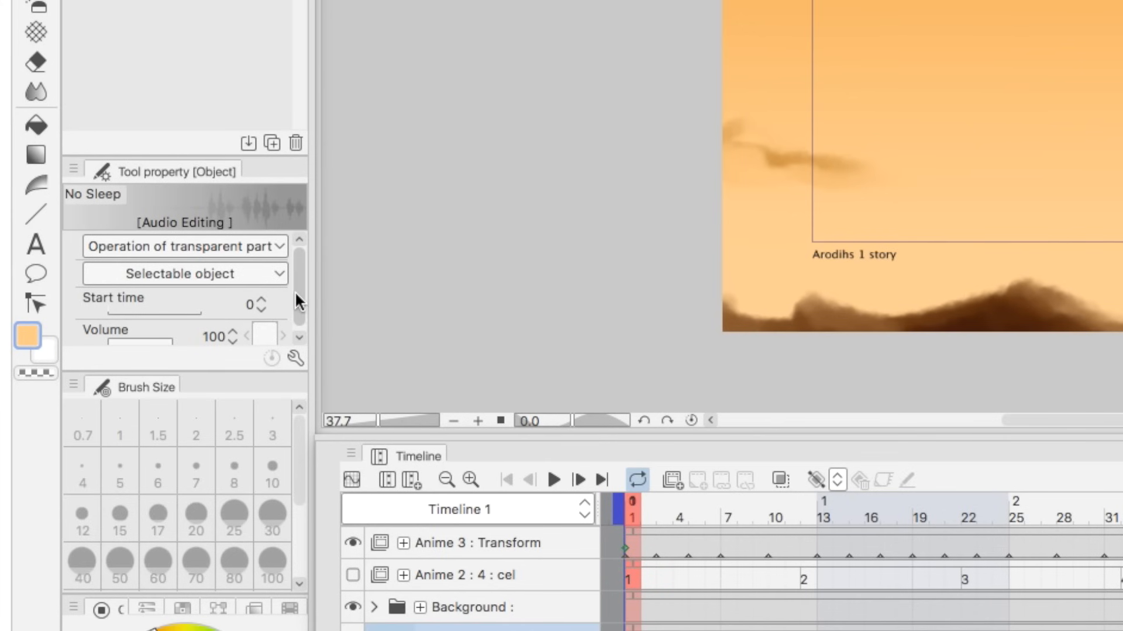
pyautogui.moveTo(295, 298); pyautogui.dragTo(295, 319)
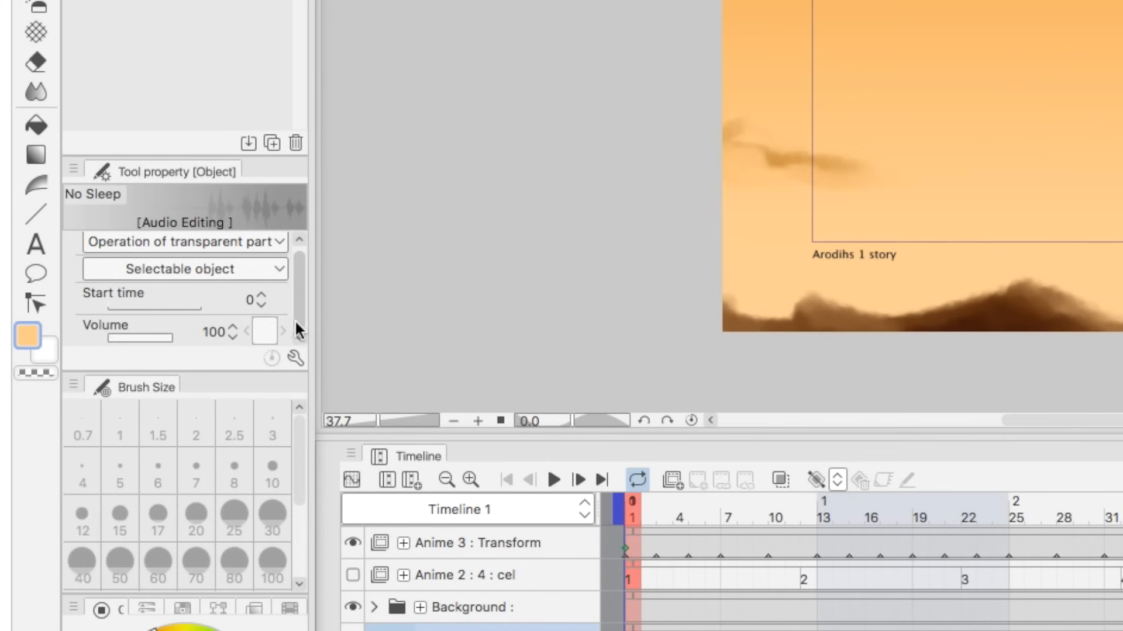
pyautogui.moveTo(188, 329); pyautogui.dragTo(135, 332)
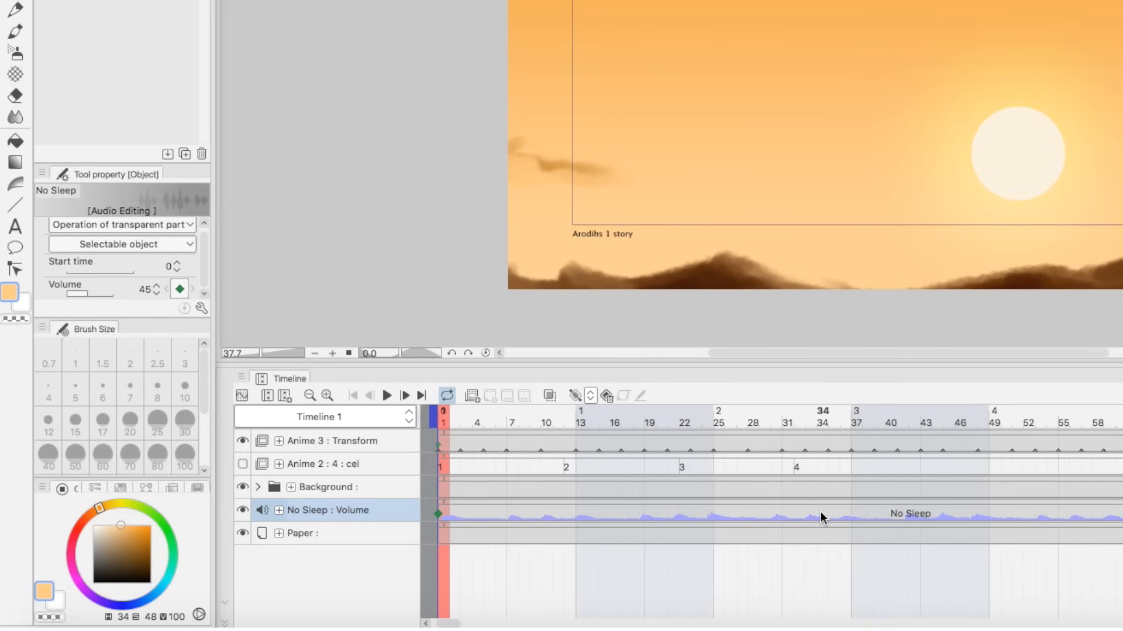
# Set the No Sleep track's volume to 76 at frame 32 to add a second volume keyframe.
pyautogui.moveTo(446, 421); pyautogui.dragTo(795, 423)
pyautogui.click(101, 294)
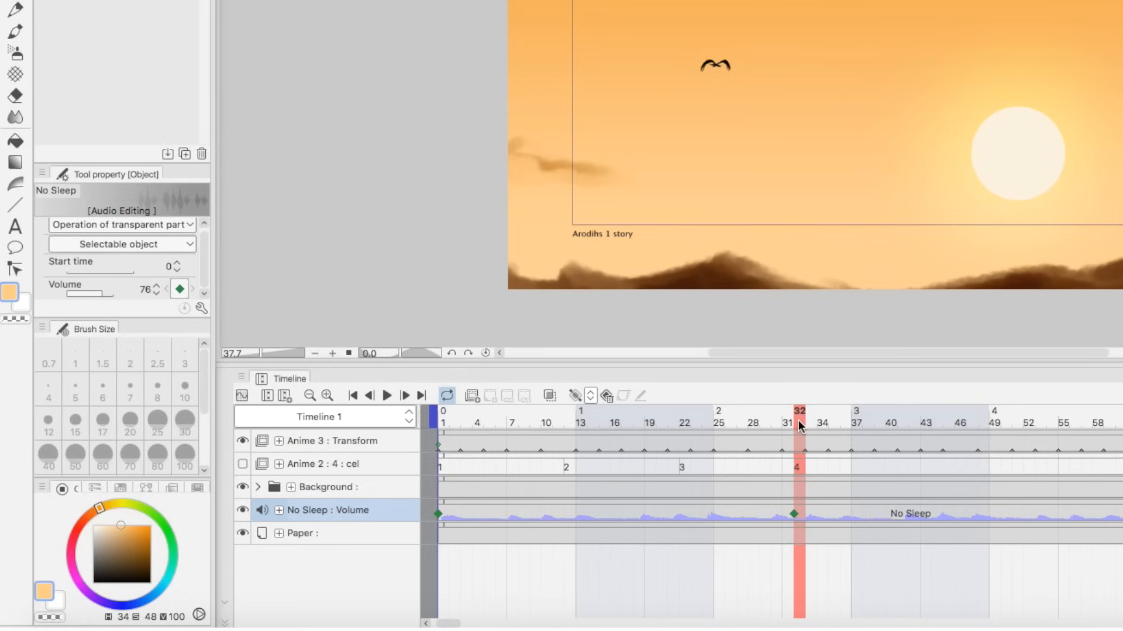
# Scrub ahead on the timeline and play the animation with its audio from the first frame.
pyautogui.moveTo(799, 416); pyautogui.dragTo(1077, 425)
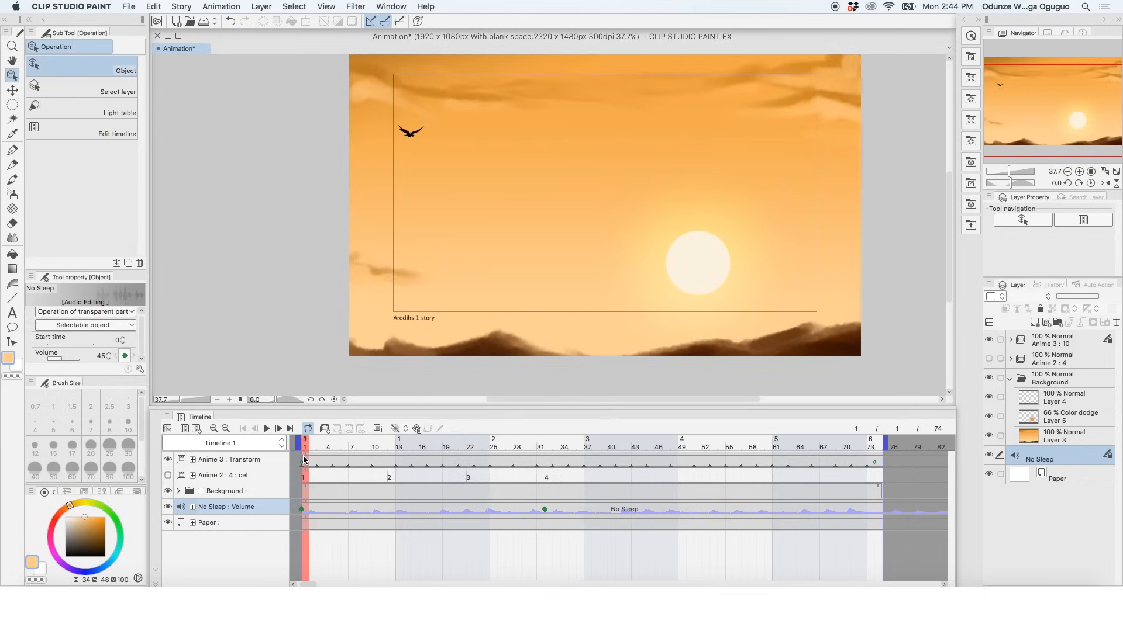
pyautogui.click(267, 428)
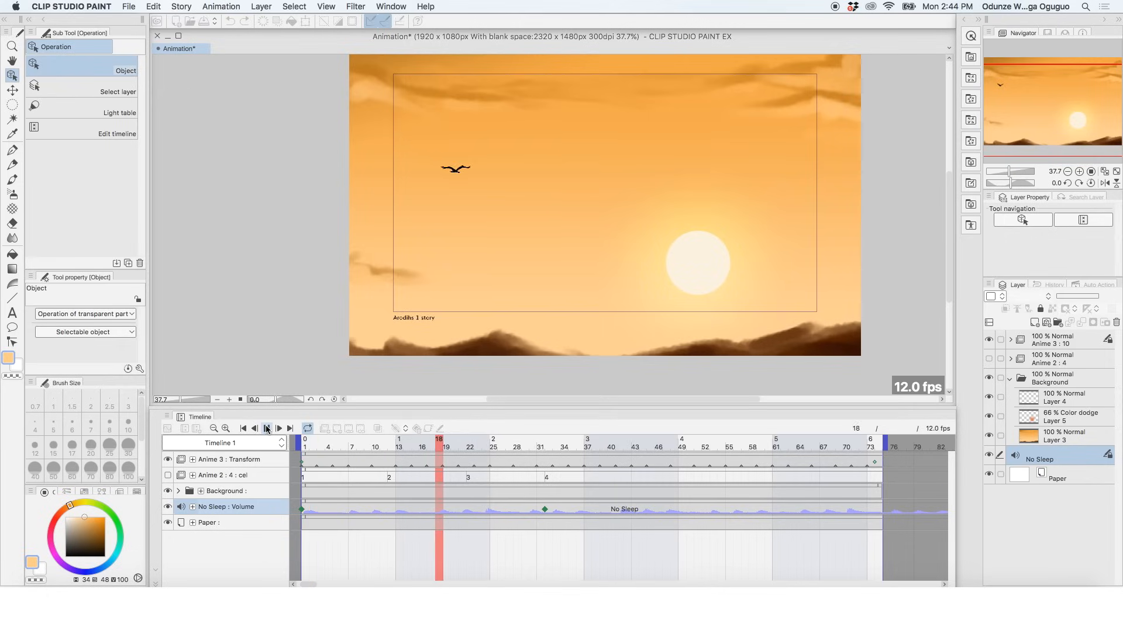
pyautogui.click(129, 6)
pyautogui.moveTo(195, 176)
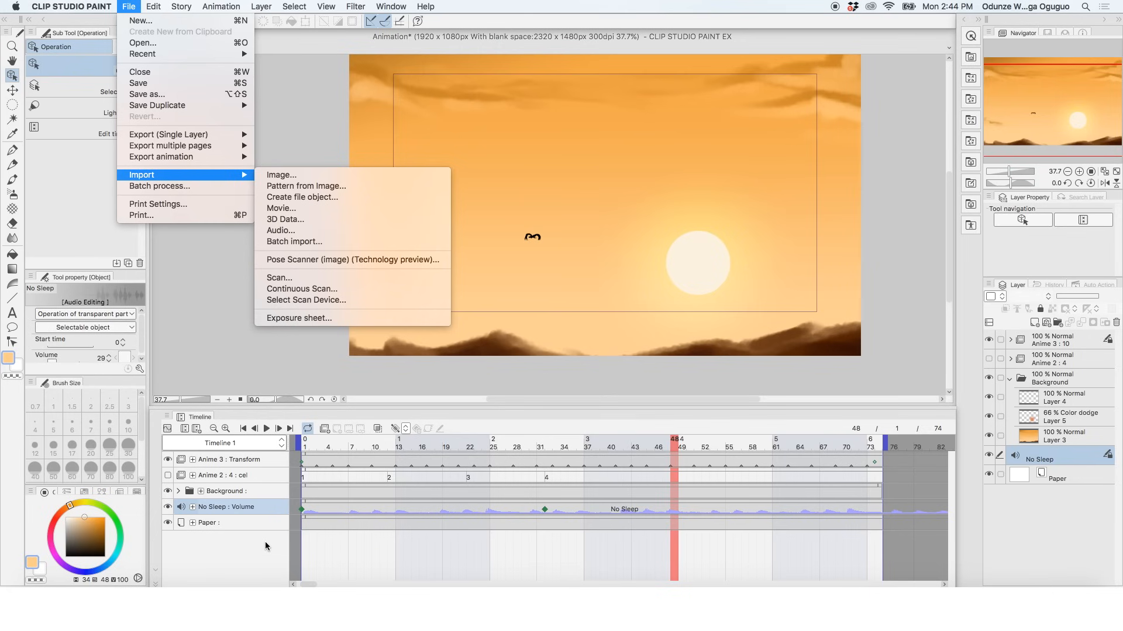
pyautogui.press('Escape')
pyautogui.scroll(-1, 777, 380)
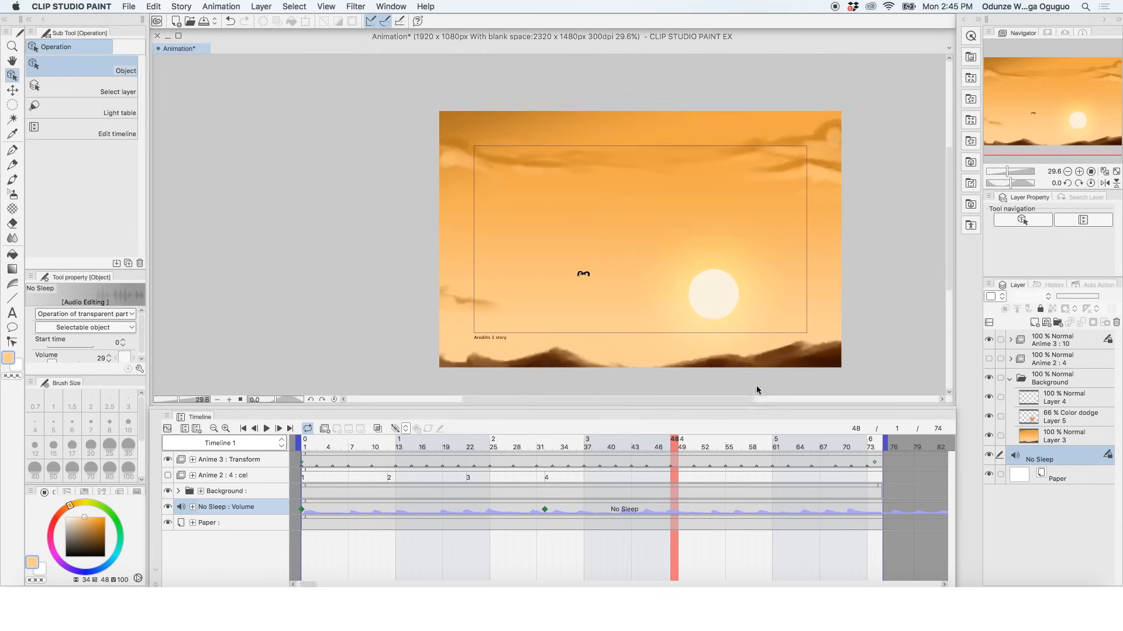
# Add a new 2D camera folder above the animation's layers.
pyautogui.moveTo(677, 401); pyautogui.dragTo(741, 395)
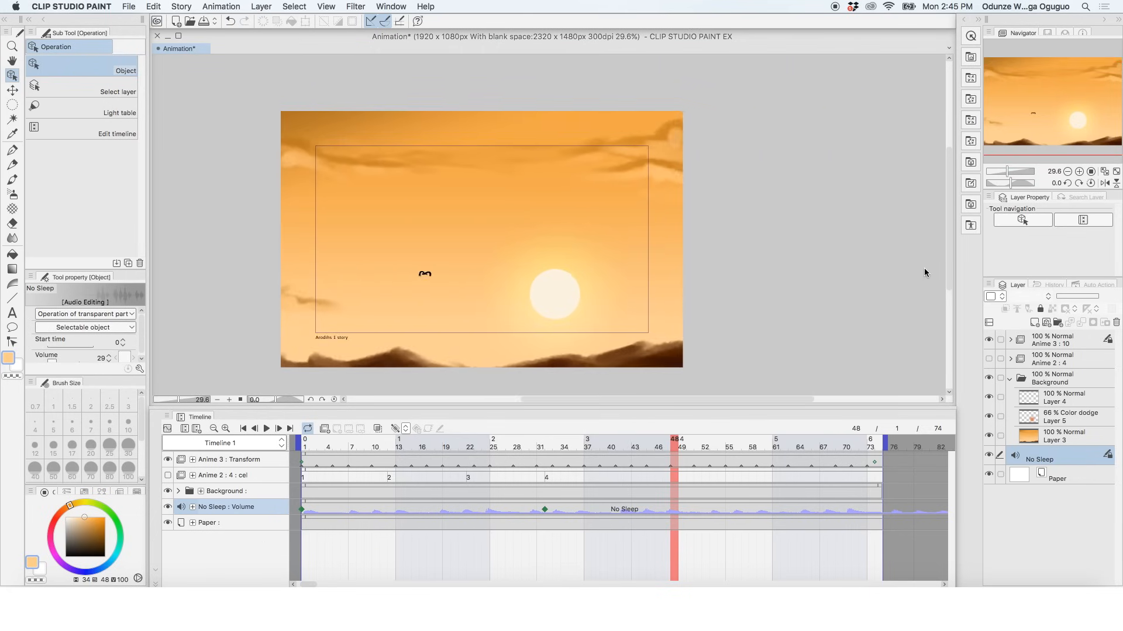
pyautogui.moveTo(947, 257); pyautogui.dragTo(947, 271)
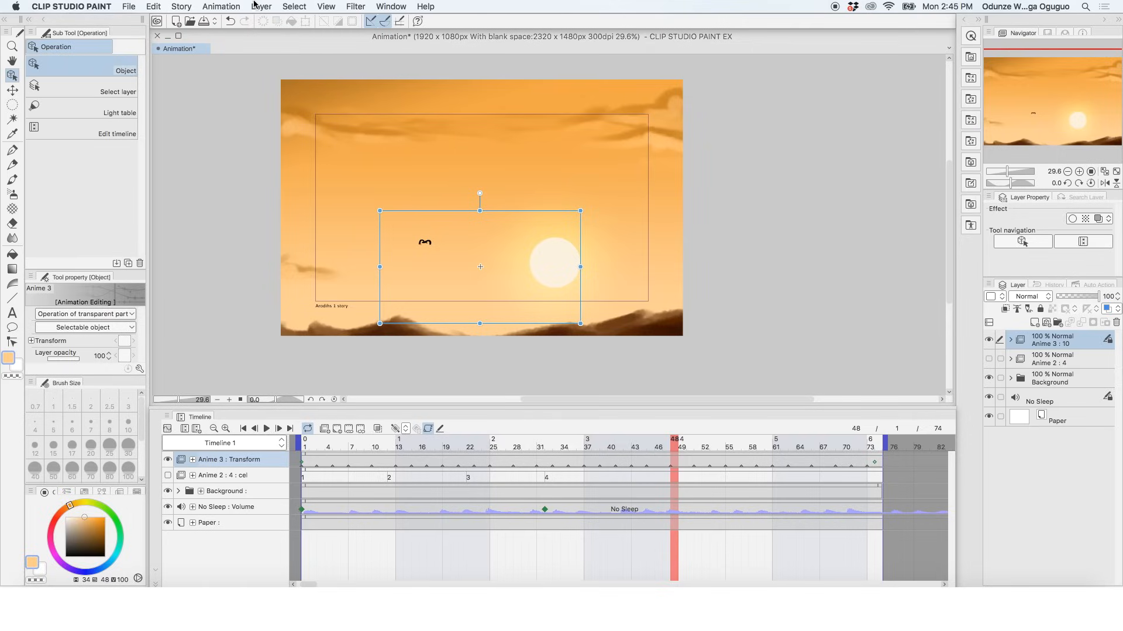
pyautogui.click(222, 7)
pyautogui.moveTo(235, 22)
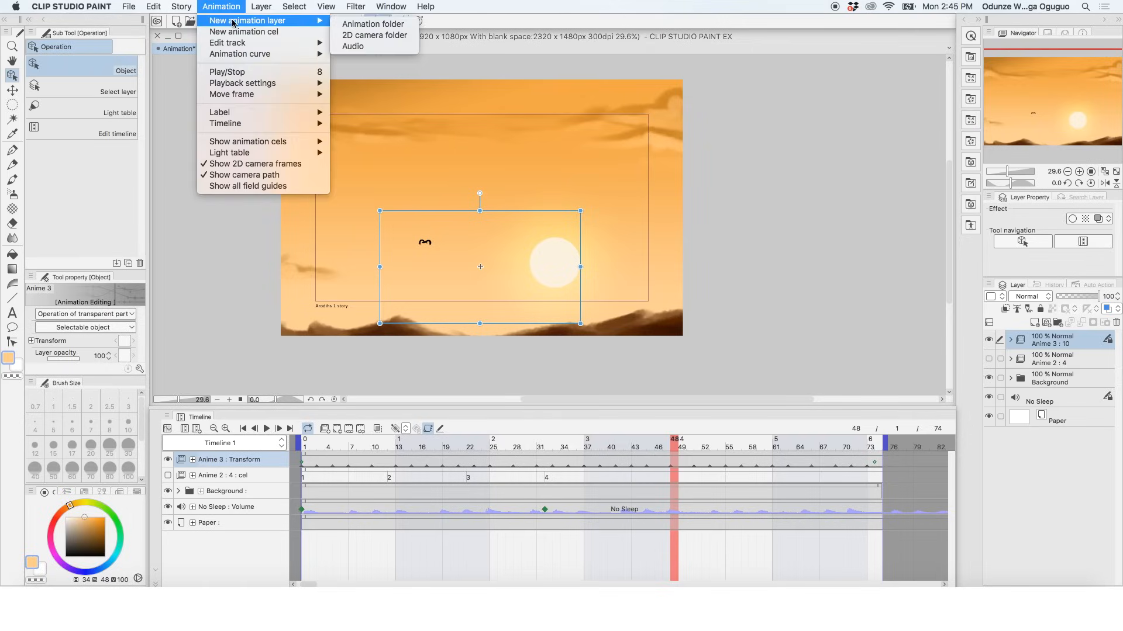
pyautogui.click(363, 36)
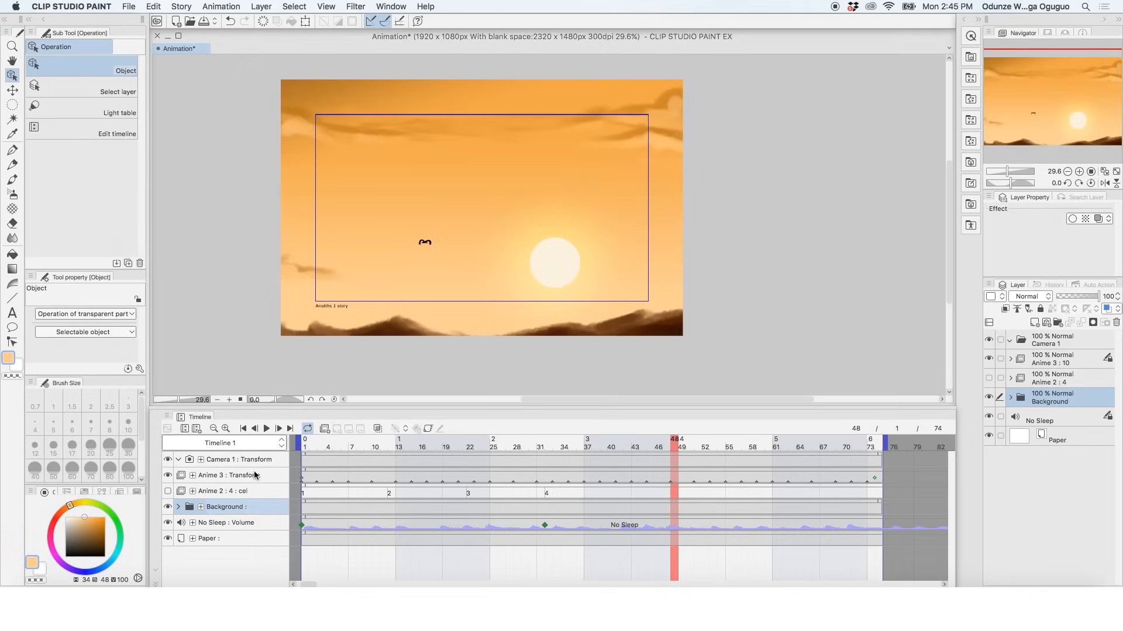
# Move the Anime 3, Anime 2 and Background tracks into the Camera 1 folder.
pyautogui.click(224, 413)
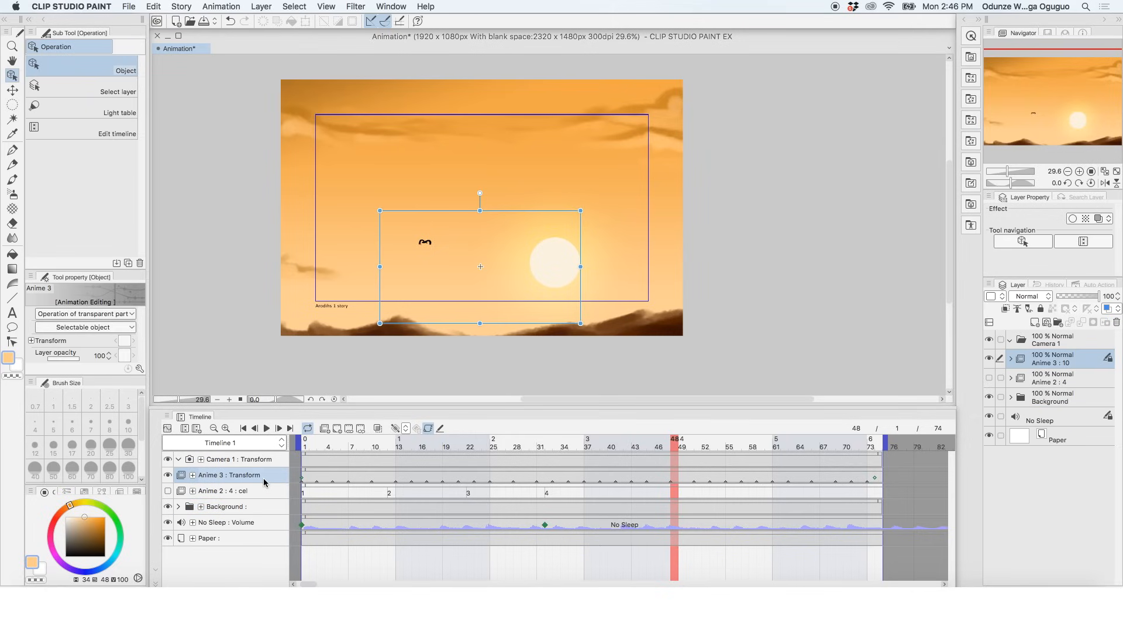
pyautogui.keyDown('shift'); pyautogui.click(265, 510); pyautogui.keyUp('shift')
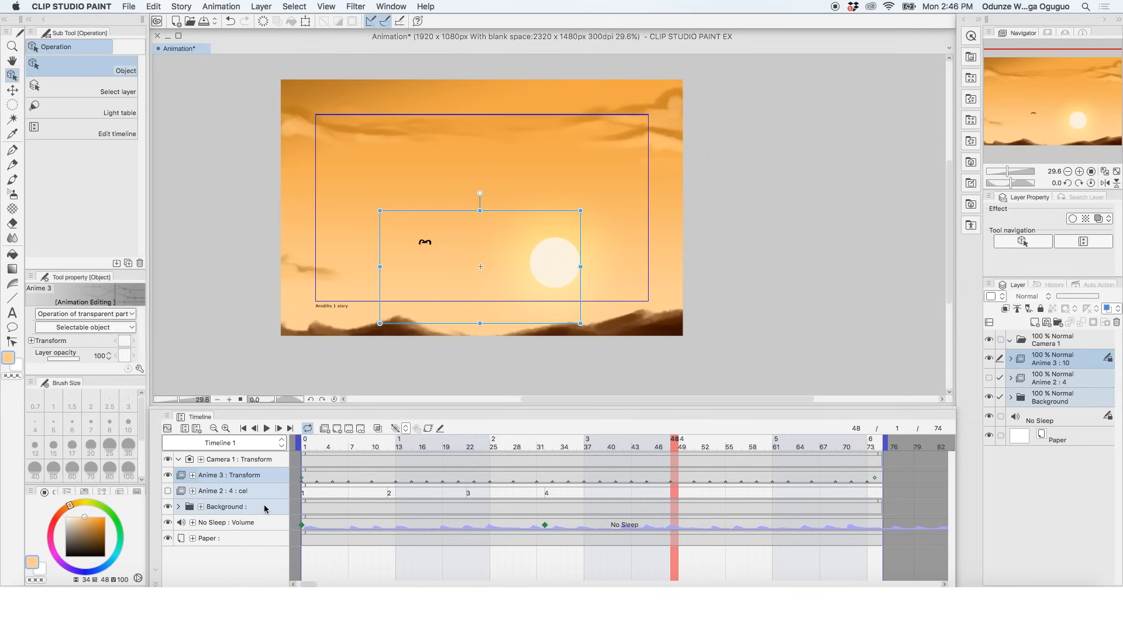
pyautogui.moveTo(260, 479); pyautogui.dragTo(259, 465)
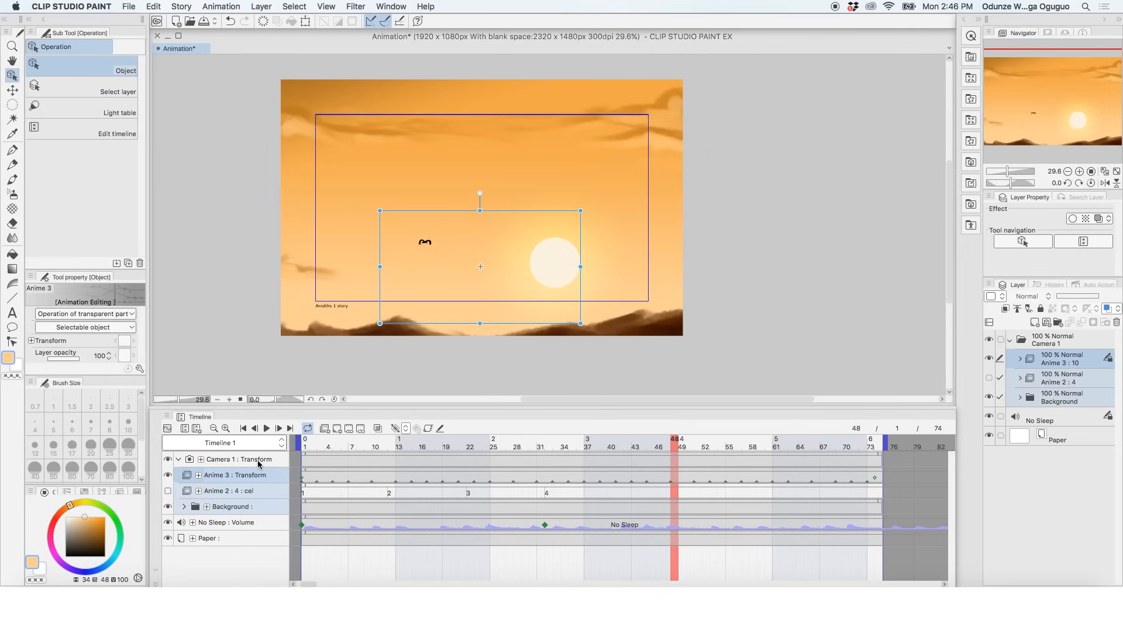
# Collapse the Camera 1 folder's contents and expand its Transform properties on the timeline.
pyautogui.click(257, 462)
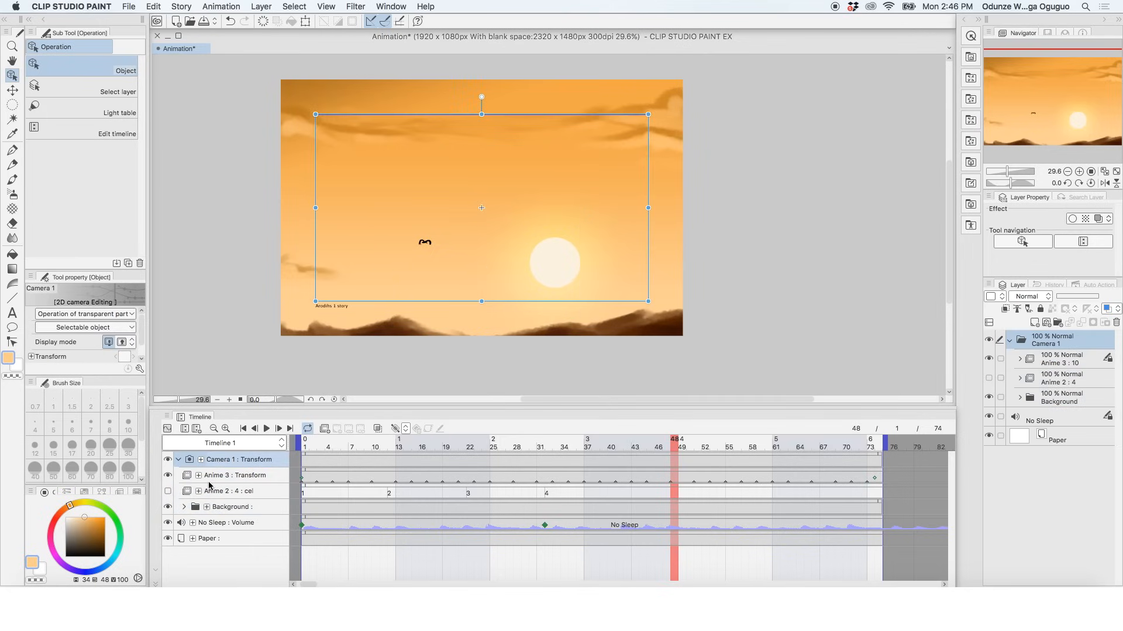
pyautogui.click(179, 462)
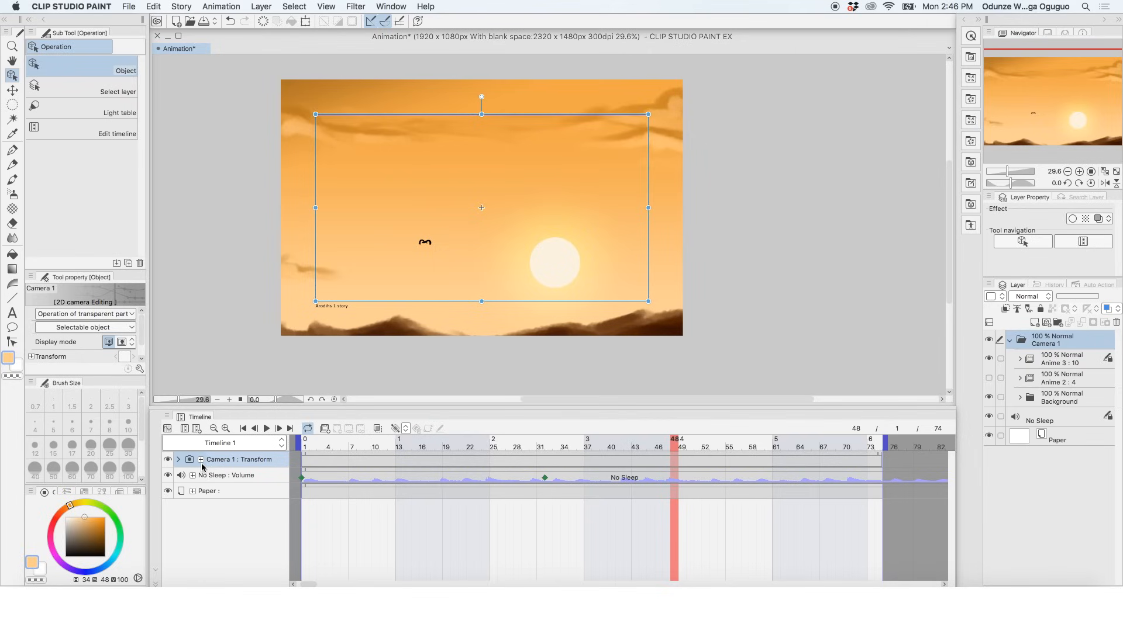
pyautogui.click(201, 460)
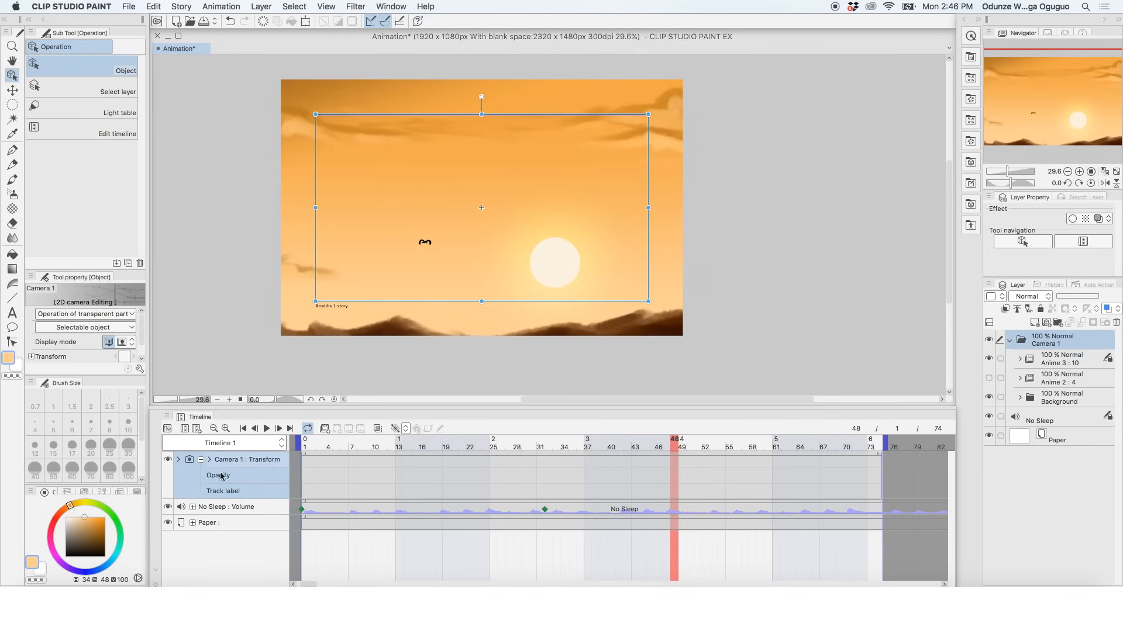
pyautogui.click(201, 461)
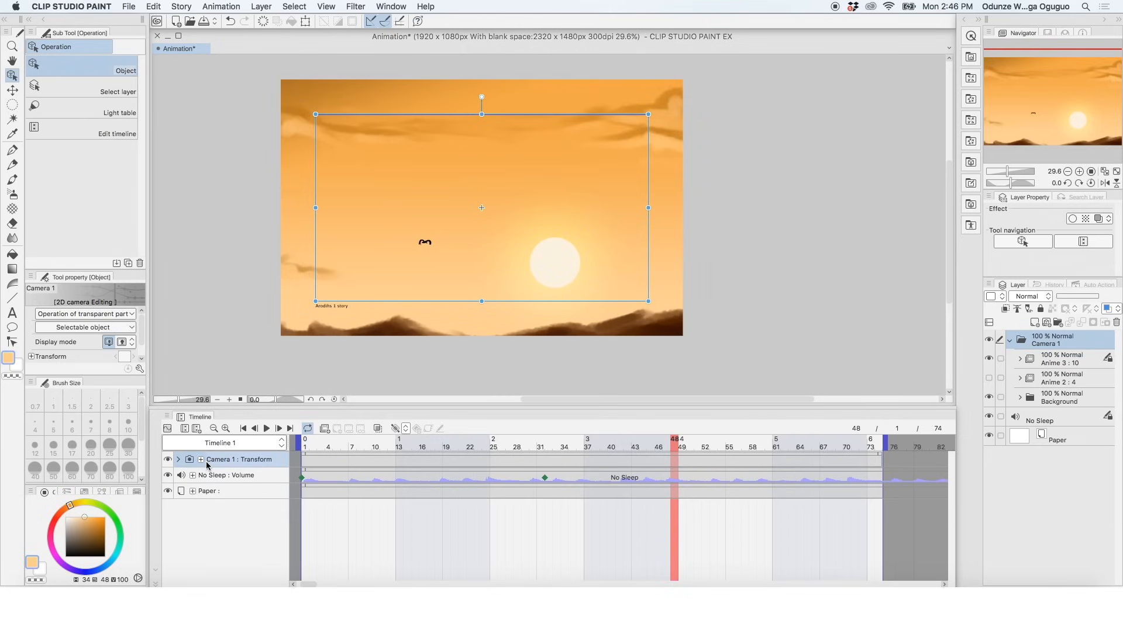
pyautogui.click(201, 460)
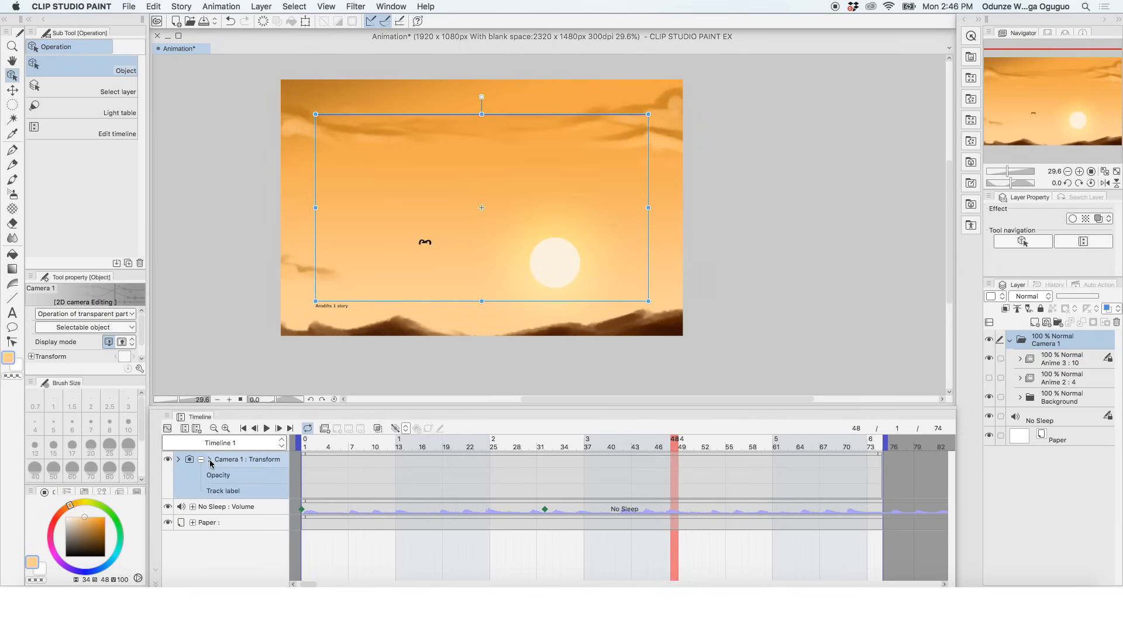
pyautogui.click(210, 461)
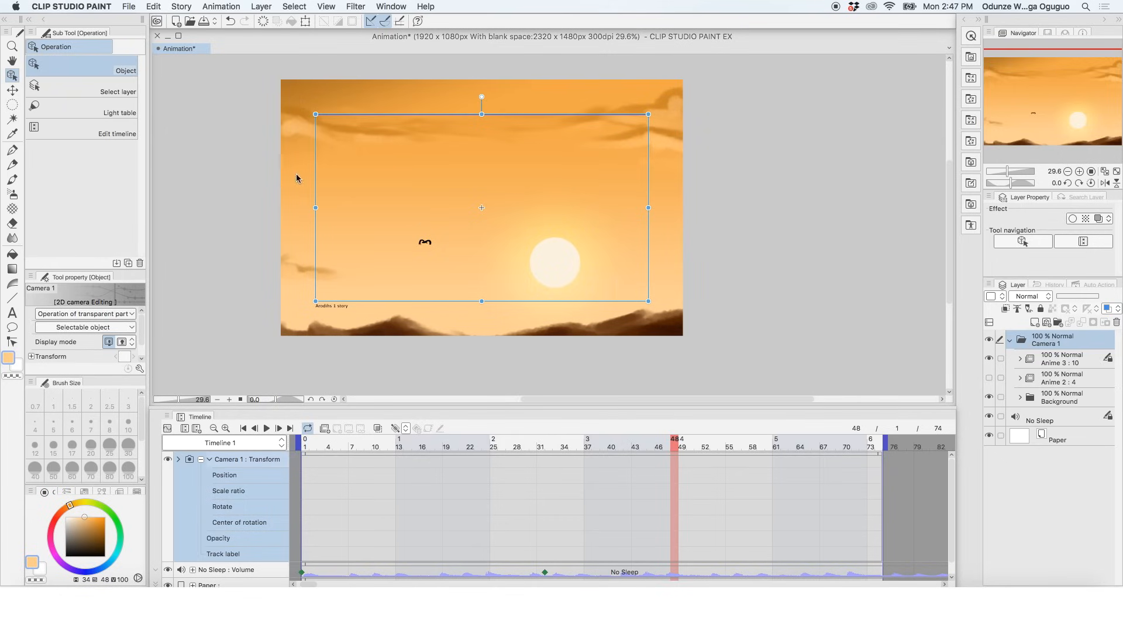
# Preview the animation and shrink the Camera 1 frame at frame 1 to about half size around the bird in the canvas's upper-left area.
pyautogui.click(305, 442)
pyautogui.click(268, 430)
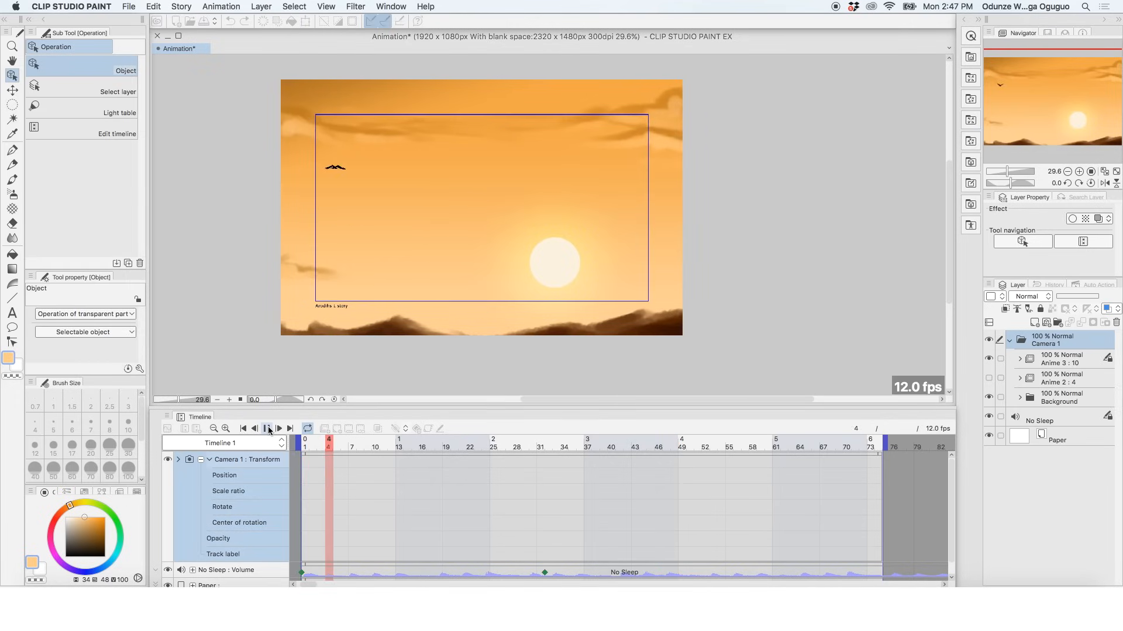
pyautogui.click(334, 83)
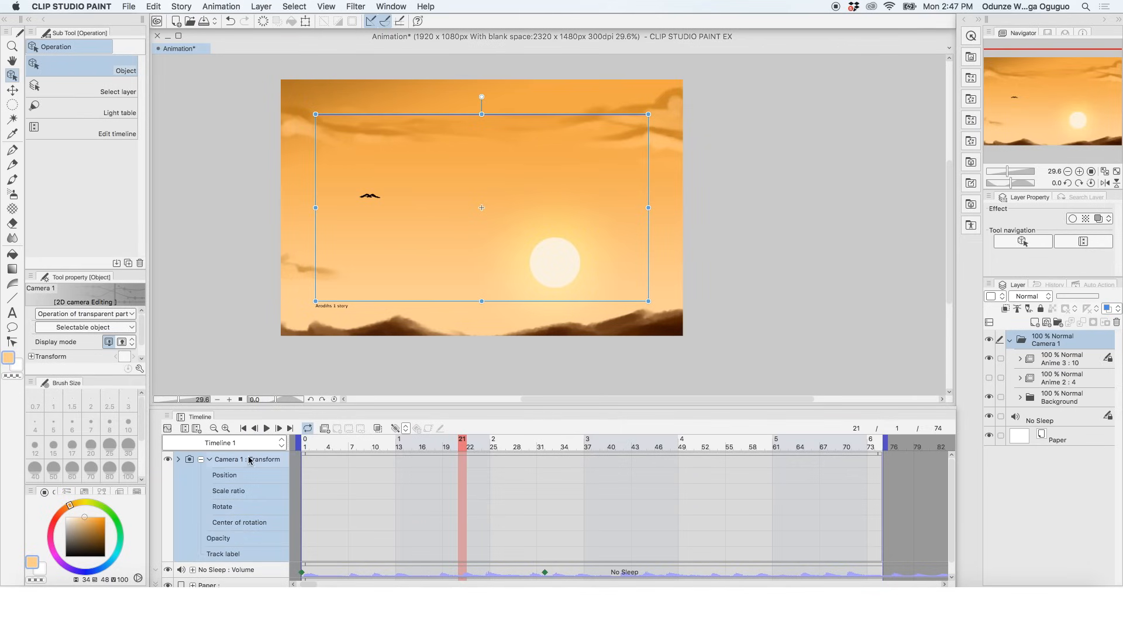
pyautogui.moveTo(323, 447); pyautogui.dragTo(304, 455)
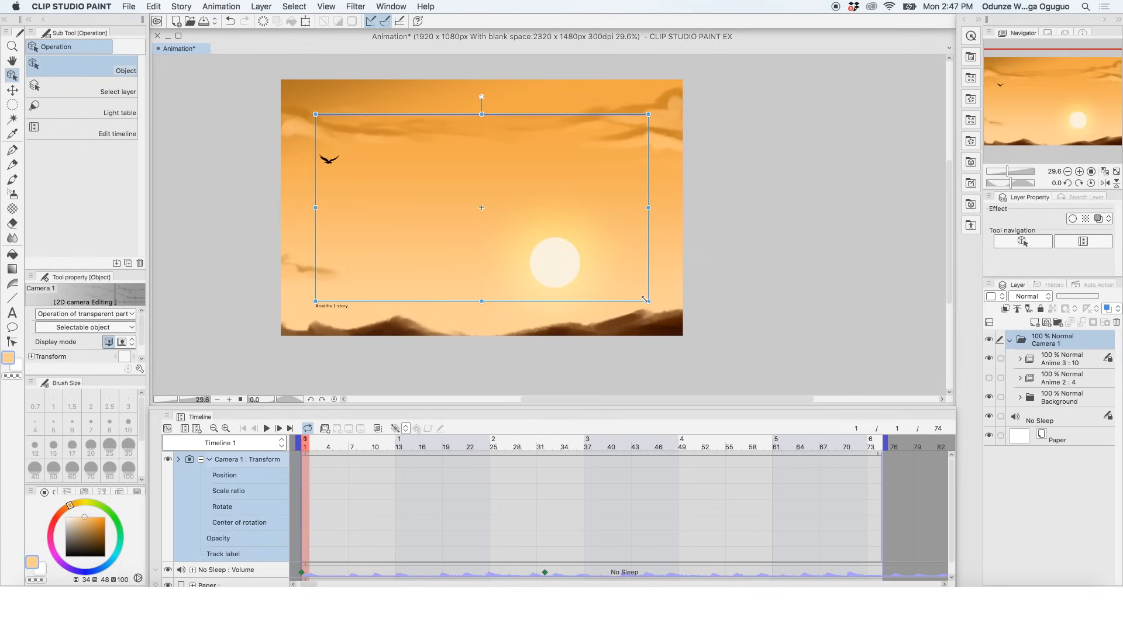
pyautogui.moveTo(647, 301); pyautogui.dragTo(483, 209)
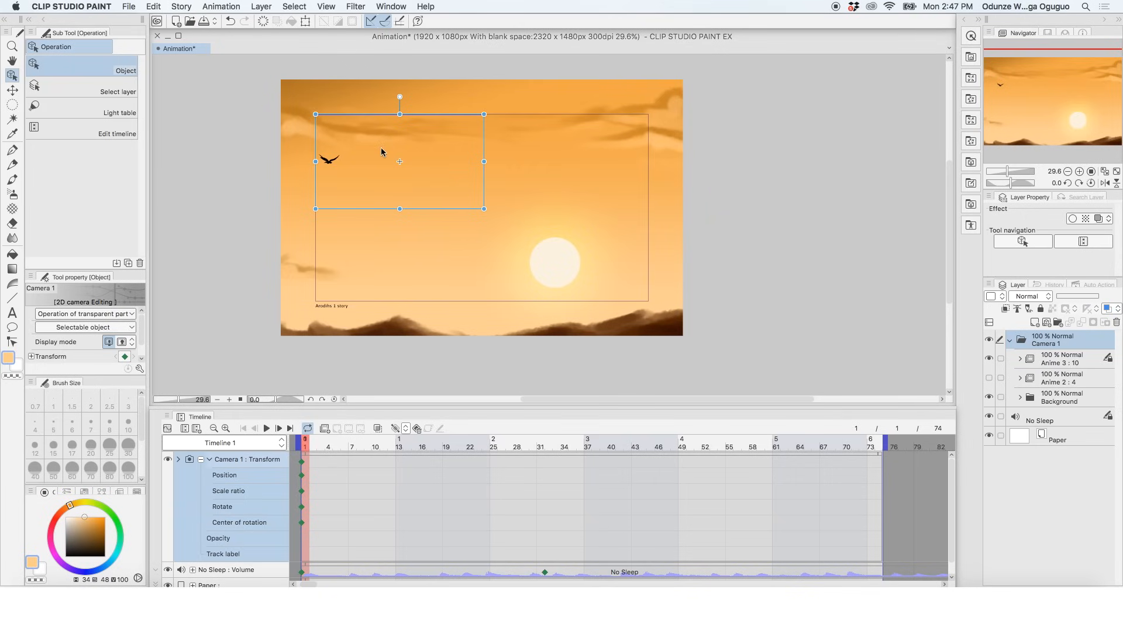
# At frame 74, shift the Camera 1 frame to the canvas's lower-right area and enlarge it around the bird, sun and hills.
pyautogui.click(336, 448)
pyautogui.click(290, 430)
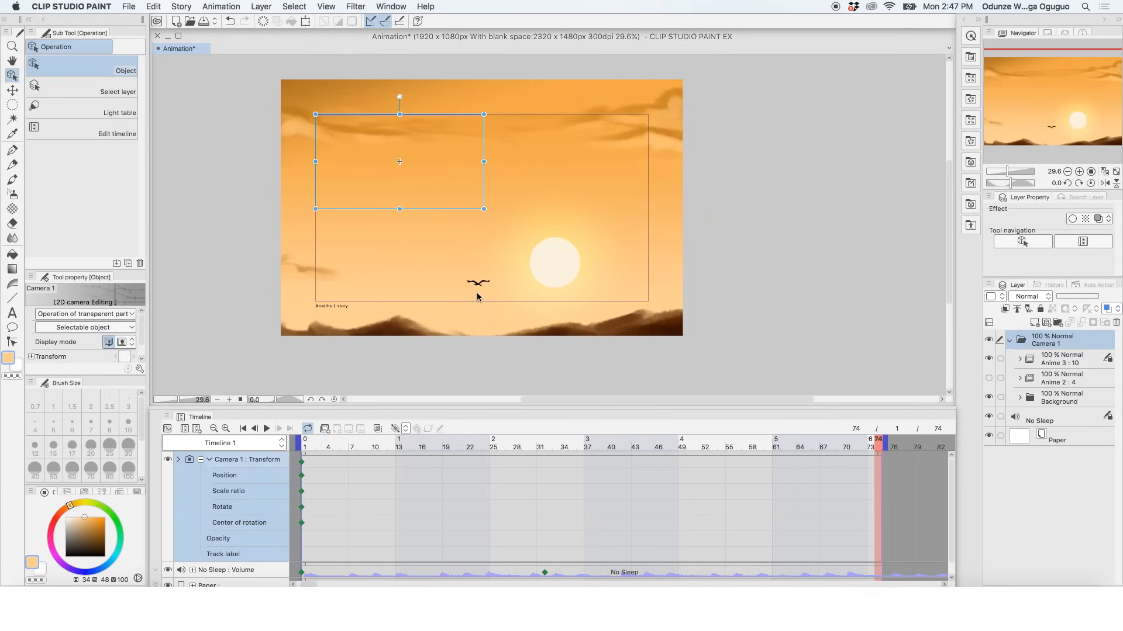
pyautogui.moveTo(486, 193); pyautogui.dragTo(599, 284)
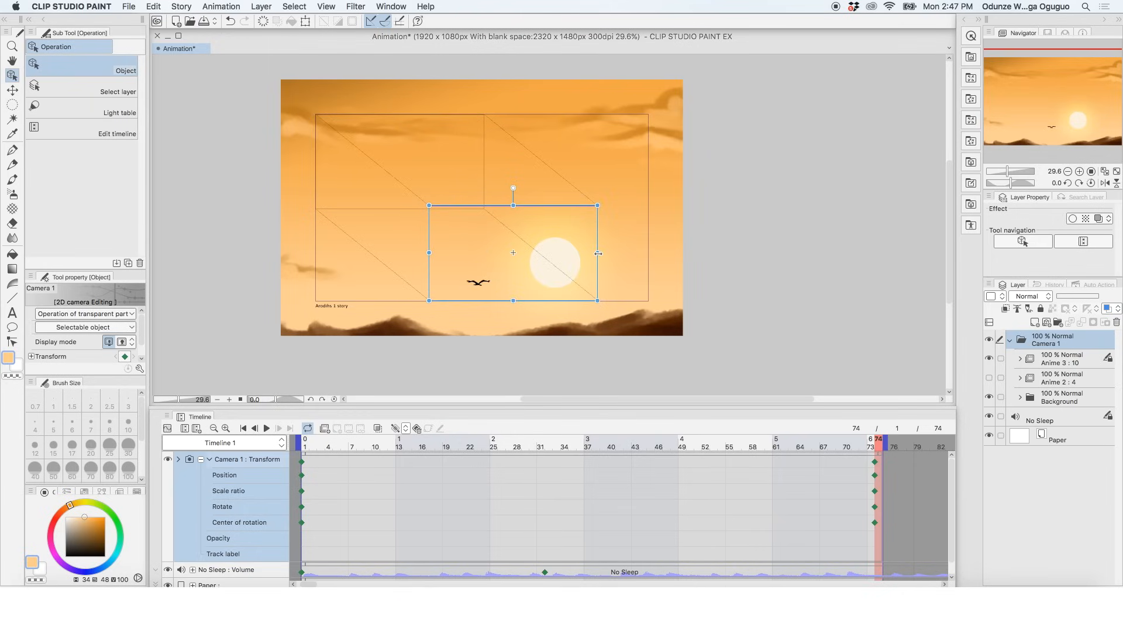
pyautogui.moveTo(597, 253); pyautogui.dragTo(695, 267)
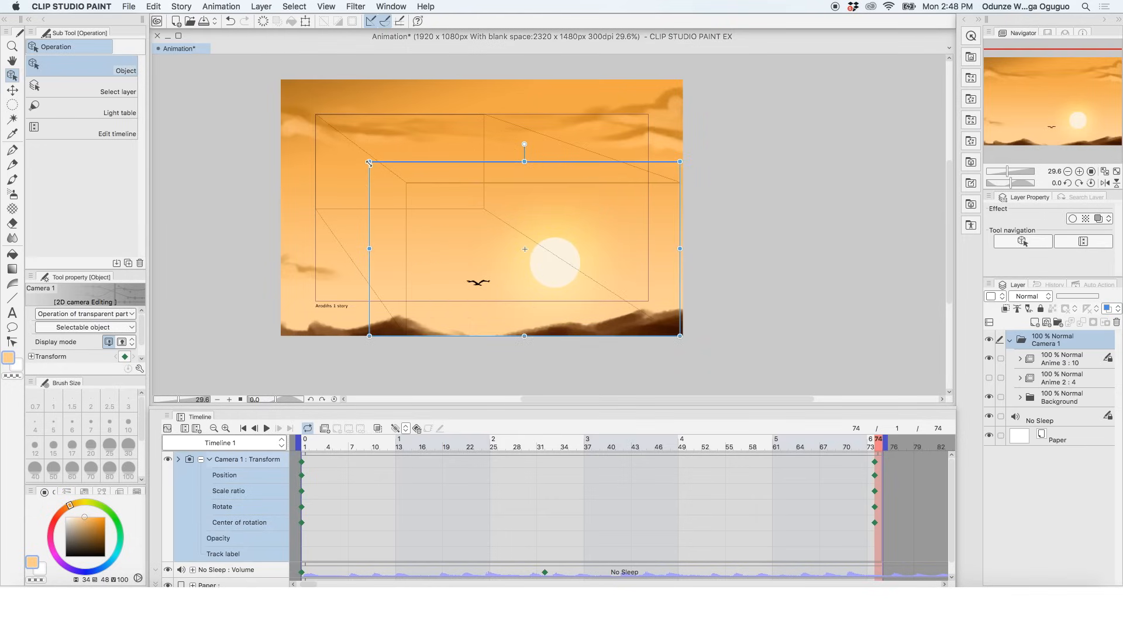
pyautogui.moveTo(371, 164); pyautogui.dragTo(366, 159)
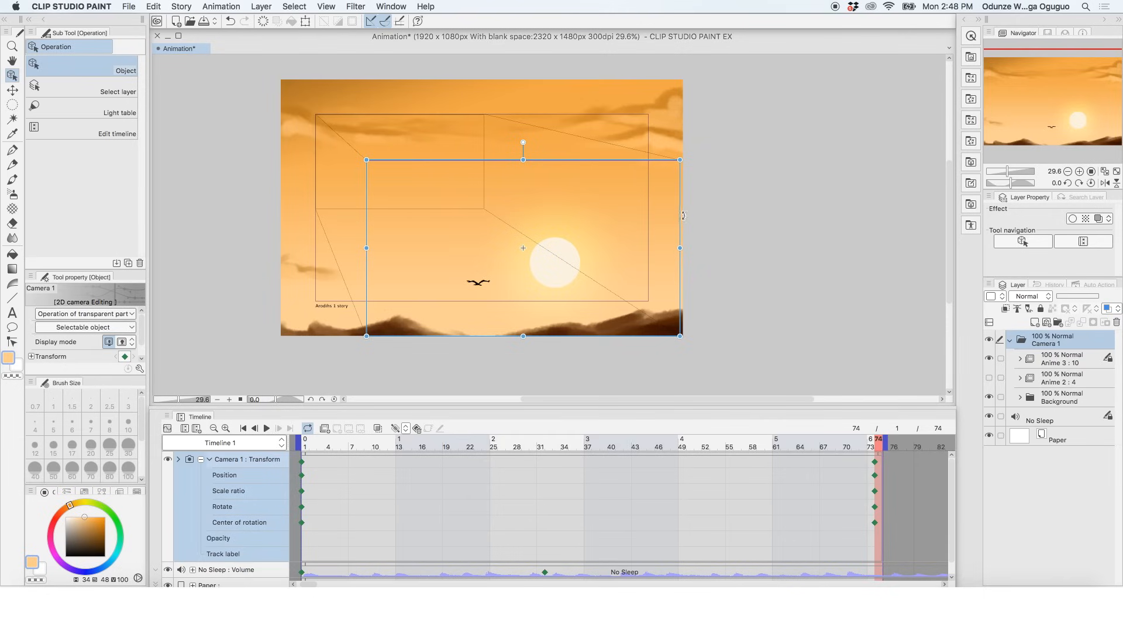
# Compare the camera's framing at the first and last frames and play back the camera move.
pyautogui.click(244, 430)
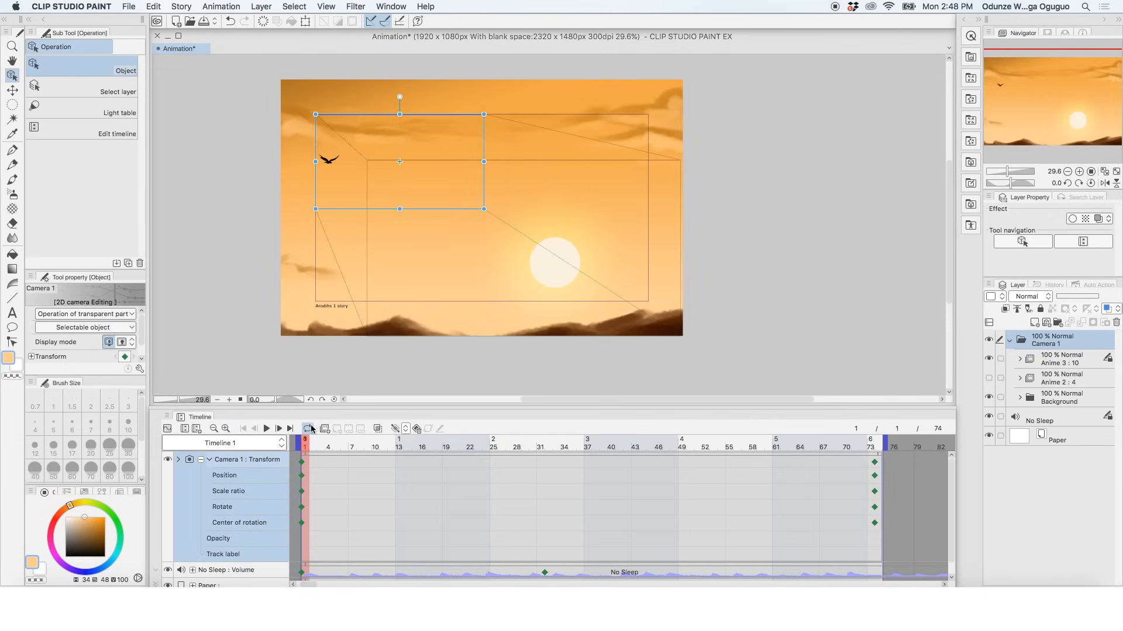
pyautogui.click(290, 429)
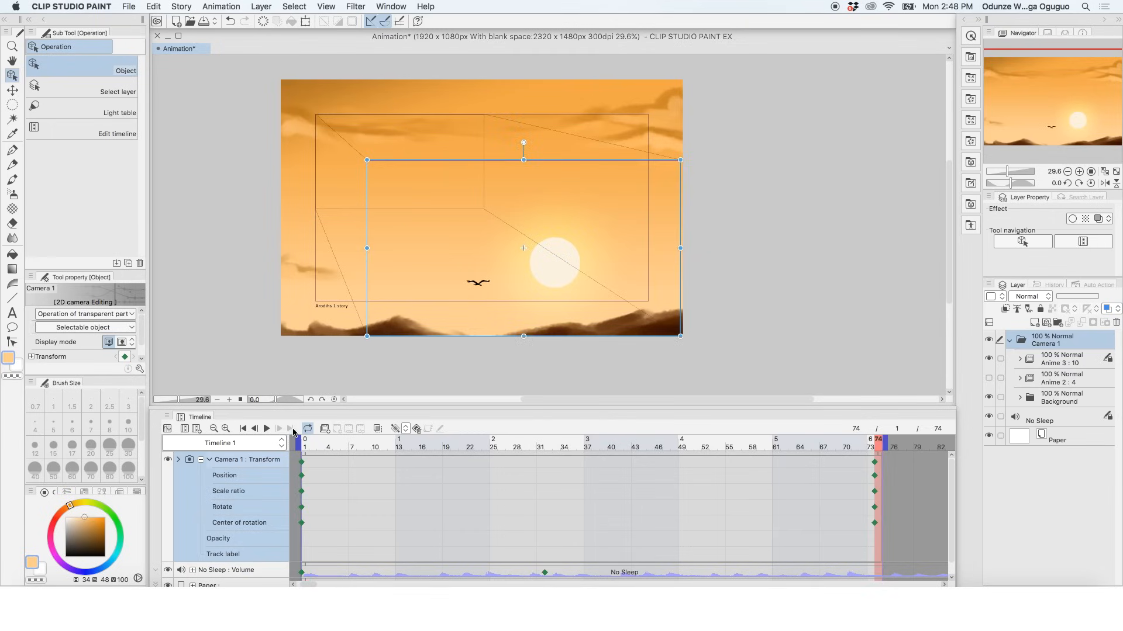
pyautogui.click(244, 429)
pyautogui.click(267, 429)
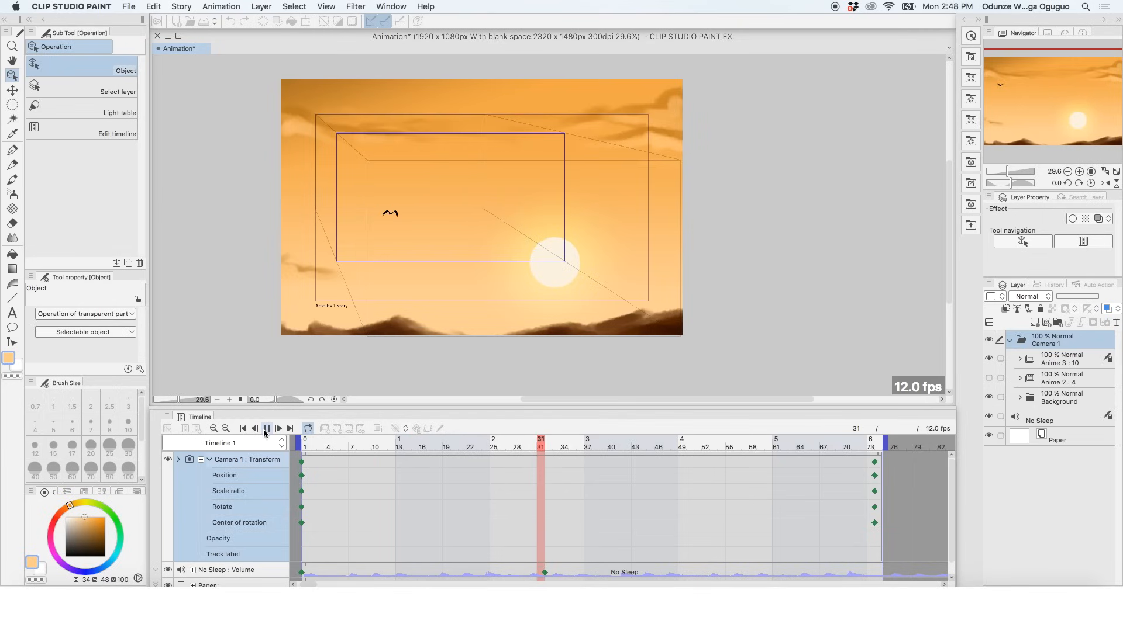
pyautogui.click(426, 170)
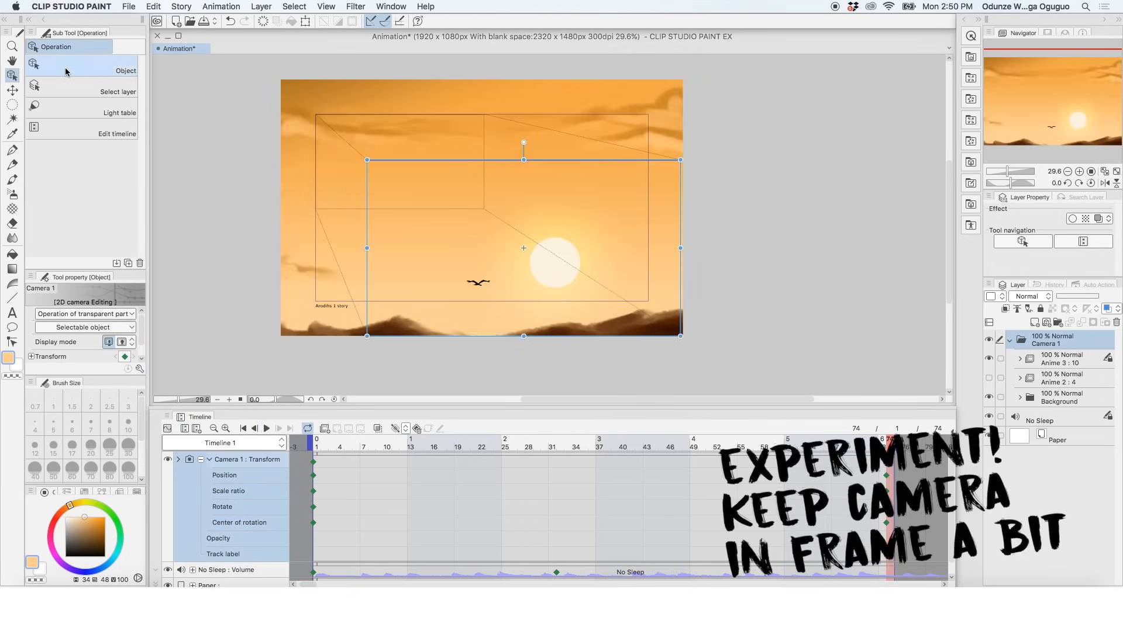
# At frame 74, shrink the Camera 1 frame to fit inside the output frame's lower-right corner.
pyautogui.moveTo(684, 301); pyautogui.dragTo(651, 267)
pyautogui.moveTo(334, 213); pyautogui.dragTo(387, 214)
pyautogui.moveTo(648, 251); pyautogui.dragTo(648, 267)
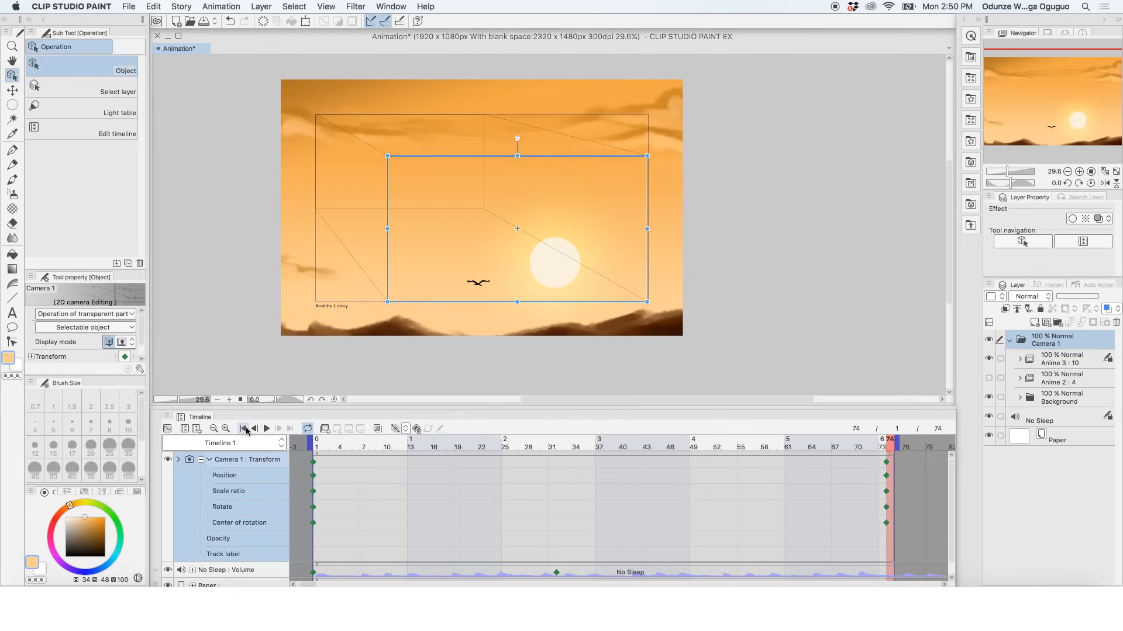
# Return to frame 1, switch Camera 1's display mode to the view through the camera, and play the animation.
pyautogui.click(245, 429)
pyautogui.click(121, 342)
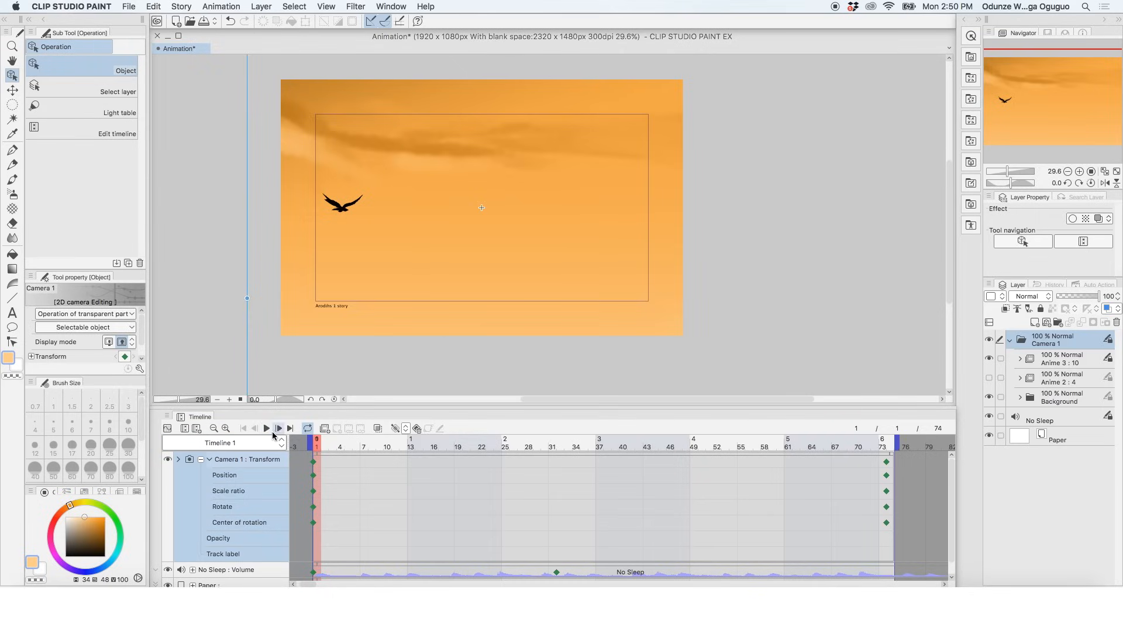
pyautogui.click(266, 428)
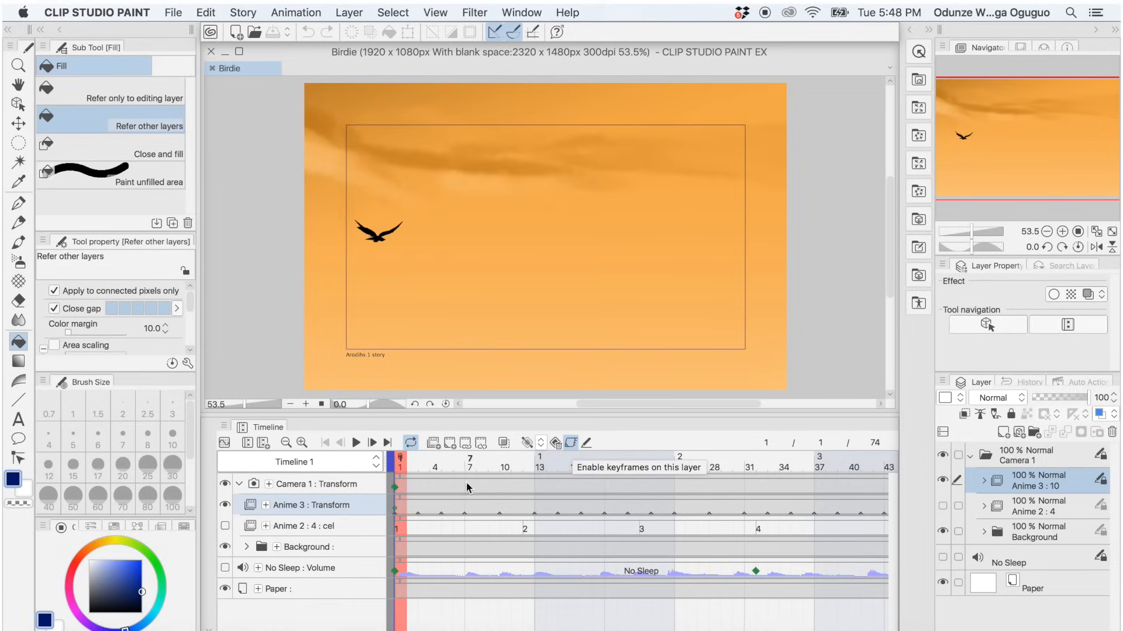
# Step forward to frame 9 and expand the Anime 3 track's Transform properties.
pyautogui.press('Right')
pyautogui.press('Right')
pyautogui.press('Right')
pyautogui.press('Right')
pyautogui.press('Right')
pyautogui.press('Right')
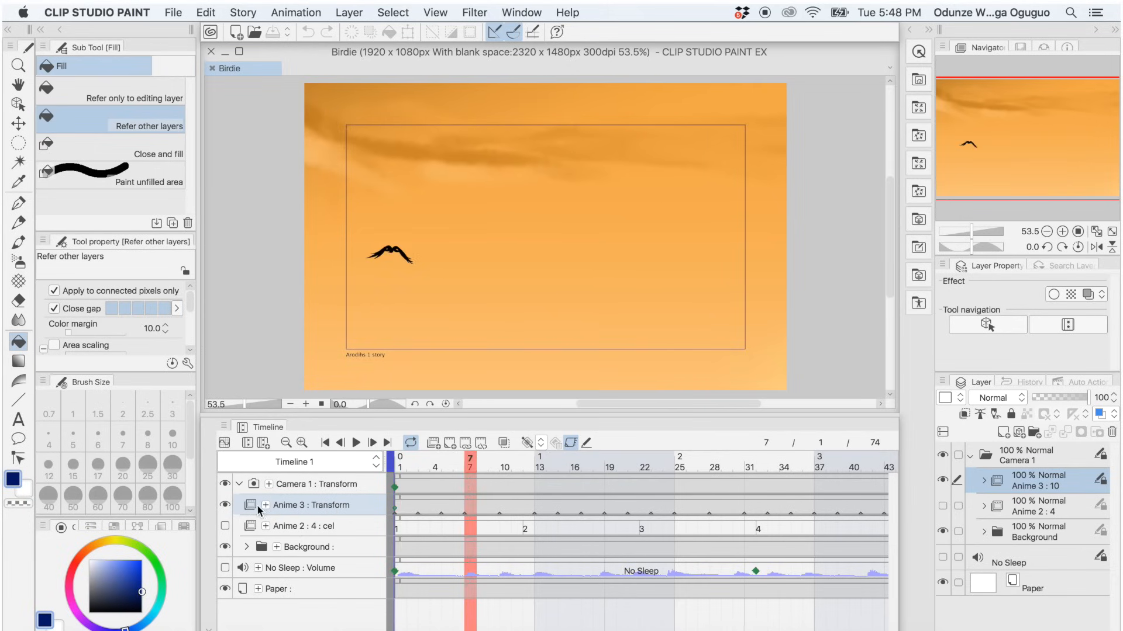
pyautogui.press('Right')
pyautogui.press('Right')
pyautogui.click(265, 506)
pyautogui.click(277, 506)
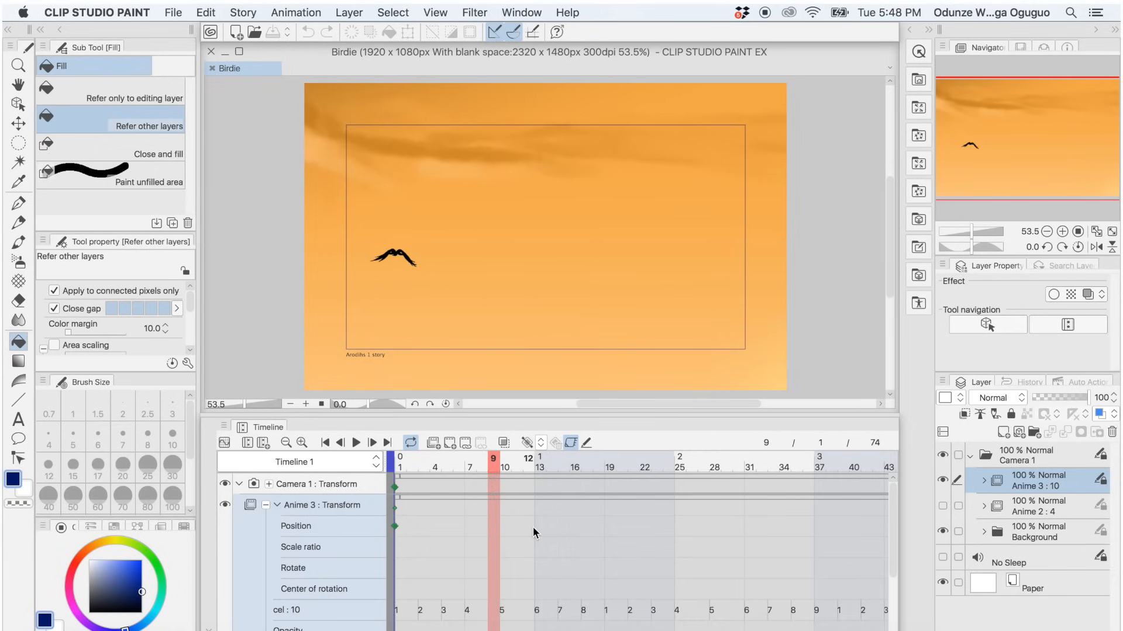
# Add a Transform keyframe to the Anime 3 track at frame 13 and check the keyframe interpolation options.
pyautogui.click(534, 532)
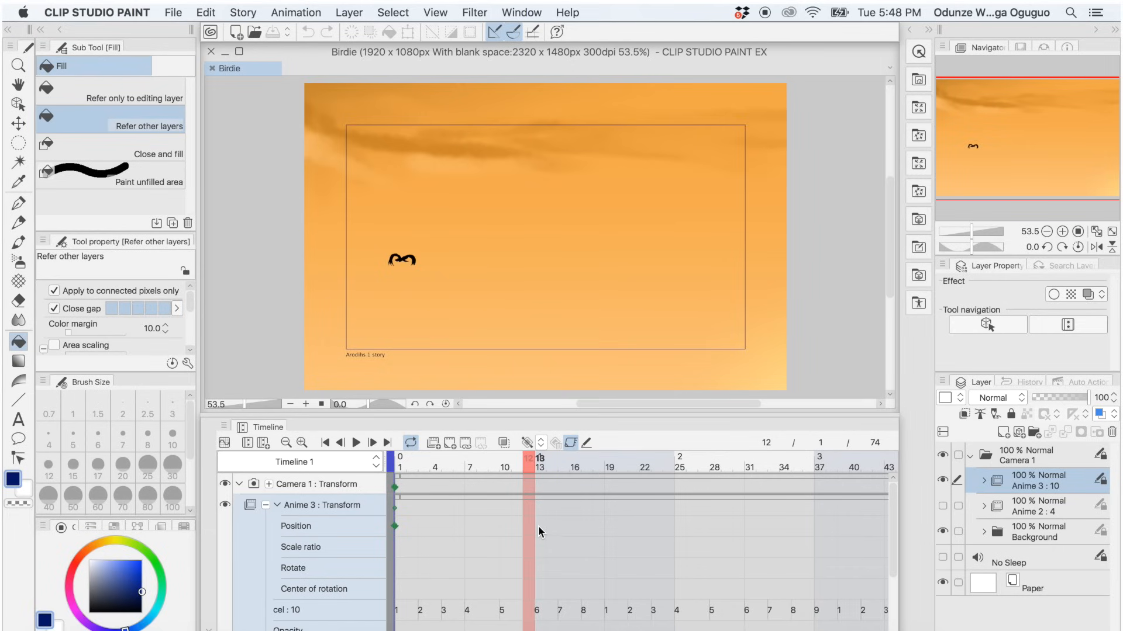
pyautogui.press('Right')
pyautogui.click(527, 444)
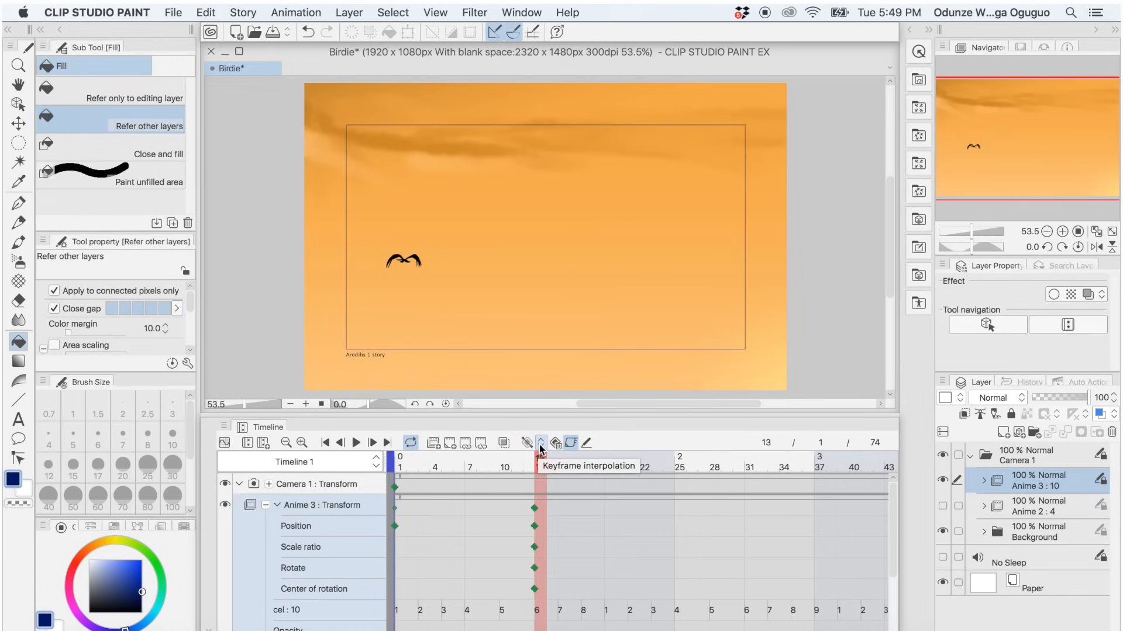
pyautogui.click(540, 445)
pyautogui.click(541, 444)
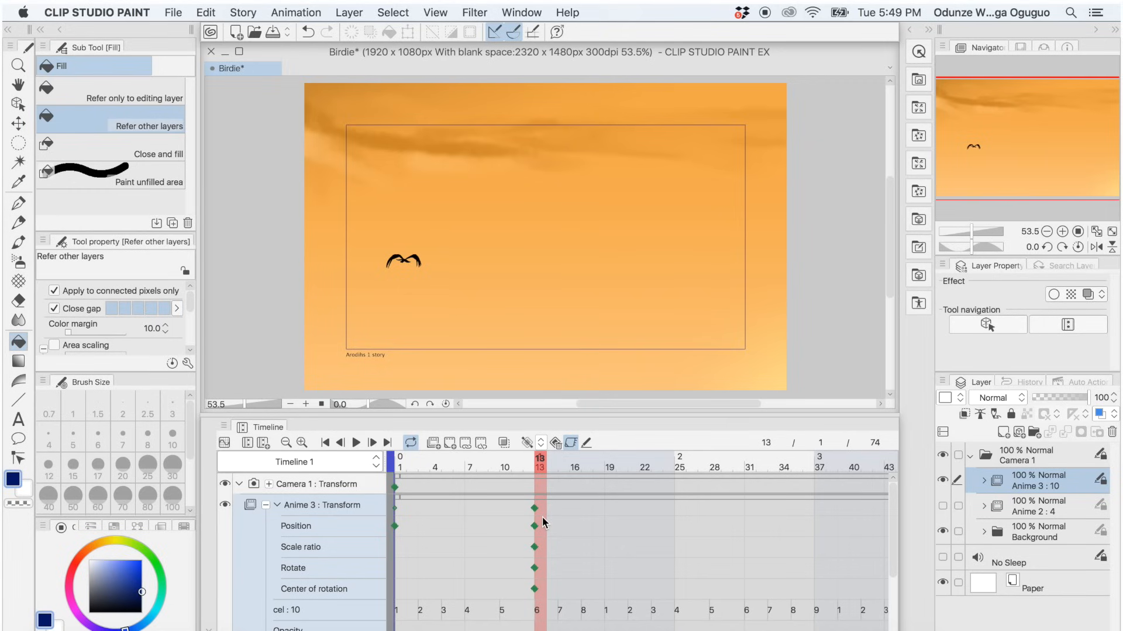
# Add a Transform keyframe to the Anime 3 track at frame 18 and go to frame 15.
pyautogui.click(598, 462)
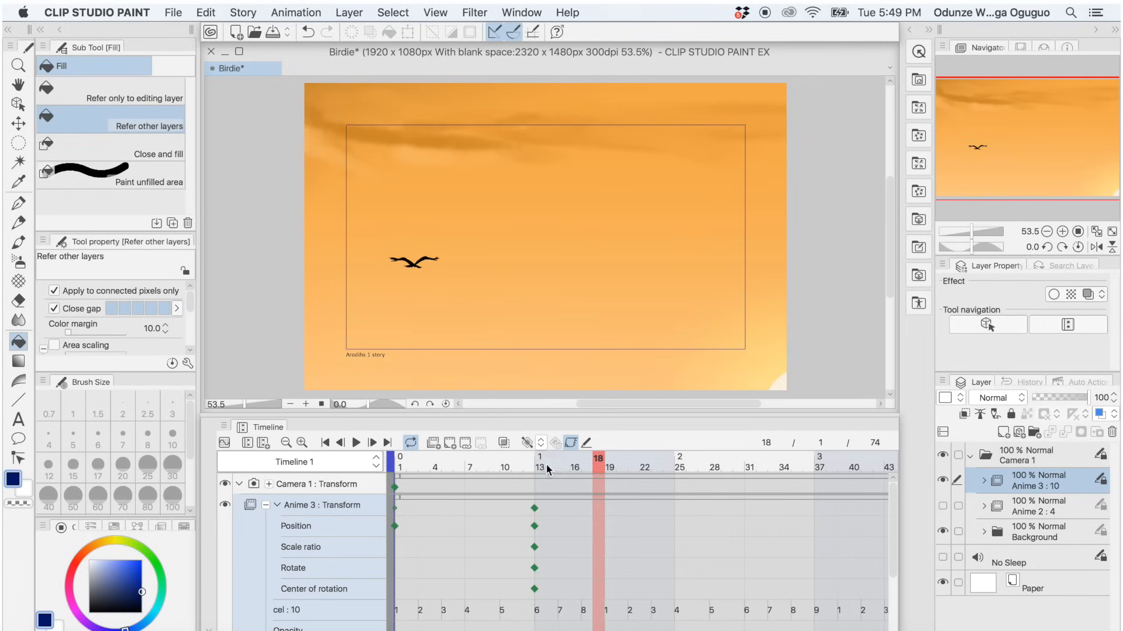
pyautogui.click(594, 528)
pyautogui.click(565, 468)
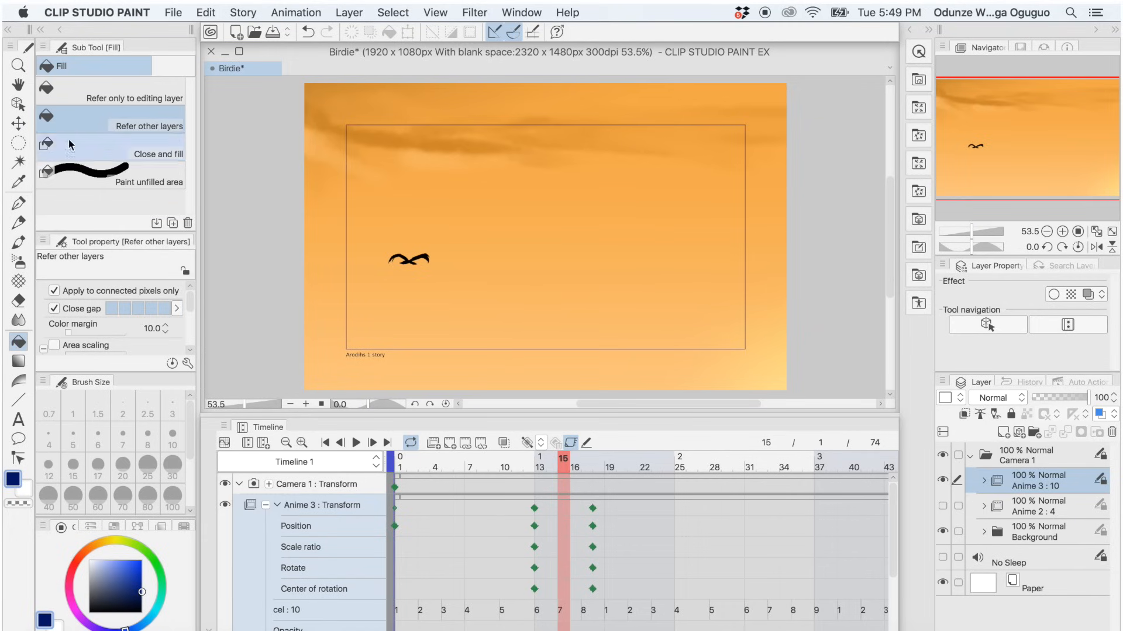
# Move the Anime 3 bird up and to the right at frame 15 with the Object tool, then check frame 11.
pyautogui.click(17, 106)
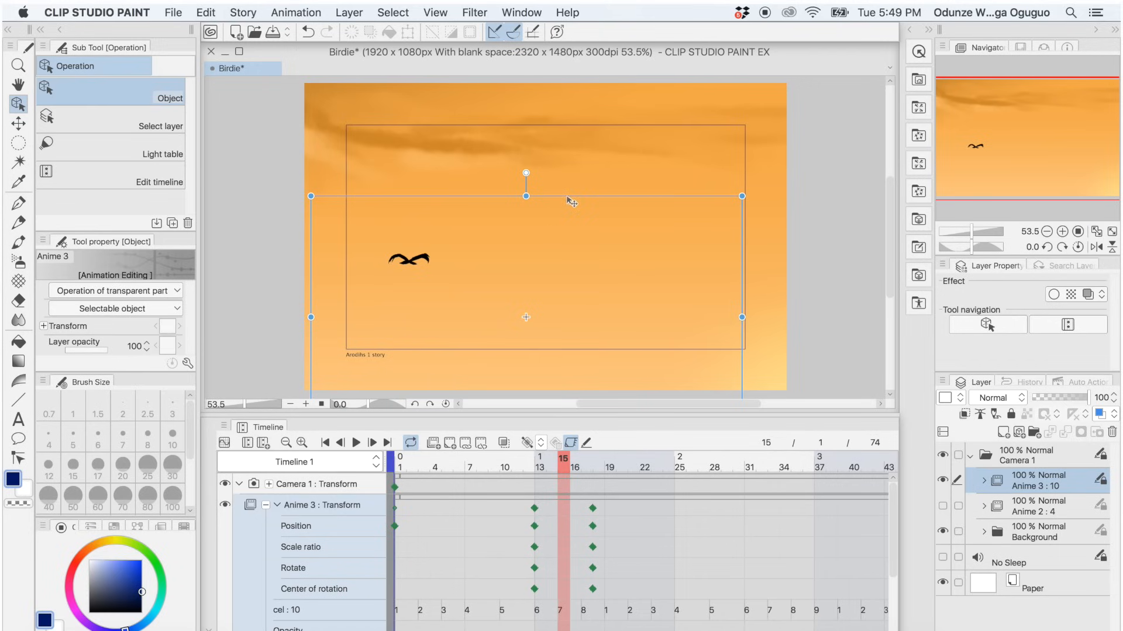
pyautogui.moveTo(571, 202); pyautogui.dragTo(671, 148)
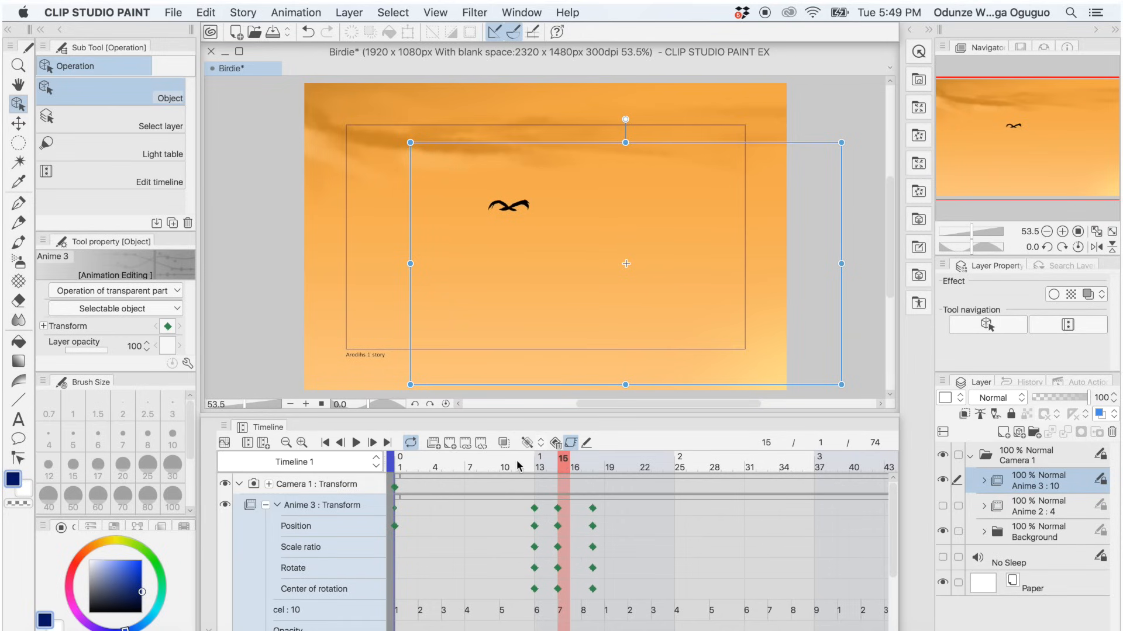
pyautogui.click(543, 461)
pyautogui.click(514, 460)
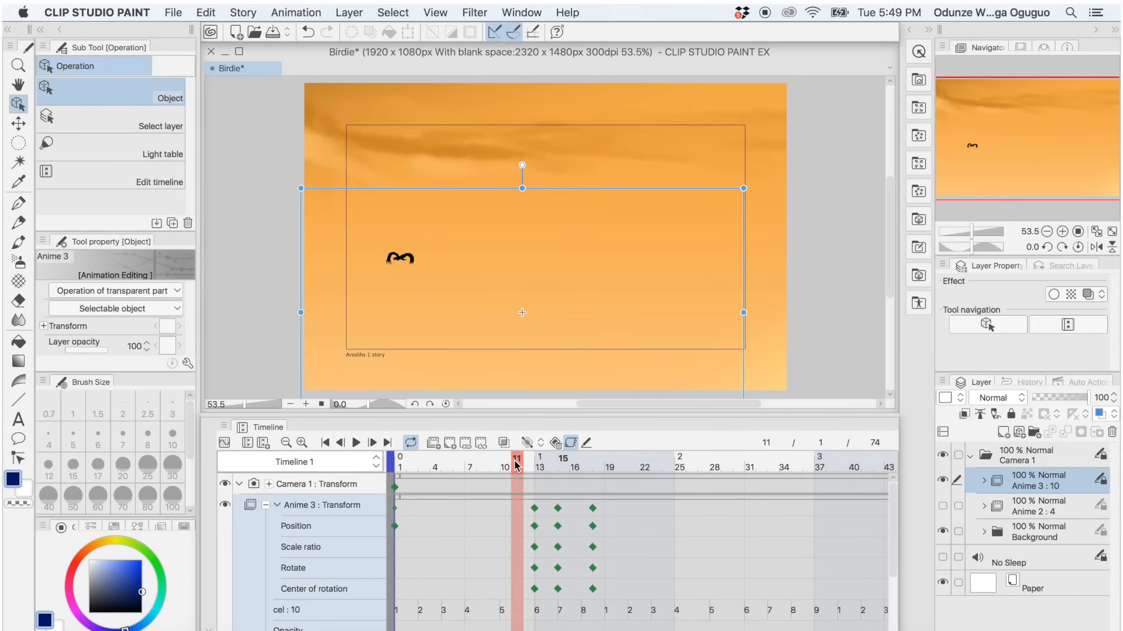
# Play the animation to check the bird's movement and pause the playback.
pyautogui.click(356, 443)
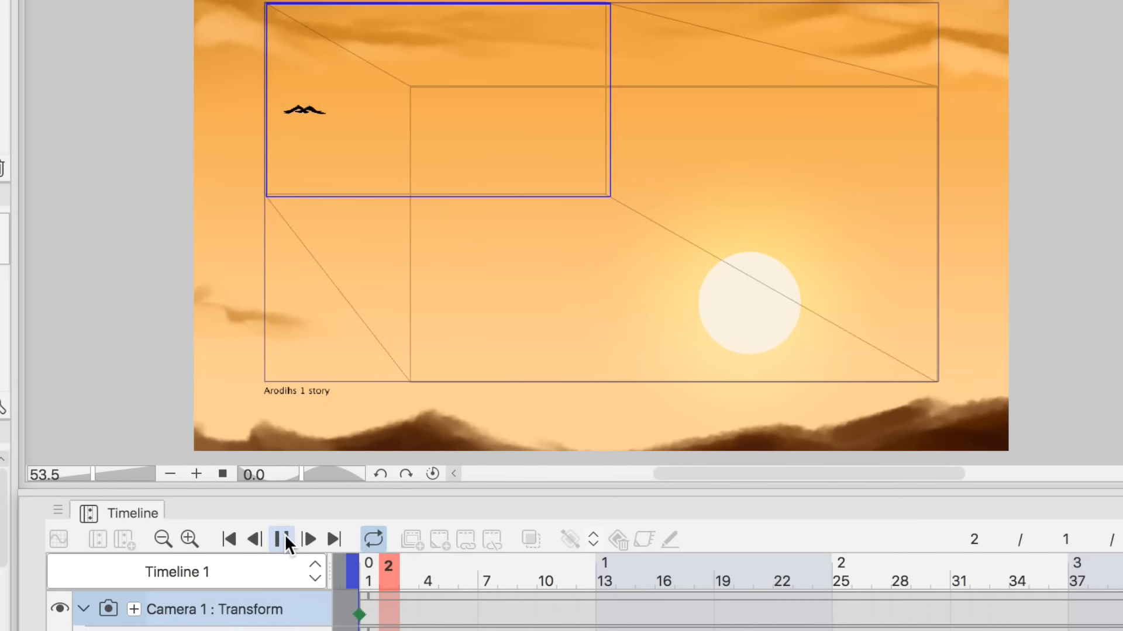
pyautogui.click(357, 443)
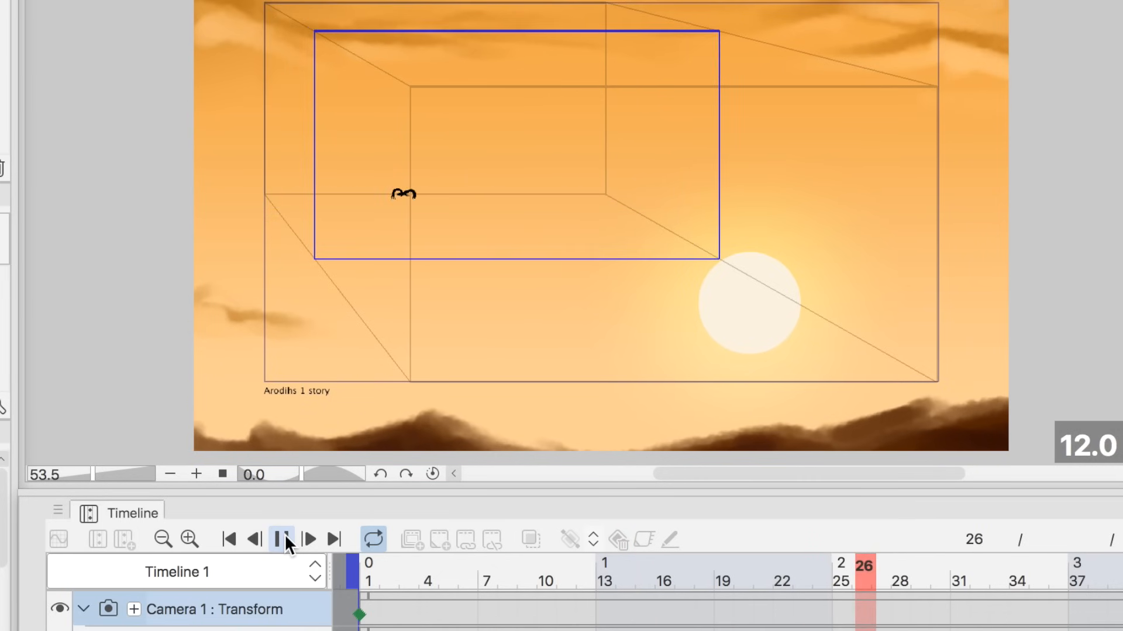
pyautogui.click(284, 534)
# Draw a freehand test scribble on the Anime 3 cel at frame 23 with the Real G-Pen, and turn off keyframed-layer editing.
pyautogui.click(653, 487)
pyautogui.click(308, 507)
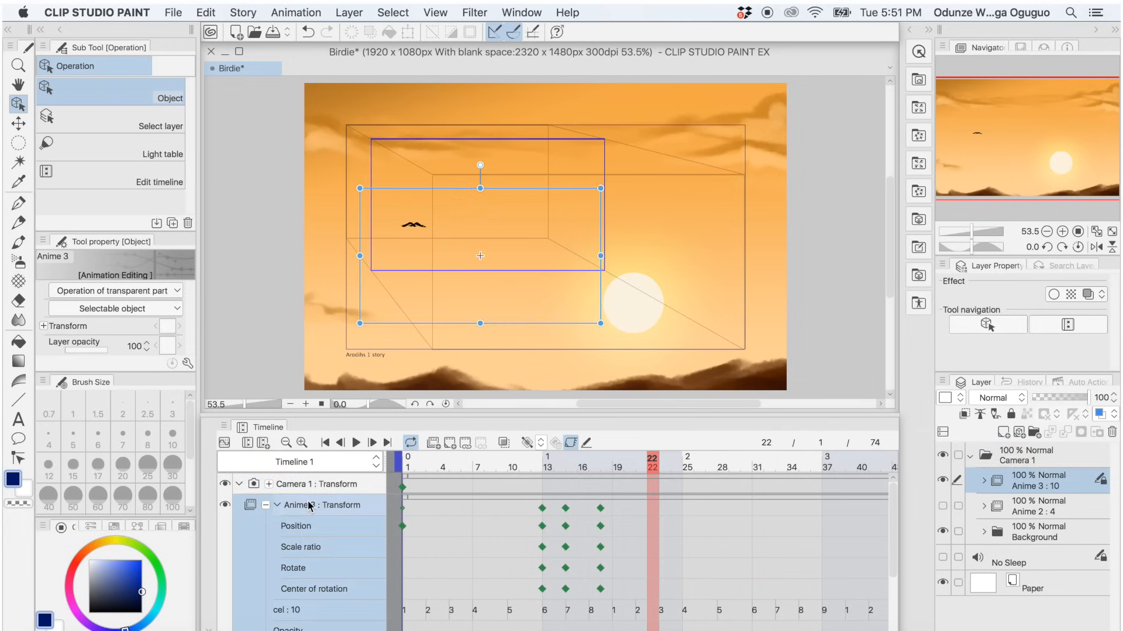
pyautogui.press('p')
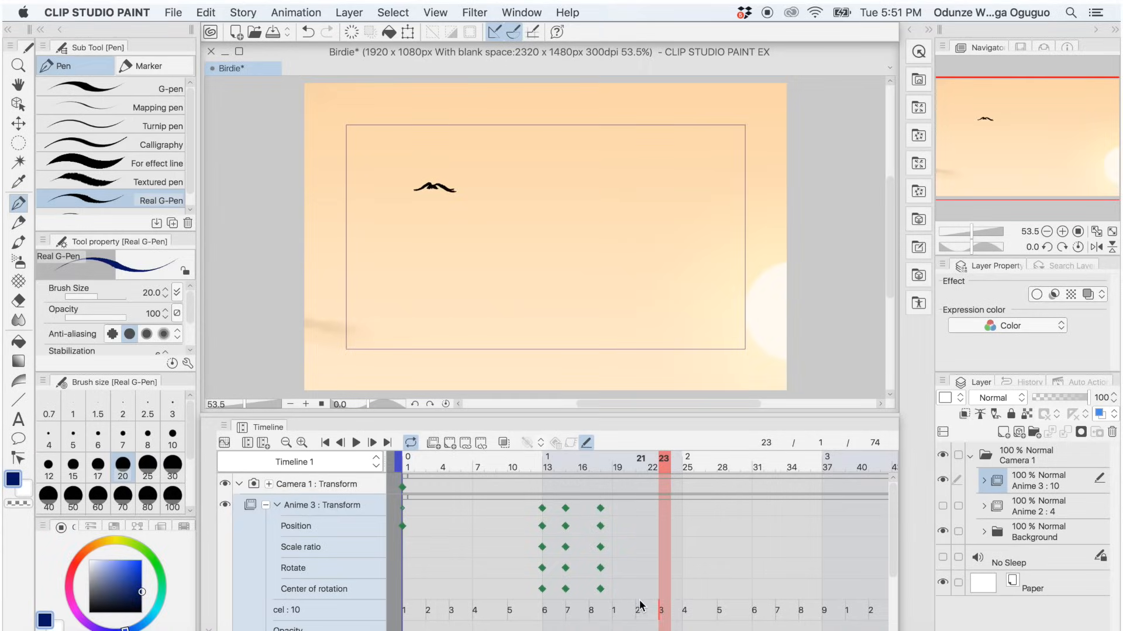
pyautogui.click(661, 610)
pyautogui.moveTo(520, 179)
pyautogui.mouseDown()
pyautogui.moveTo(463, 246)
pyautogui.moveTo(442, 223)
pyautogui.moveTo(460, 216)
pyautogui.moveTo(532, 258)
pyautogui.moveTo(586, 125)
pyautogui.moveTo(636, 271)
pyautogui.mouseUp()
pyautogui.click(586, 443)
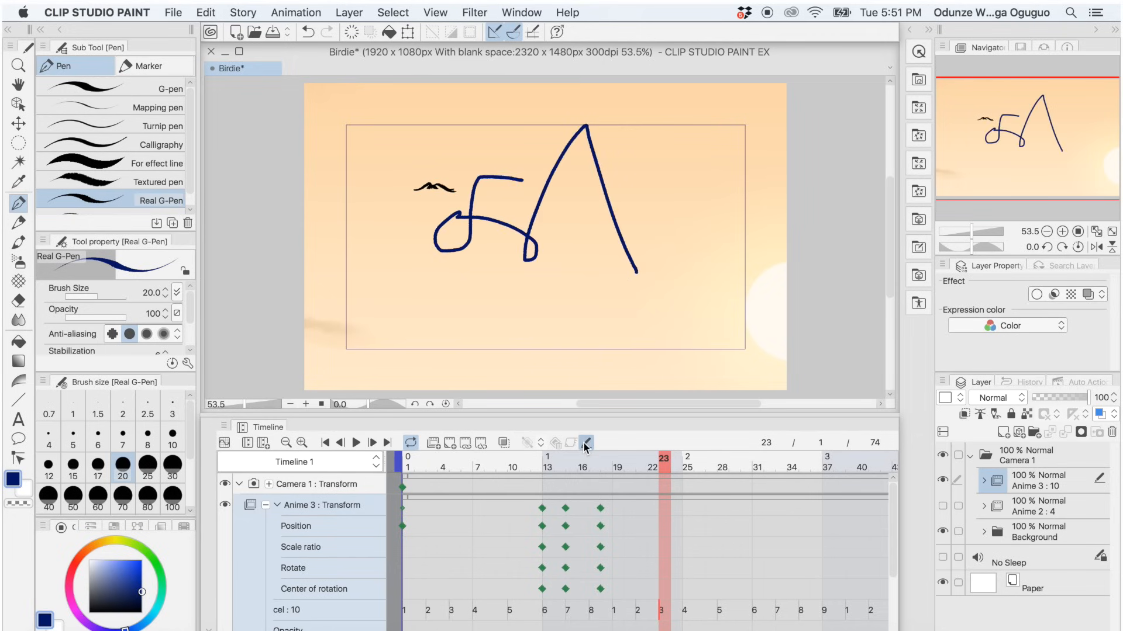
# Go to frame 10 and play back the animation.
pyautogui.click(512, 461)
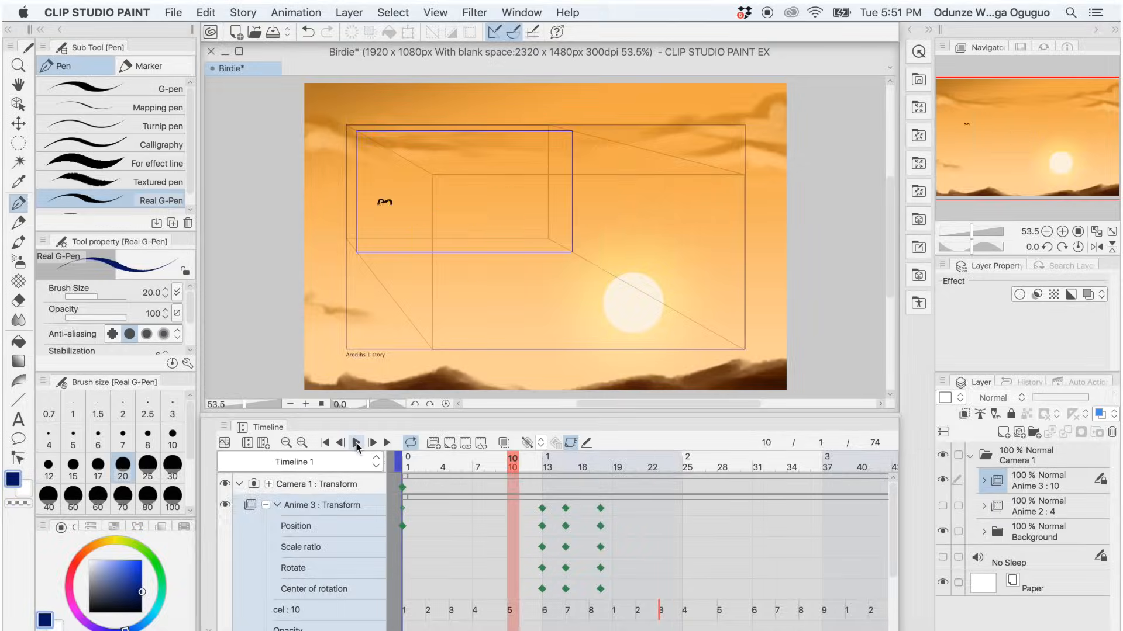
pyautogui.click(356, 443)
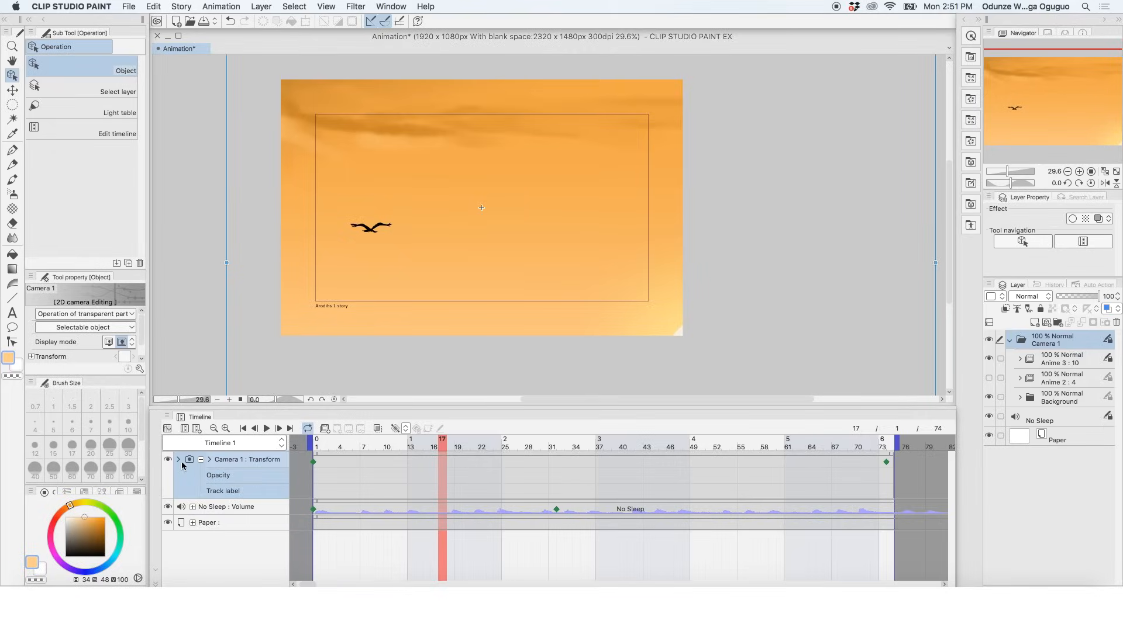
pyautogui.click(267, 429)
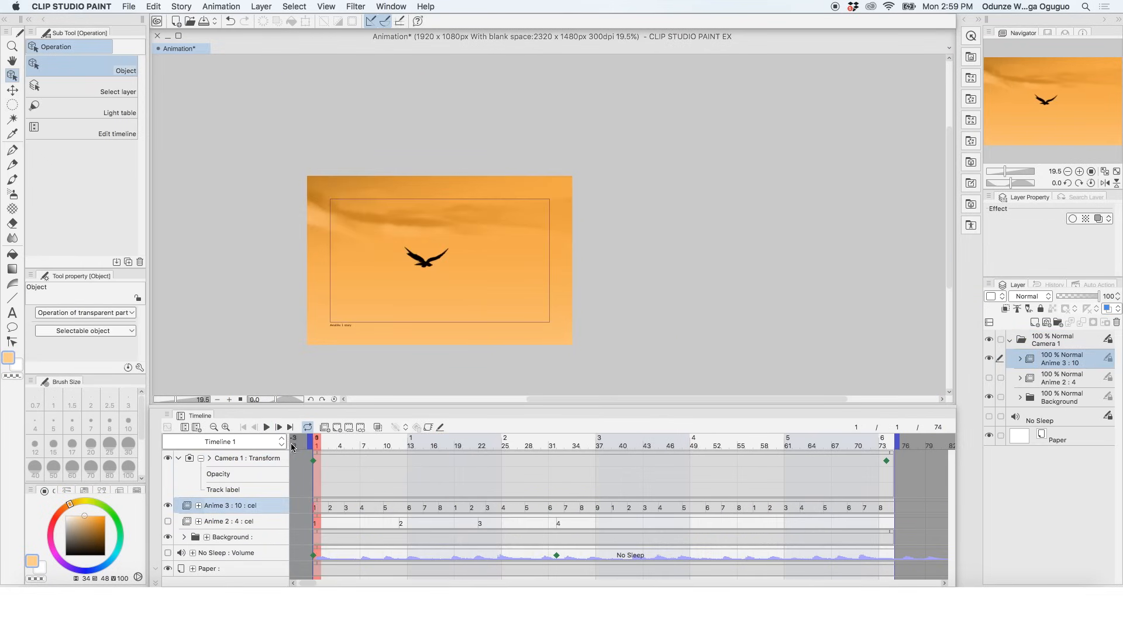
# Advance the timeline one frame at a time from frame 1 to frame 8.
pyautogui.click(280, 428)
pyautogui.click(279, 428)
pyautogui.click(279, 428)
pyautogui.click(280, 428)
pyautogui.click(279, 428)
pyautogui.click(280, 428)
pyautogui.click(280, 428)
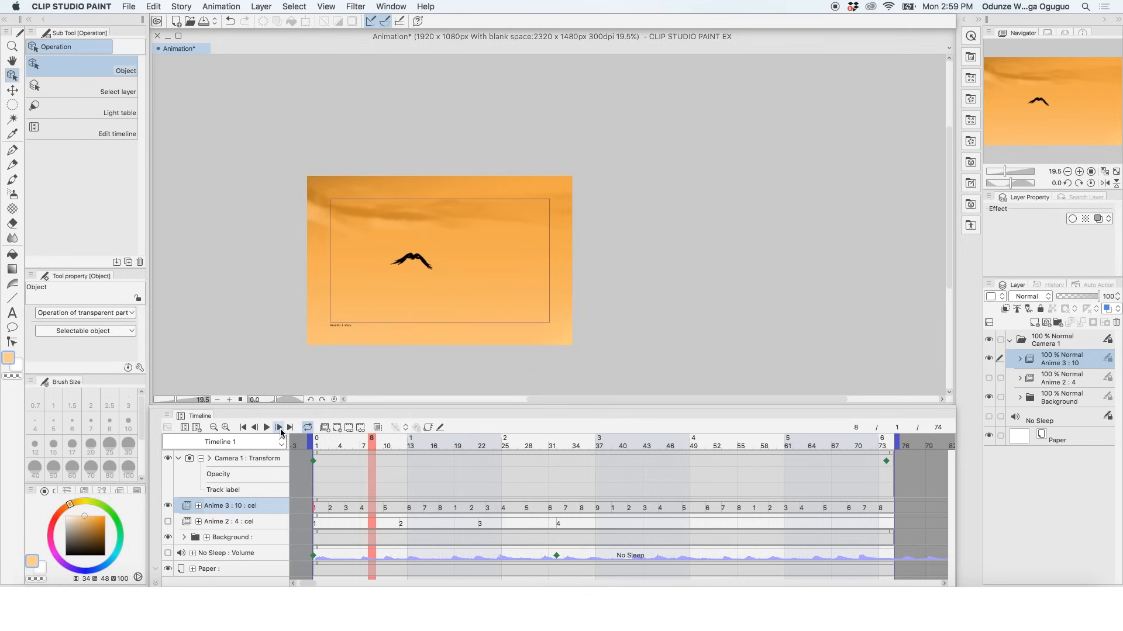
# Go through the Anime 3 track's cels one after another on the timeline up to frame 27.
pyautogui.click(335, 508)
pyautogui.click(364, 507)
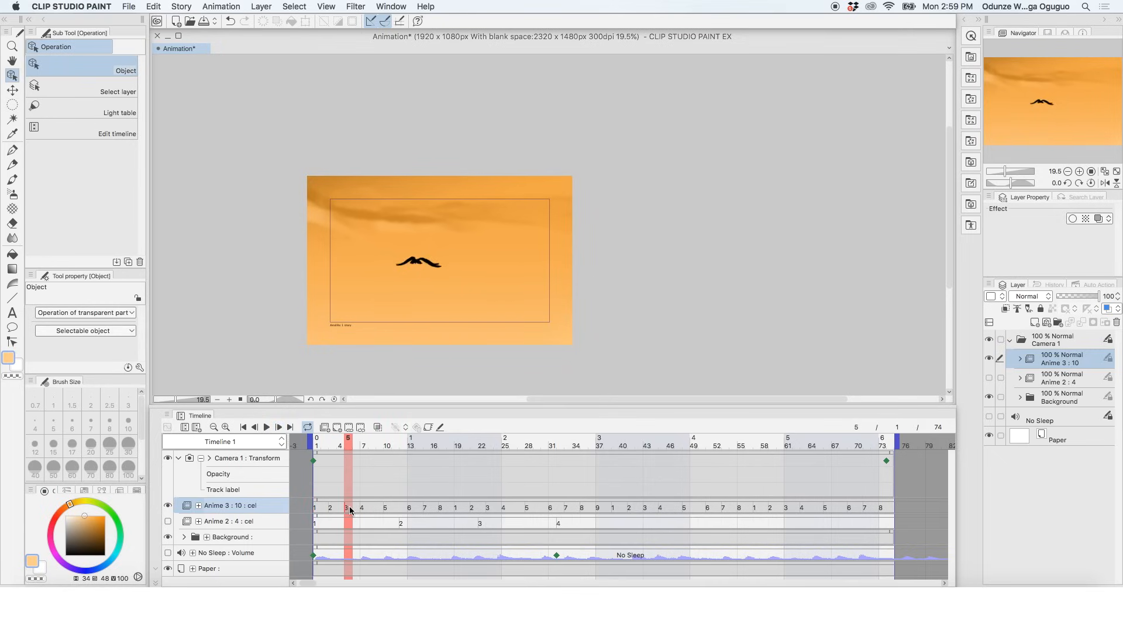
pyautogui.click(388, 508)
pyautogui.click(411, 509)
pyautogui.click(425, 510)
pyautogui.click(444, 509)
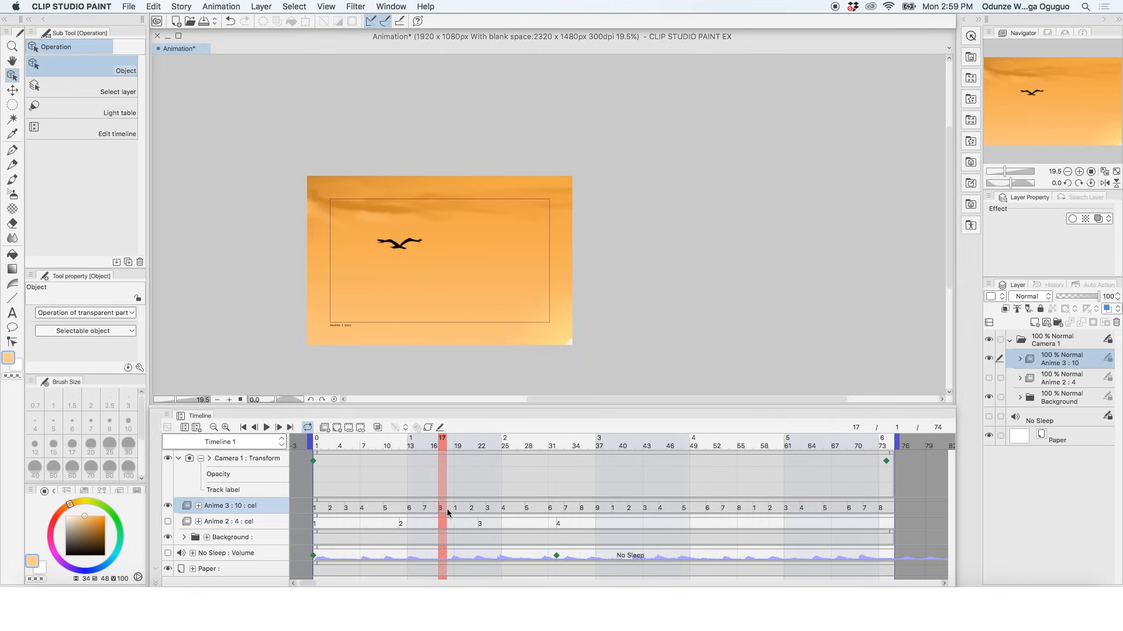
pyautogui.click(456, 510)
pyautogui.click(471, 510)
pyautogui.click(487, 510)
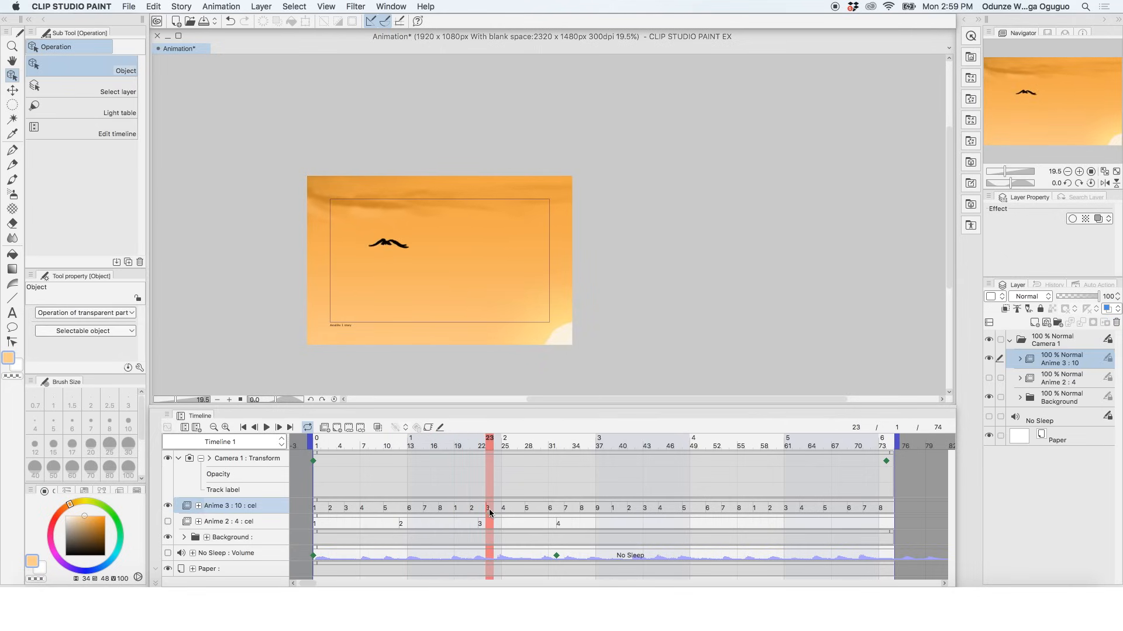
pyautogui.click(504, 510)
pyautogui.click(524, 509)
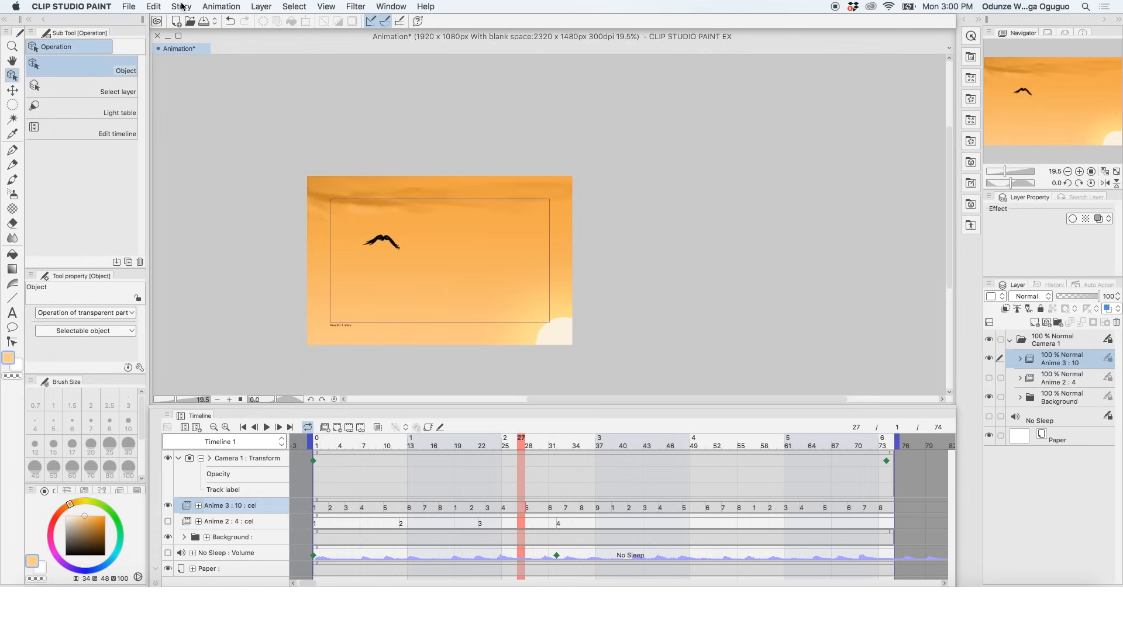
# Select the previous cel on the Anime 3 track with the track-editing command, from frame 27 and again from frame 43.
pyautogui.click(224, 7)
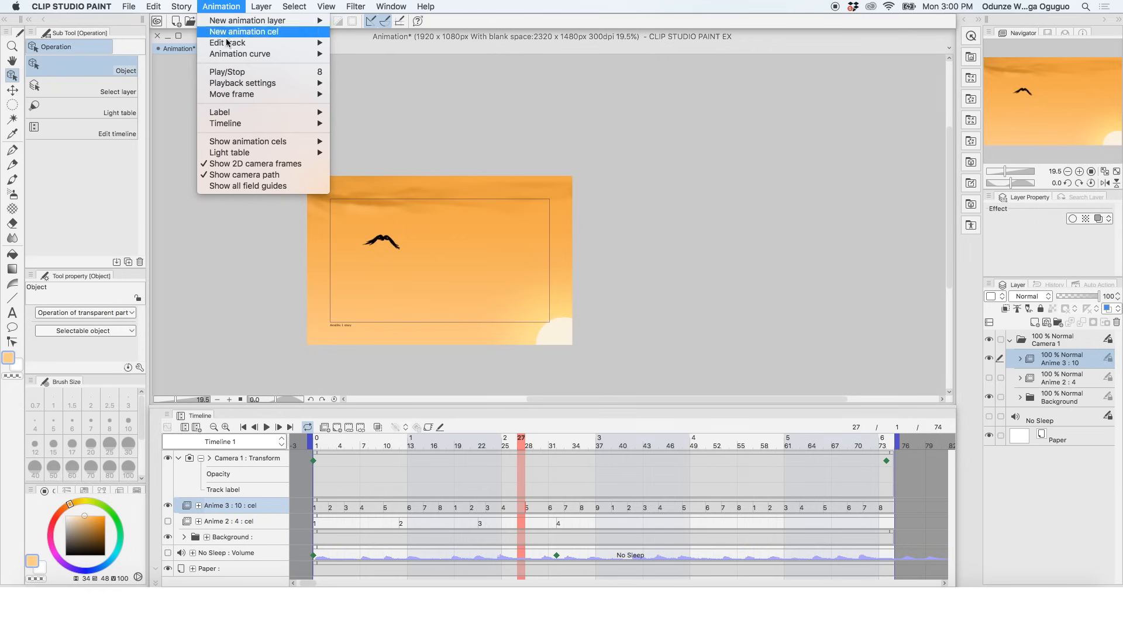
pyautogui.moveTo(246, 43)
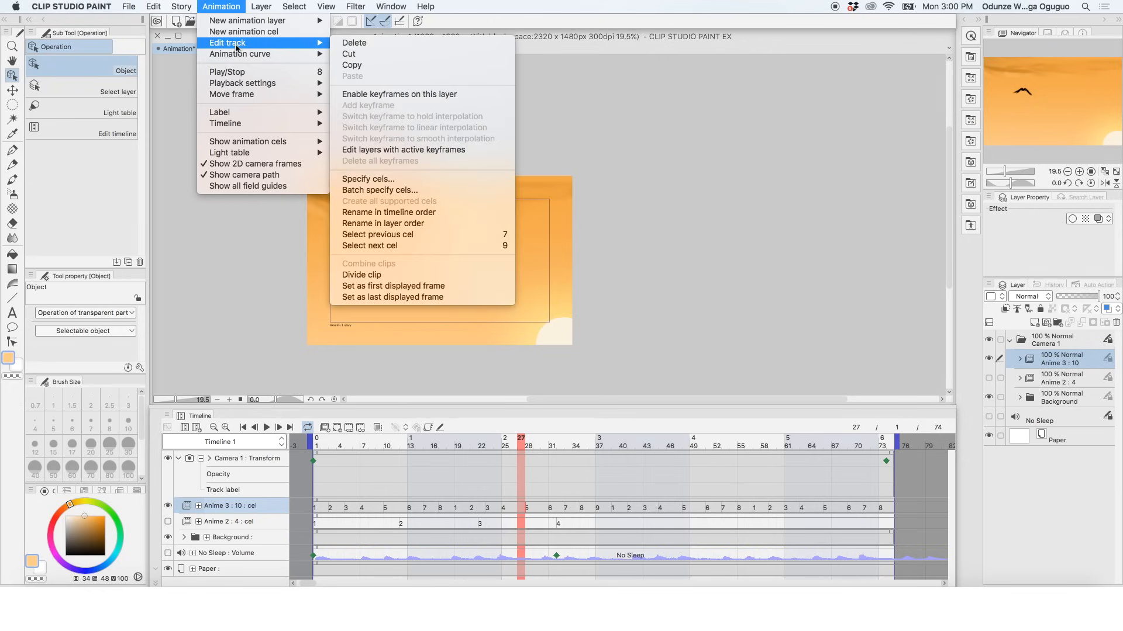
pyautogui.click(401, 235)
pyautogui.click(209, 5)
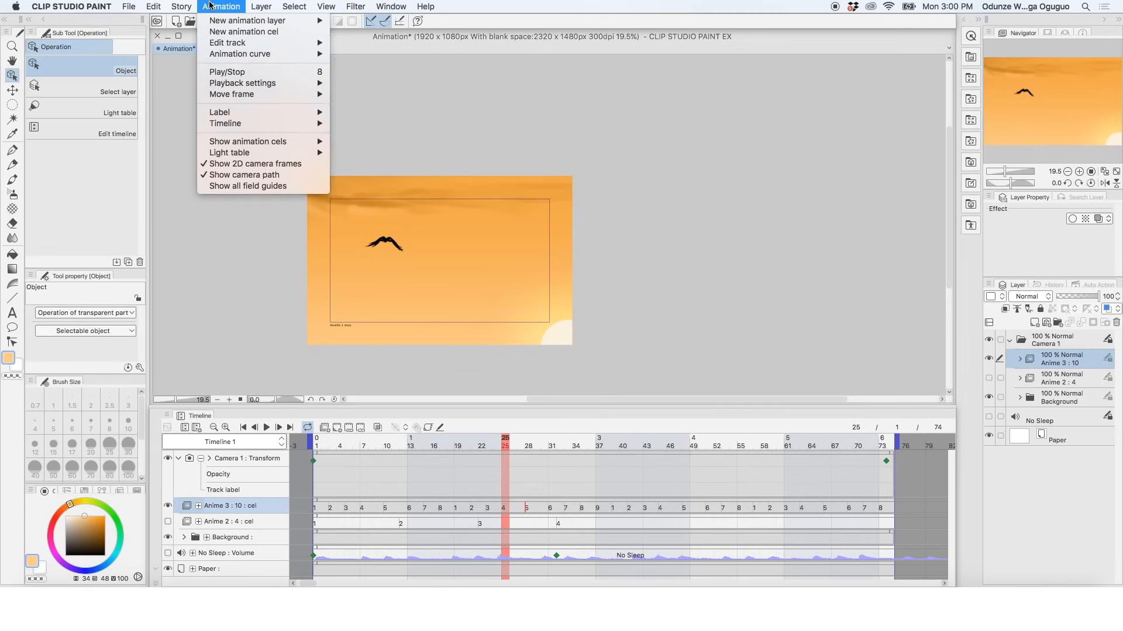
pyautogui.moveTo(228, 42)
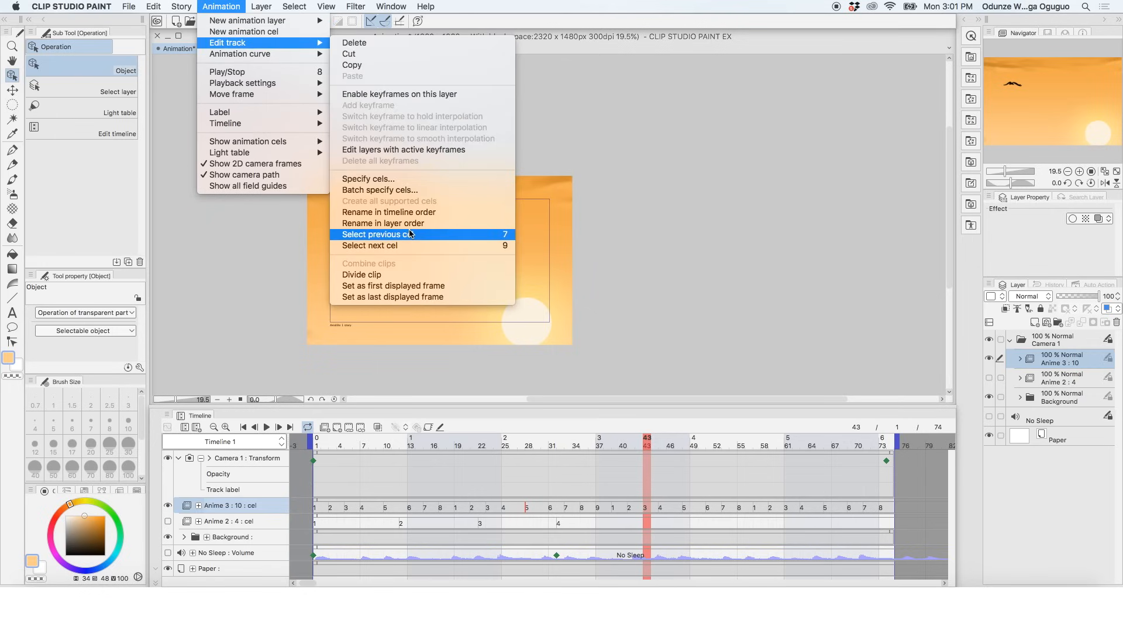
pyautogui.click(409, 236)
# Select the next cel on the Anime 3 track with the track-editing command and review the other animation commands.
pyautogui.click(233, 7)
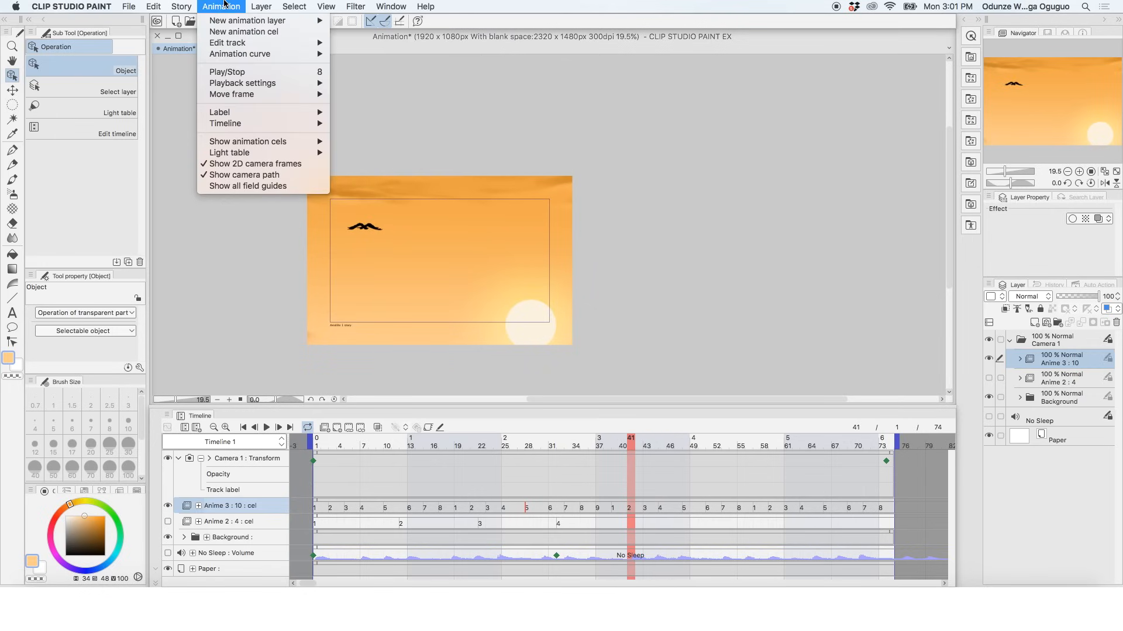
pyautogui.moveTo(244, 47)
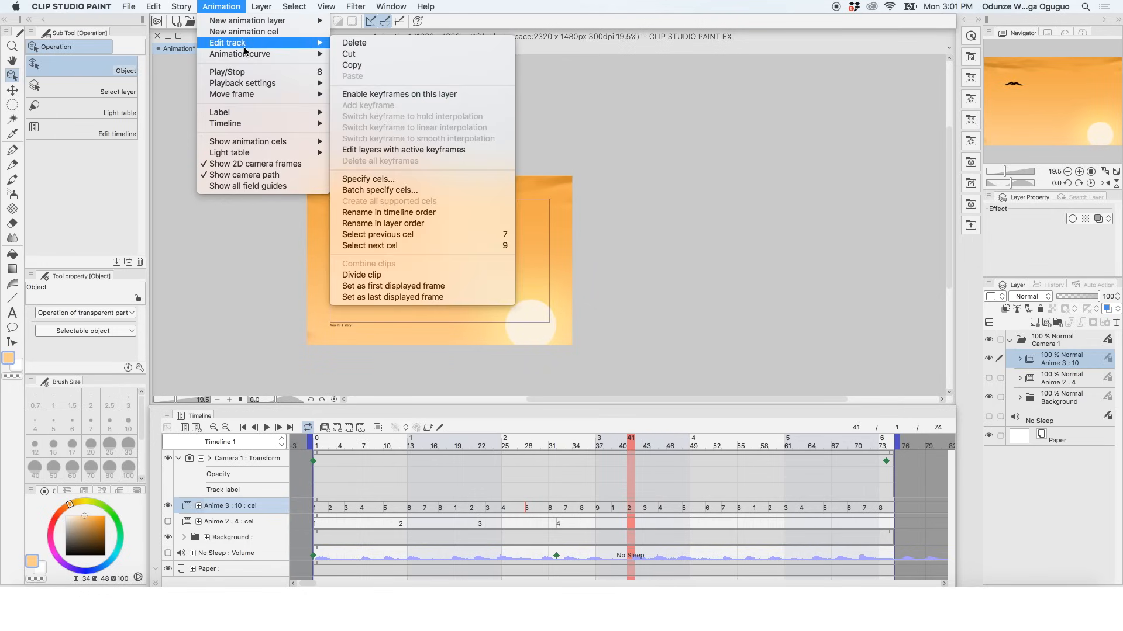
pyautogui.click(431, 245)
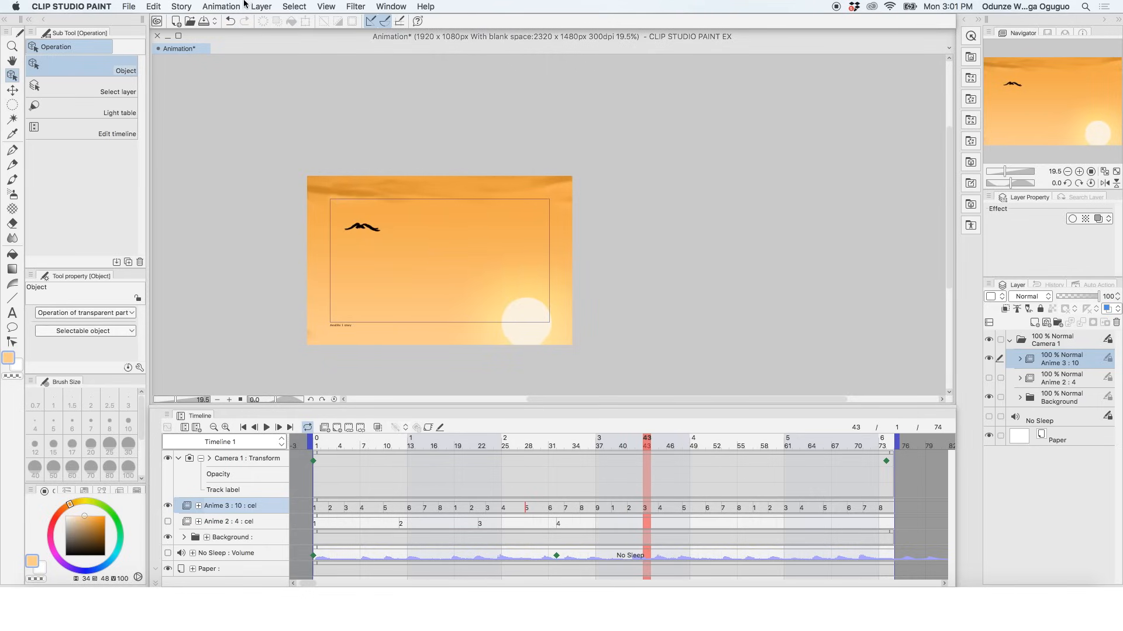
pyautogui.click(221, 6)
pyautogui.moveTo(304, 42)
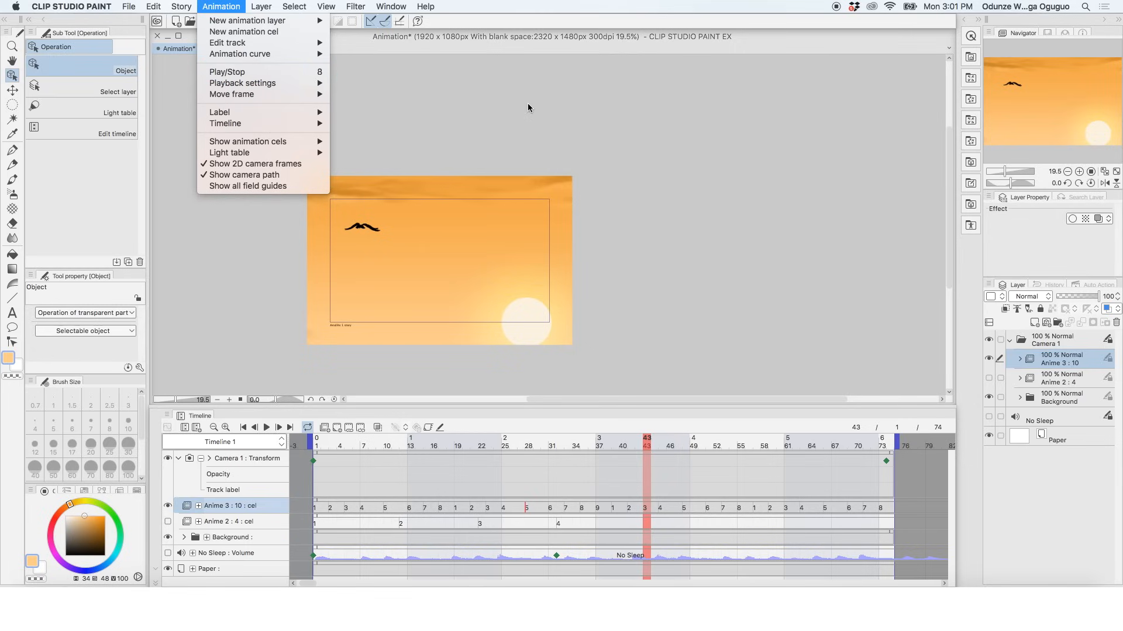
pyautogui.click(588, 198)
# Step backward cel by cel along the Anime 3 track from frame 43.
pyautogui.press('Left')
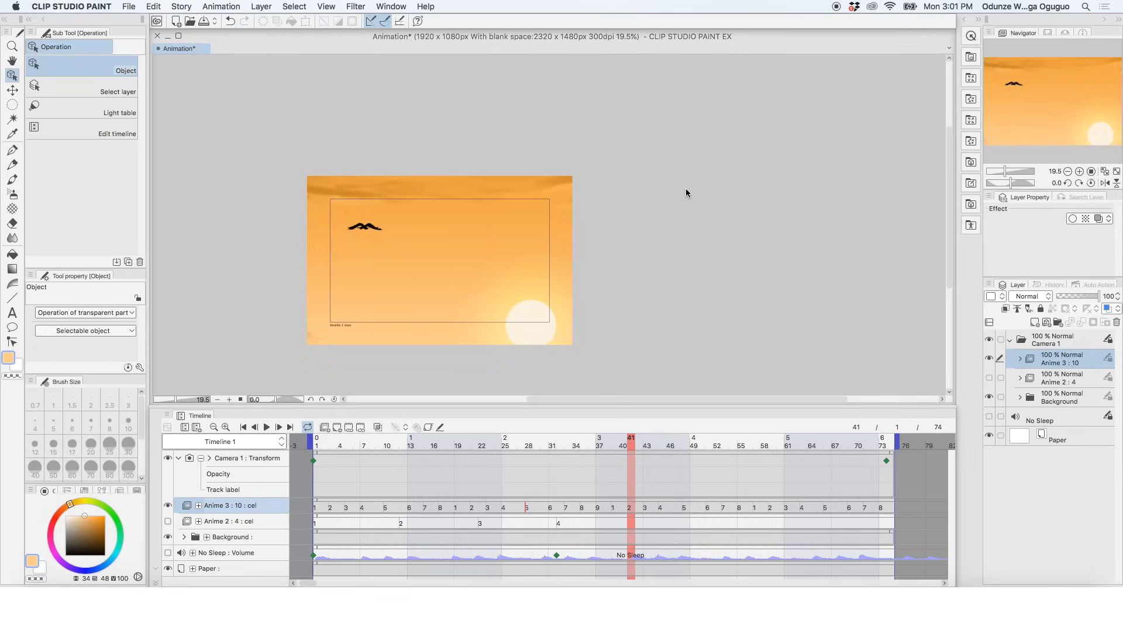
pyautogui.press('Left')
pyautogui.press('Left')
pyautogui.press('Left')
pyautogui.press('Left')
pyautogui.press('Left')
pyautogui.press('Left')
pyautogui.press('Left')
pyautogui.press('Left')
pyautogui.press('Left')
pyautogui.press('Left')
pyautogui.press('Left')
pyautogui.press('Left')
pyautogui.press('Left')
pyautogui.press('Left')
pyautogui.press('Left')
pyautogui.press('Left')
# Step forward cel by cel along the Anime 3 track and play the animation, stopping at frame 52.
pyautogui.press('Right')
pyautogui.press('Right')
pyautogui.press('Right')
pyautogui.press('Right')
pyautogui.press('Right')
pyautogui.press('Right')
pyautogui.press('Right')
pyautogui.press('Right')
pyautogui.press('Right')
pyautogui.press('Right')
pyautogui.press('Right')
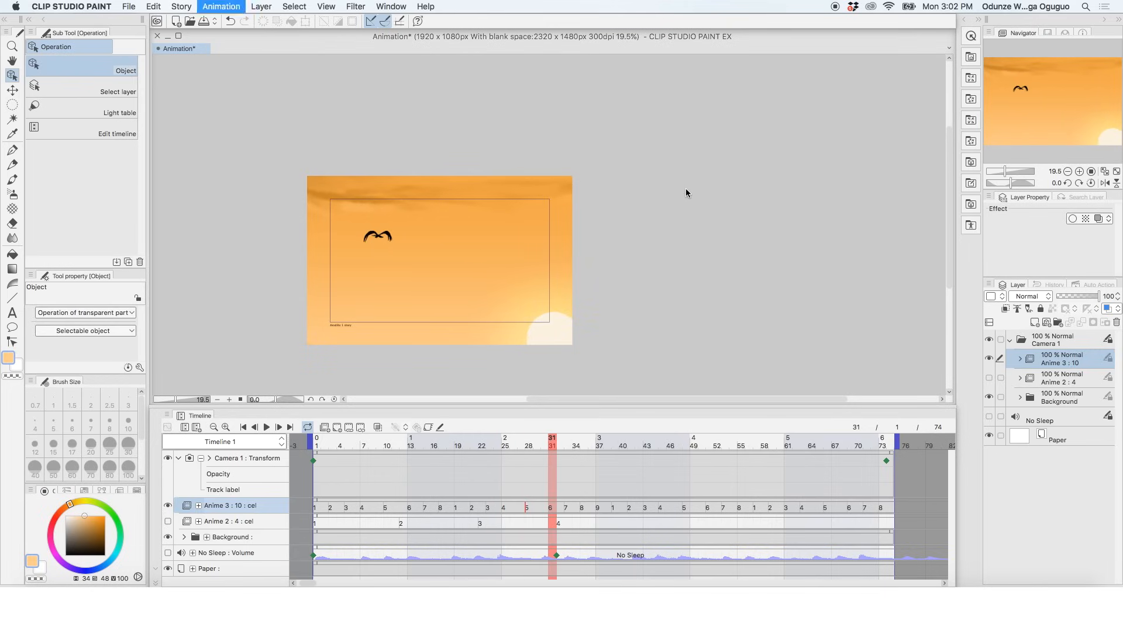
pyautogui.press('Return')
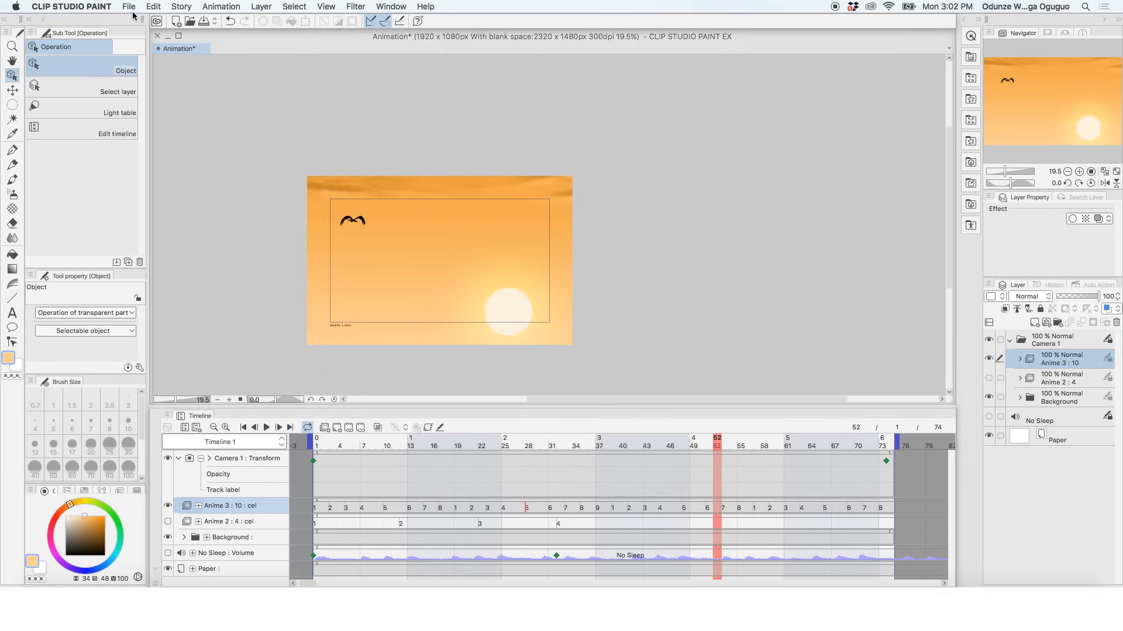
# Open the Shortcut Settings and browse the Main menu's Animation commands as far as Play/Stop.
pyautogui.click(104, 9)
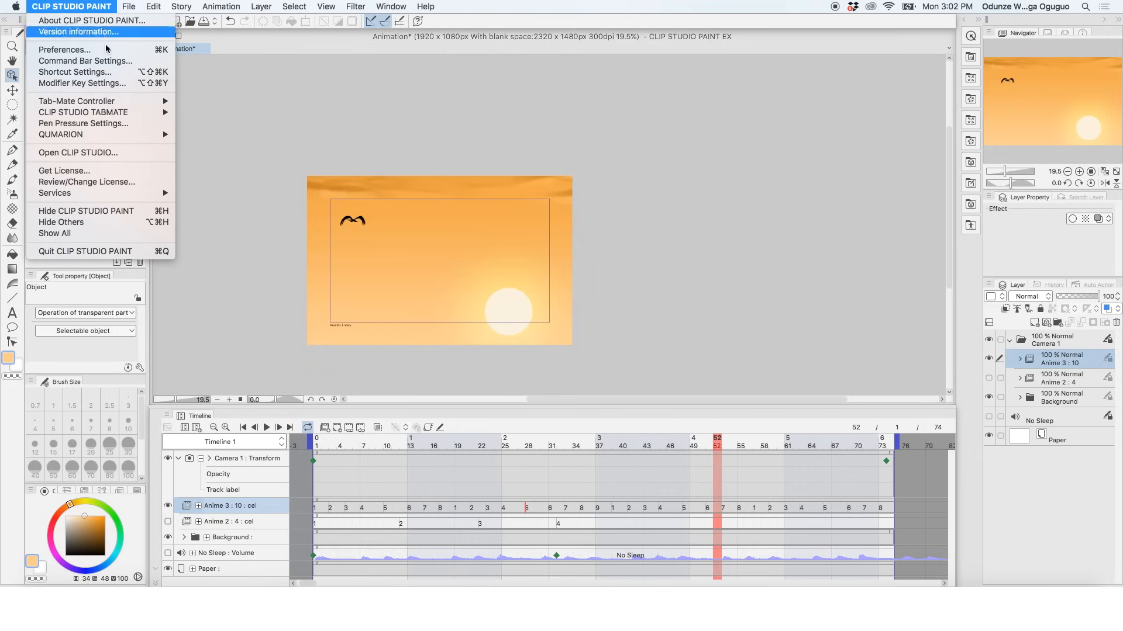
pyautogui.click(106, 76)
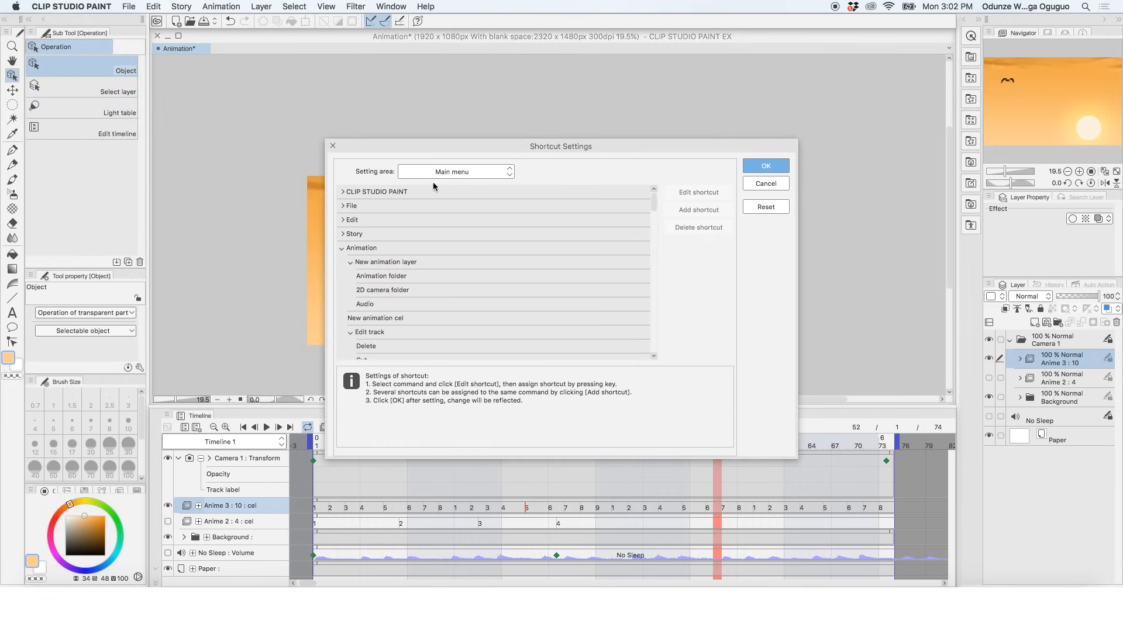
pyautogui.click(450, 173)
pyautogui.click(450, 175)
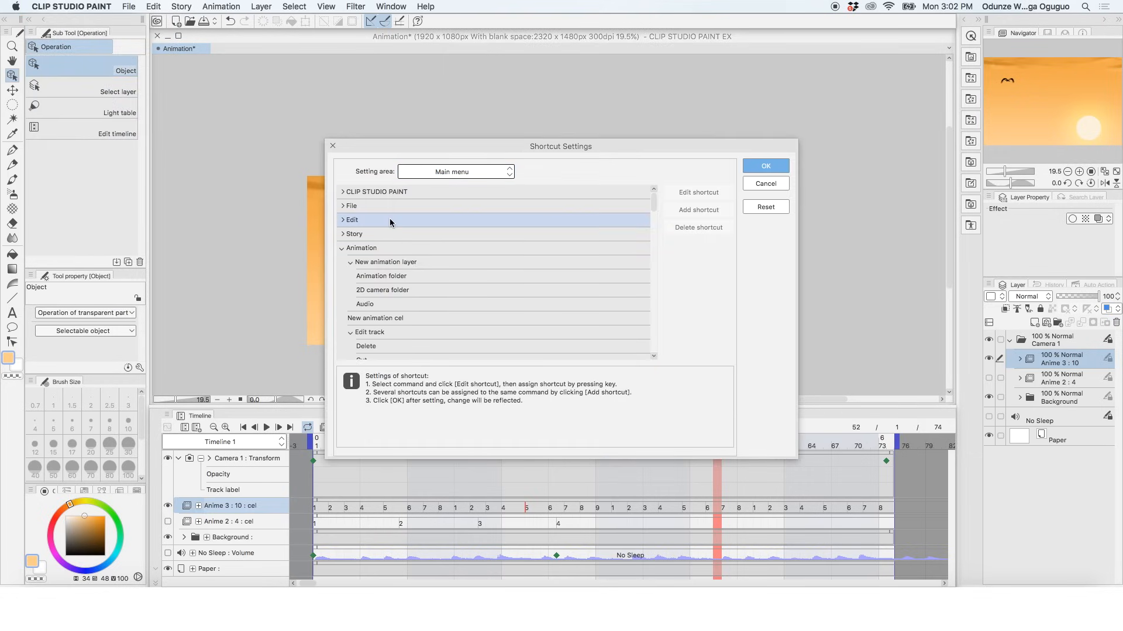
pyautogui.click(368, 247)
pyautogui.click(343, 249)
pyautogui.click(344, 249)
pyautogui.scroll(-1, 411, 301)
pyautogui.scroll(-15, 411, 300)
pyautogui.click(435, 215)
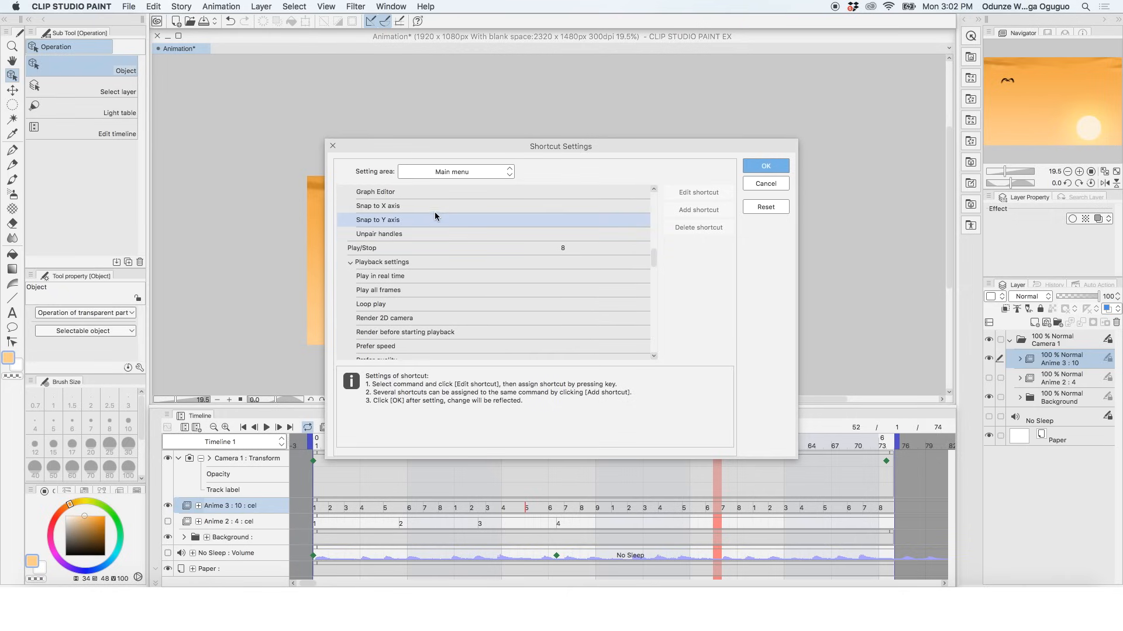
# Examine the shortcuts assigned to the Play/Stop and Select previous cel commands, then close the Shortcut Settings.
pyautogui.click(514, 249)
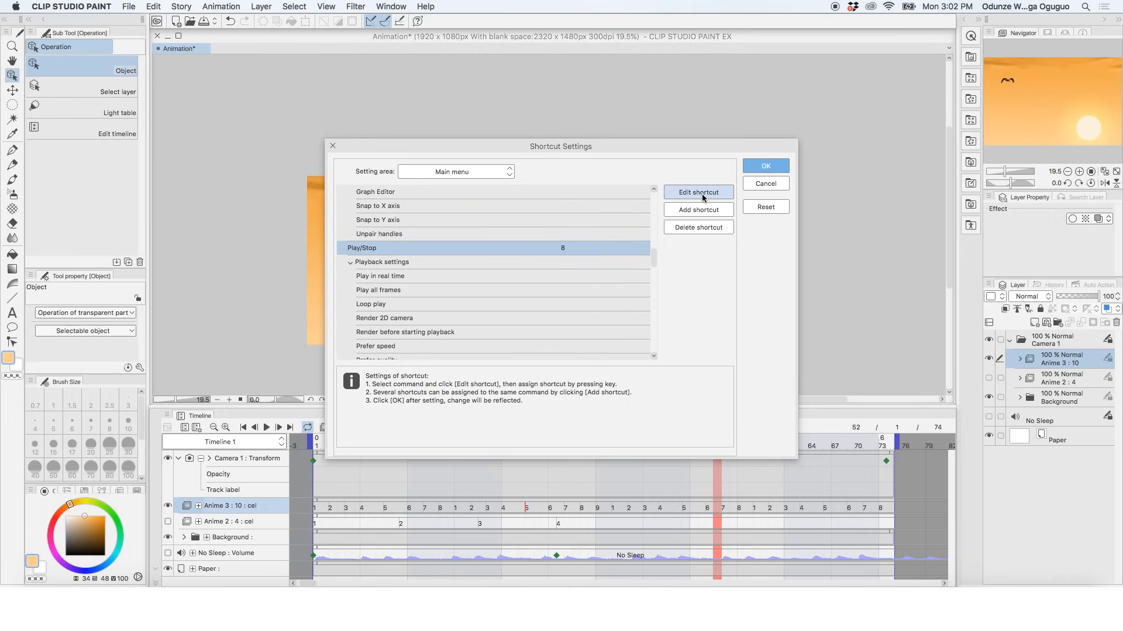
pyautogui.click(702, 212)
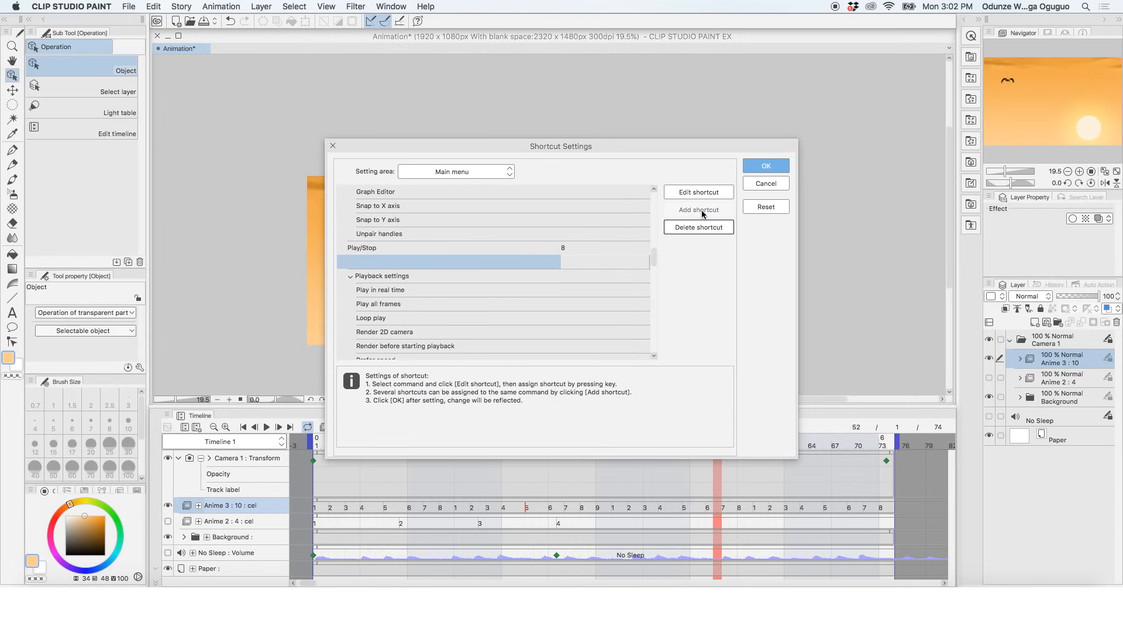
pyautogui.click(540, 245)
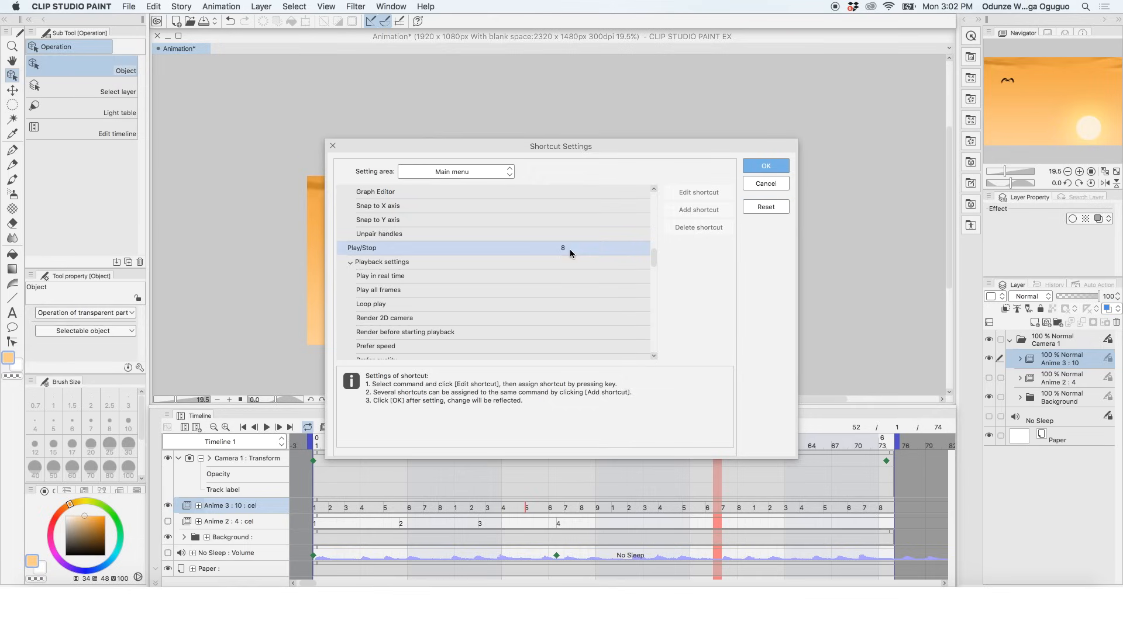
pyautogui.click(693, 194)
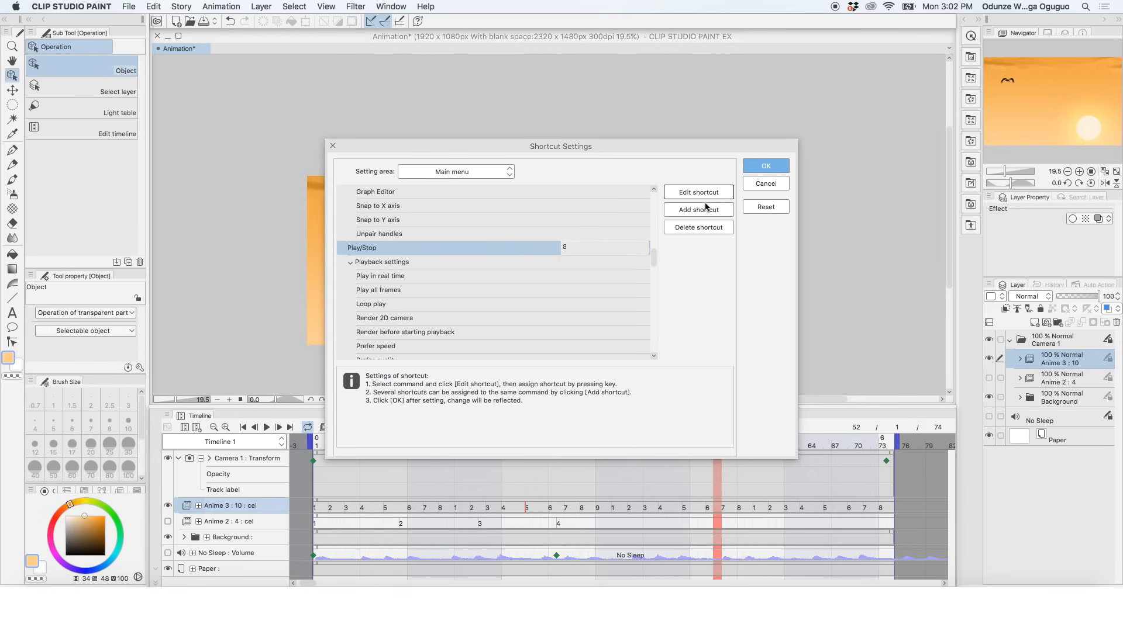
pyautogui.scroll(5, 467, 275)
pyautogui.click(408, 287)
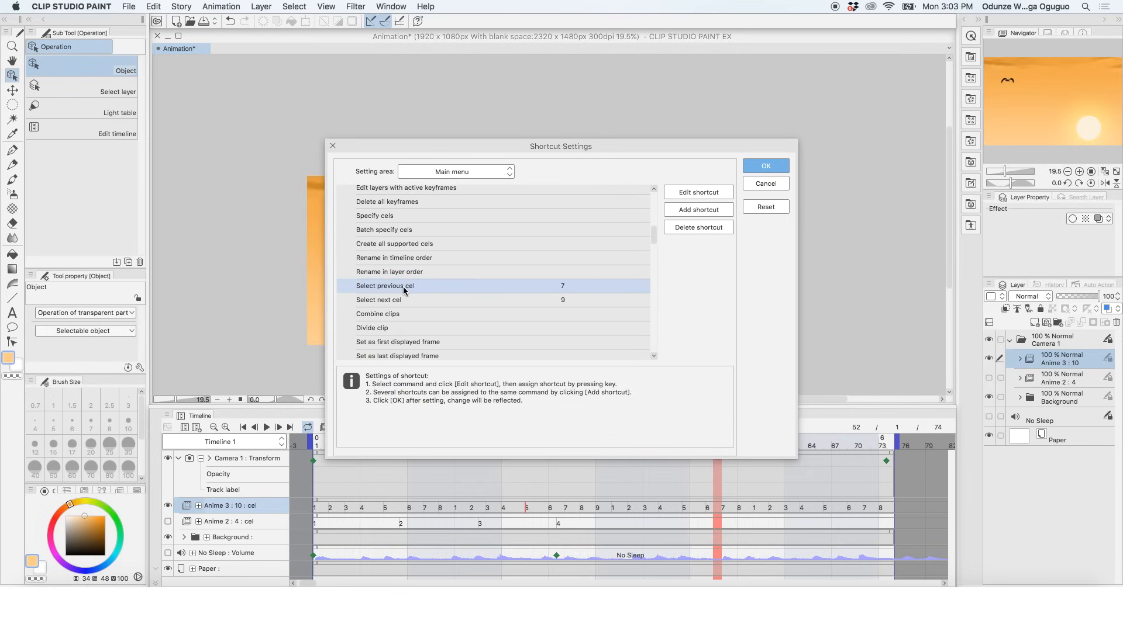
pyautogui.moveTo(402, 286); pyautogui.dragTo(452, 218)
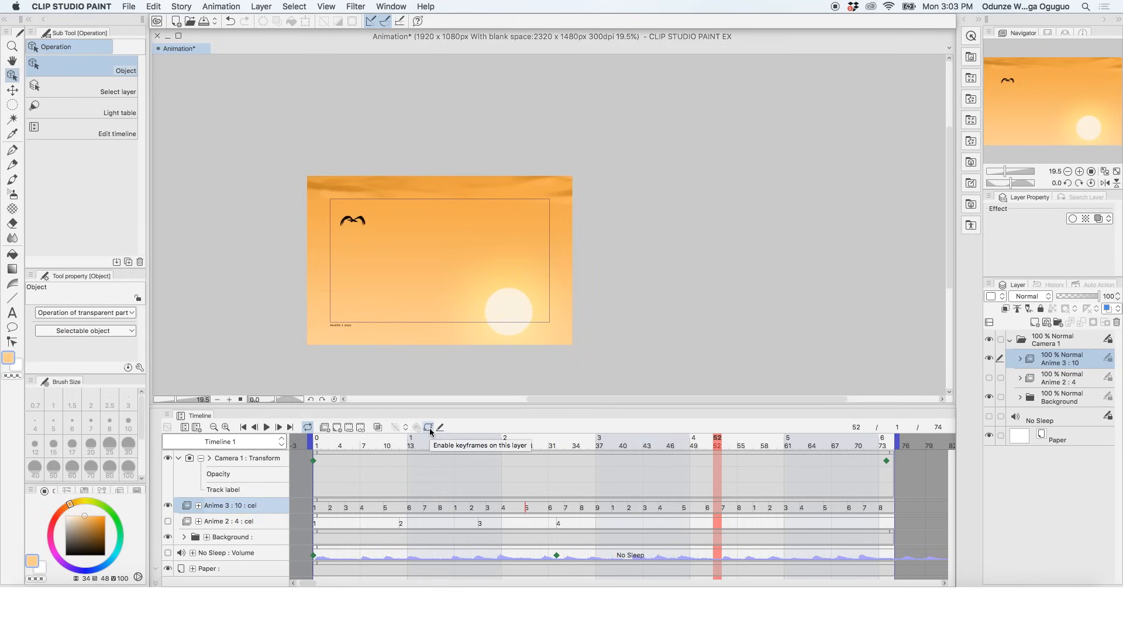
# Enable keyframes on the Anime 3 layer and step backward frame by frame from frame 52.
pyautogui.click(429, 428)
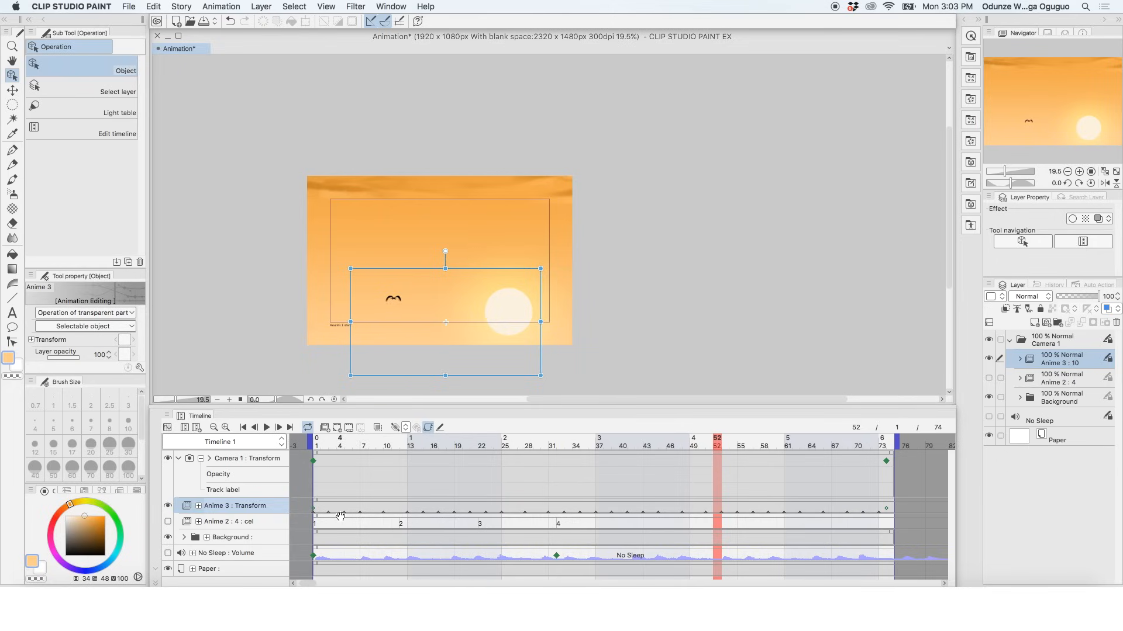
pyautogui.press(',')
pyautogui.press(',')
pyautogui.press(',')
pyautogui.press(',')
pyautogui.press(',')
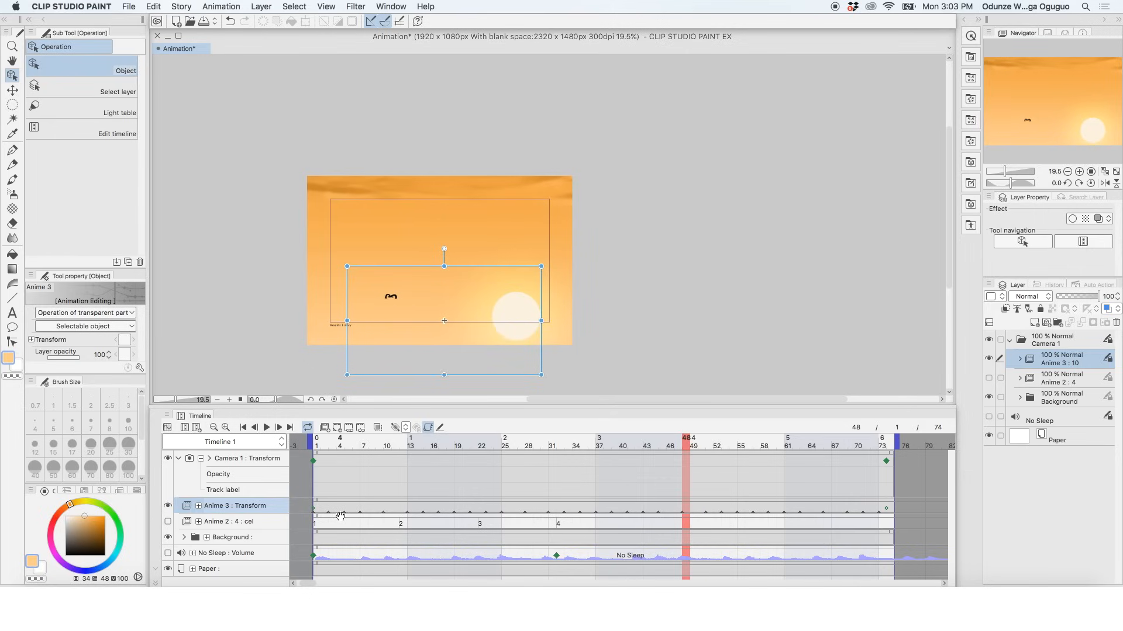
pyautogui.press(',')
pyautogui.press(',')
pyautogui.press(',')
pyautogui.press(',')
pyautogui.press(',')
pyautogui.press(',')
pyautogui.press(',')
pyautogui.press(',')
pyautogui.press(',')
pyautogui.press(',')
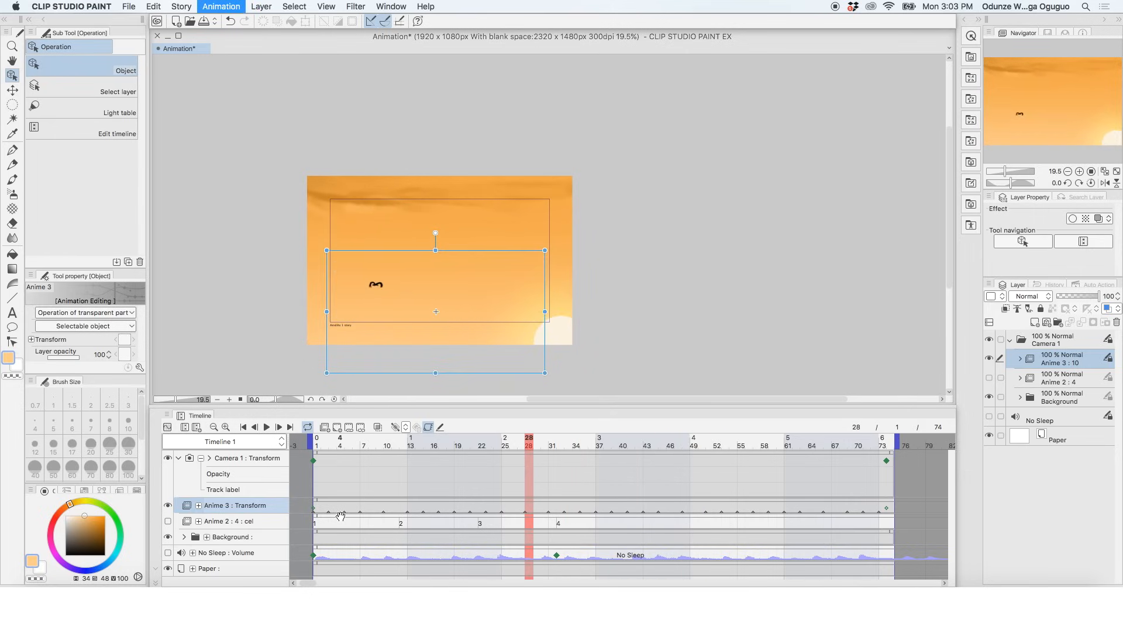
pyautogui.press(',')
pyautogui.press(',')
pyautogui.press(',')
pyautogui.press(',')
pyautogui.press(',')
# Step forward and backward through the middle frames to check the bird's motion along its keyframes.
pyautogui.press('.')
pyautogui.press('.')
pyautogui.press('.')
pyautogui.press('.')
pyautogui.press('.')
pyautogui.press('.')
pyautogui.press('.')
pyautogui.press('.')
pyautogui.press('.')
pyautogui.press('.')
pyautogui.press('.')
pyautogui.press('.')
pyautogui.press('.')
pyautogui.press('.')
pyautogui.press('.')
pyautogui.press('.')
pyautogui.press('.')
pyautogui.press('.')
pyautogui.press('.')
pyautogui.press('.')
pyautogui.press('.')
pyautogui.press('.')
pyautogui.press('.')
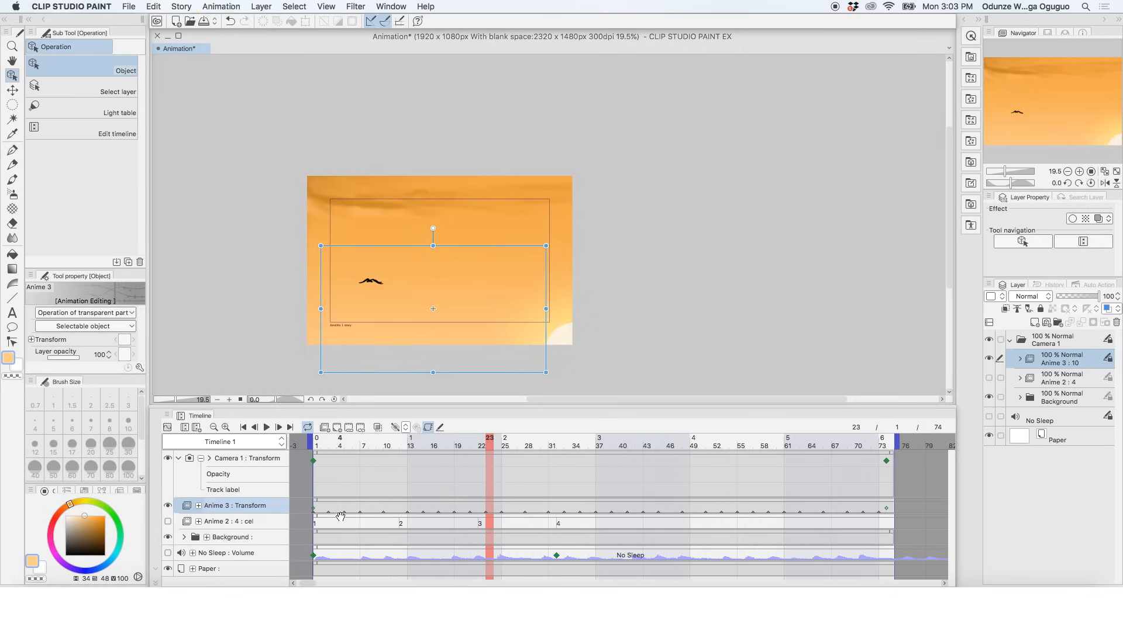
pyautogui.press('.')
pyautogui.press('.')
pyautogui.press('.')
pyautogui.press('.')
pyautogui.press('.')
pyautogui.press('.')
pyautogui.press('.')
pyautogui.press('.')
pyautogui.press('.')
pyautogui.press('.')
pyautogui.press(',')
pyautogui.press(',')
pyautogui.press(',')
pyautogui.press(',')
pyautogui.press(',')
pyautogui.press(',')
pyautogui.press(',')
pyautogui.press(',')
pyautogui.press(',')
pyautogui.press(',')
pyautogui.press(',')
pyautogui.press(',')
pyautogui.press(',')
pyautogui.press(',')
# Step forward to frame 51 and play the looping animation, stopping it at frame 9.
pyautogui.press('.')
pyautogui.press('.')
pyautogui.press('.')
pyautogui.press('.')
pyautogui.press('.')
pyautogui.press('.')
pyautogui.press('.')
pyautogui.press('.')
pyautogui.press('.')
pyautogui.press('.')
pyautogui.press('.')
pyautogui.press('.')
pyautogui.press('.')
pyautogui.press('.')
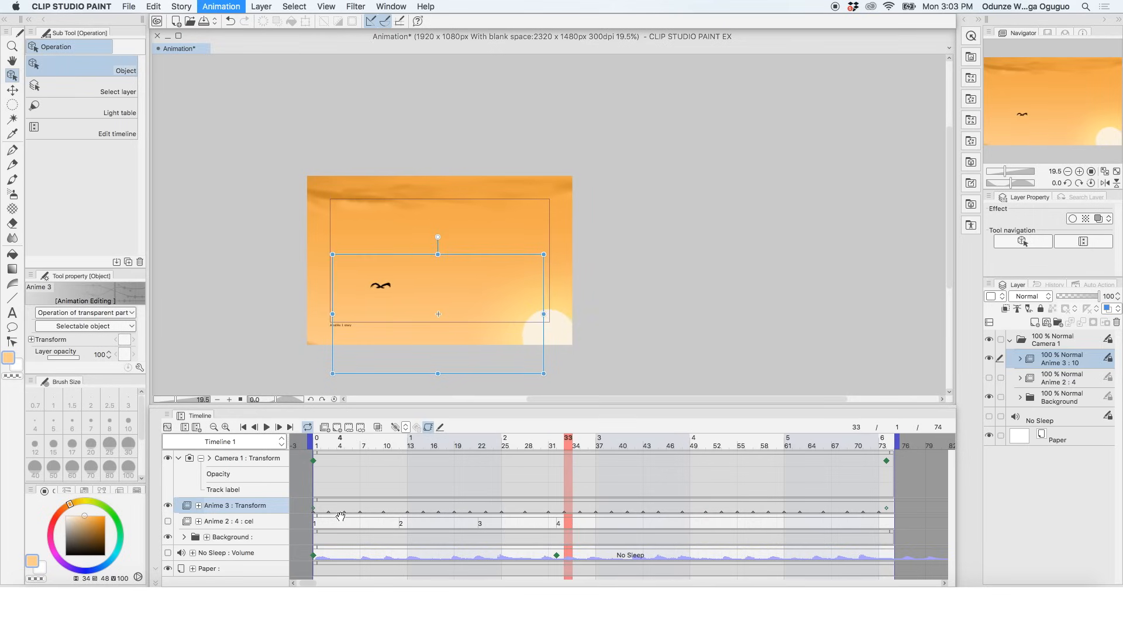
pyautogui.press('.')
pyautogui.press('.')
pyautogui.press('.')
pyautogui.press('.')
pyautogui.press('.')
pyautogui.press('.')
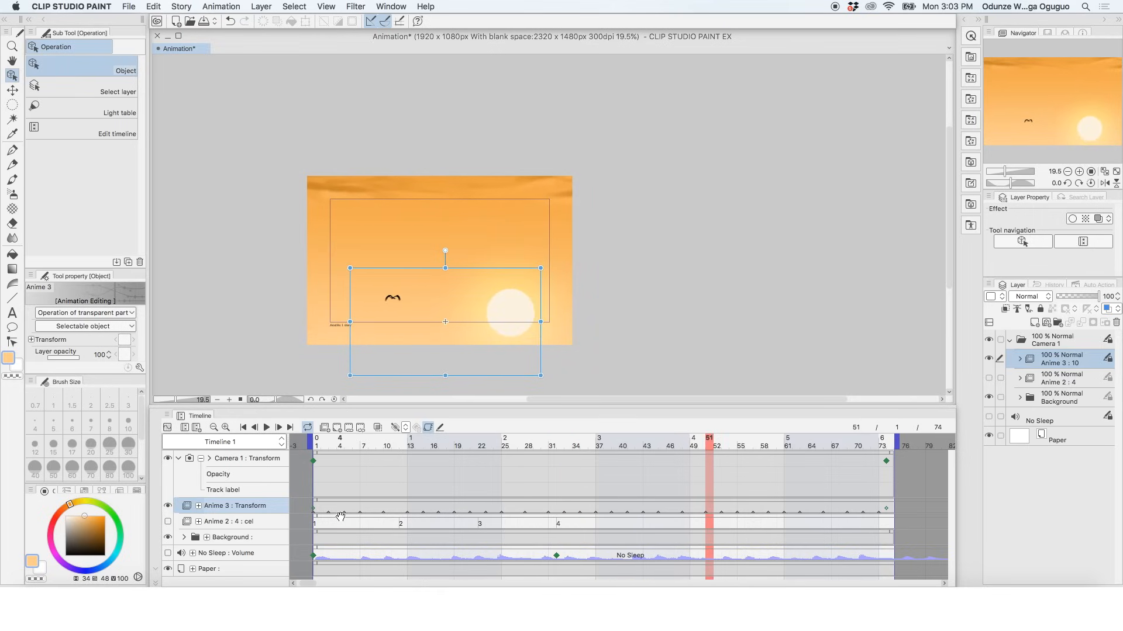
pyautogui.press('space')
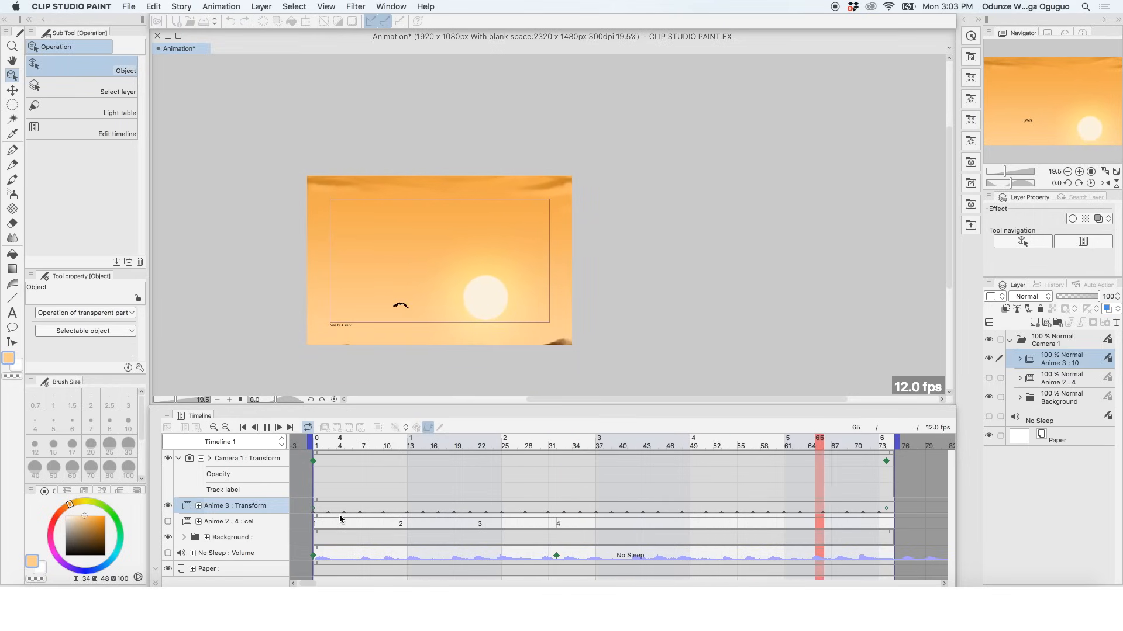
pyautogui.press('space')
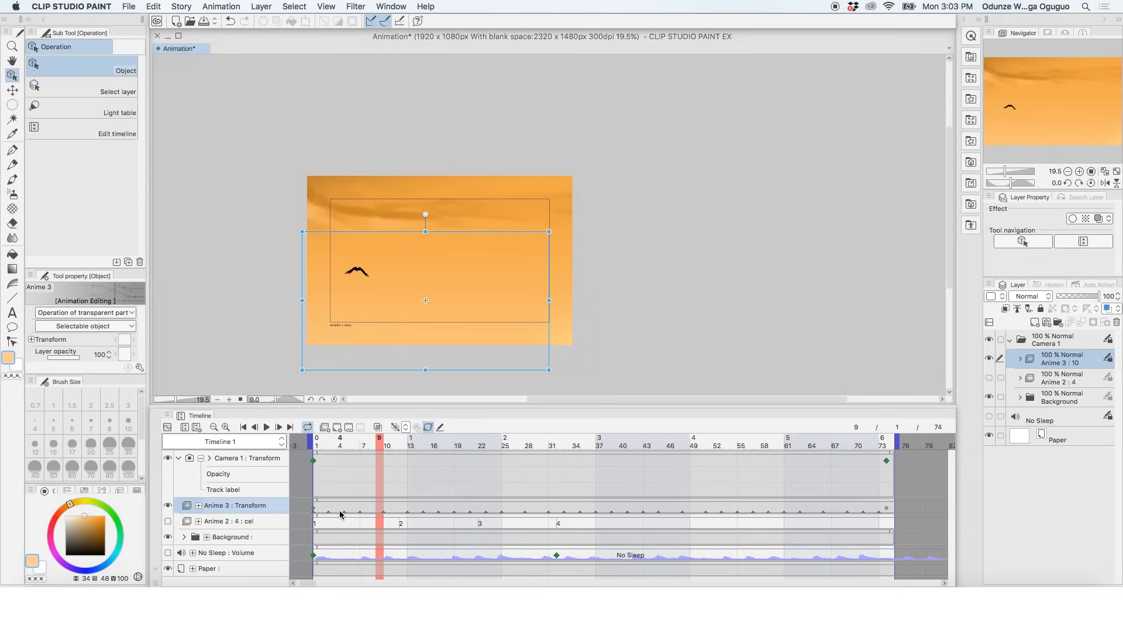
# Start an image sequence export of the animation in PNG format and move its settings clear of the canvas.
pyautogui.click(129, 7)
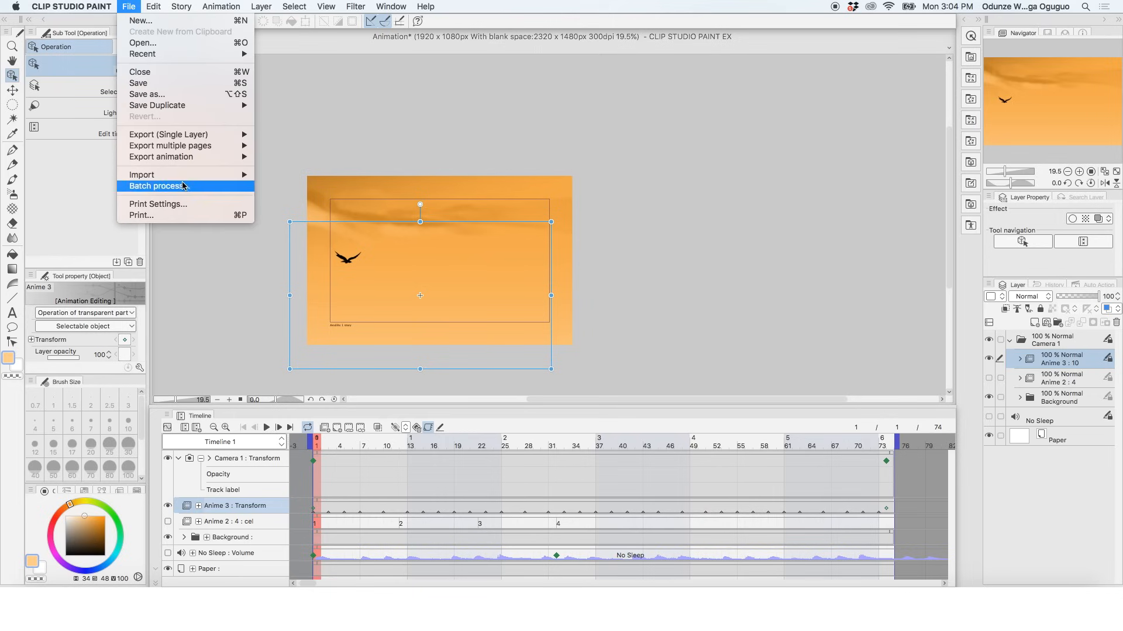
pyautogui.moveTo(176, 157)
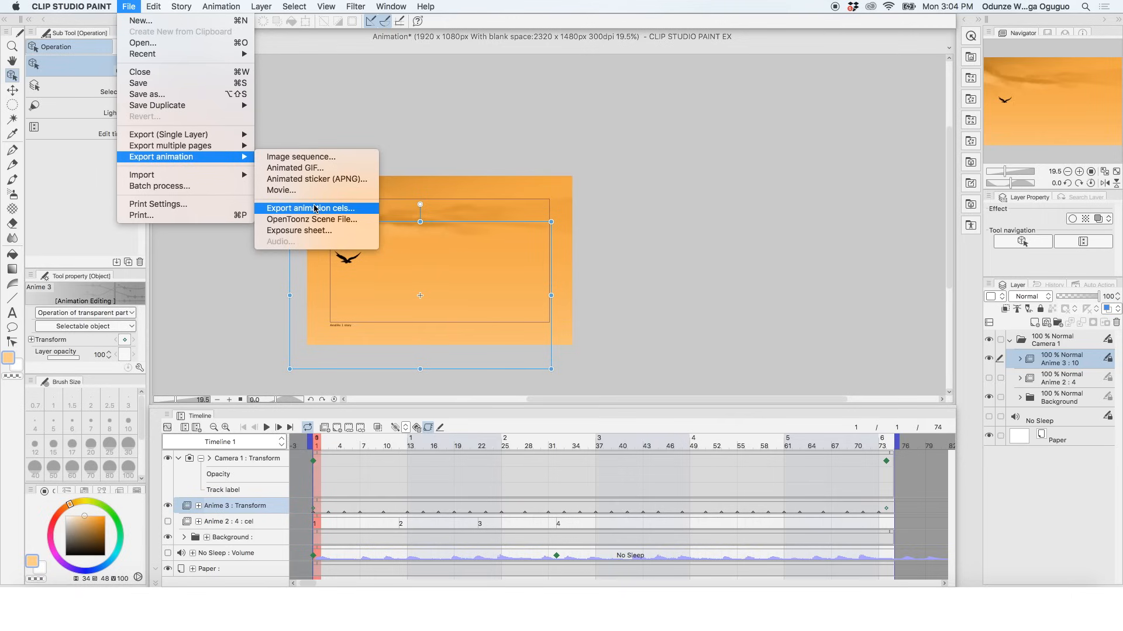
pyautogui.click(310, 161)
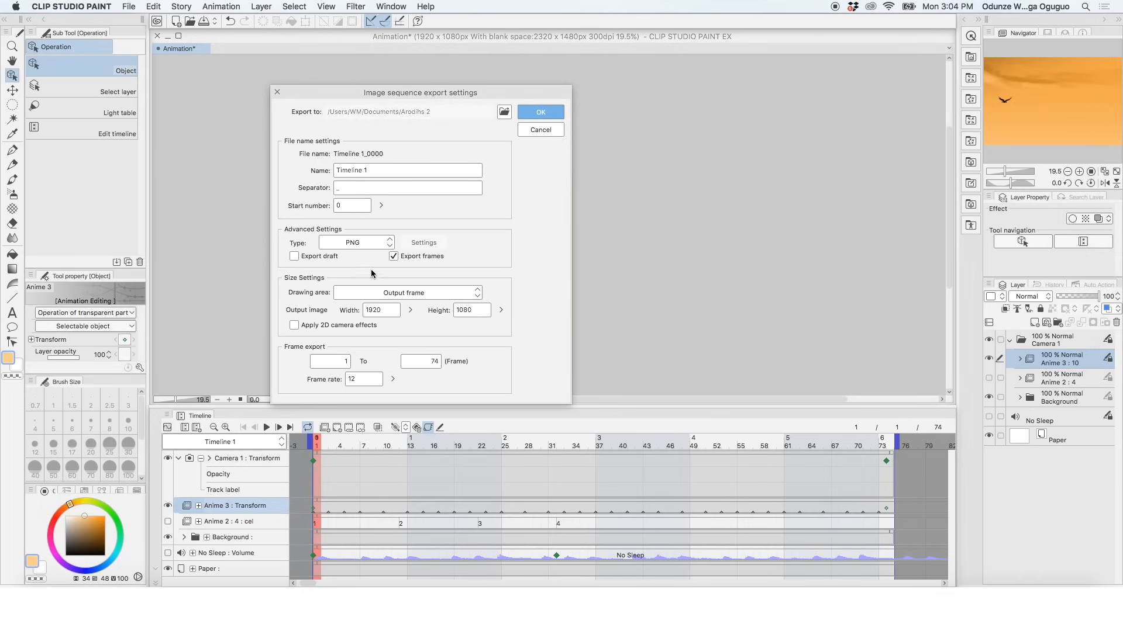
pyautogui.click(358, 247)
pyautogui.click(358, 247)
pyautogui.click(383, 294)
pyautogui.moveTo(496, 92)
pyautogui.mouseDown()
pyautogui.moveTo(739, 124)
pyautogui.moveTo(913, 67)
pyautogui.mouseUp()
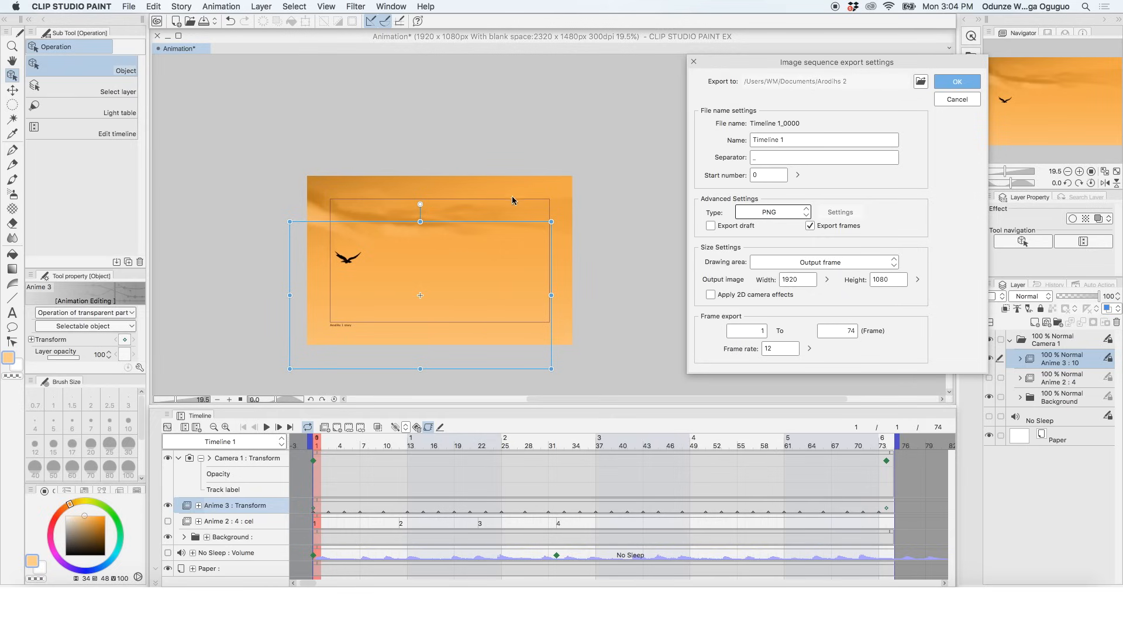
# Apply 2D camera effects to the export, try Entire canvas as the drawing area and set it back to Output frame.
pyautogui.click(823, 264)
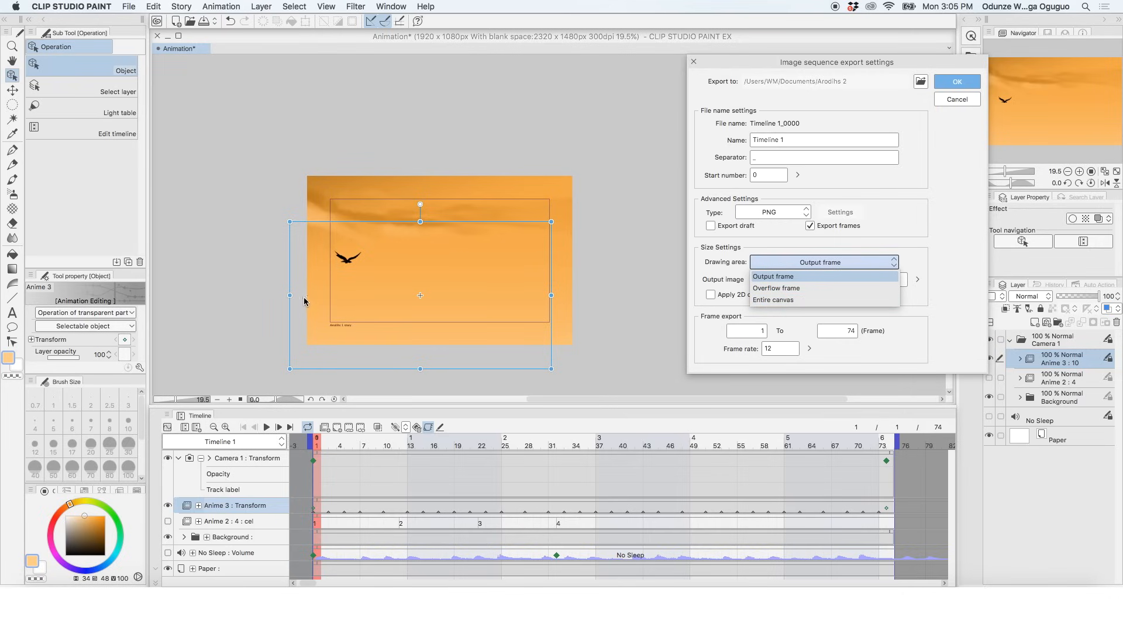
pyautogui.click(923, 241)
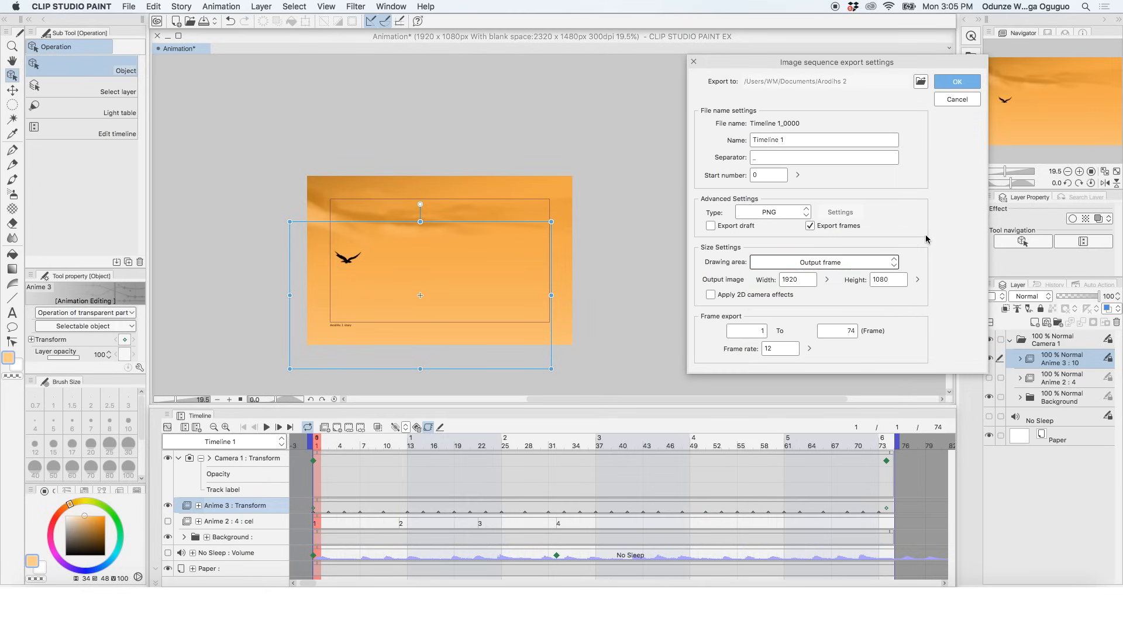
pyautogui.click(710, 296)
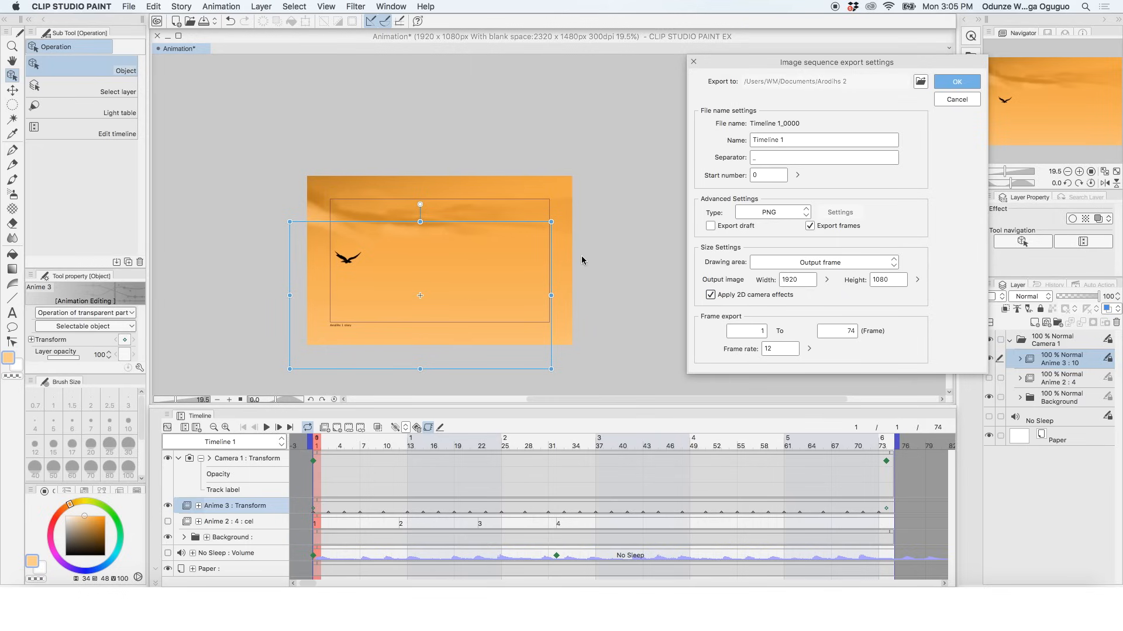
pyautogui.click(822, 263)
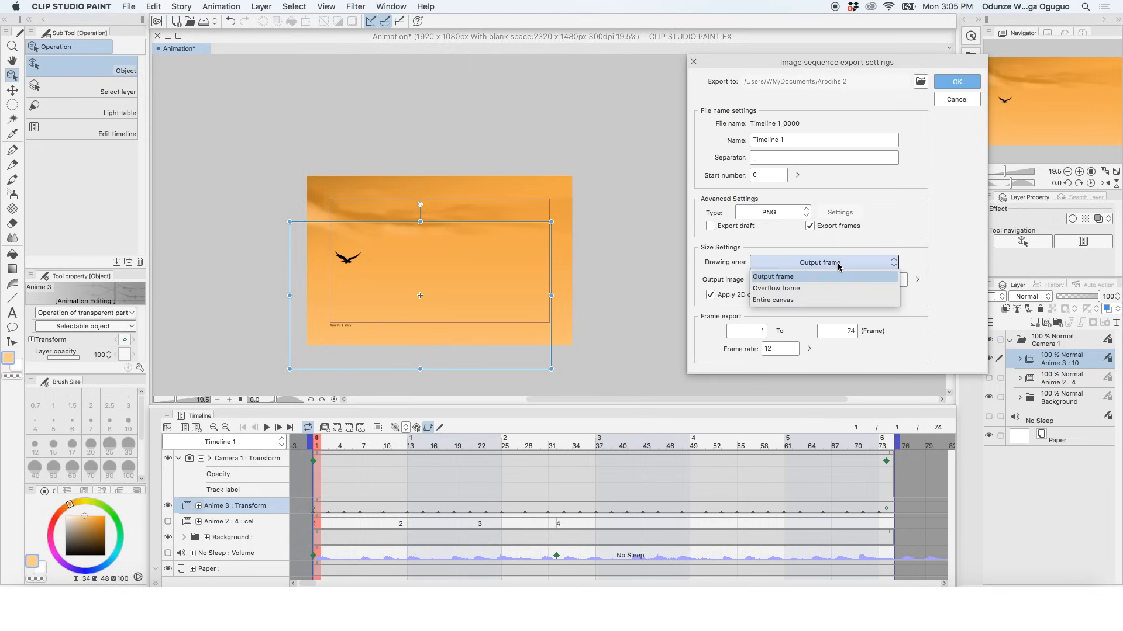
pyautogui.click(828, 300)
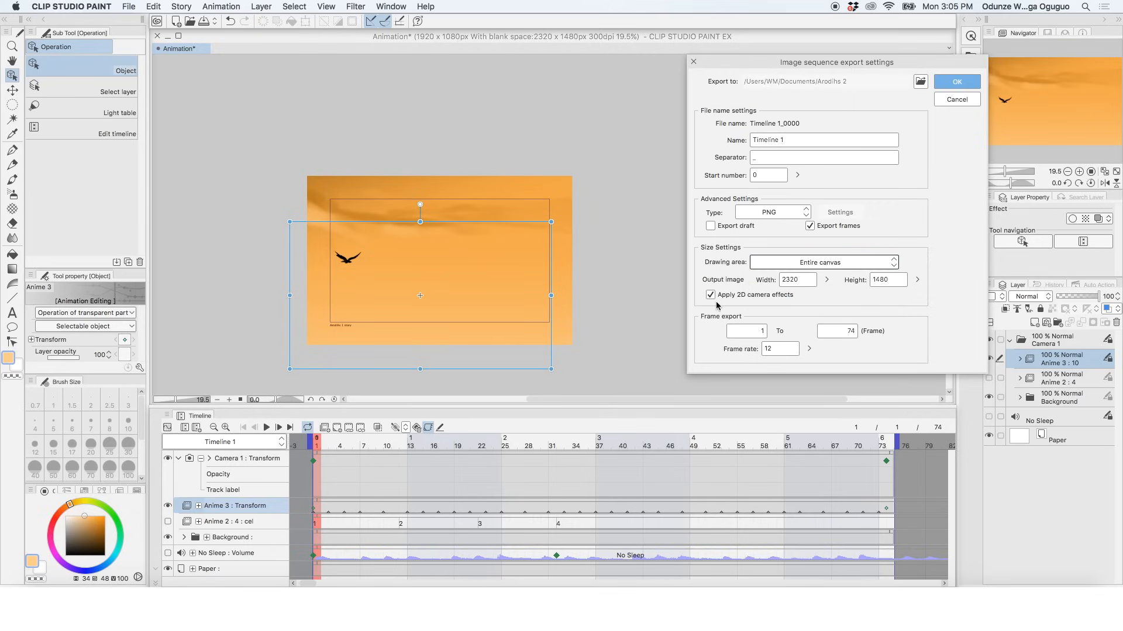
pyautogui.click(828, 262)
pyautogui.click(828, 273)
# Export the image sequence into a new folder named Birdie in Documents.
pyautogui.click(955, 84)
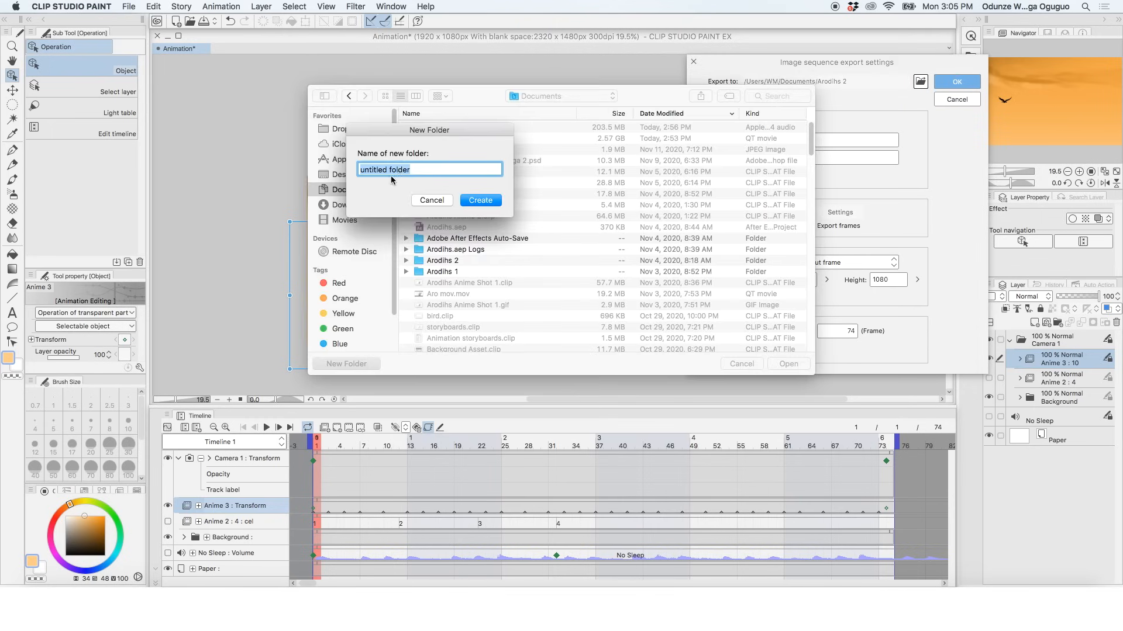
pyautogui.write('Birdie')
pyautogui.press('Return')
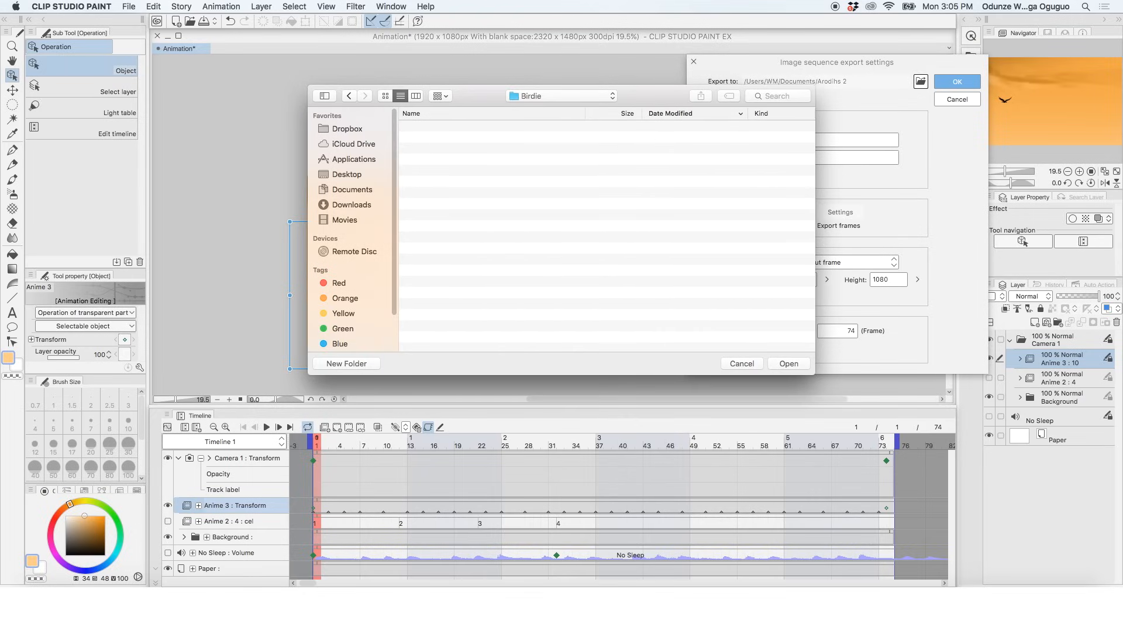
pyautogui.click(782, 366)
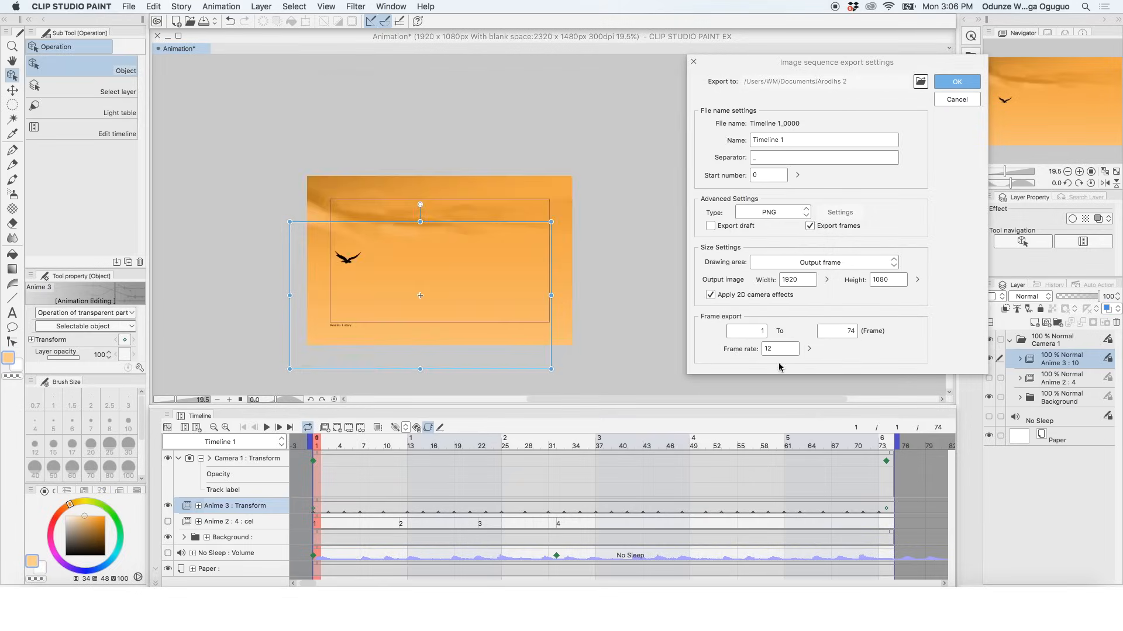
pyautogui.click(960, 85)
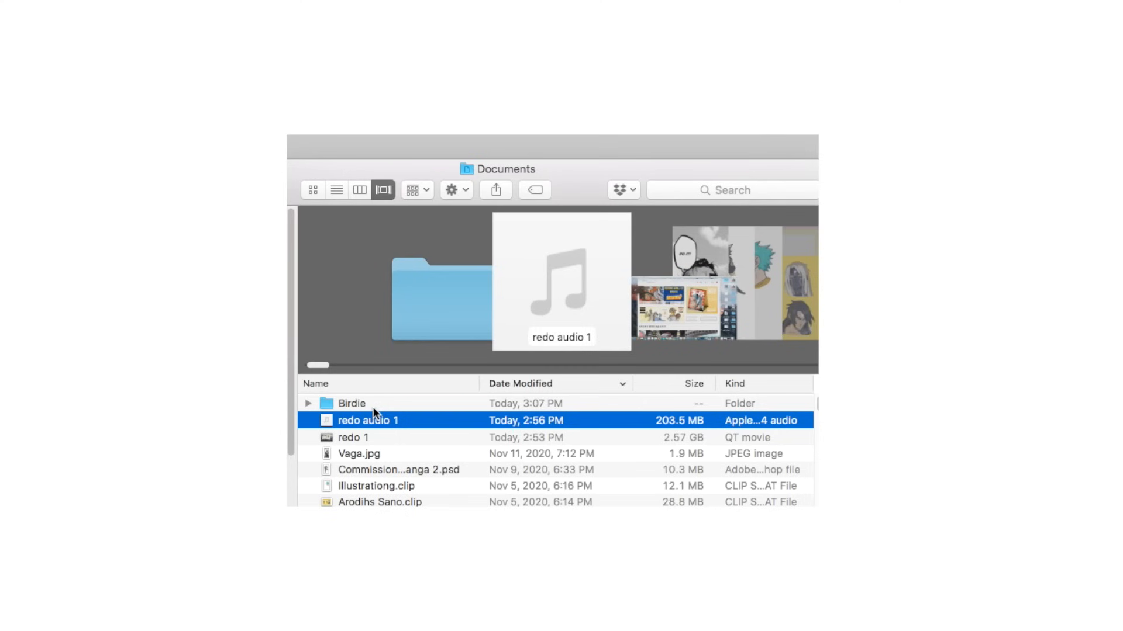
# Switch to Finder, open the Birdie folder and look through the exported frames from Timeline 1_0000.png to Timeline 1_0017.png.
pyautogui.doubleClick(373, 405)
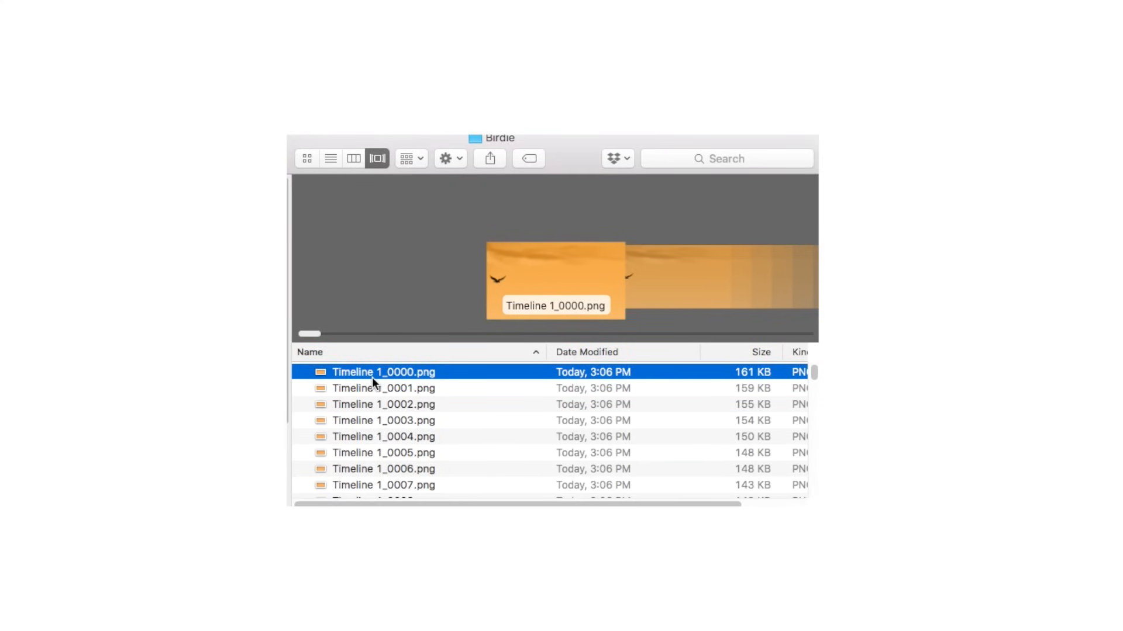
pyautogui.click(372, 388)
pyautogui.click(365, 372)
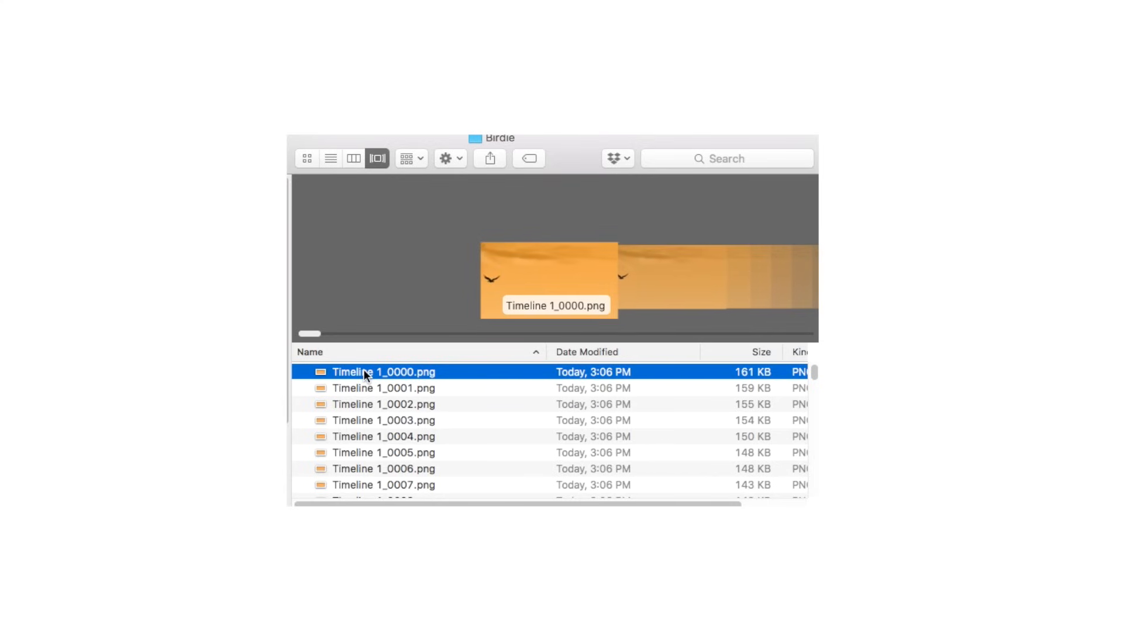
pyautogui.press('Down')
pyautogui.press('Down')
pyautogui.press('Down')
pyautogui.press('Down')
pyautogui.press('Down')
pyautogui.press('Down')
pyautogui.press('Down')
pyautogui.press('Down')
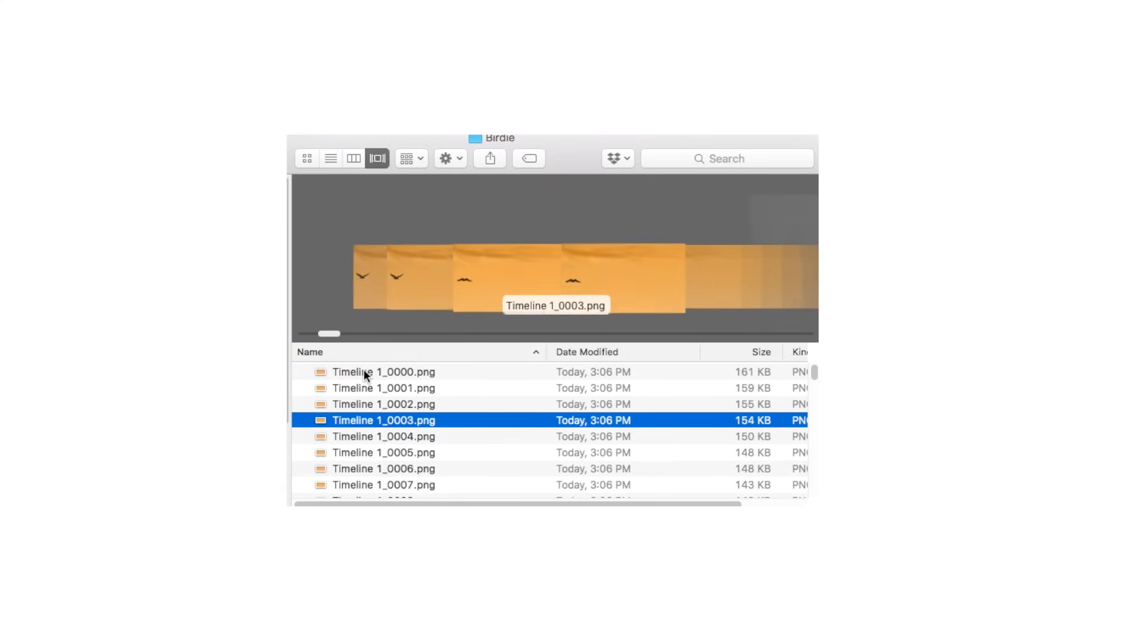
pyautogui.press('Down')
pyautogui.press('Down')
pyautogui.press('Down')
pyautogui.press('Down')
pyautogui.press('Down')
pyautogui.press('Down')
pyautogui.press('Down')
pyautogui.press('Down')
pyautogui.press('Down')
pyautogui.press('Down')
pyautogui.press('Down')
pyautogui.press('Down')
pyautogui.press('Down')
pyautogui.press('Down')
pyautogui.press('Down')
pyautogui.press('Down')
pyautogui.press('Down')
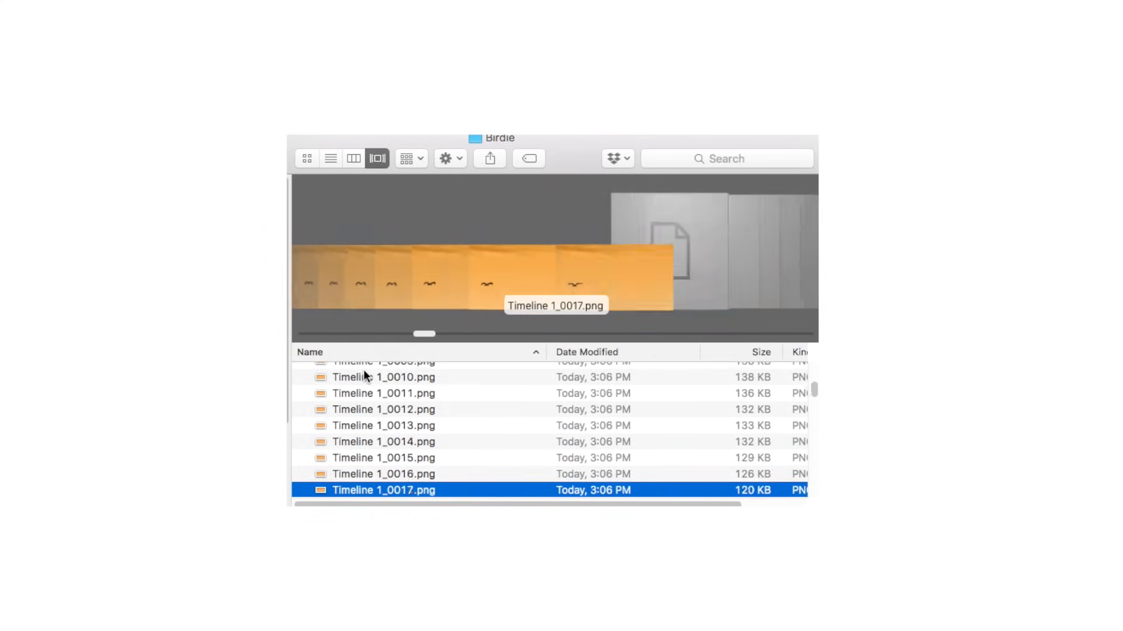
# Look through the remaining exported frames in the Birdie folder, from Timeline 1_0017.png past Timeline 1_0060.png.
pyautogui.press('Down')
pyautogui.press('Down')
pyautogui.press('Down')
pyautogui.press('Down')
pyautogui.press('Down')
pyautogui.press('Down')
pyautogui.press('Down')
pyautogui.press('Down')
pyautogui.press('Down')
pyautogui.press('Down')
pyautogui.press('Down')
pyautogui.press('Down')
pyautogui.press('Down')
pyautogui.press('Down')
pyautogui.press('Down')
pyautogui.press('Down')
pyautogui.press('Down')
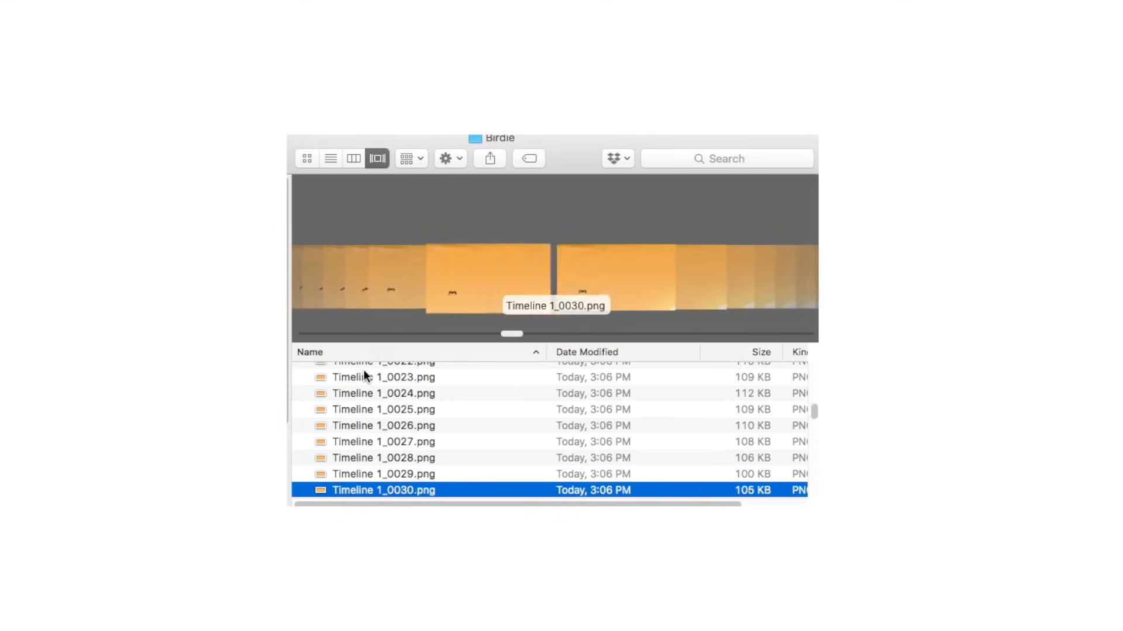
pyautogui.press('Down')
pyautogui.press('Down')
pyautogui.press('Down')
pyautogui.press('Down')
pyautogui.press('Down')
pyautogui.press('Down')
pyautogui.press('Down')
pyautogui.press('Down')
pyautogui.press('Down')
pyautogui.press('Down')
pyautogui.press('Down')
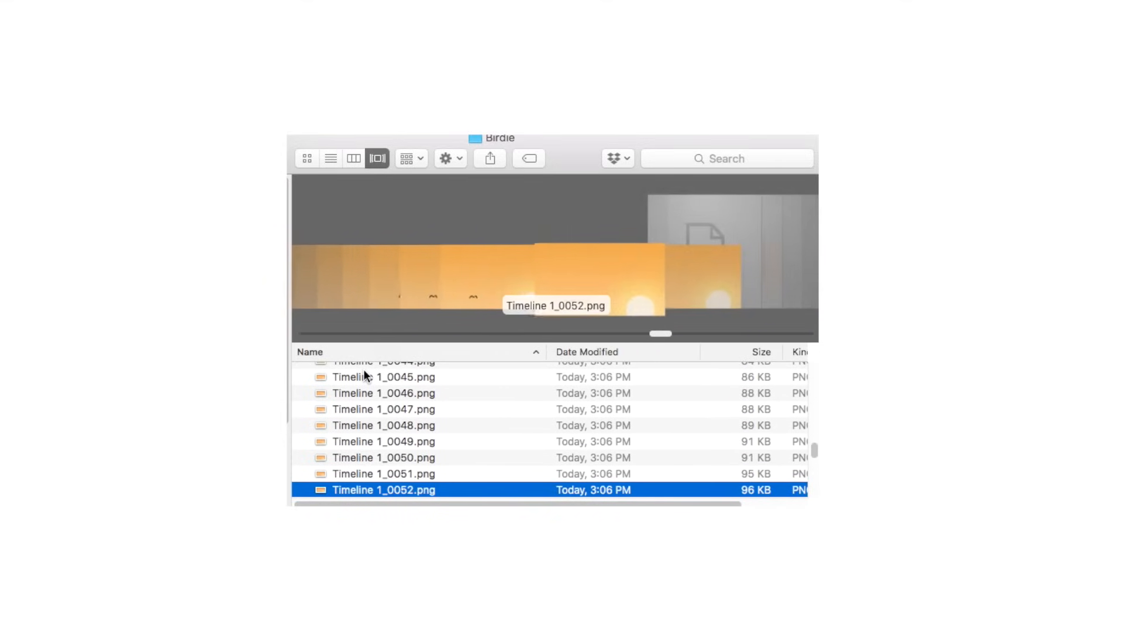
pyautogui.press('Down')
pyautogui.press('Down')
pyautogui.press('Down')
pyautogui.press('Down')
pyautogui.press('Down')
pyautogui.press('Down')
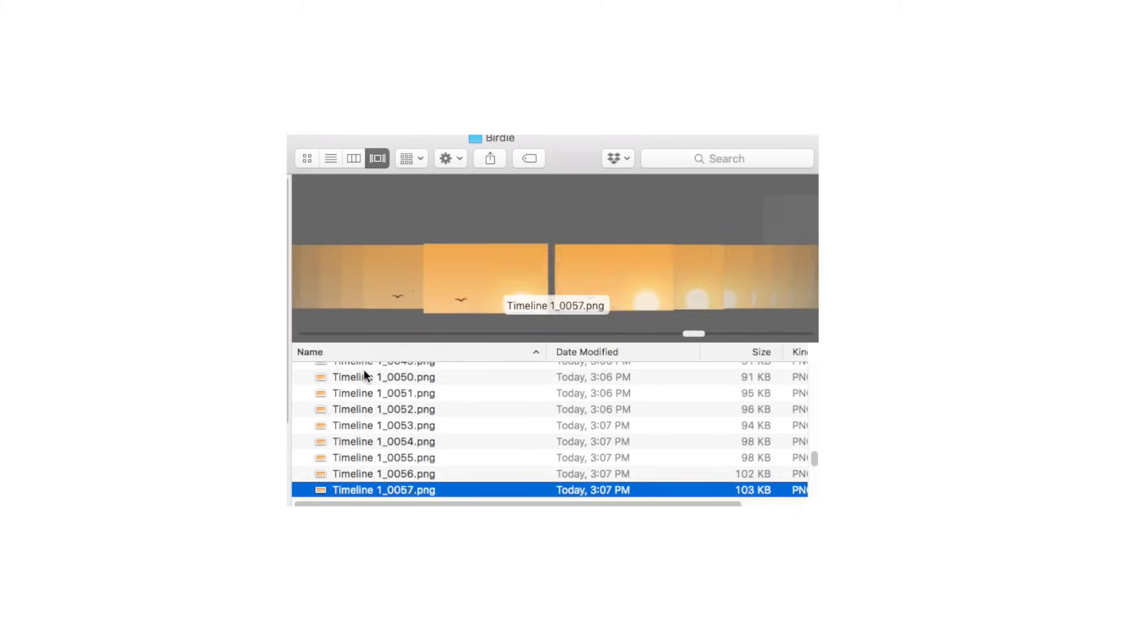
pyautogui.press('Down')
pyautogui.press('Down')
pyautogui.press('Down')
pyautogui.press('Down')
pyautogui.press('Down')
pyautogui.press('Down')
pyautogui.press('Down')
pyautogui.press('Down')
pyautogui.press('Down')
pyautogui.press('Down')
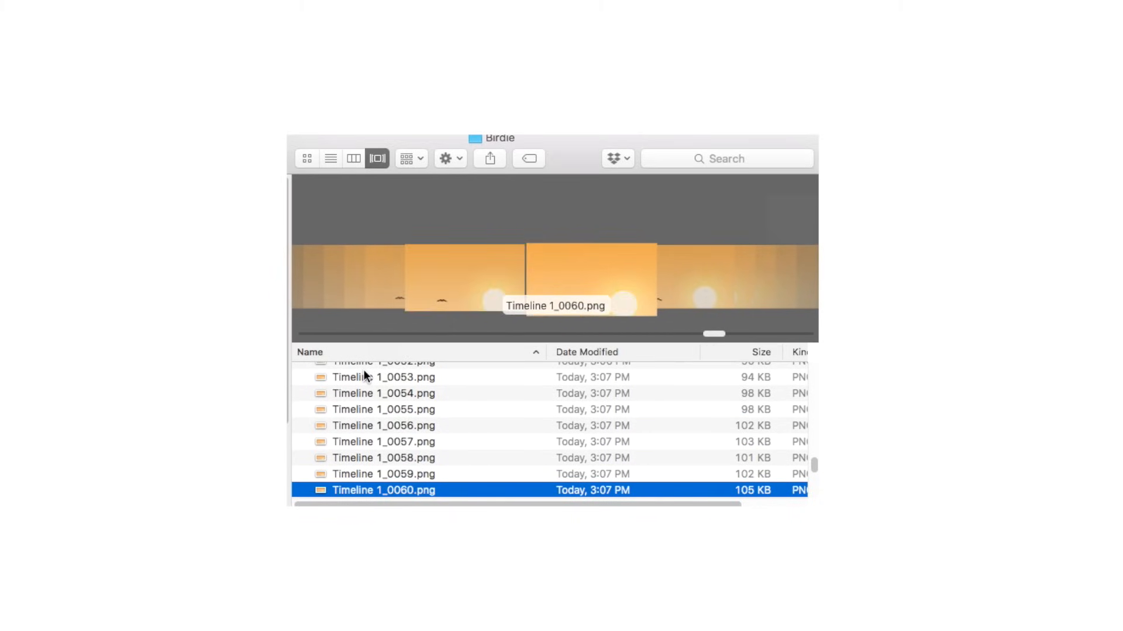
pyautogui.press('Down')
pyautogui.press('Down')
pyautogui.press('Down')
pyautogui.press('Down')
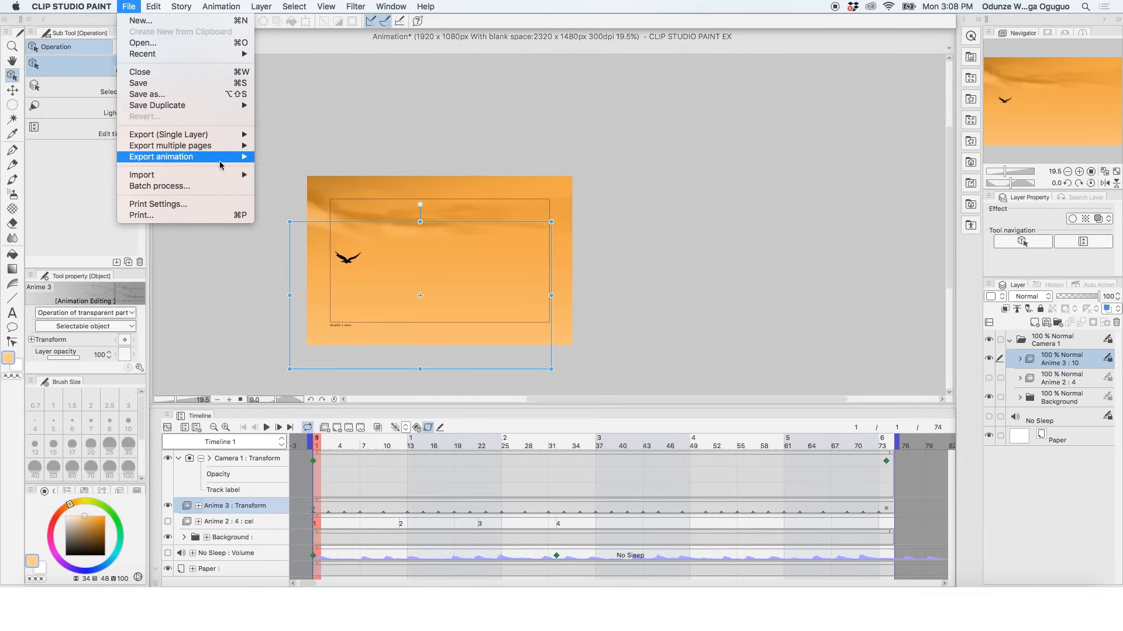
# Switch to Clip Studio Paint, enable the No Sleep audio track and start a QuickTime movie export named birdie movie in Documents.
pyautogui.moveTo(221, 166)
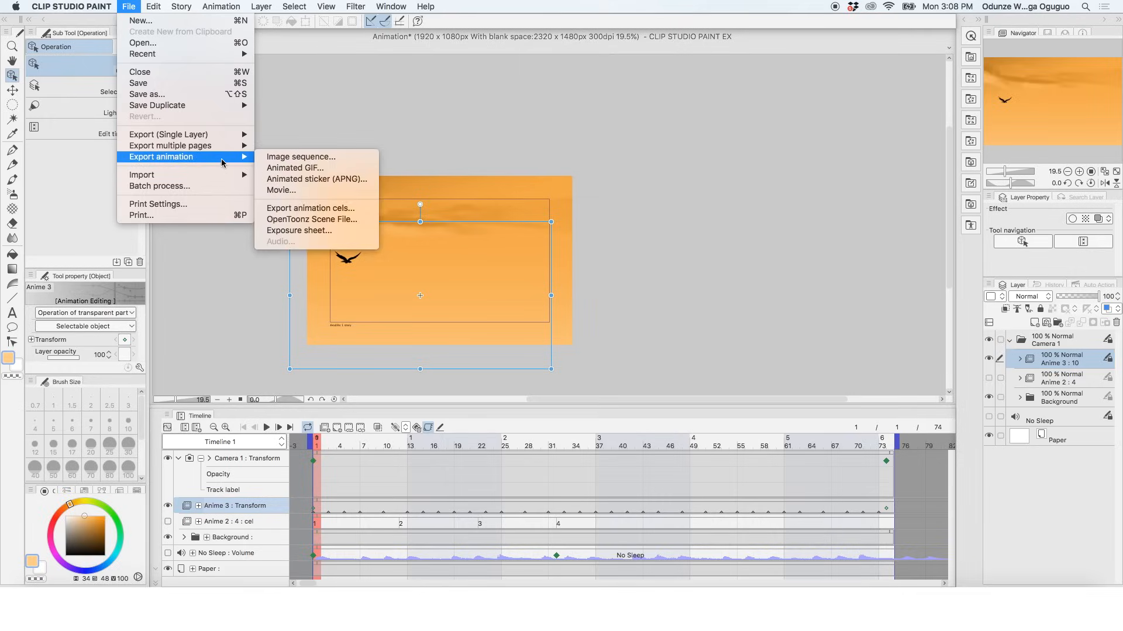
pyautogui.click(282, 191)
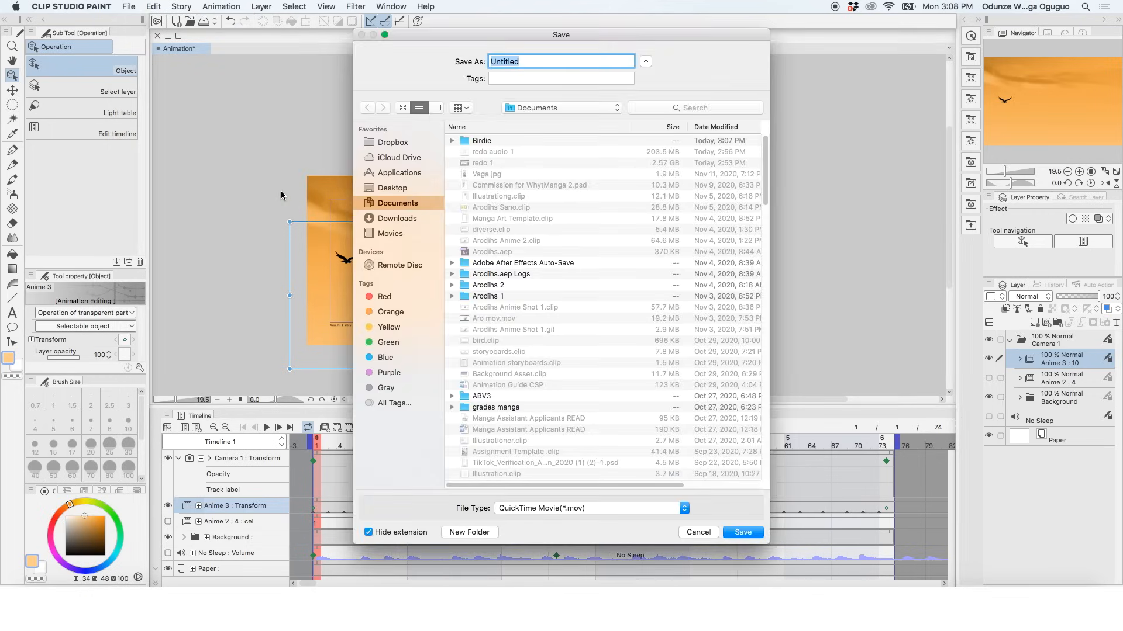
pyautogui.press('Escape')
pyautogui.click(168, 553)
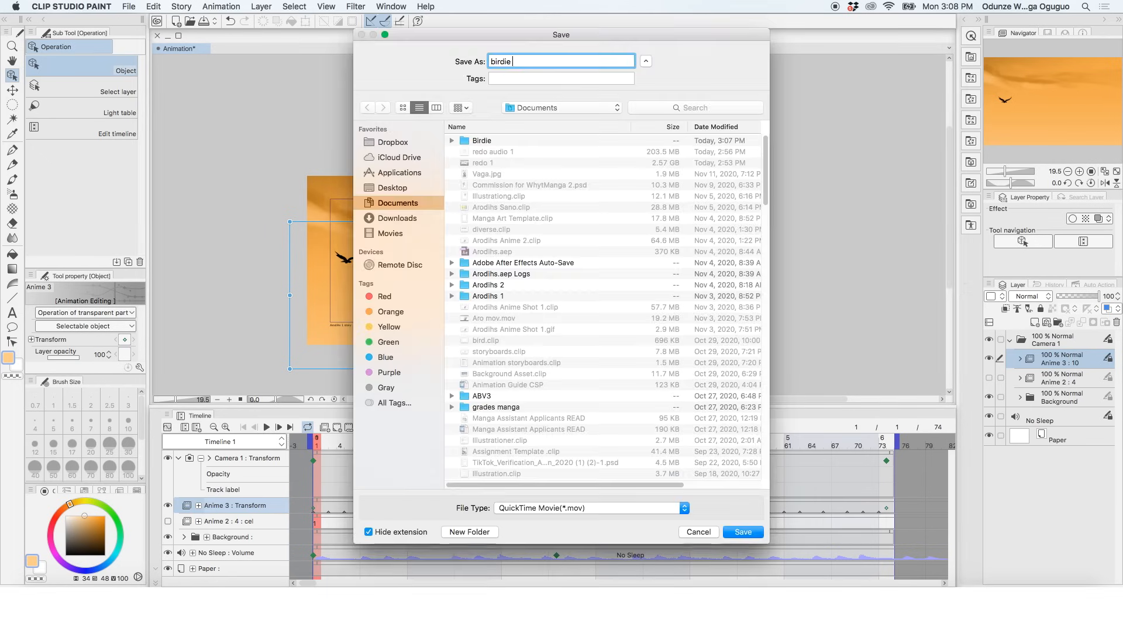
pyautogui.write('movie')
pyautogui.click(738, 533)
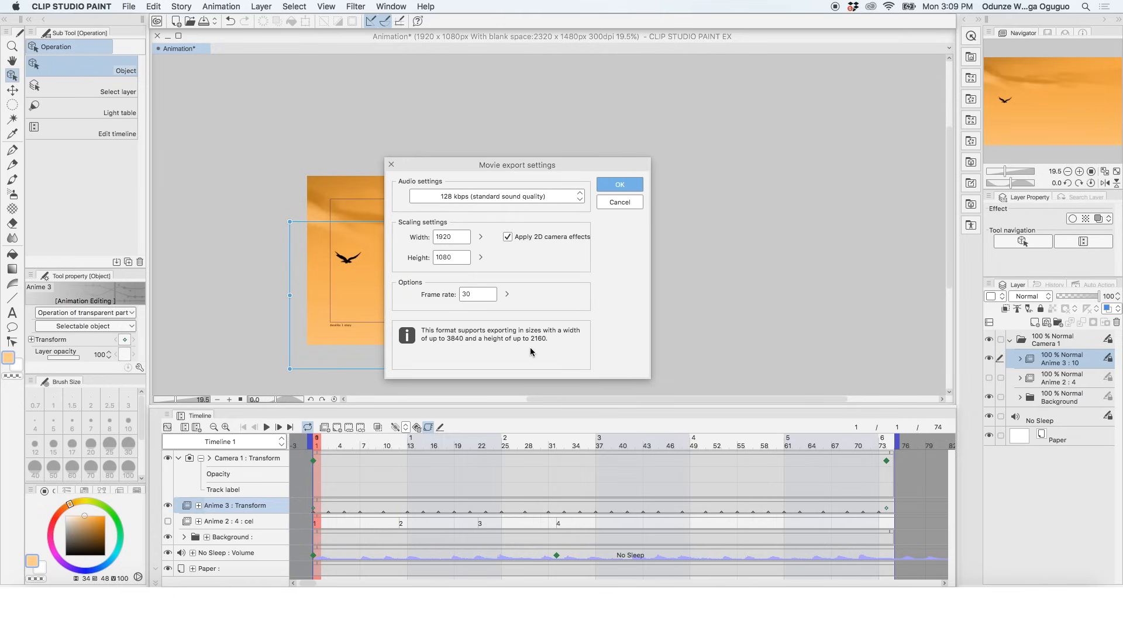
# Check the audio quality options, keep 128 kbps (standard sound quality) and export the movie at 1920 x 1080 with 2D camera effects.
pyautogui.click(463, 202)
pyautogui.click(550, 195)
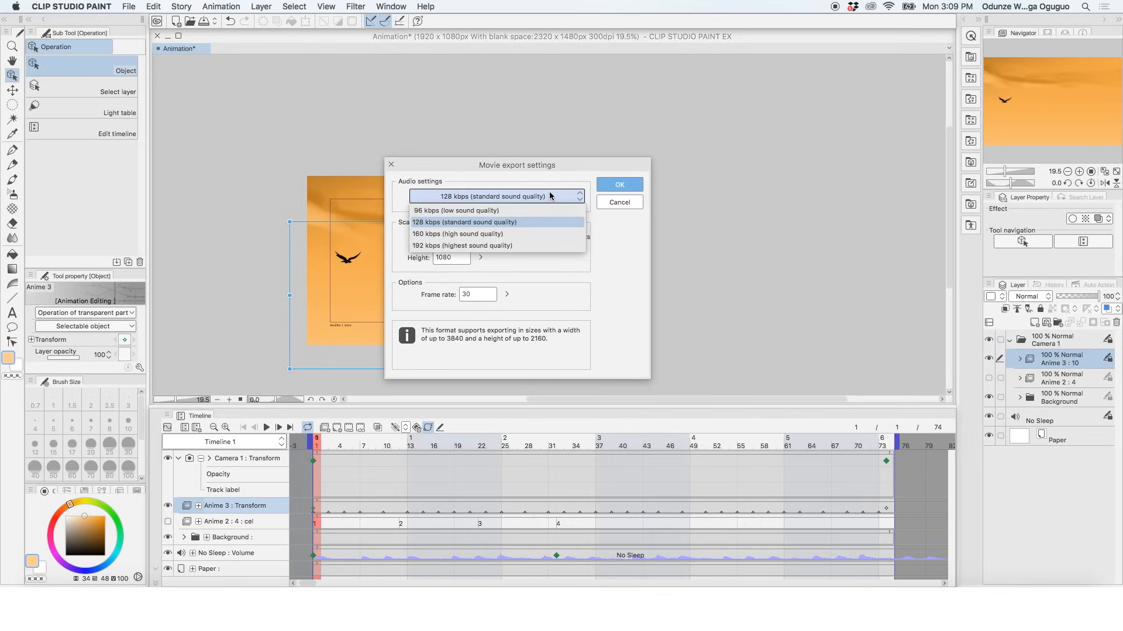
pyautogui.click(549, 193)
pyautogui.click(630, 186)
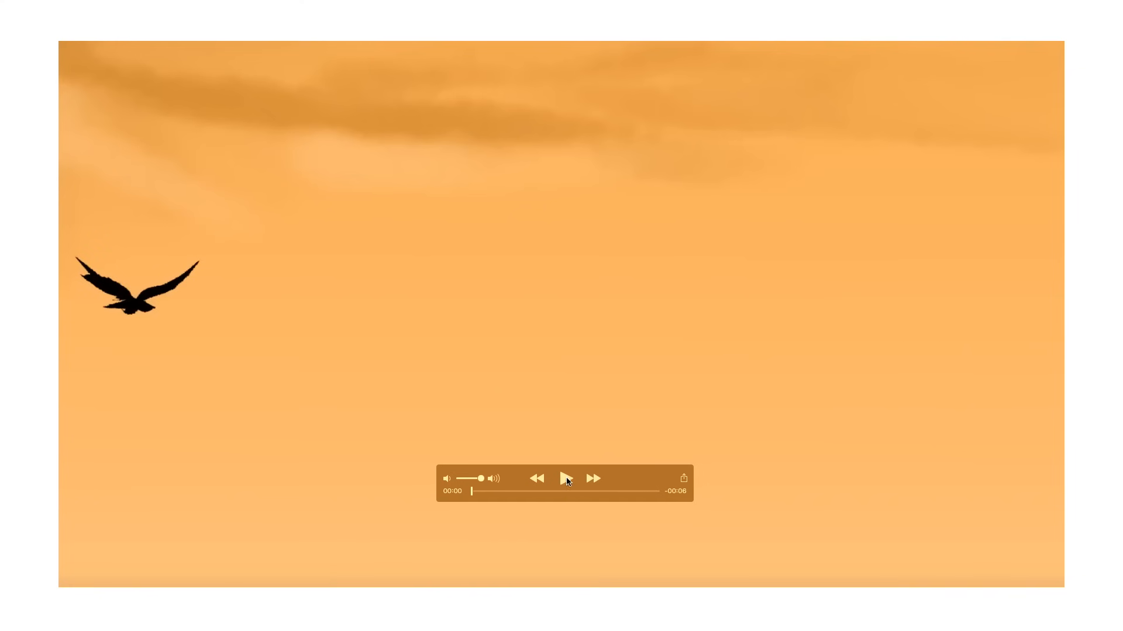
# Play the exported movie, and export the animation as a movie again with a frame rate of 12.
pyautogui.click(565, 478)
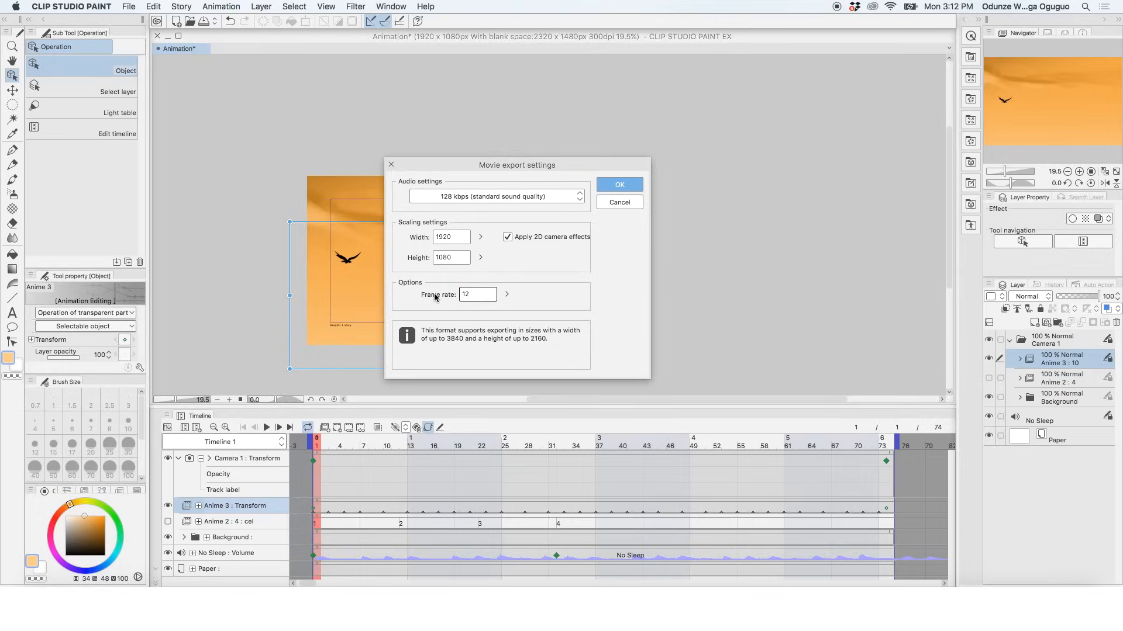
pyautogui.click(619, 185)
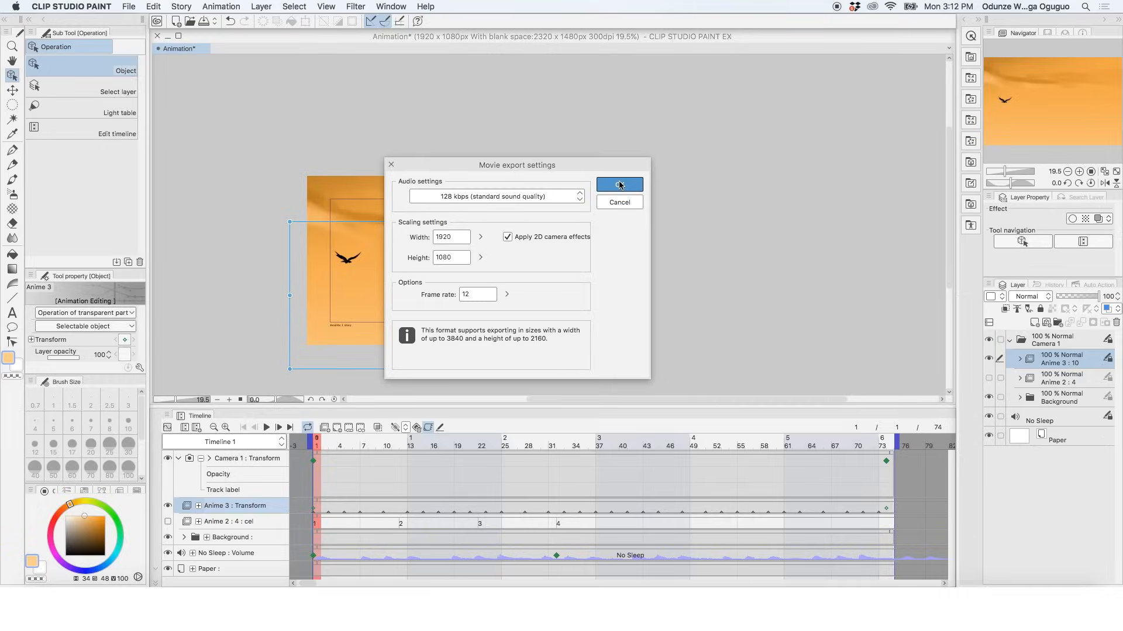